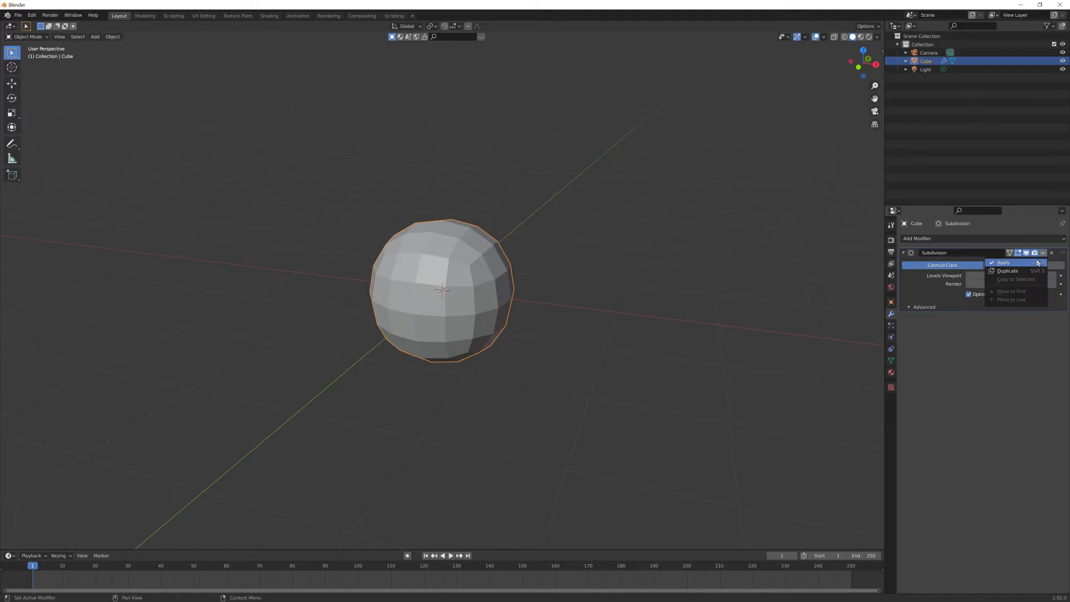
Apply the sphere's Subdivision modifier and set it up for face editing in front orthographic view
click(1035, 262)
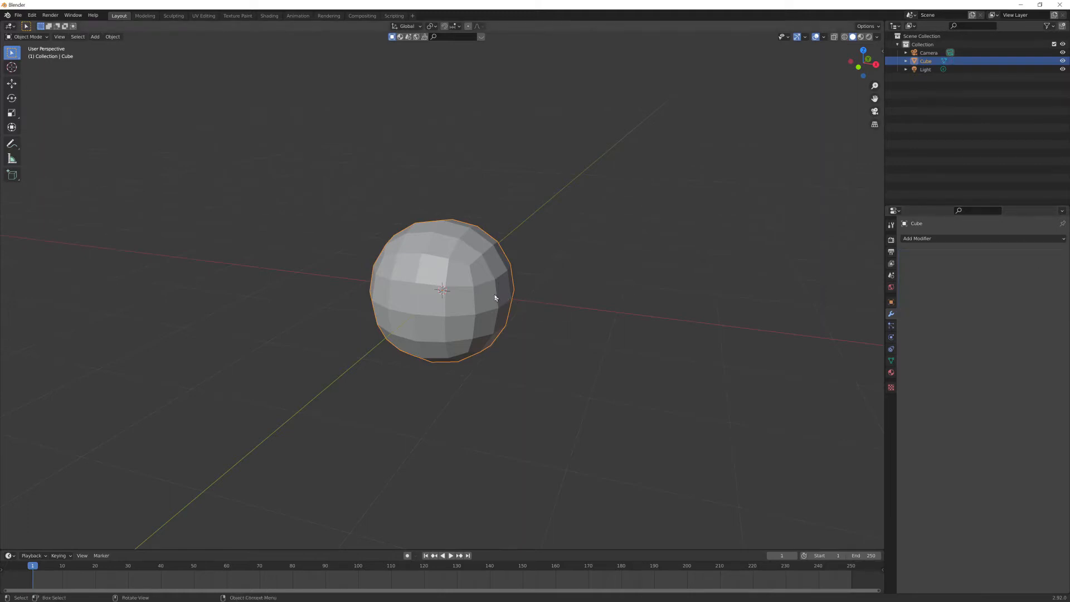
key(Tab)
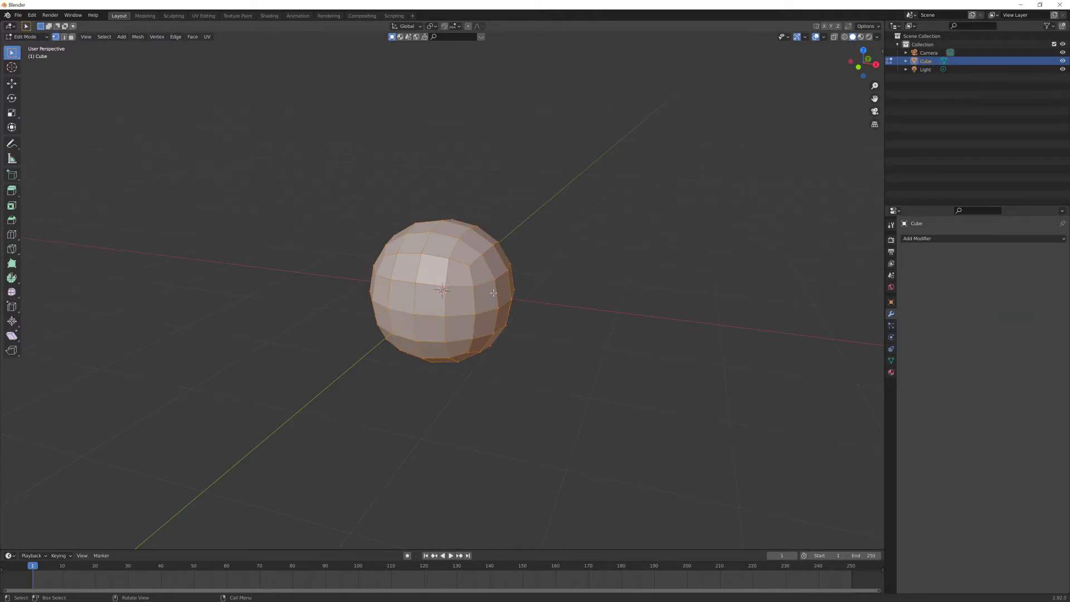
key(KP_1)
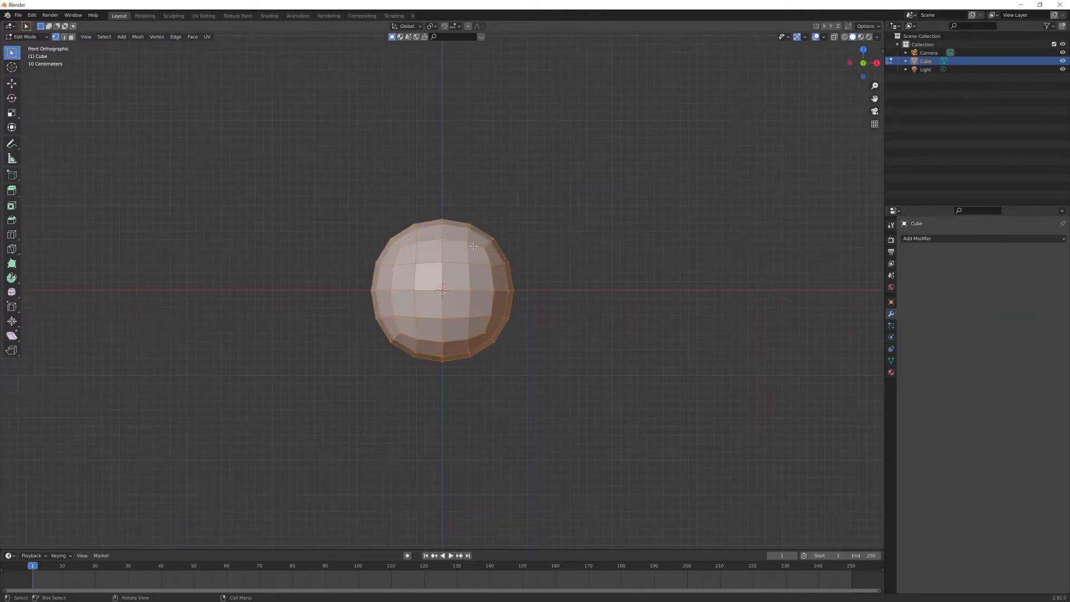
scroll(473, 245, up, 3)
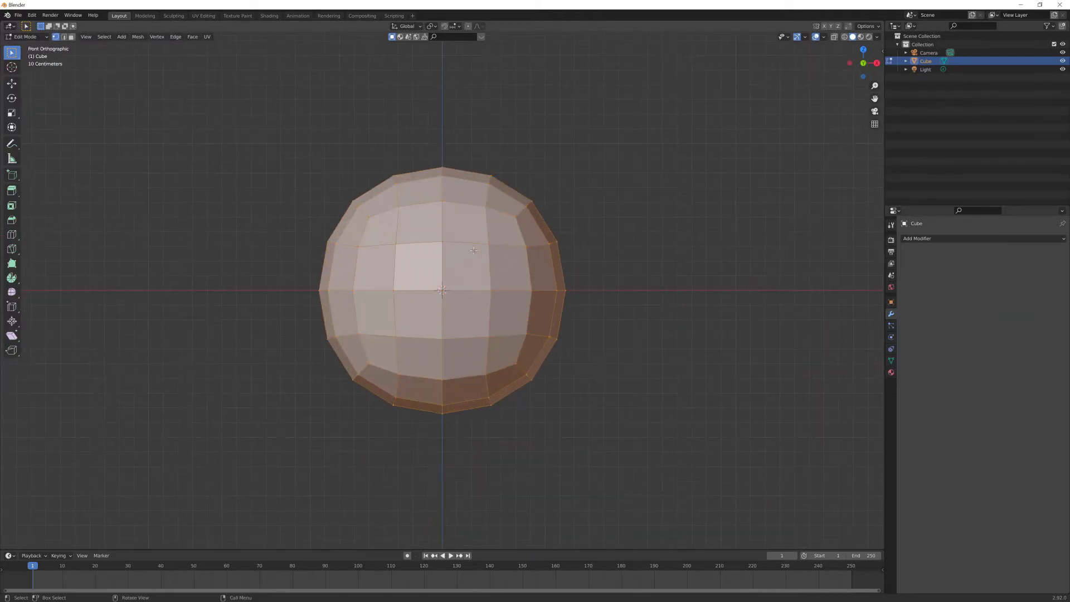
scroll(473, 253, up, 1)
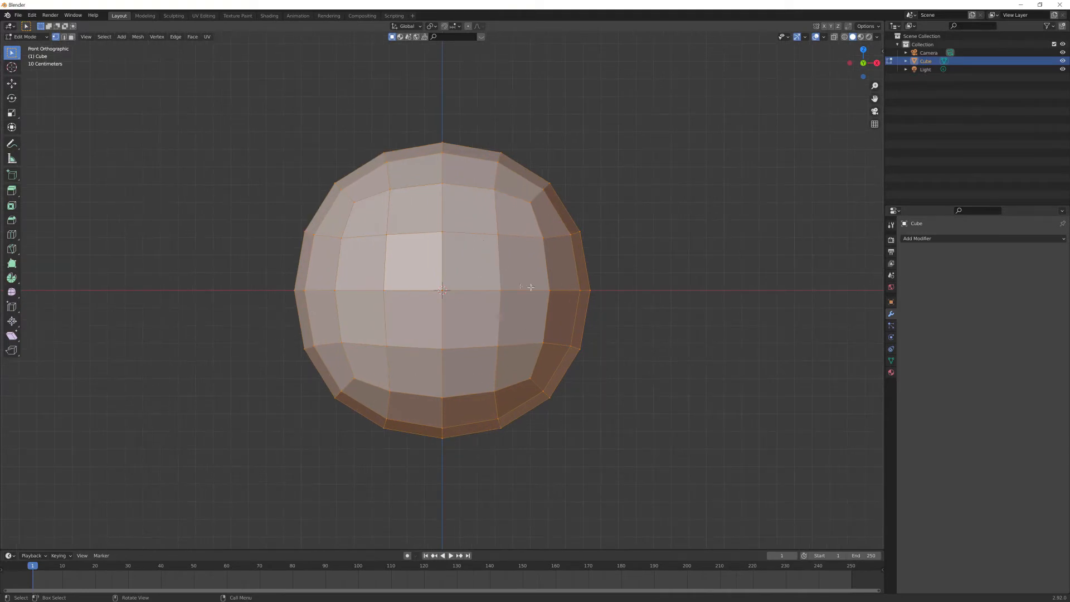
key(3)
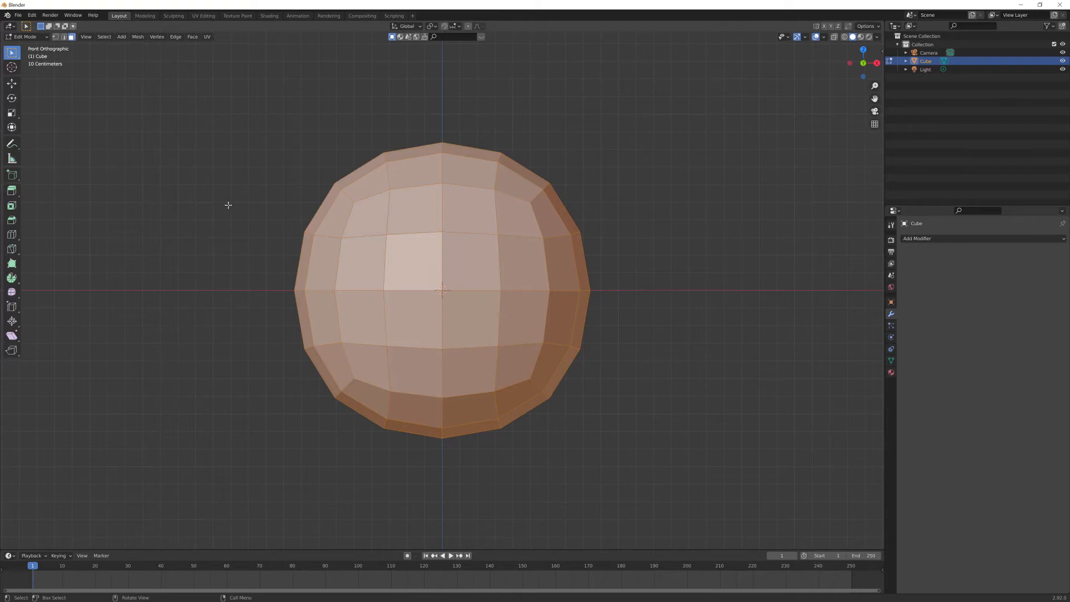
Separate the four-by-four block of front faces from the sphere into its own object and return to Object Mode
click(361, 219)
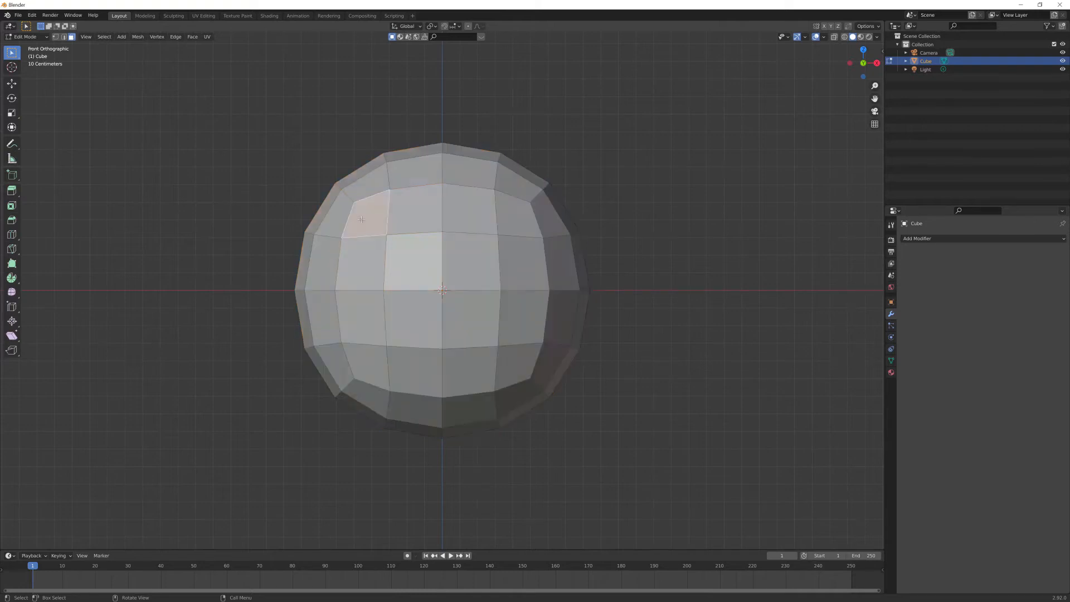
shift+click(415, 210)
shift+click(468, 209)
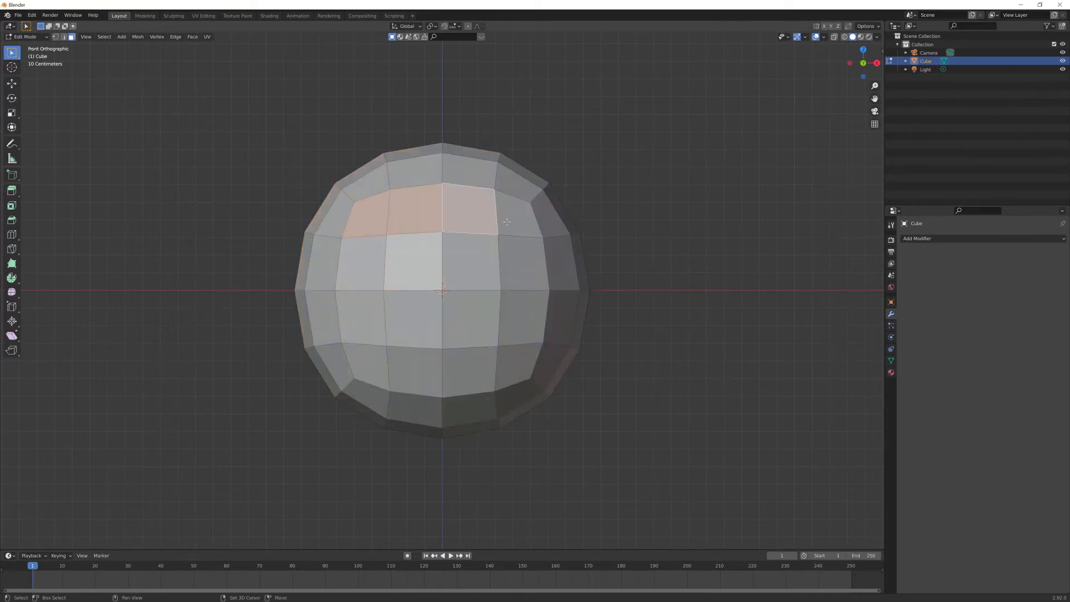
shift+click(518, 215)
shift+click(523, 262)
shift+click(475, 259)
shift+click(416, 259)
shift+click(362, 262)
shift+click(362, 317)
shift+click(415, 317)
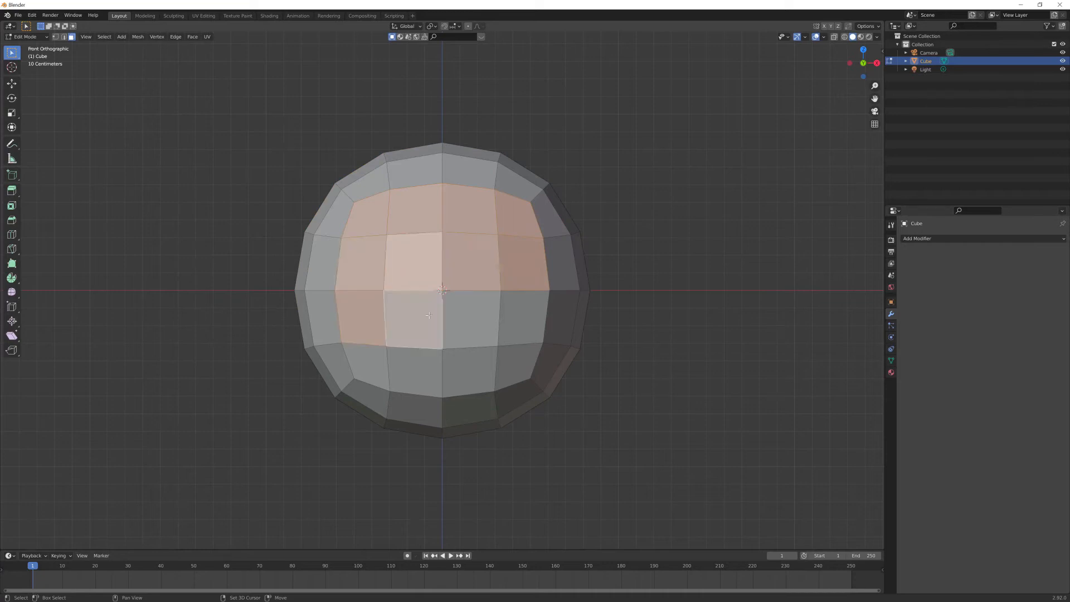
shift+click(470, 318)
shift+click(522, 316)
shift+click(515, 368)
shift+click(471, 370)
shift+click(415, 371)
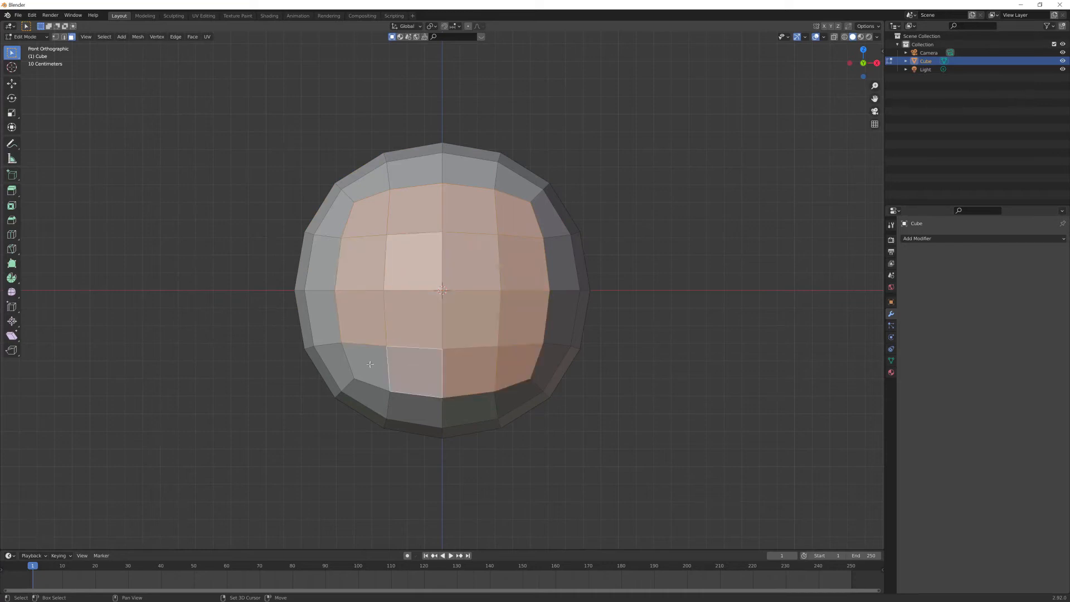
shift+click(366, 363)
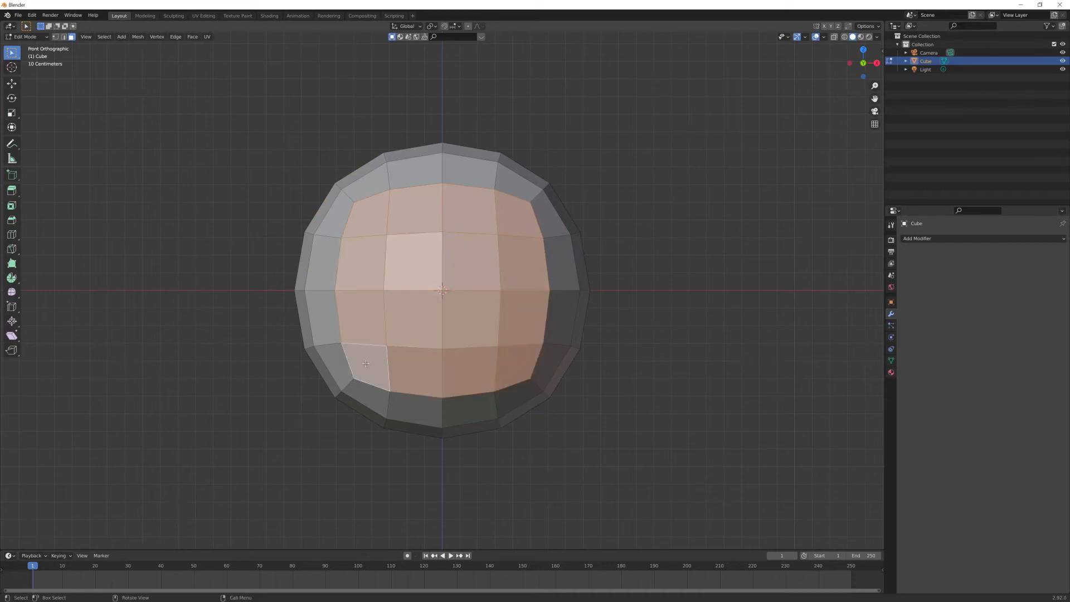
key(p)
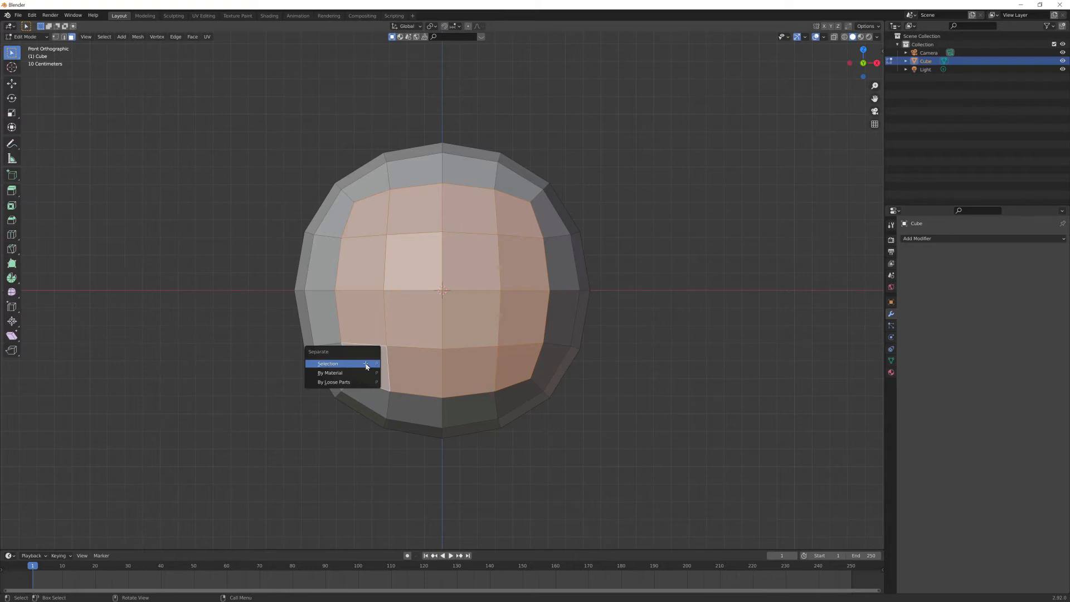
click(366, 364)
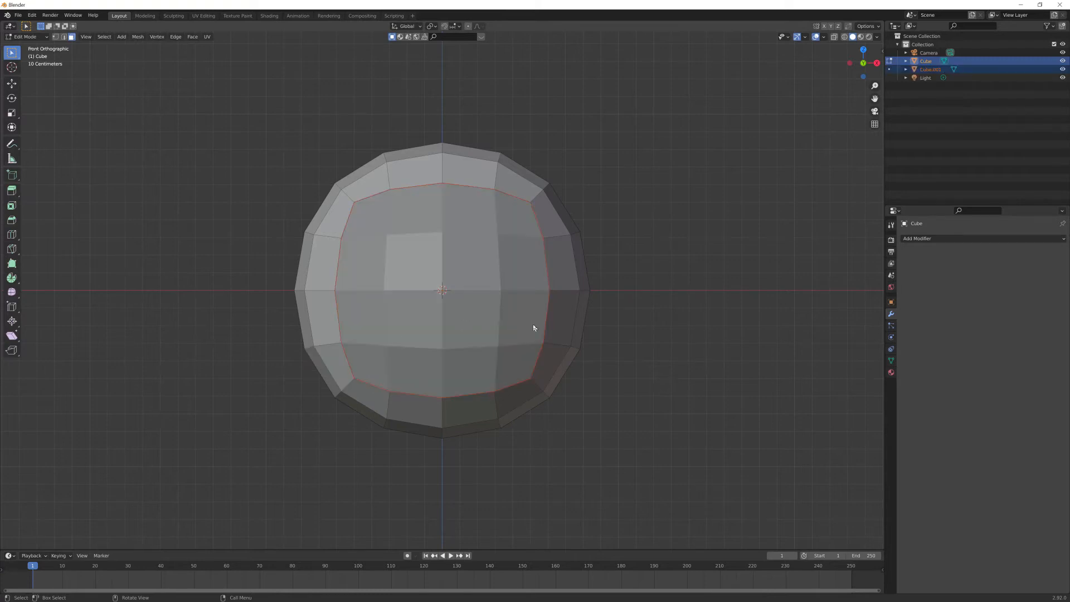
key(Tab)
Move the separated front panel slightly inward into the sphere along the Y axis
middle_drag(676, 306, 646, 334)
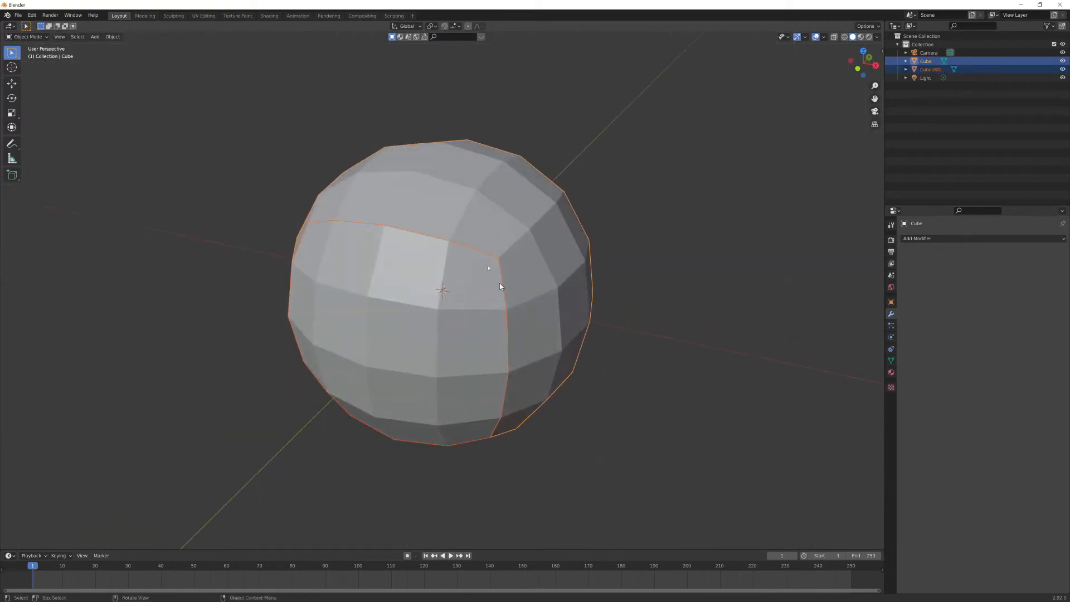
click(471, 224)
click(446, 294)
click(503, 212)
click(469, 256)
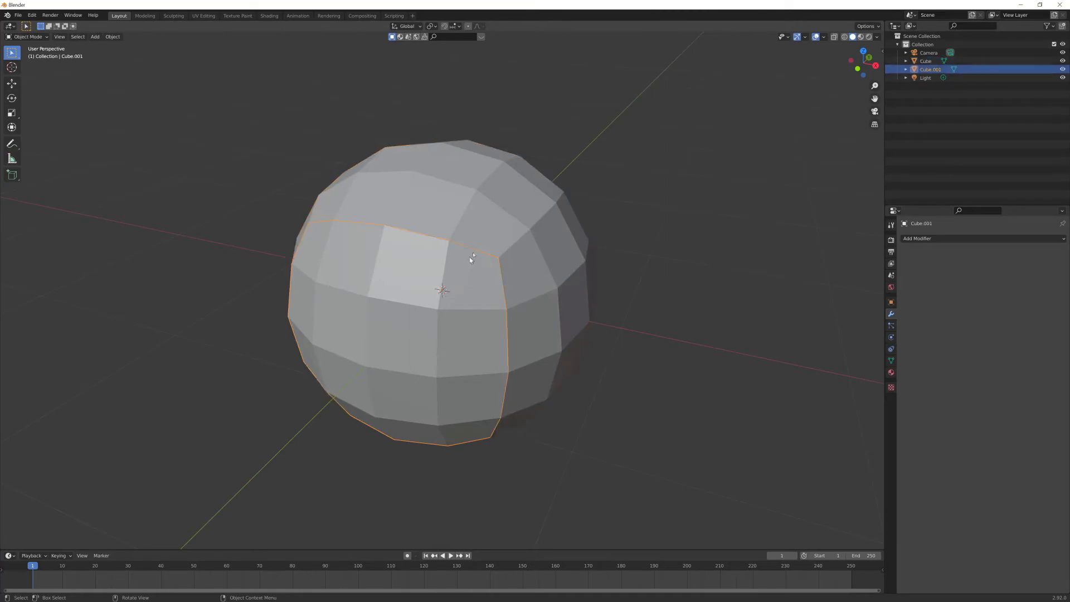
middle_drag(523, 280, 509, 277)
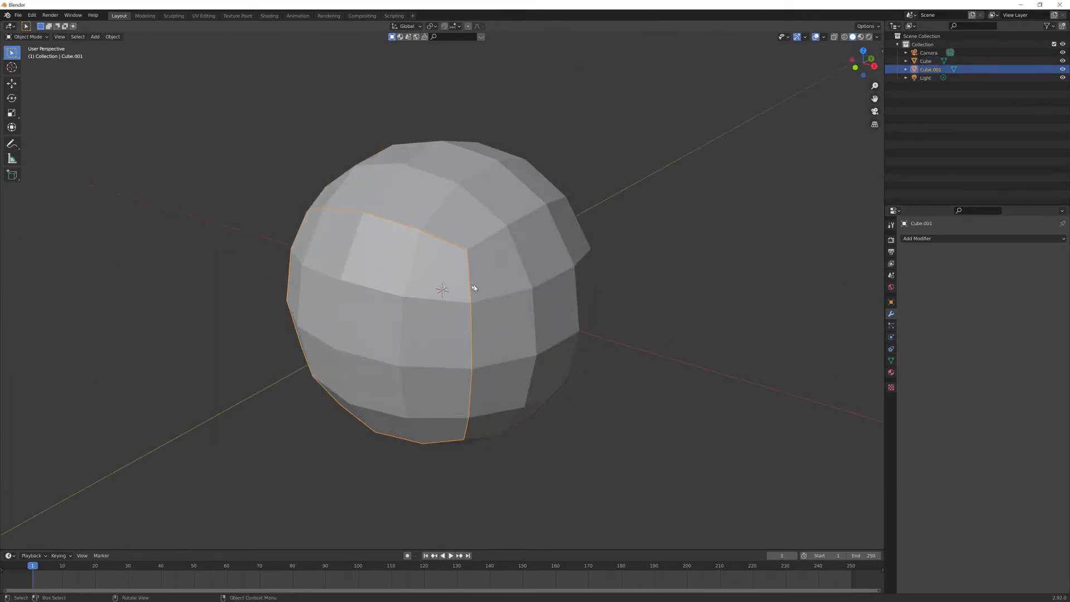
click(380, 277)
click(380, 277)
key(w)
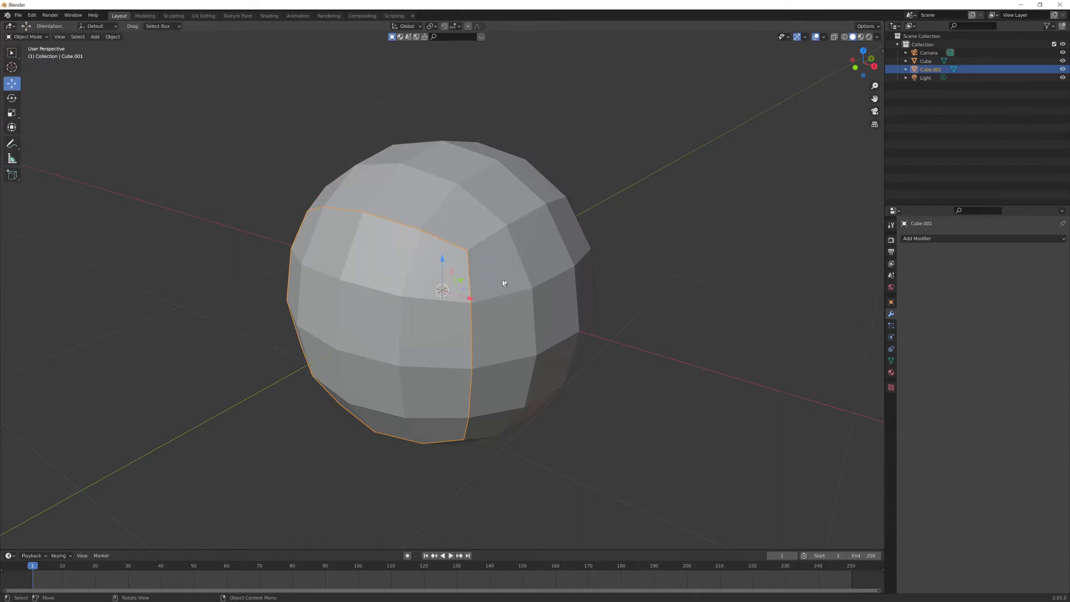
middle_drag(505, 283, 485, 285)
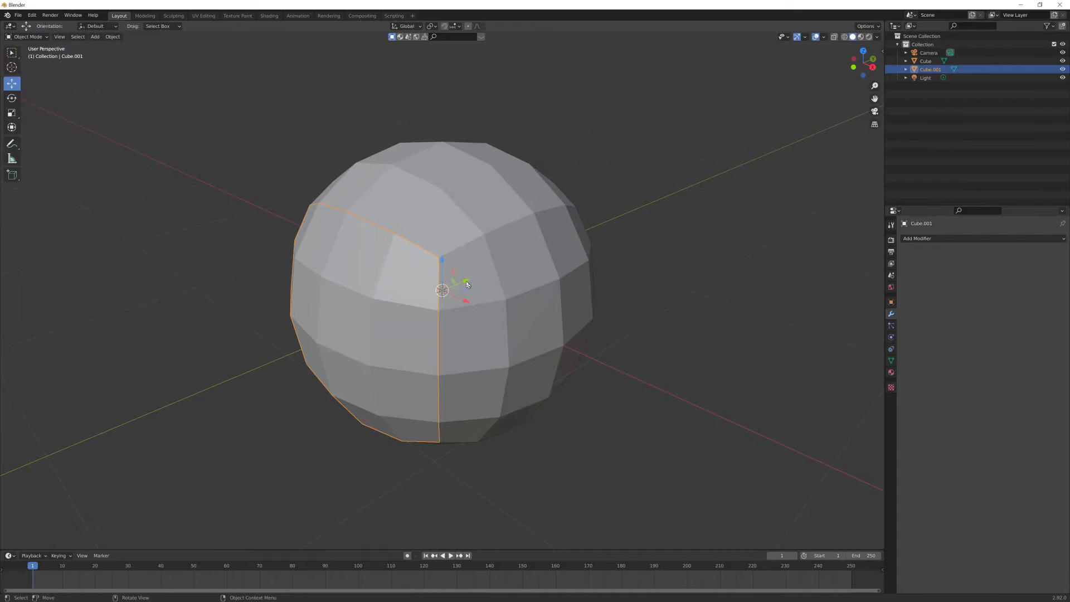
drag(467, 284, 482, 277)
click(707, 267)
scroll(679, 303, down, 2)
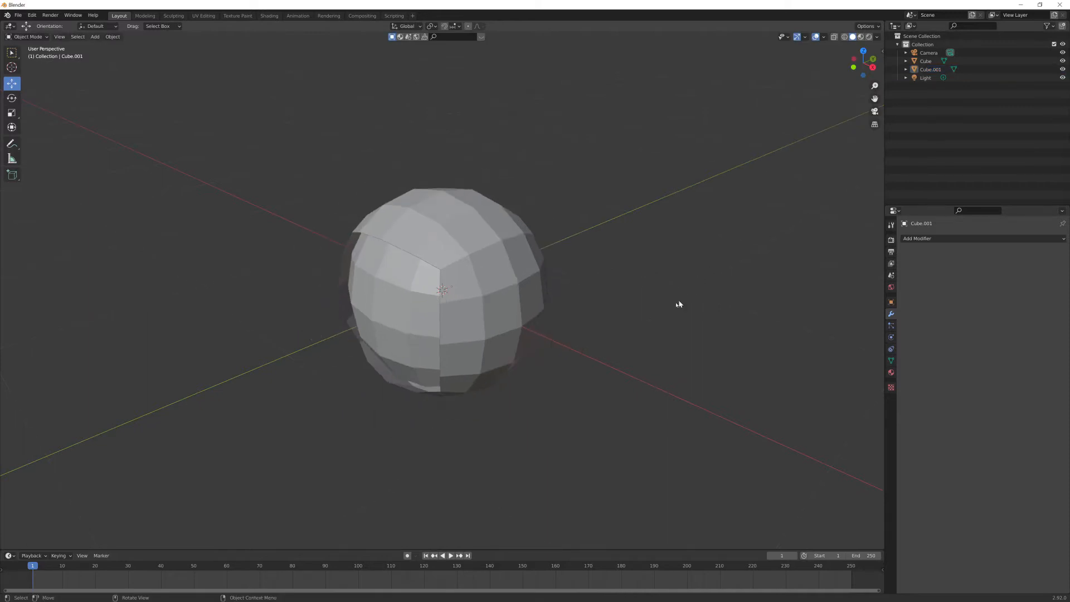
middle_drag(678, 304, 628, 316)
scroll(638, 308, up, 2)
scroll(640, 303, down, 1)
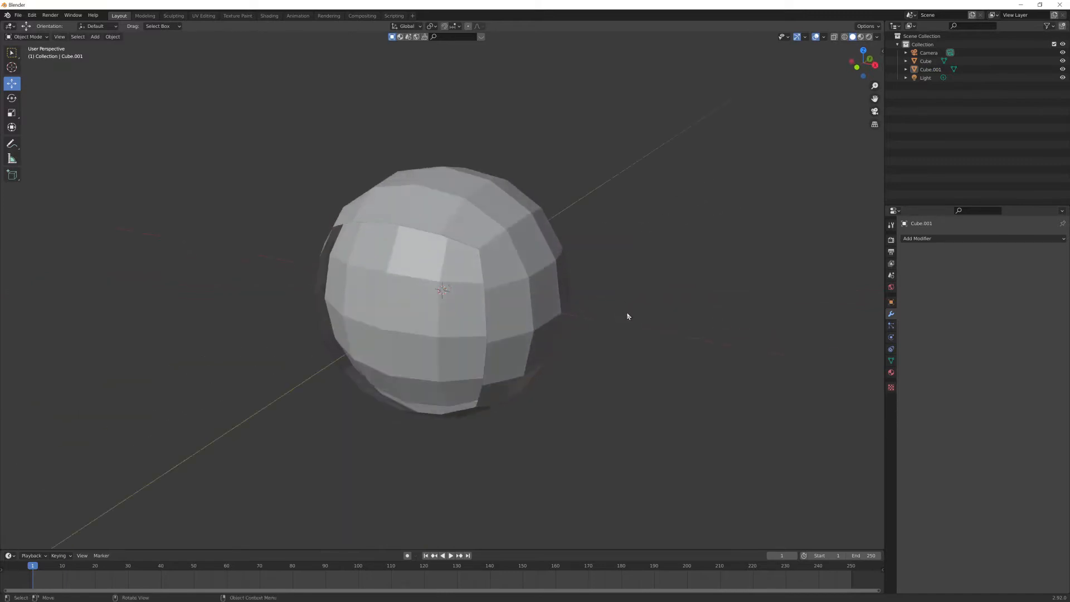
Add a Solidify modifier to the main sphere shell around the front panel
click(470, 210)
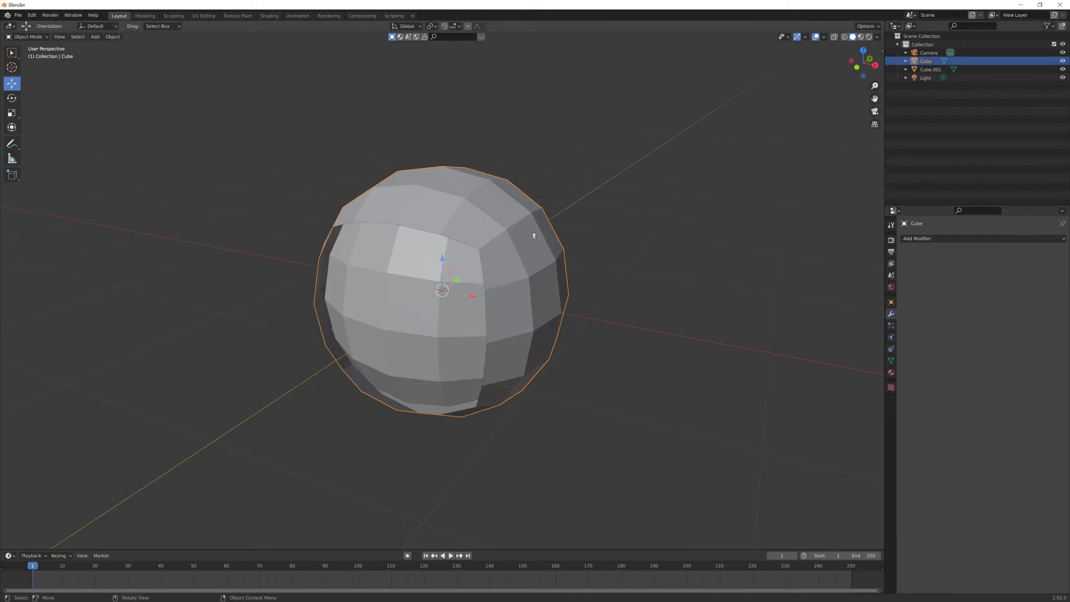
click(949, 239)
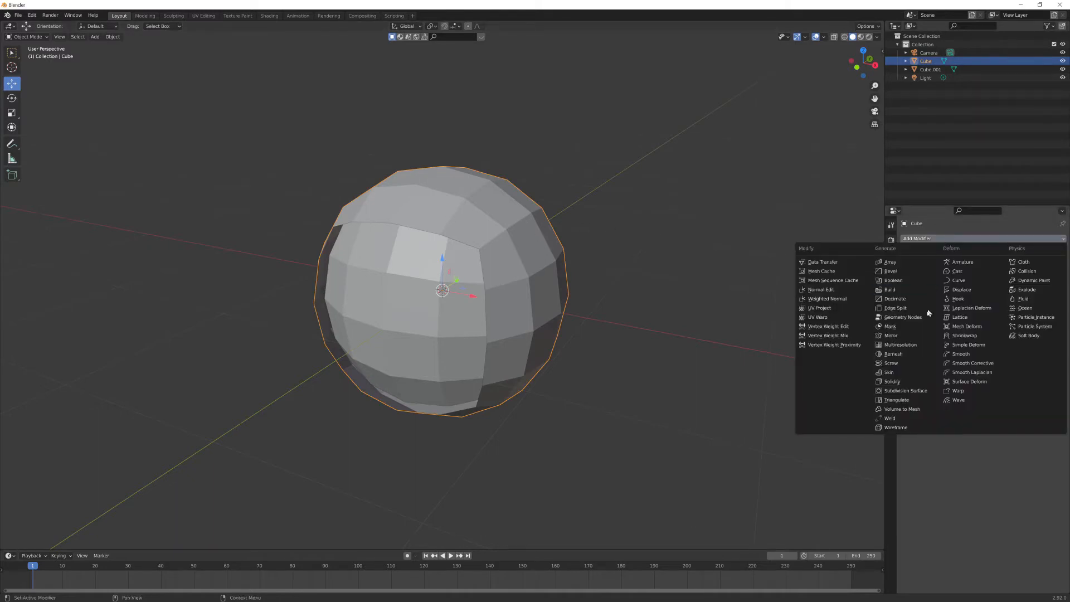
click(903, 383)
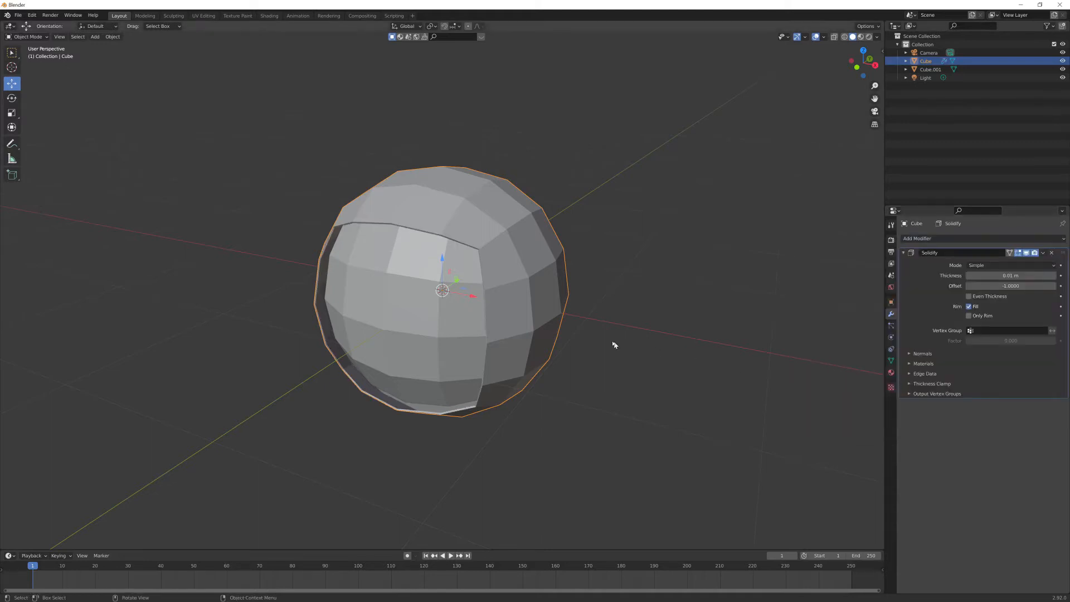
scroll(485, 253, up, 2)
middle_drag(485, 253, 613, 288)
scroll(581, 246, up, 1)
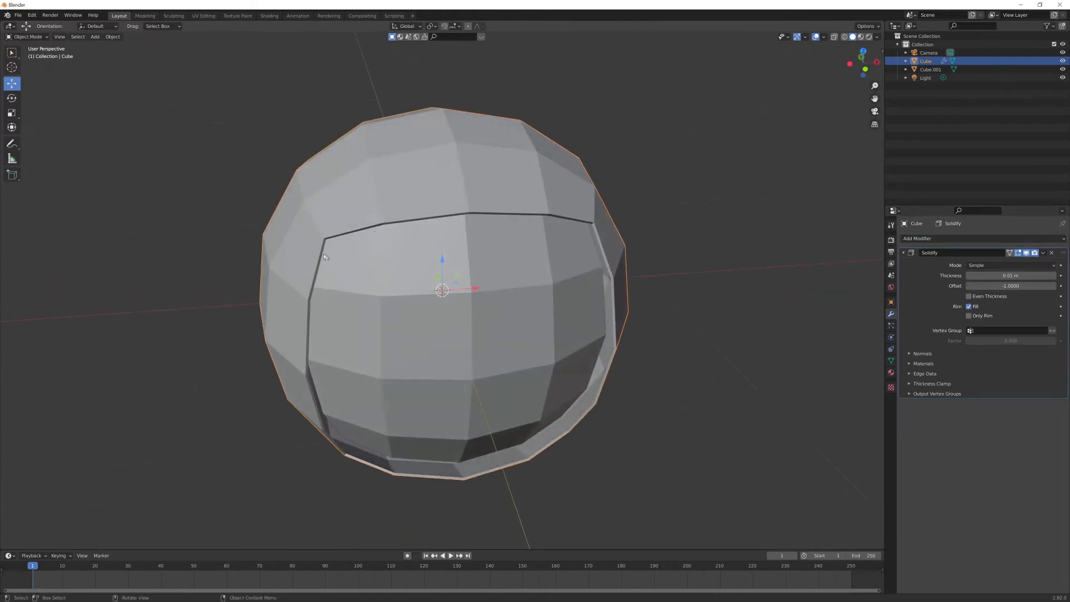
Set the sphere shell's Solidify thickness to 0.2 m
click(1020, 276)
click(1020, 276)
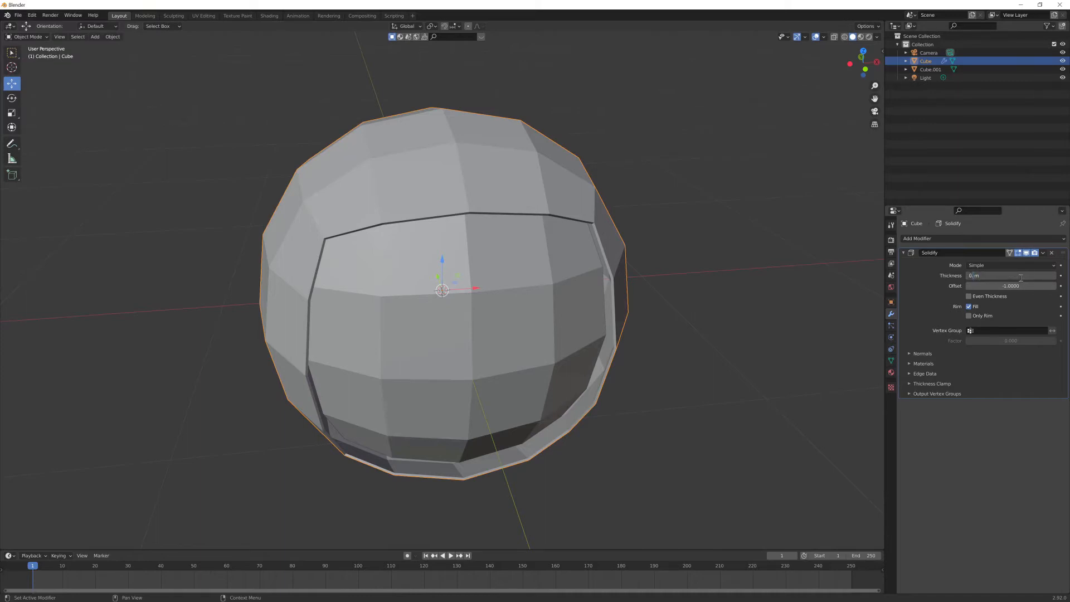
key(Return)
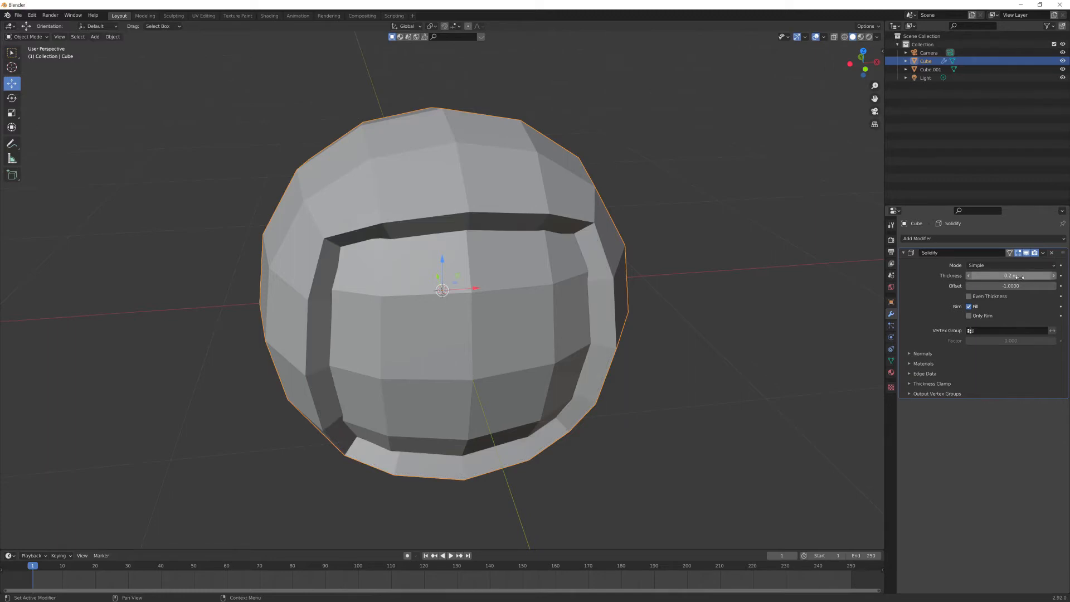
Set the sphere shell's Solidify thickness to 0.1 m
double_click(1006, 275)
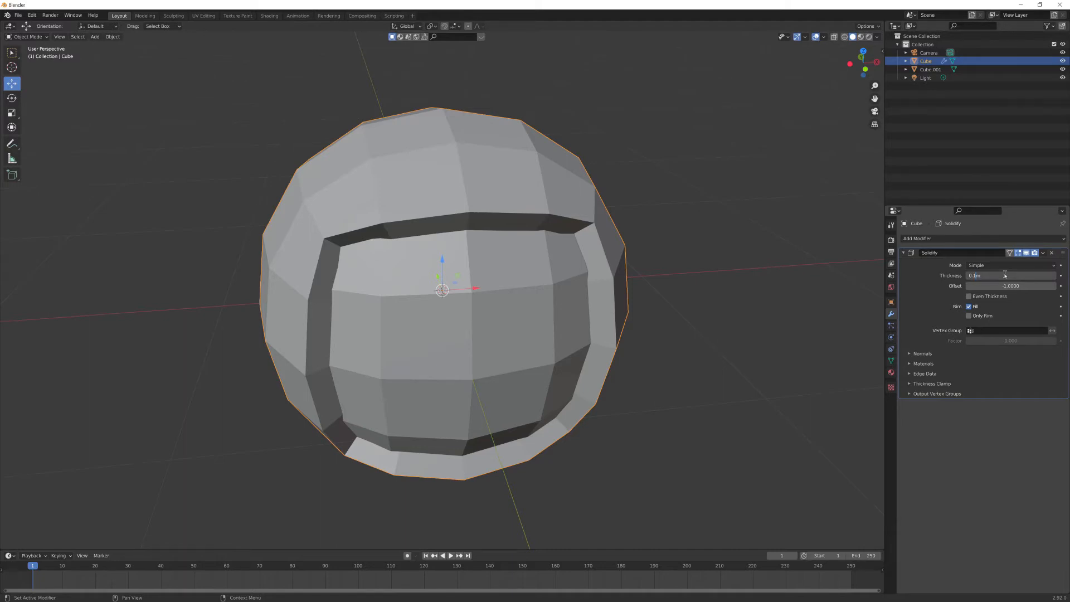
text(0.1m)
key(Return)
middle_drag(693, 273, 664, 258)
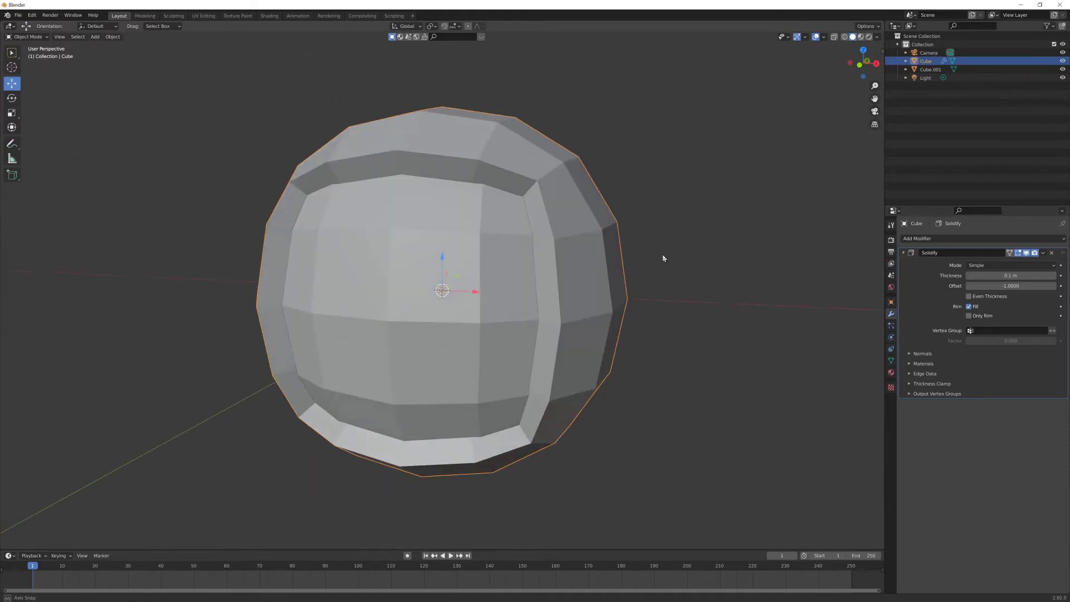
click(709, 313)
Add a Solidify modifier with a thickness of 0.1 m to the recessed front panel
click(493, 326)
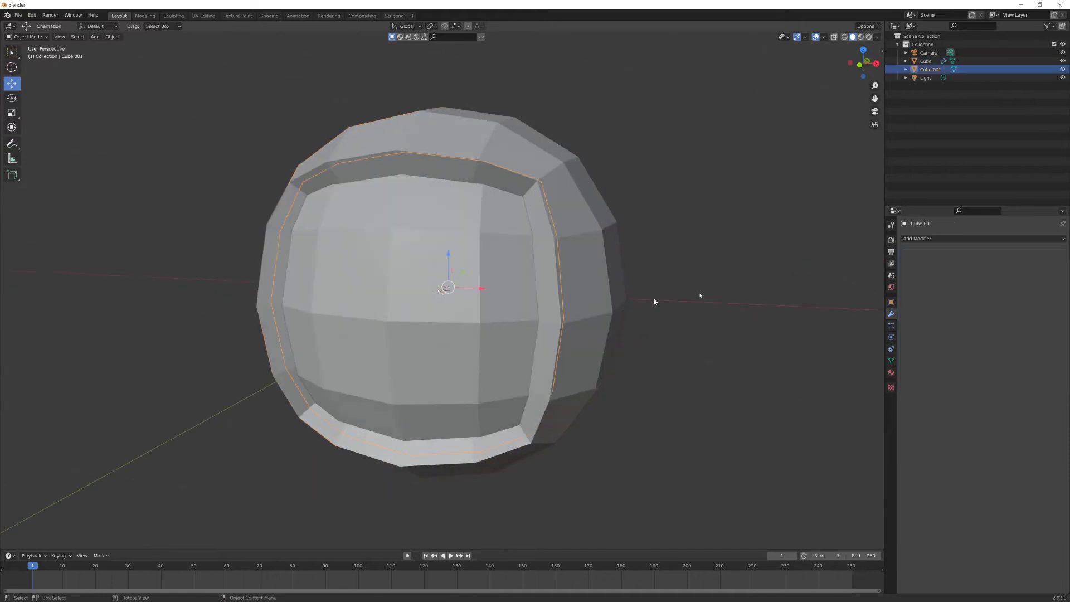
click(964, 238)
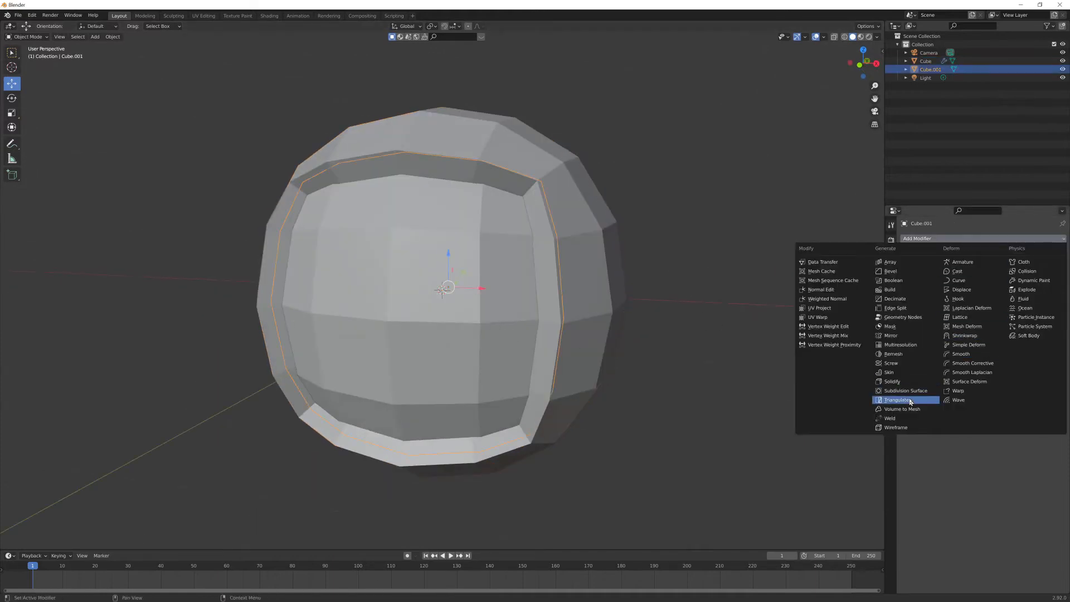
click(897, 382)
click(1011, 275)
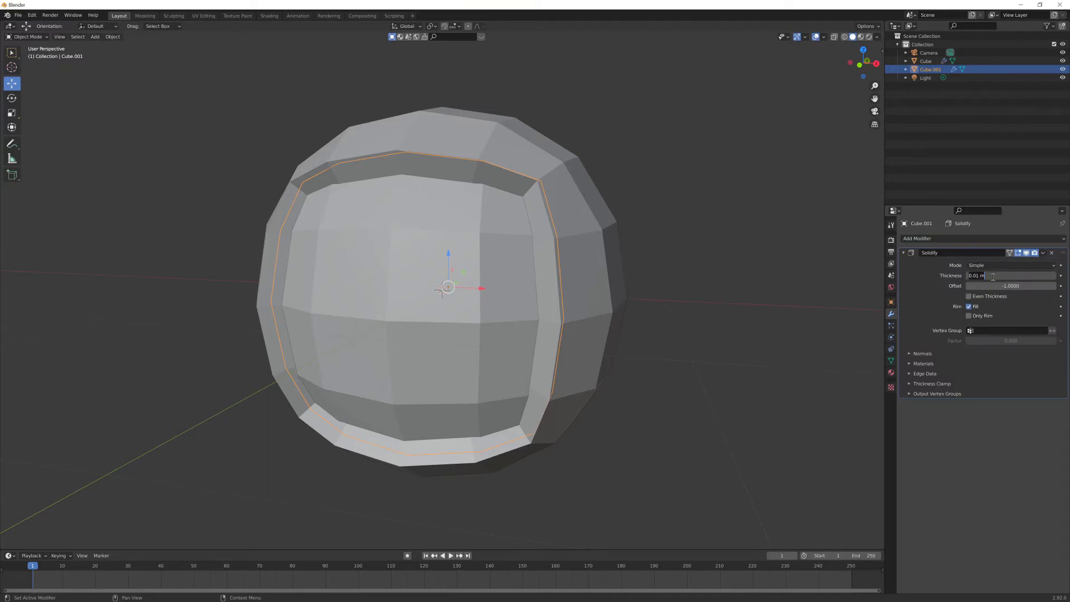
key(BackSpace)
key(BackSpace)
key(Return)
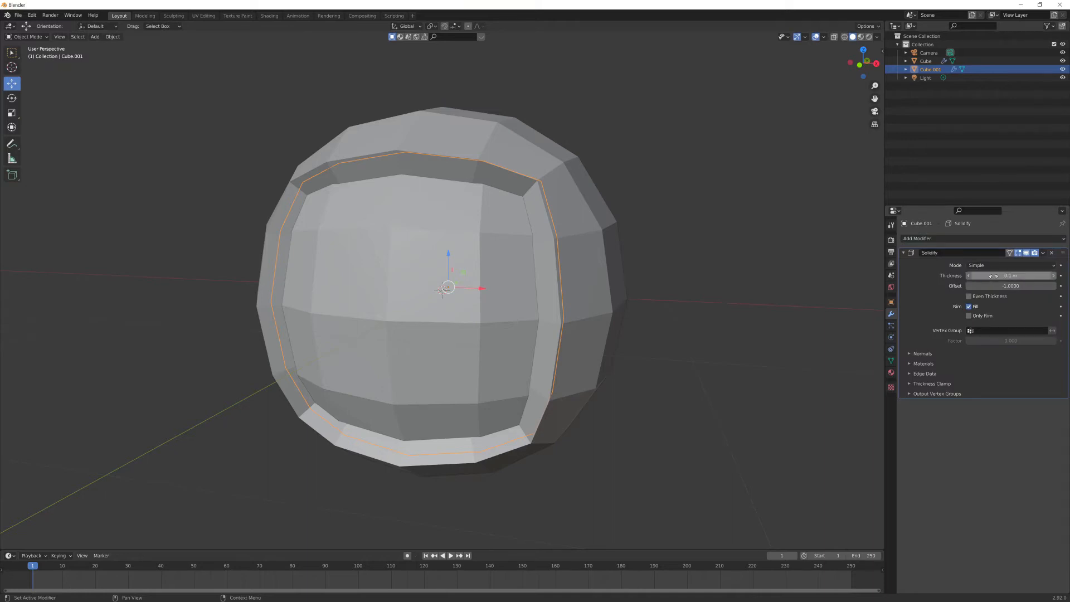
click(724, 301)
middle_drag(719, 299, 676, 303)
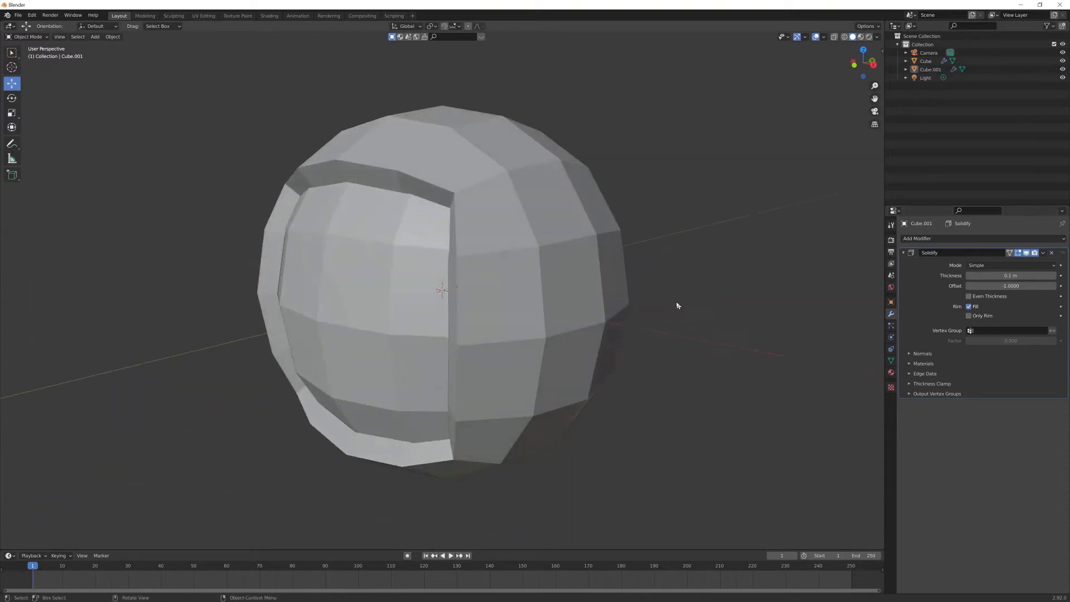
Move the solidified front panel slightly outward along the Y axis and deselect it
click(366, 304)
mouse_move(458, 286)
mouse_down()
mouse_move(384, 290)
mouse_move(485, 272)
mouse_move(471, 274)
mouse_up()
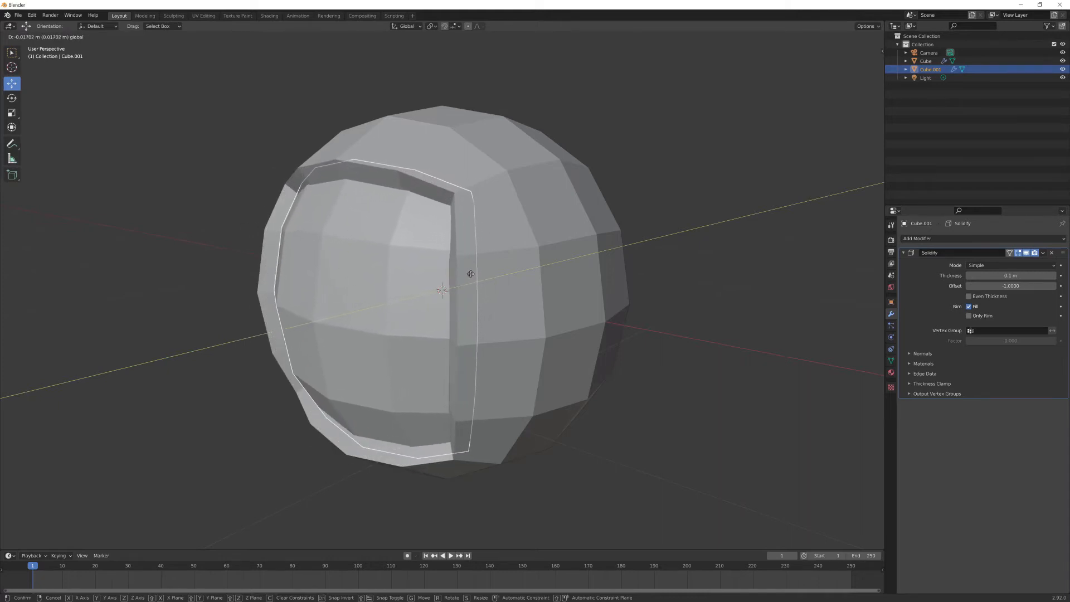
click(465, 270)
click(727, 370)
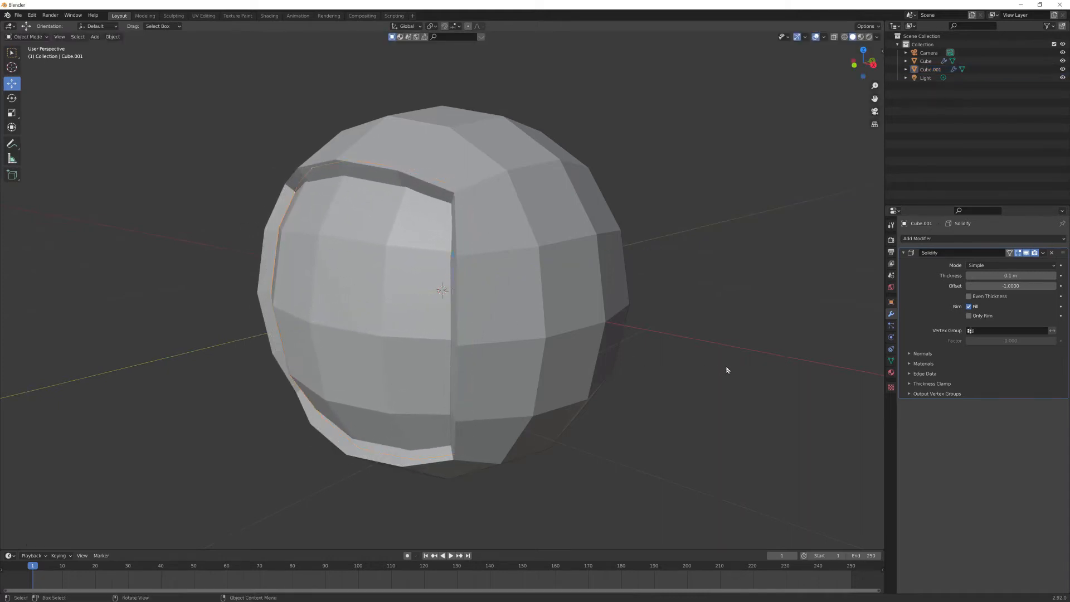
Add a Subdivision Surface modifier to the sphere shell and set its viewport level to 2
scroll(726, 369, down, 3)
middle_drag(727, 370, 686, 375)
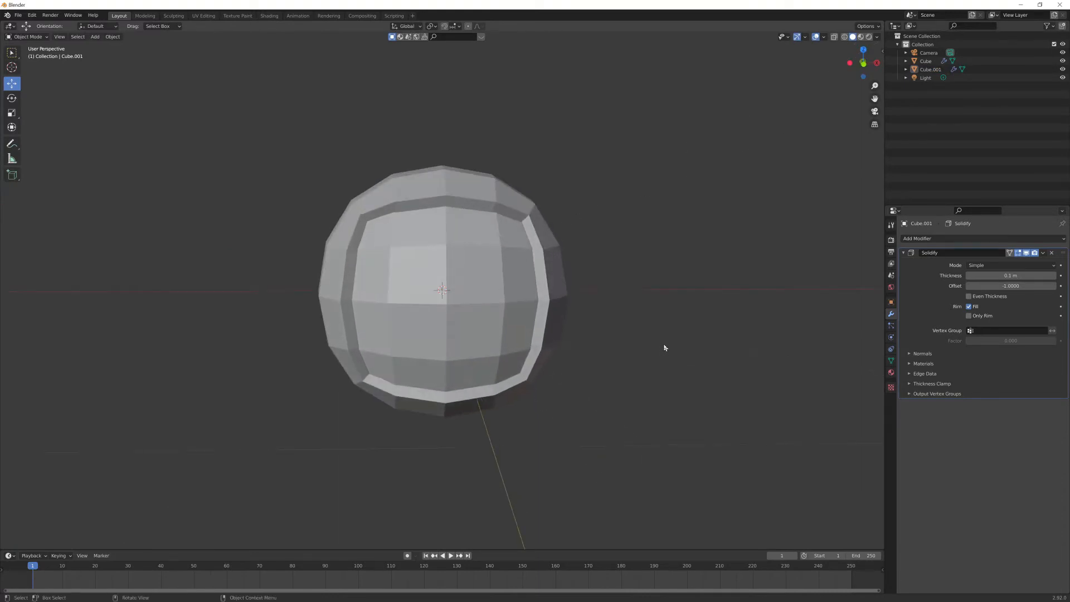
middle_drag(662, 362, 495, 287)
click(496, 287)
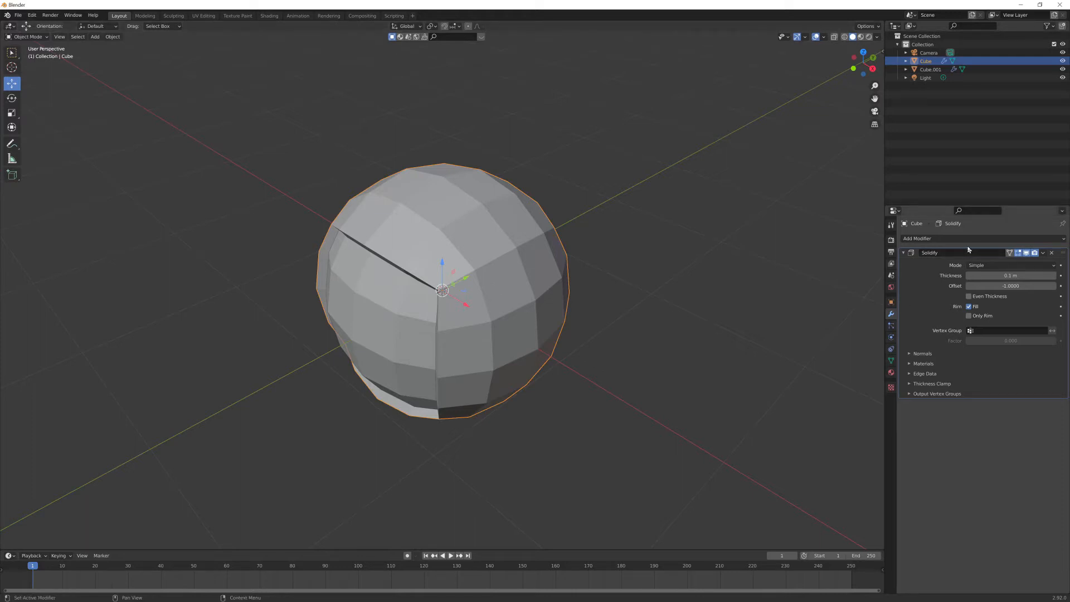
key(ctrl+3)
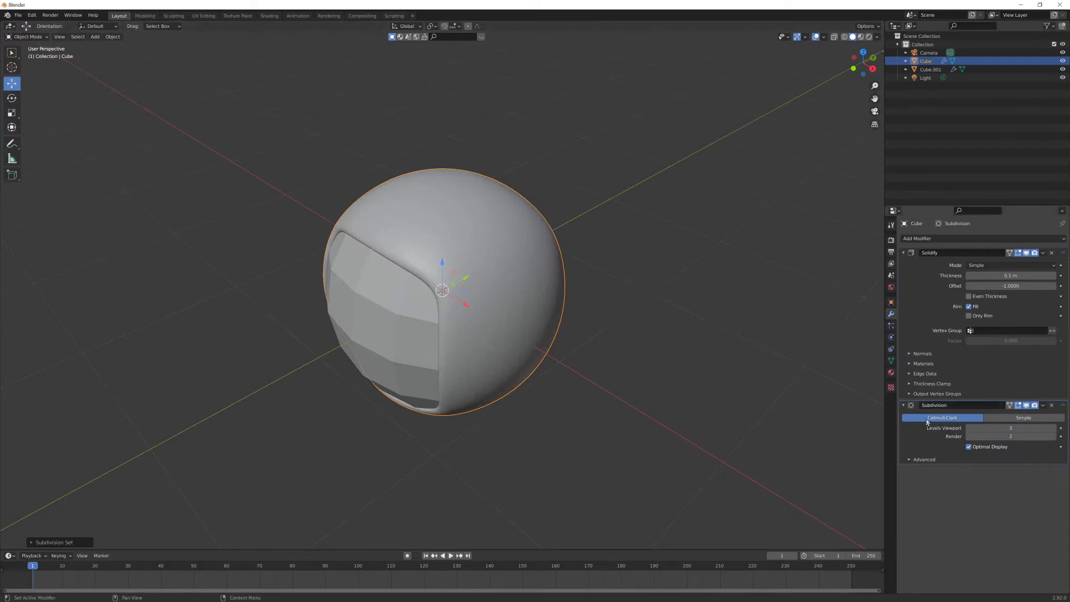
click(971, 429)
click(971, 429)
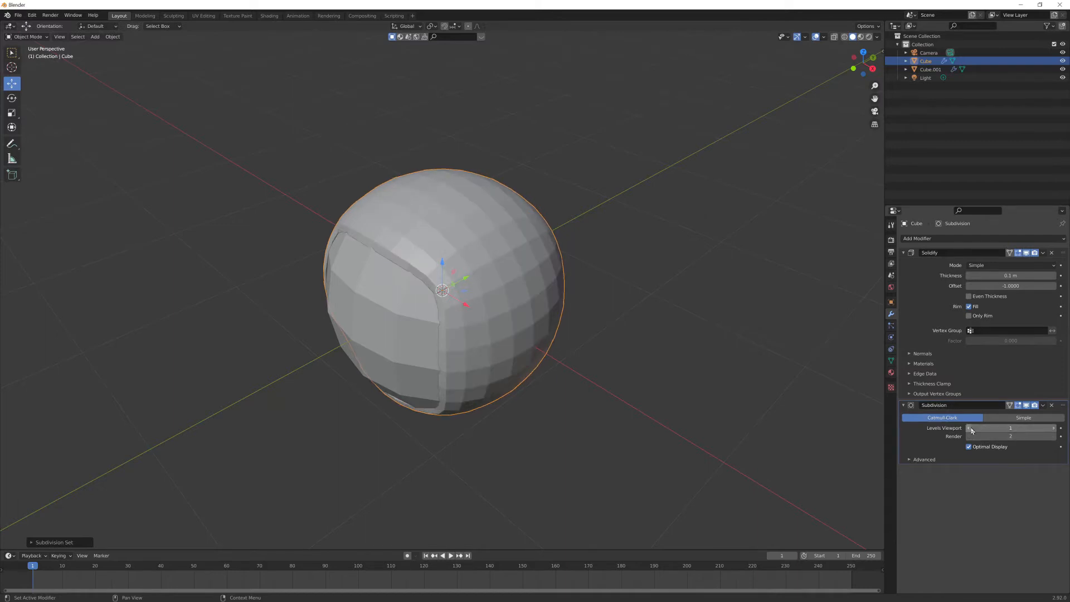
click(1053, 429)
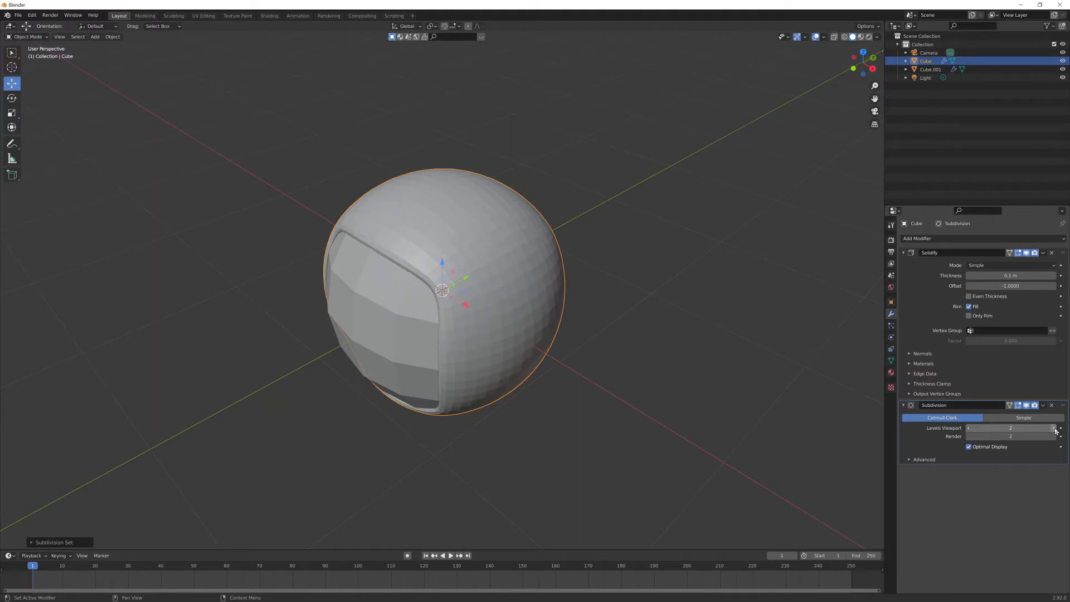
Add a Subdivision Surface modifier with viewport level 2 to the recessed front panel and deselect it
mouse_move(733, 430)
middle_down()
mouse_move(722, 399)
mouse_move(734, 410)
middle_up()
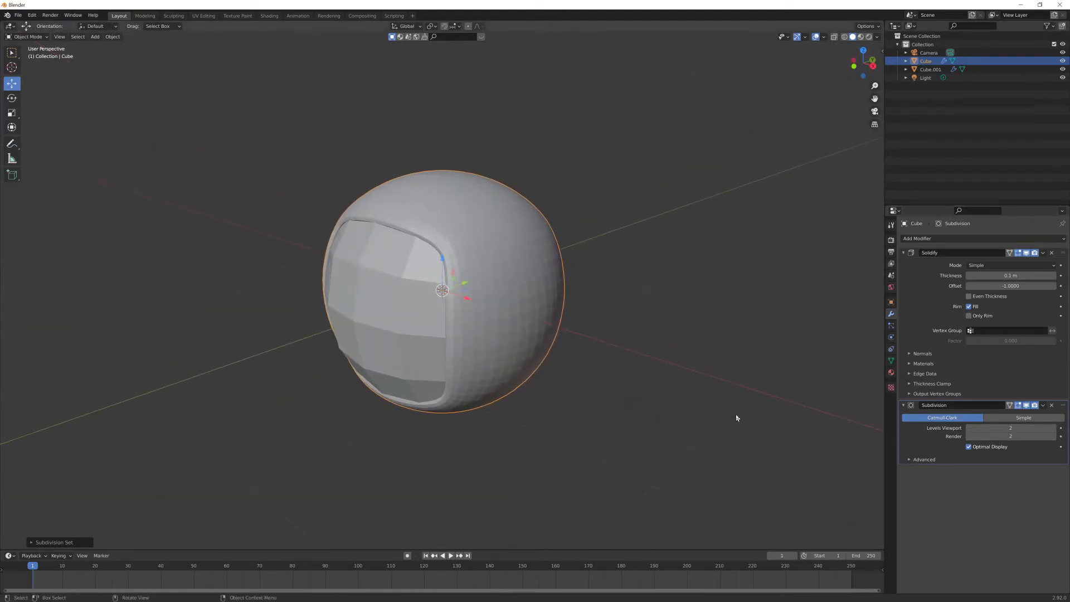
middle_drag(638, 391, 645, 407)
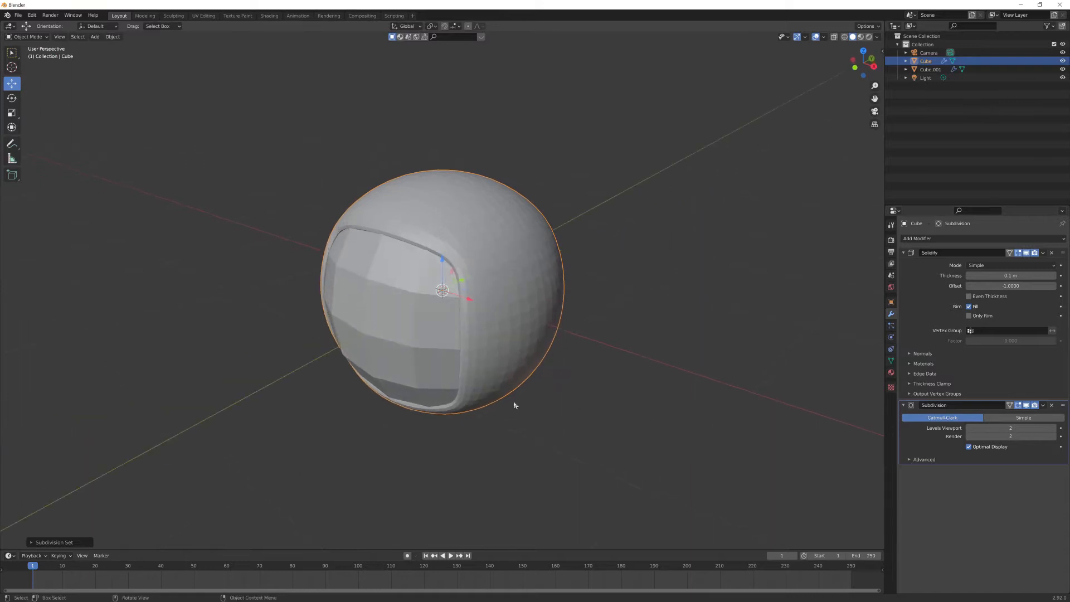
click(415, 318)
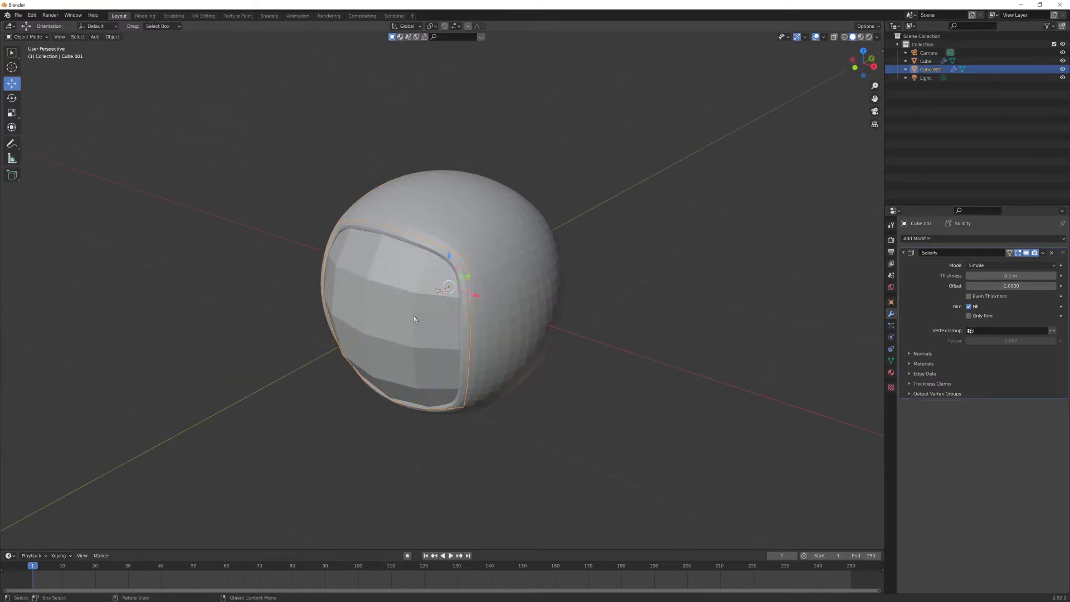
key(ctrl+2)
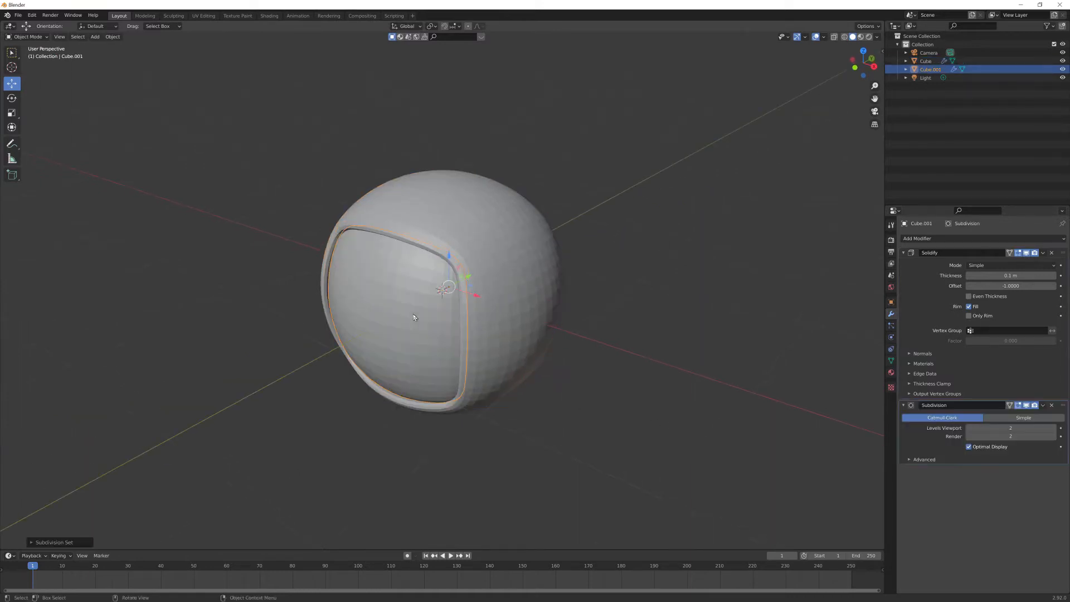
click(693, 394)
middle_drag(693, 394, 574, 362)
Open the sphere shell in Edit Mode with vertex selection, facing the side opposite the front panel
click(521, 307)
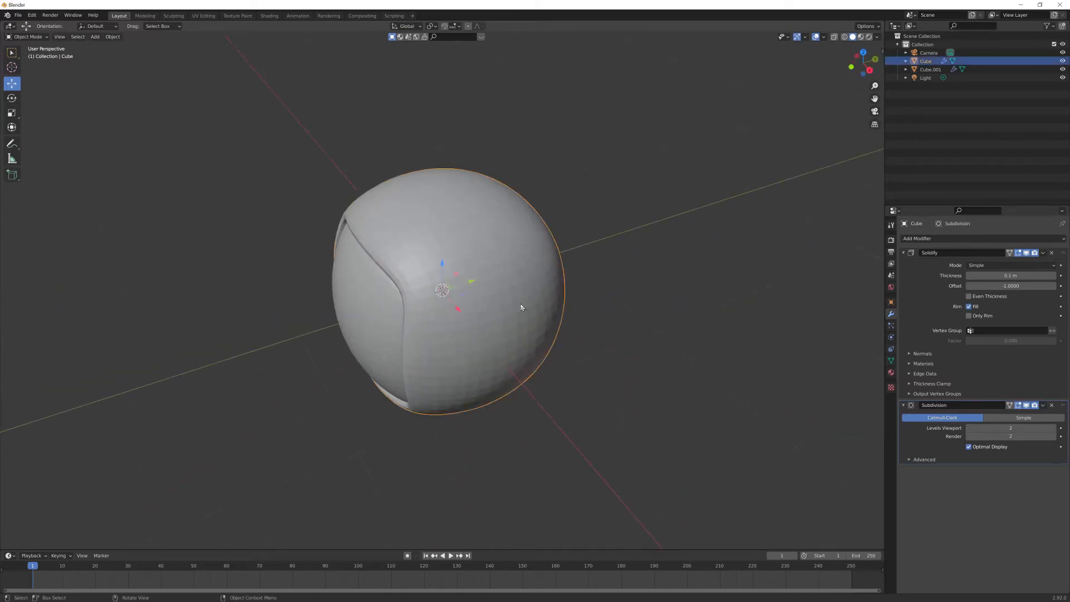
key(Tab)
middle_drag(621, 334, 568, 327)
scroll(591, 351, up, 1)
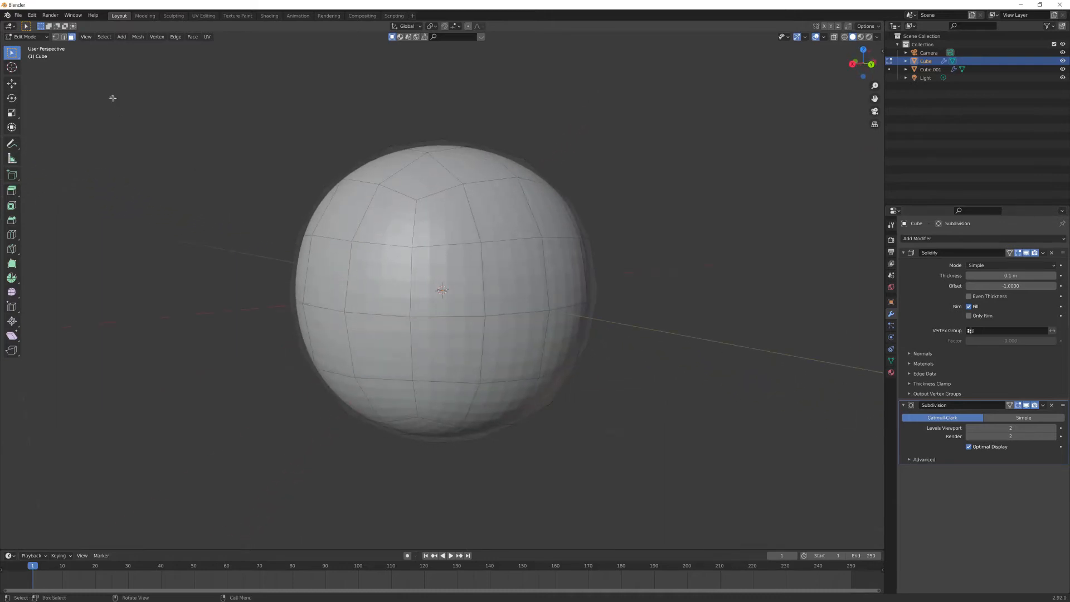
key(1)
middle_drag(645, 327, 580, 313)
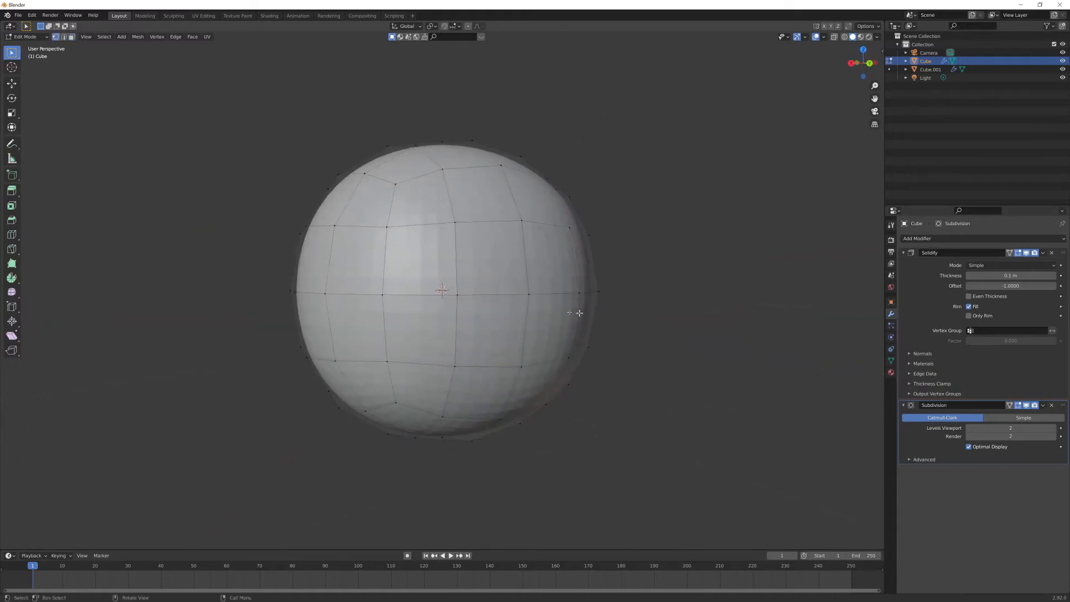
Try to pull a few vertices at the back of the shell outward along the Y axis
click(528, 293)
shift+click(529, 222)
middle_drag(607, 351, 639, 377)
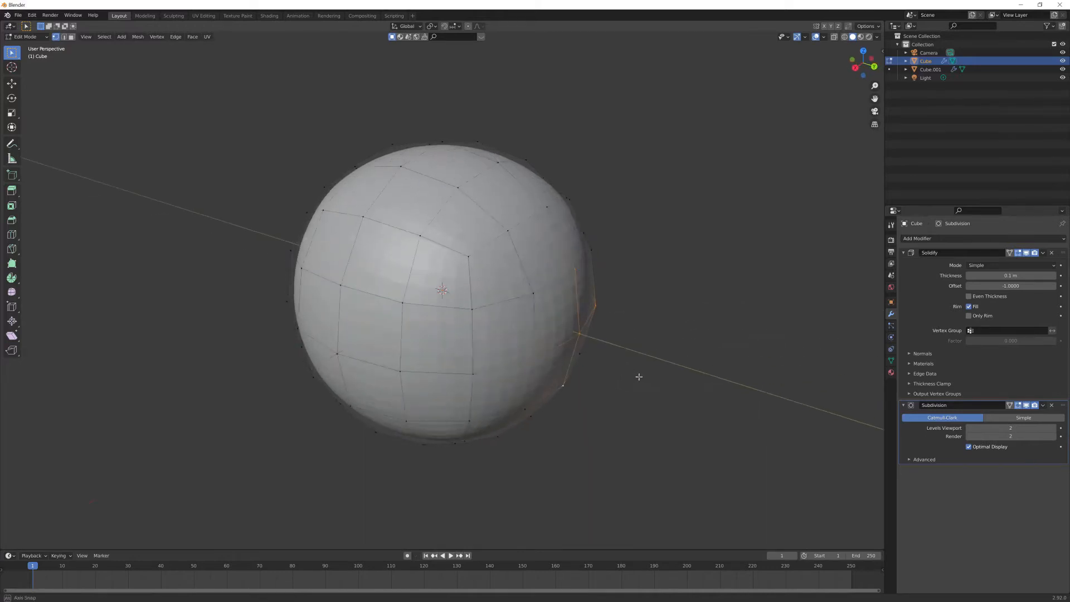
key(shift+space)
key(g)
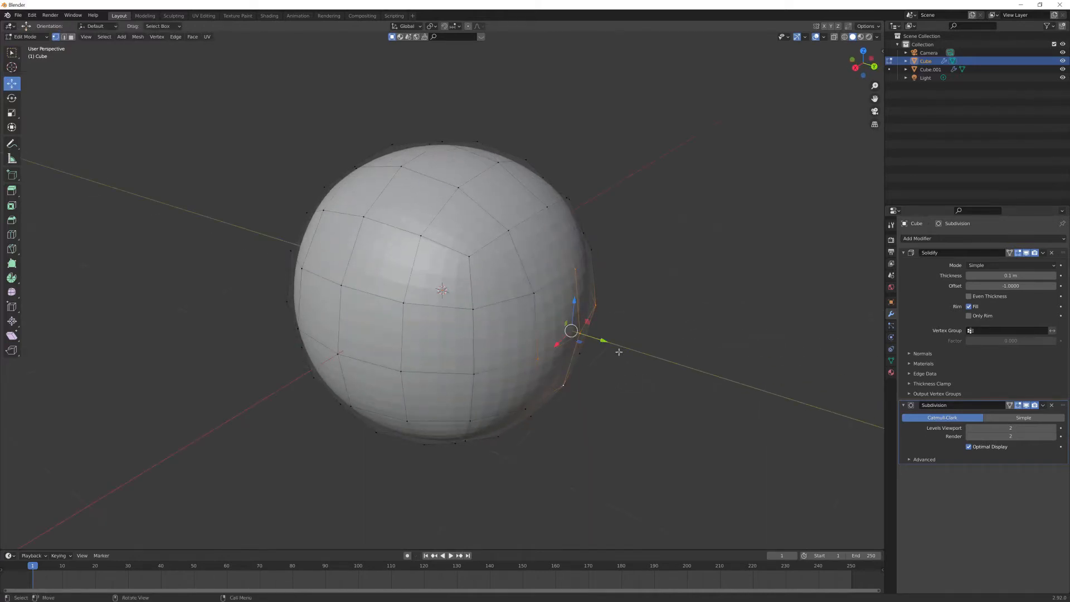
drag(606, 341, 755, 389)
middle_drag(754, 389, 719, 394)
scroll(592, 355, up, 2)
middle_drag(591, 354, 636, 367)
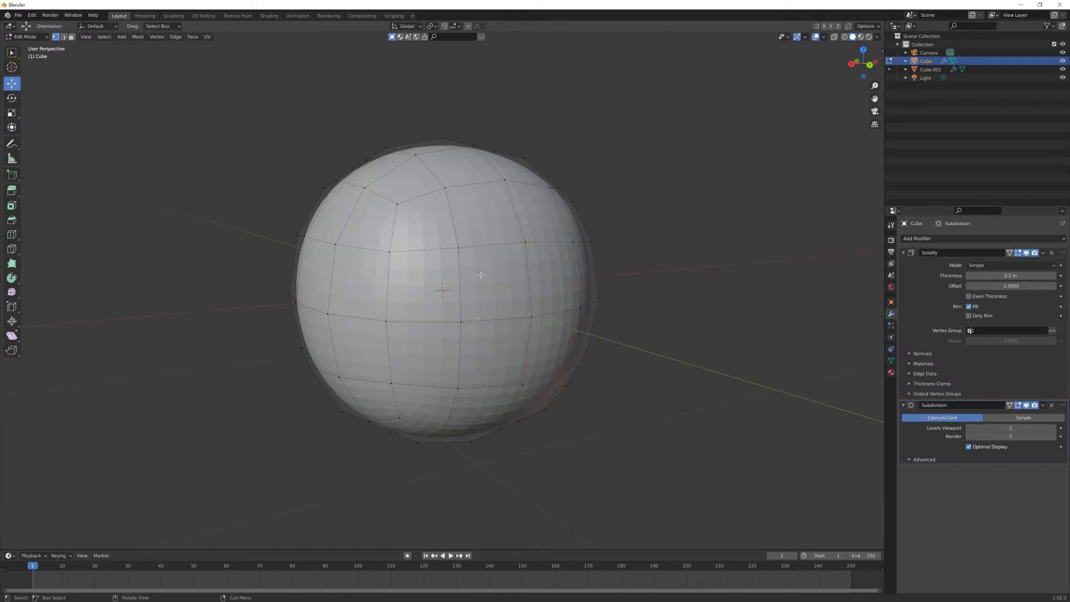
drag(440, 230, 593, 362)
click(689, 358)
middle_drag(689, 357, 361, 266)
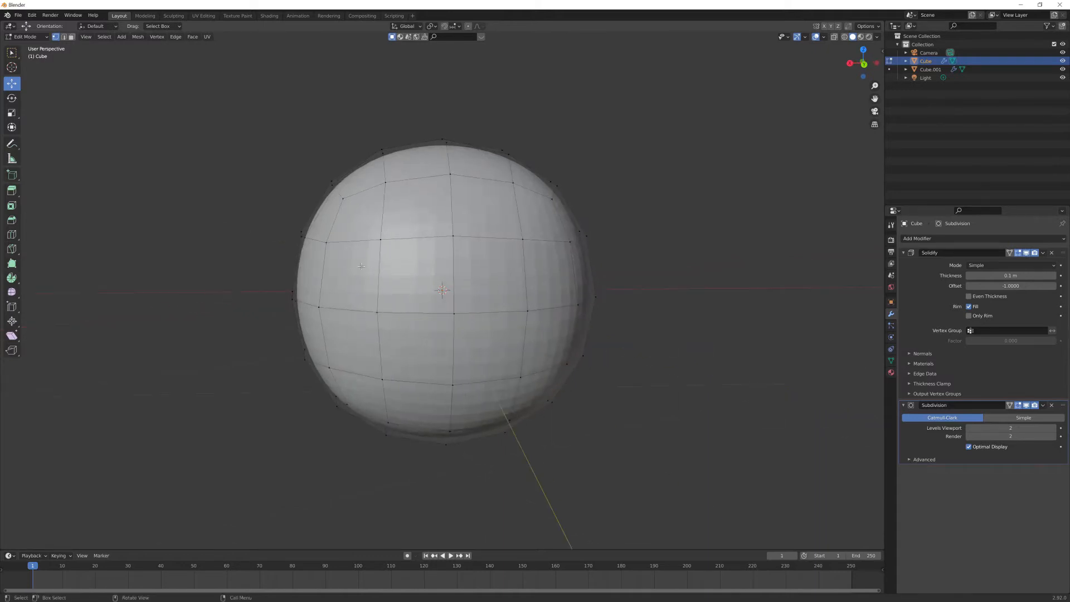
Pull the square block of four faces at the back of the shell outward along the Y axis
click(379, 238)
shift+click(452, 234)
shift+click(523, 239)
shift+click(528, 311)
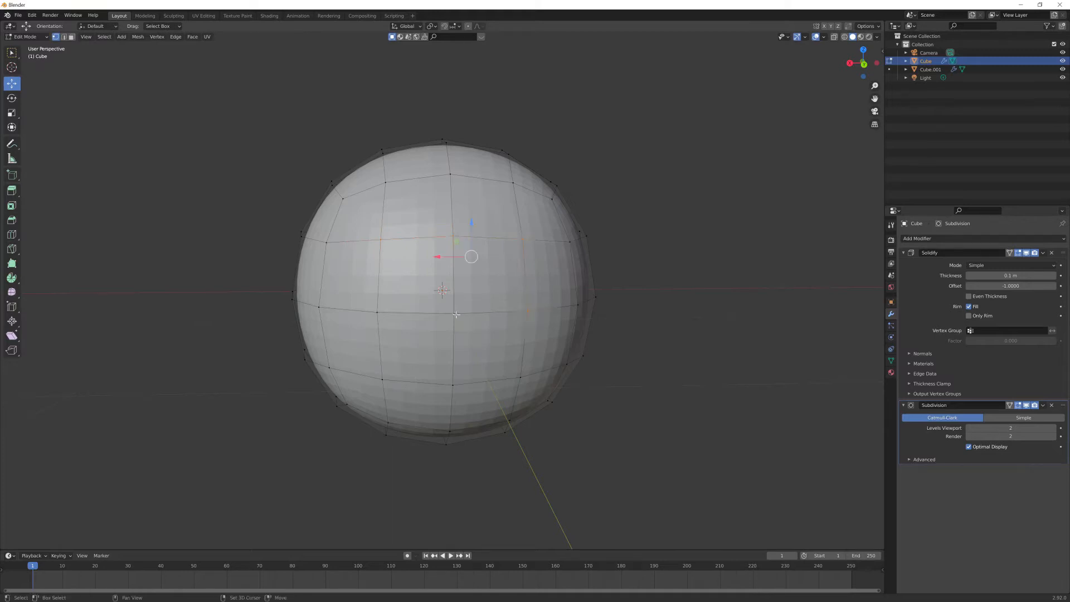
shift+click(371, 310)
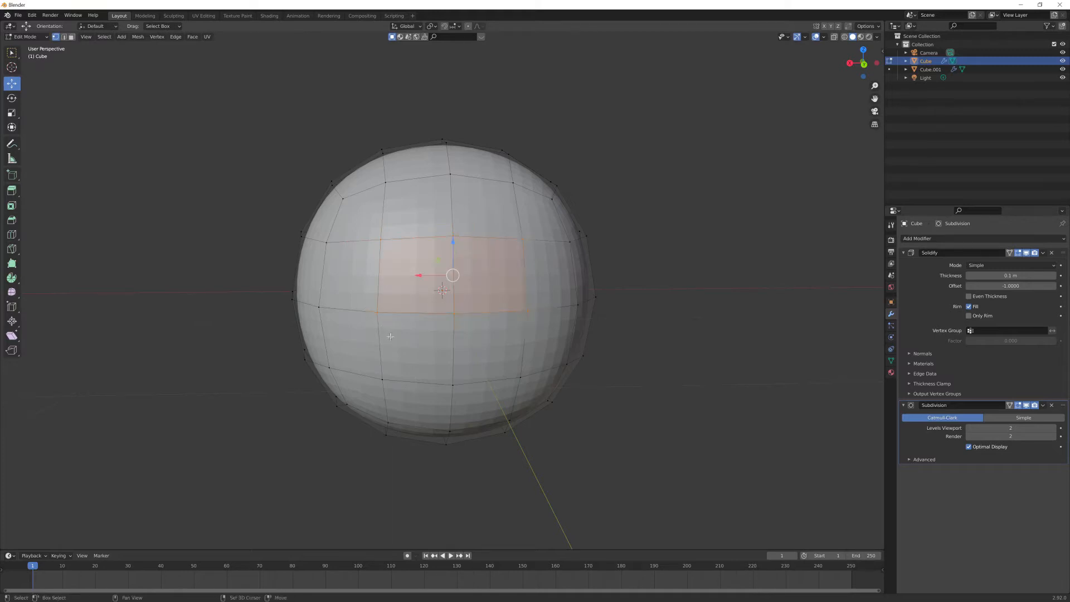
shift+click(450, 385)
scroll(521, 358, down, 2)
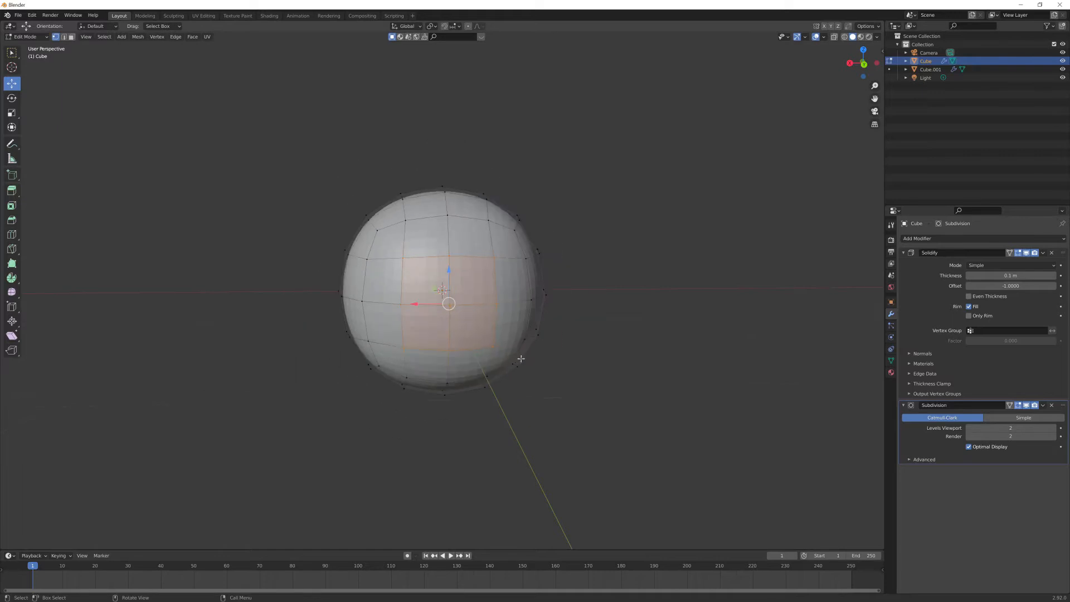
middle_drag(521, 358, 570, 333)
drag(567, 307, 610, 337)
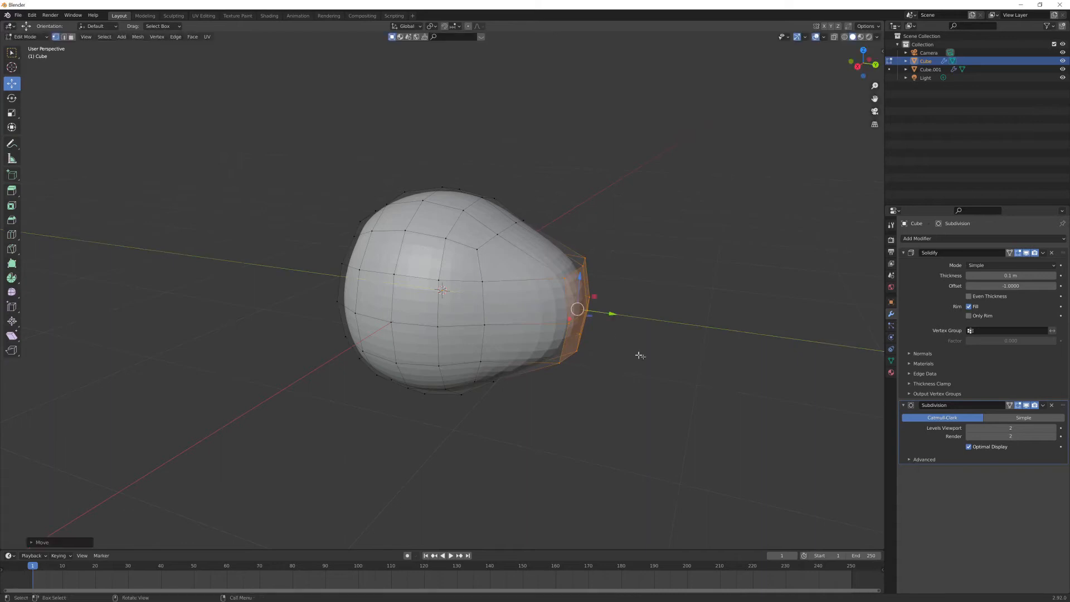
Pull the centre vertex of the extended back block further outward along the Y axis
click(647, 353)
scroll(662, 345, up, 1)
middle_drag(662, 345, 637, 333)
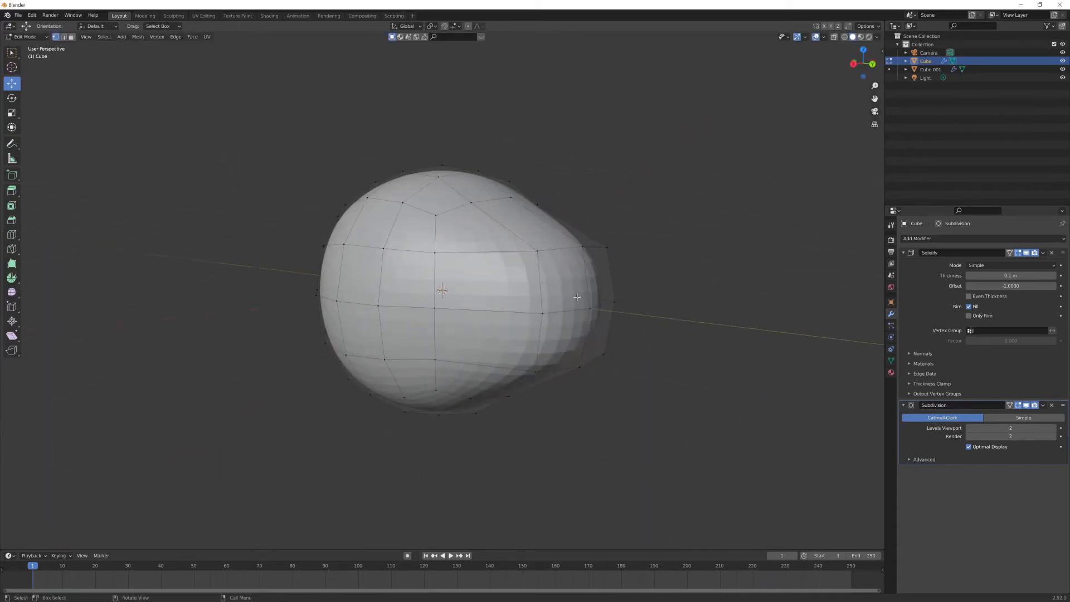
click(605, 321)
drag(619, 313, 697, 330)
scroll(697, 377, down, 2)
middle_drag(698, 377, 724, 370)
middle_drag(661, 347, 592, 323)
Undo the outward moves at the back of the shell and clear the selection
key(ctrl+z)
key(ctrl+z)
key(ctrl+z)
key(ctrl+z)
key(alt+a)
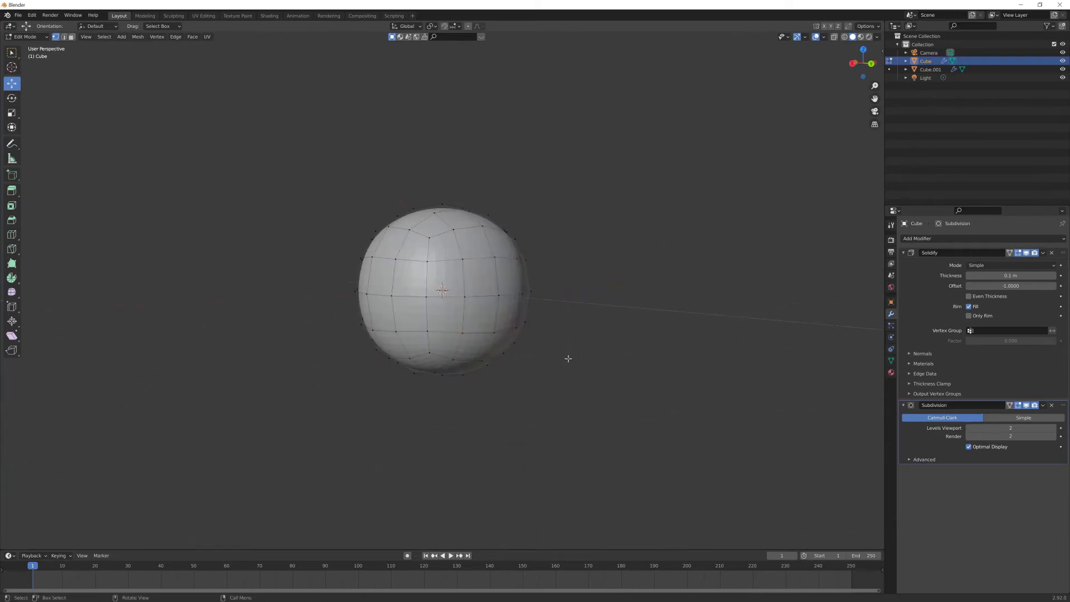
Select the nine vertices of the central four-face block at the shell's back and move them outward about 0.35 m along the Y axis
scroll(566, 352, up, 3)
middle_drag(667, 346, 660, 344)
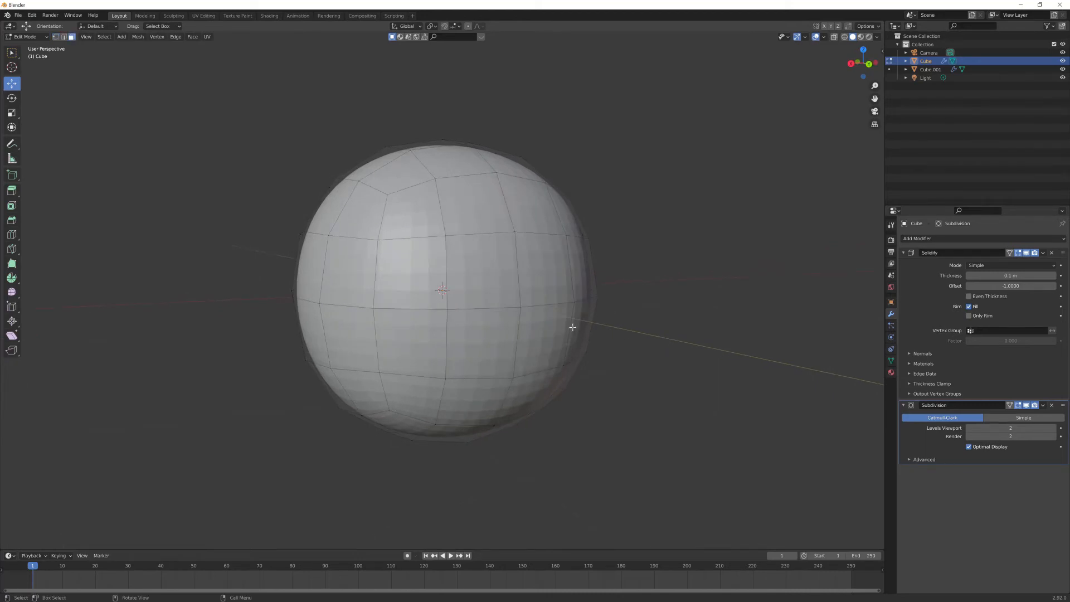
middle_drag(601, 330, 605, 330)
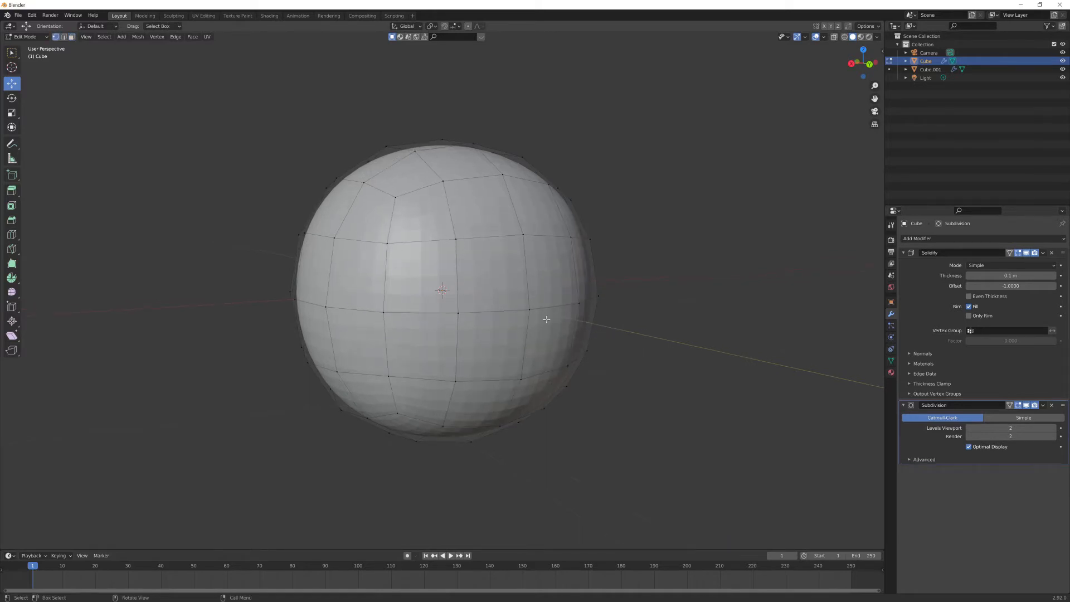
click(456, 238)
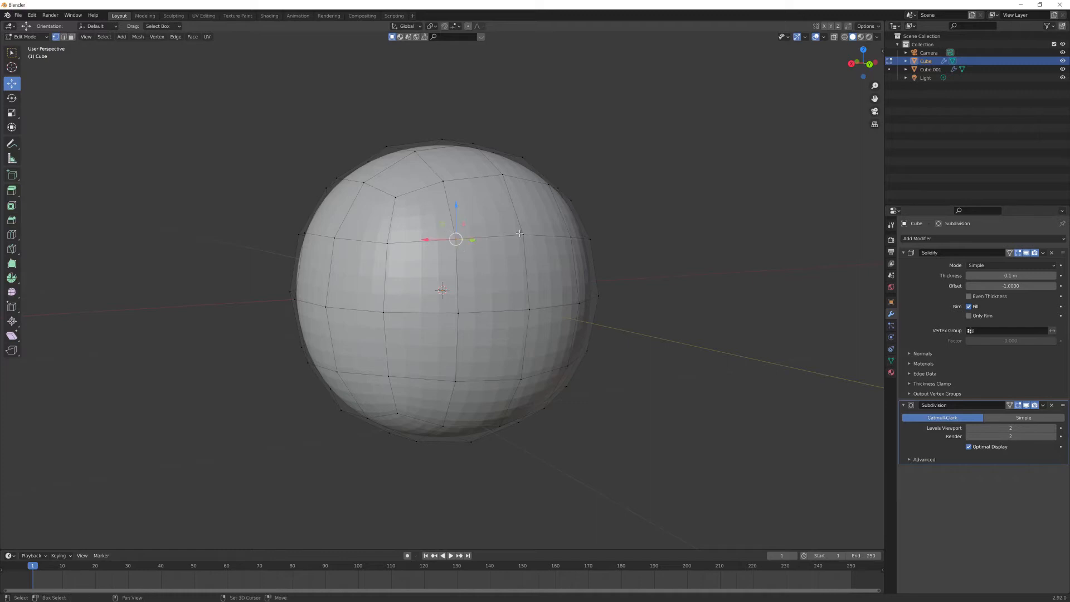
shift+click(571, 237)
shift+click(458, 311)
shift+click(529, 309)
shift+click(581, 306)
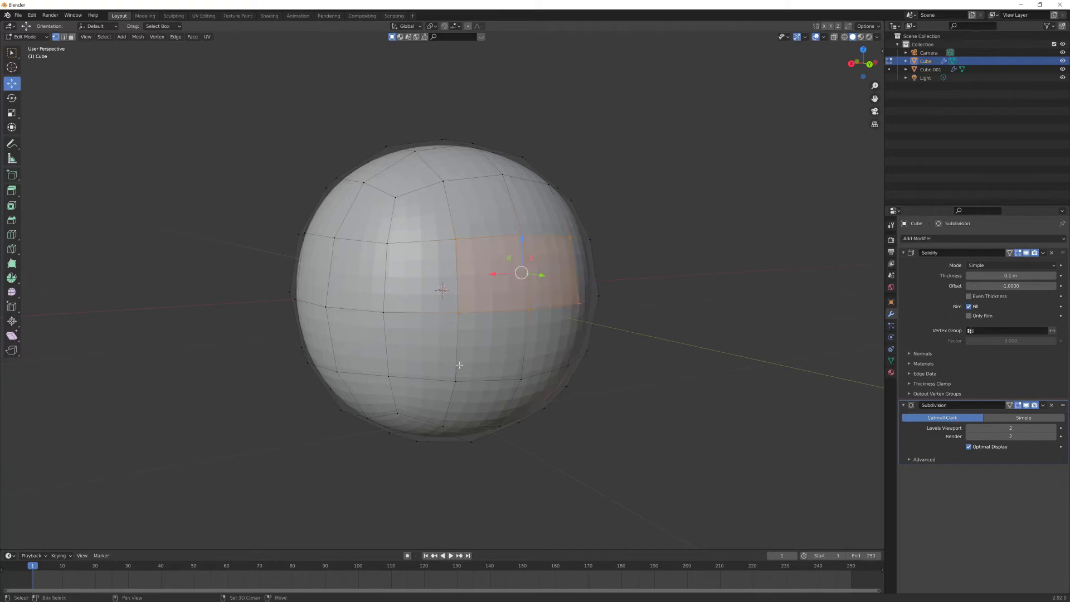
shift+click(456, 382)
shift+click(524, 382)
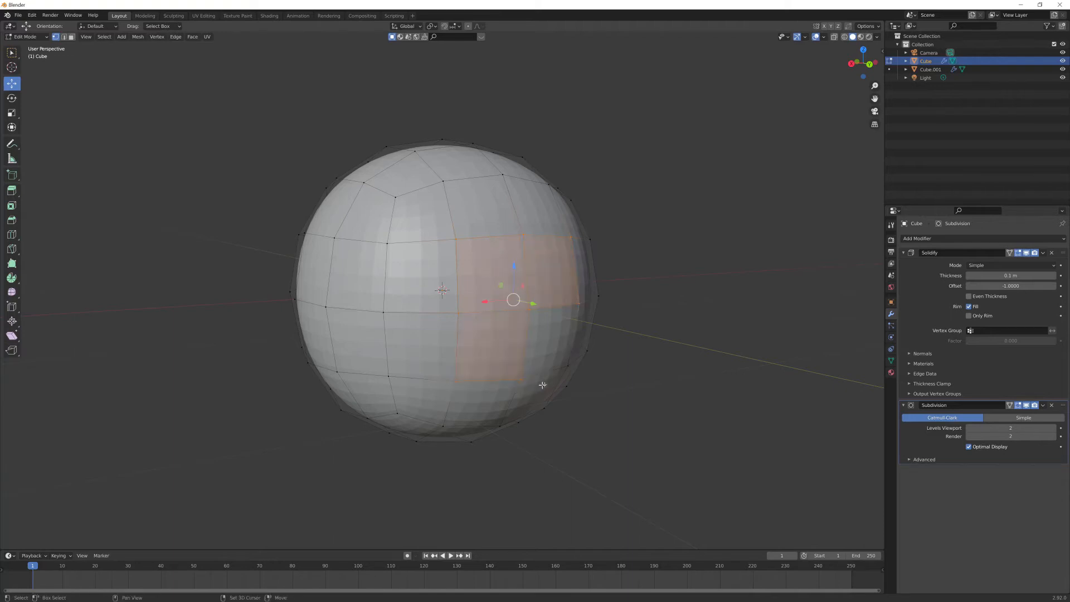
shift+click(571, 366)
scroll(580, 370, down, 1)
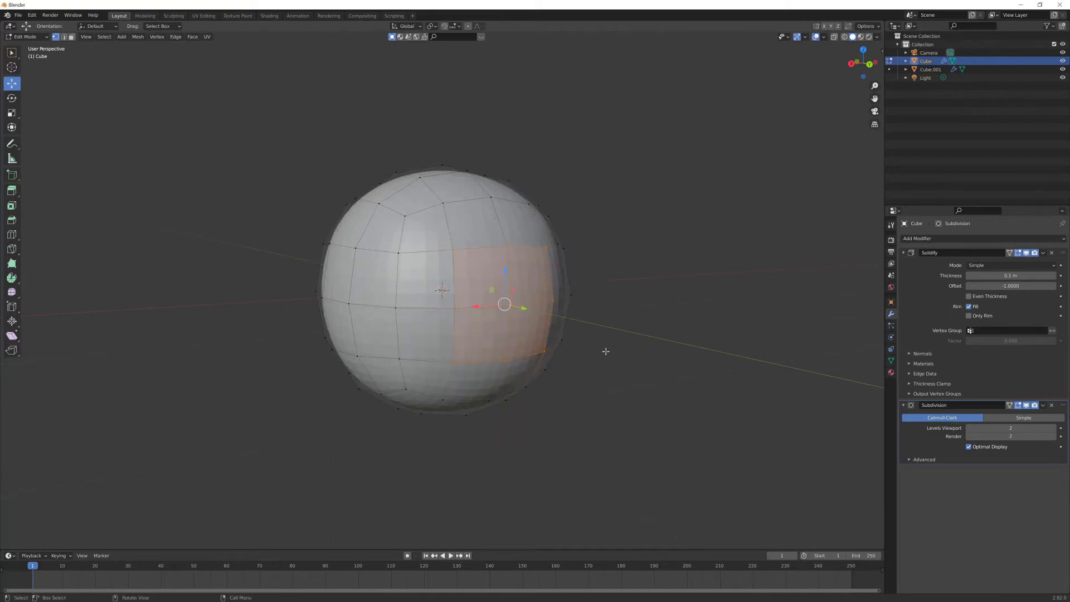
mouse_move(597, 339)
middle_down()
mouse_move(618, 353)
mouse_move(611, 338)
middle_up()
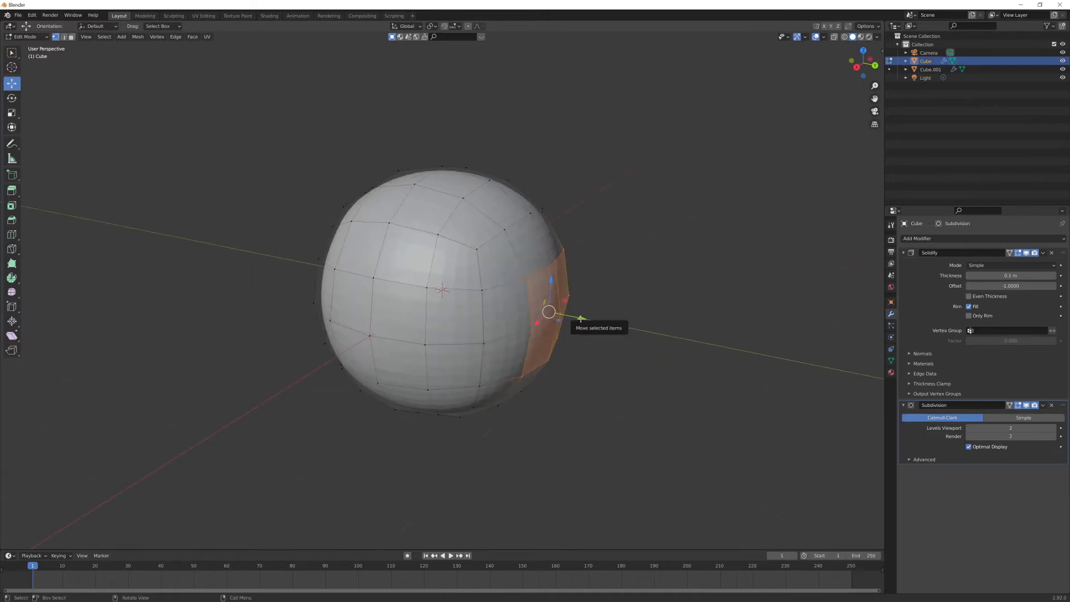
drag(580, 319, 641, 309)
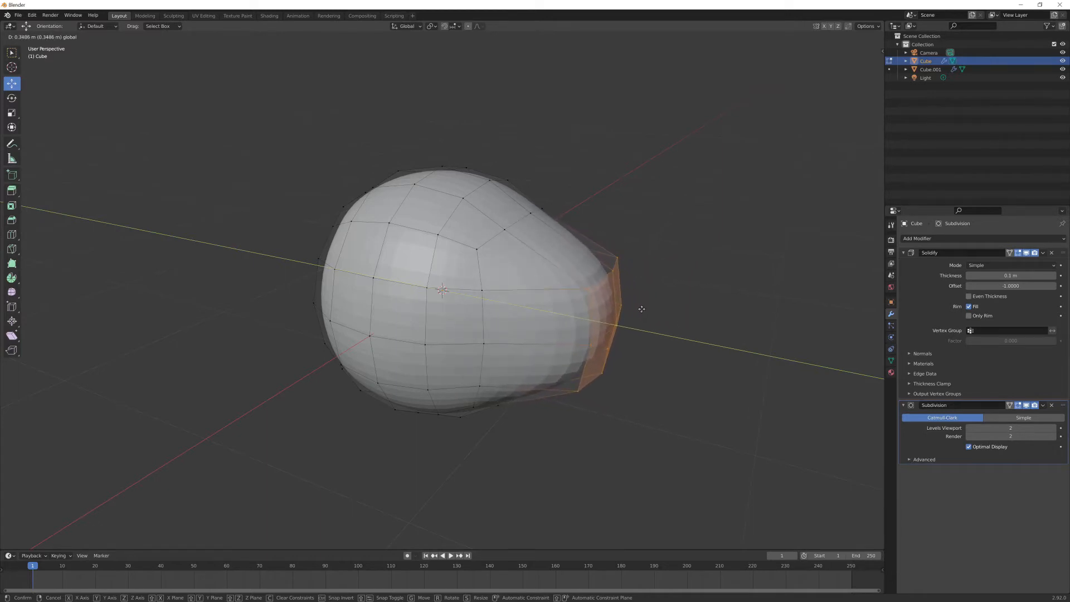
drag(642, 309, 641, 309)
Fine-tune how far the rear vertex block extends along the Y axis, leaving it slightly further out
middle_drag(482, 376, 480, 360)
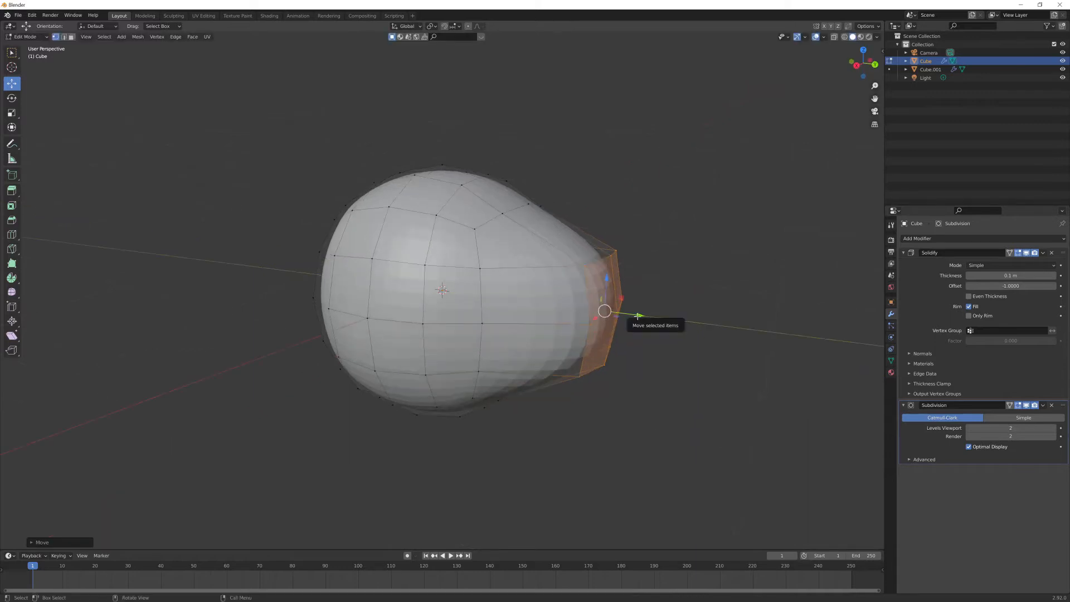
drag(631, 315, 670, 319)
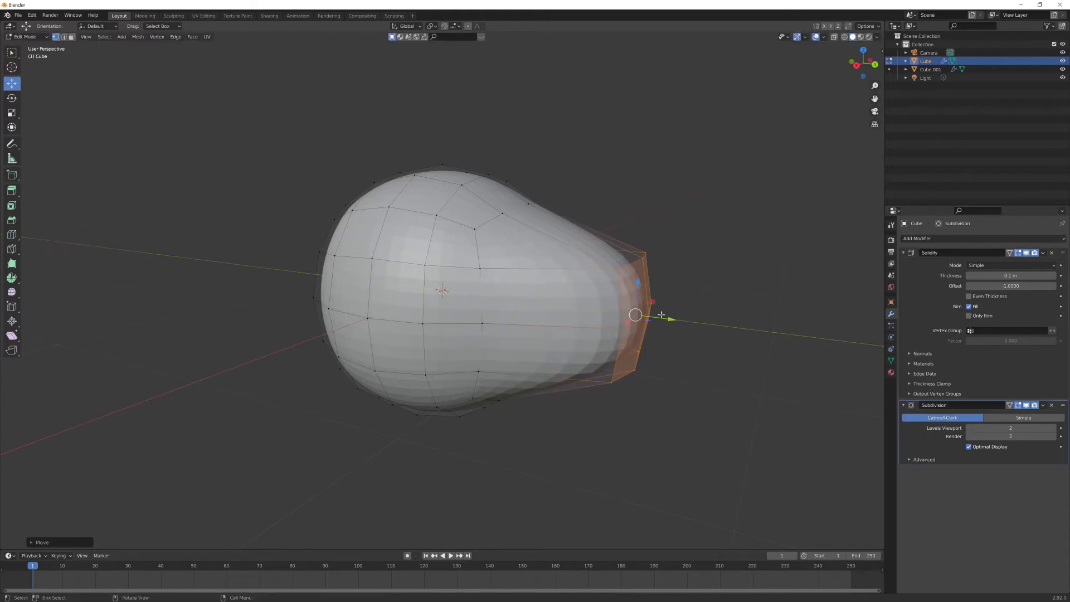
drag(671, 319, 645, 309)
Pull the centre vertex of the rear block far outward along the Y axis to form a pointed tip
middle_drag(645, 309, 472, 319)
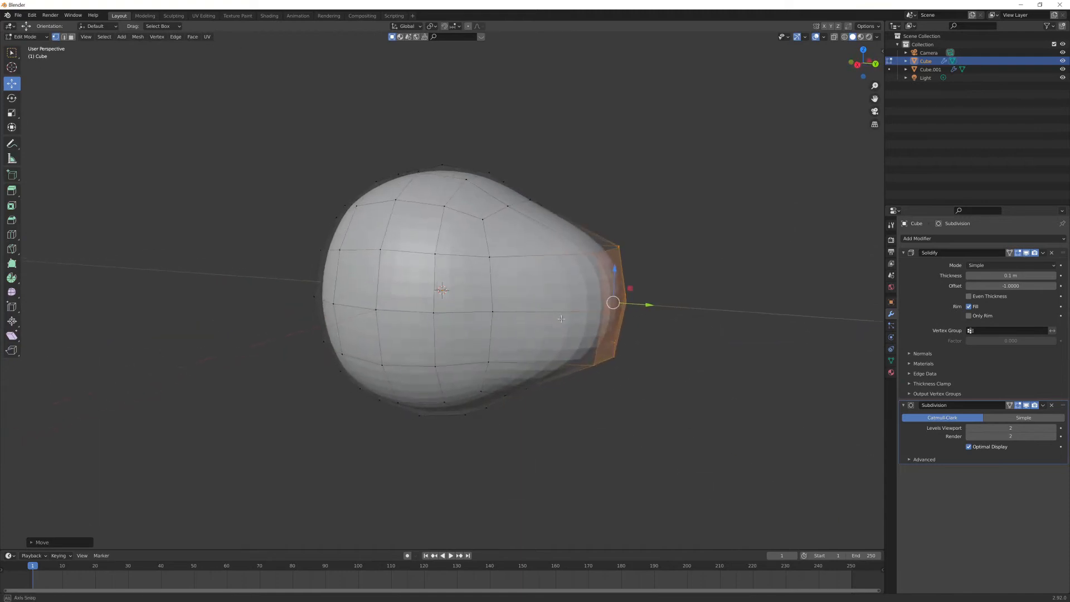
middle_drag(561, 319, 492, 312)
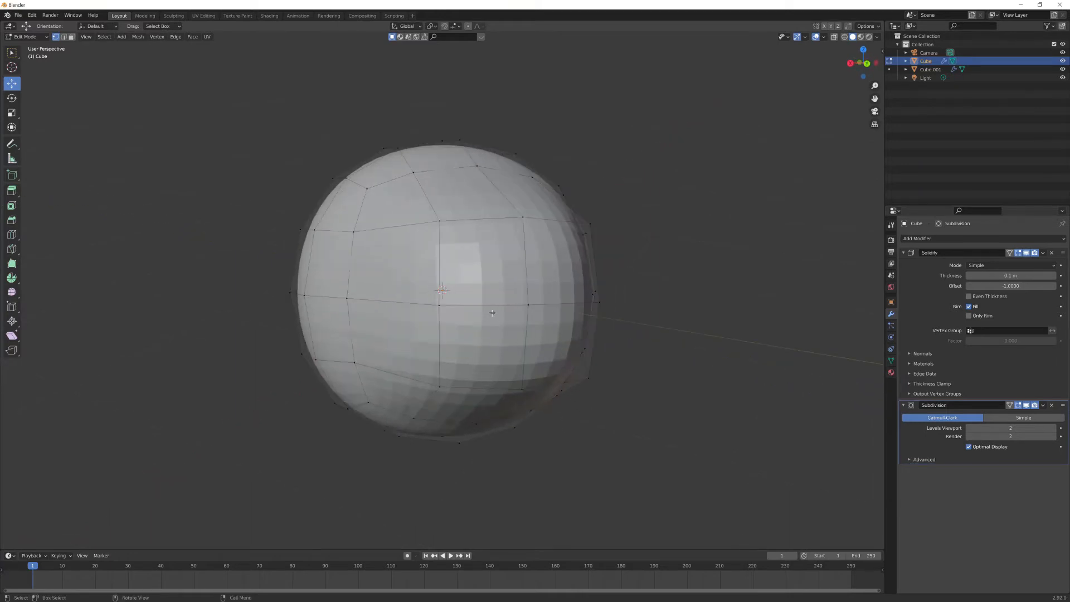
middle_drag(577, 364, 711, 315)
drag(707, 302, 840, 307)
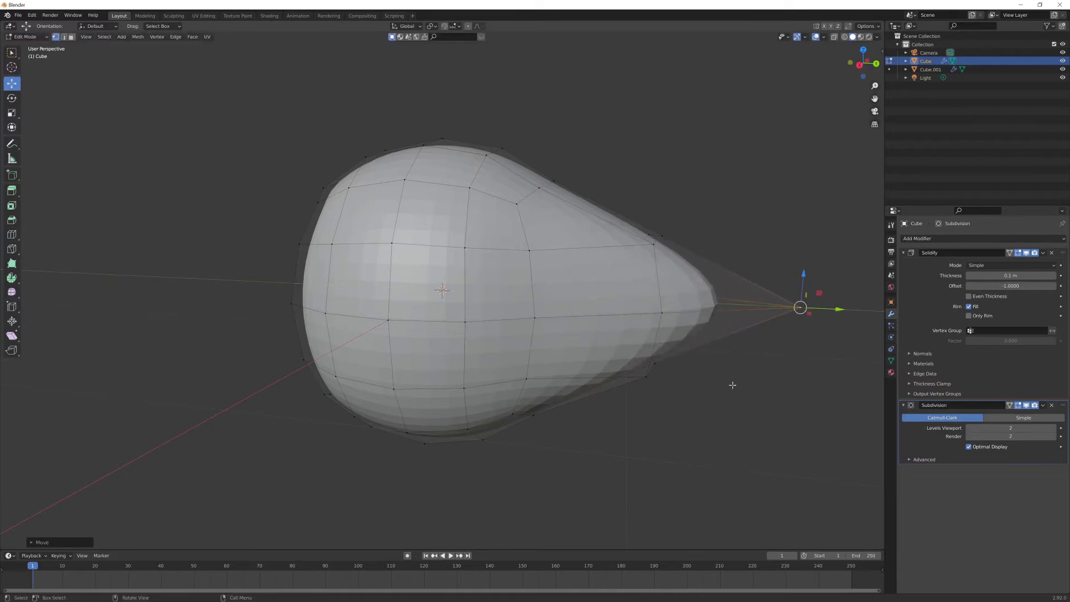
Try moving a group of vertices on the shell's underside, and undo the move
middle_drag(733, 385, 699, 314)
scroll(460, 313, up, 2)
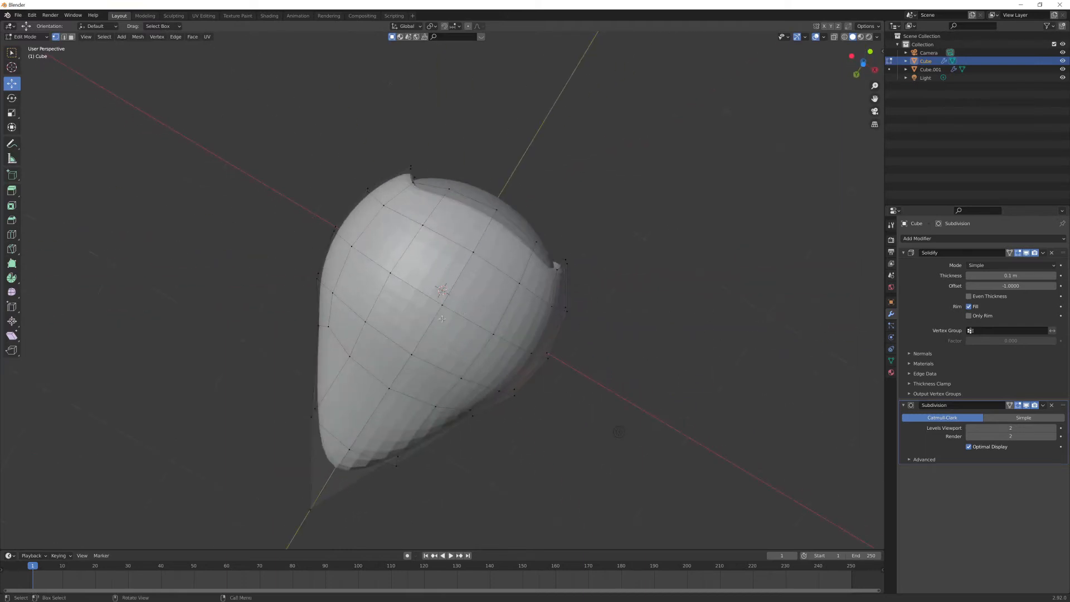
shift+click(364, 321)
shift+click(423, 227)
shift+click(476, 255)
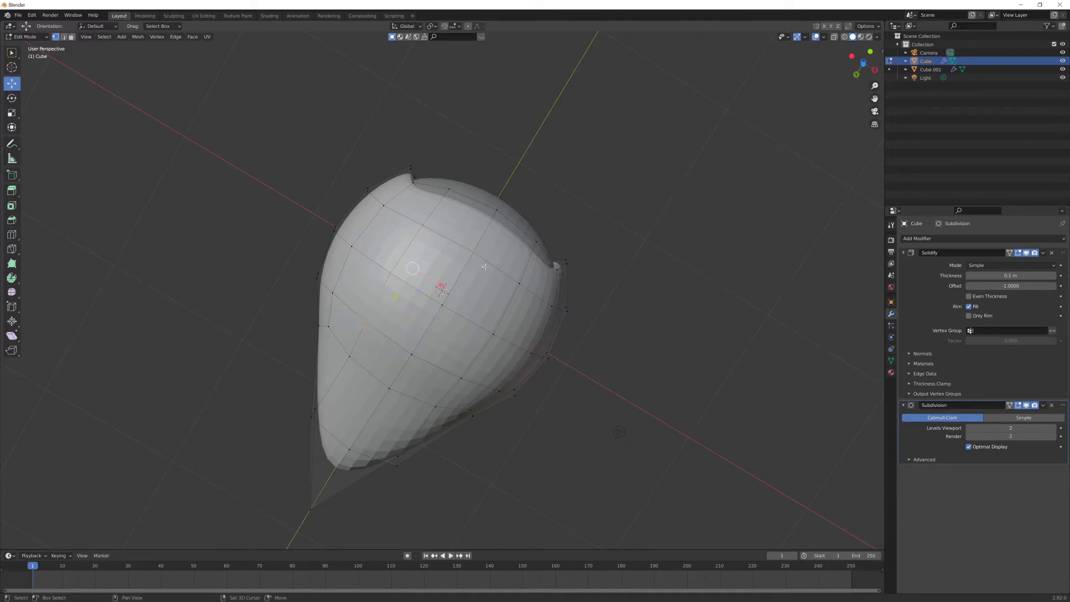
shift+click(482, 337)
drag(435, 302, 456, 321)
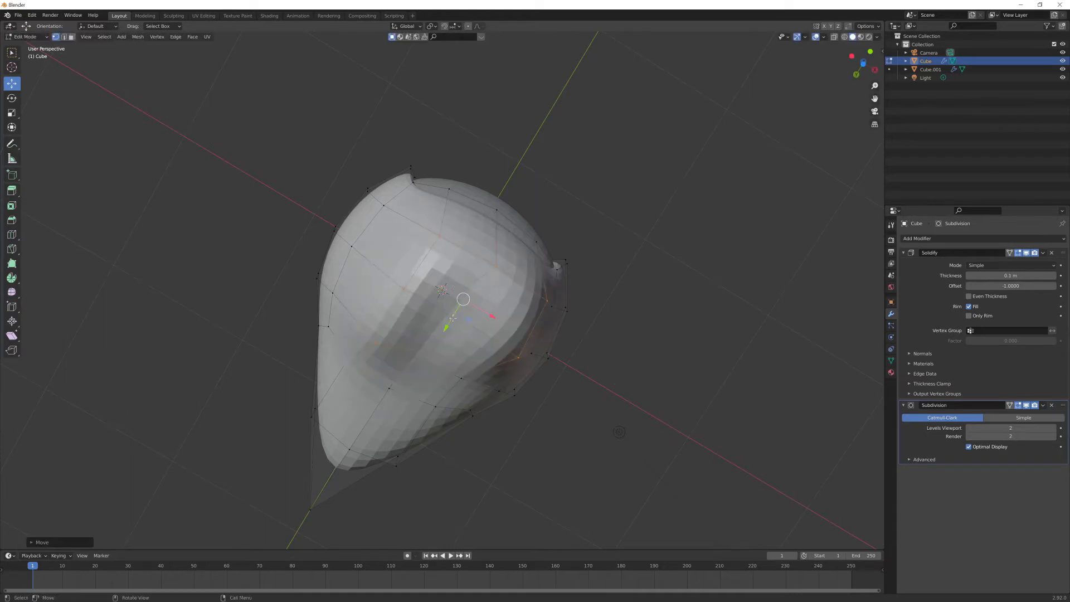
key(ctrl+z)
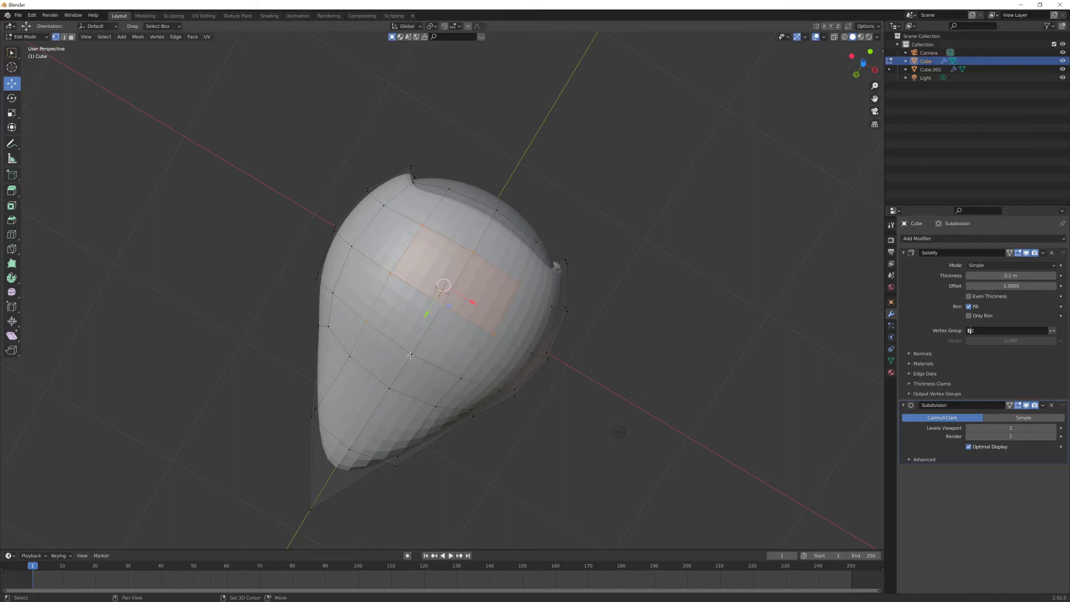
Move the selected block of faces on the shell's underside slightly upward along the Z axis
middle_drag(474, 371, 447, 387)
drag(443, 364, 445, 353)
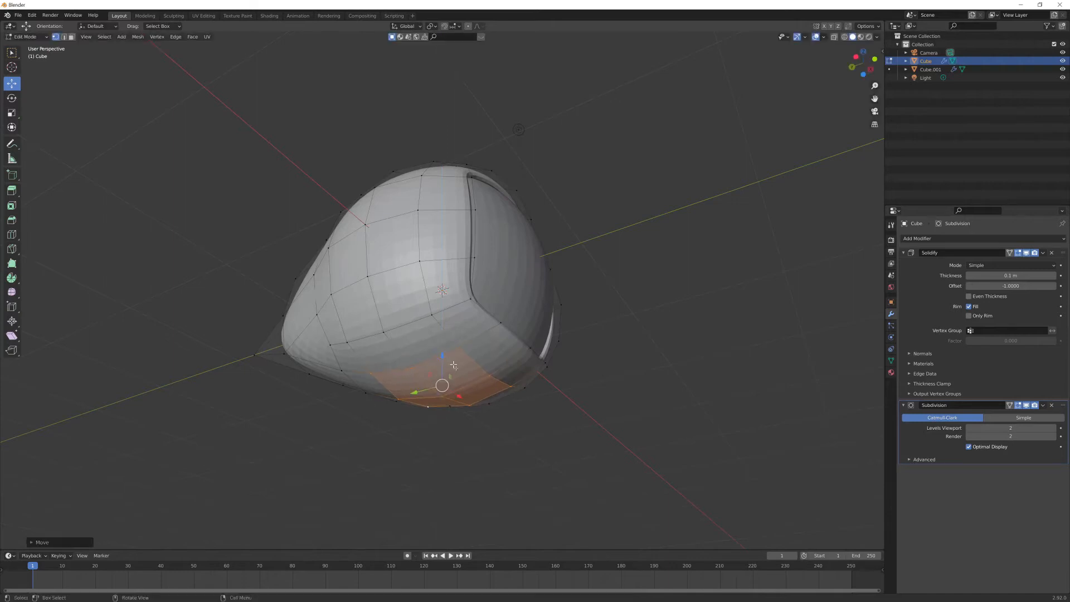
middle_drag(453, 365, 431, 373)
drag(442, 385, 444, 374)
middle_drag(446, 379, 556, 446)
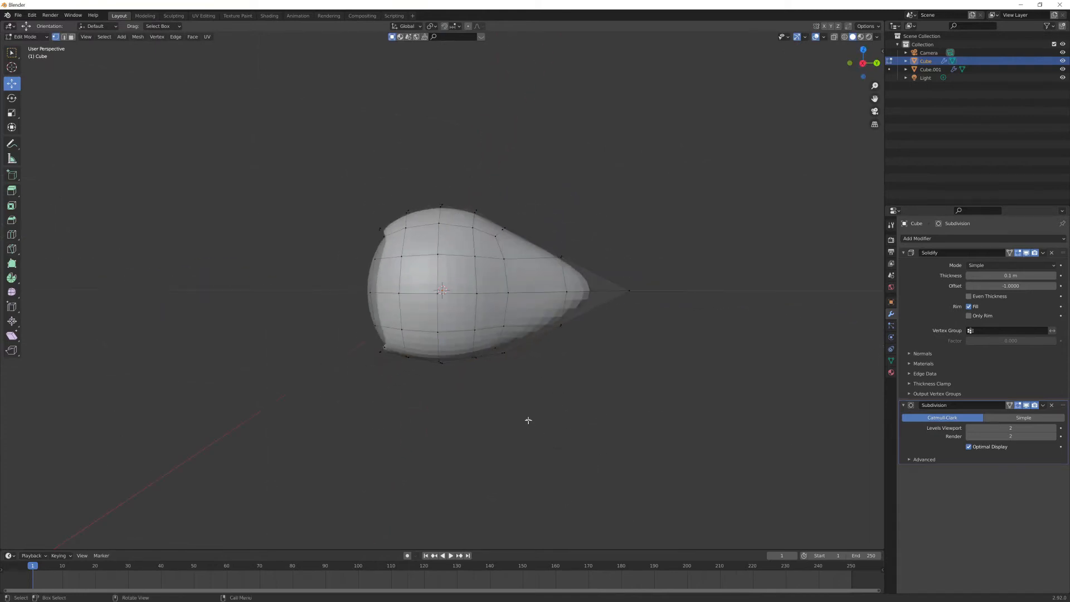
Return to Object Mode, apply Shade Smooth to the outer shell and clear the selection
middle_drag(587, 388, 541, 373)
key(Tab)
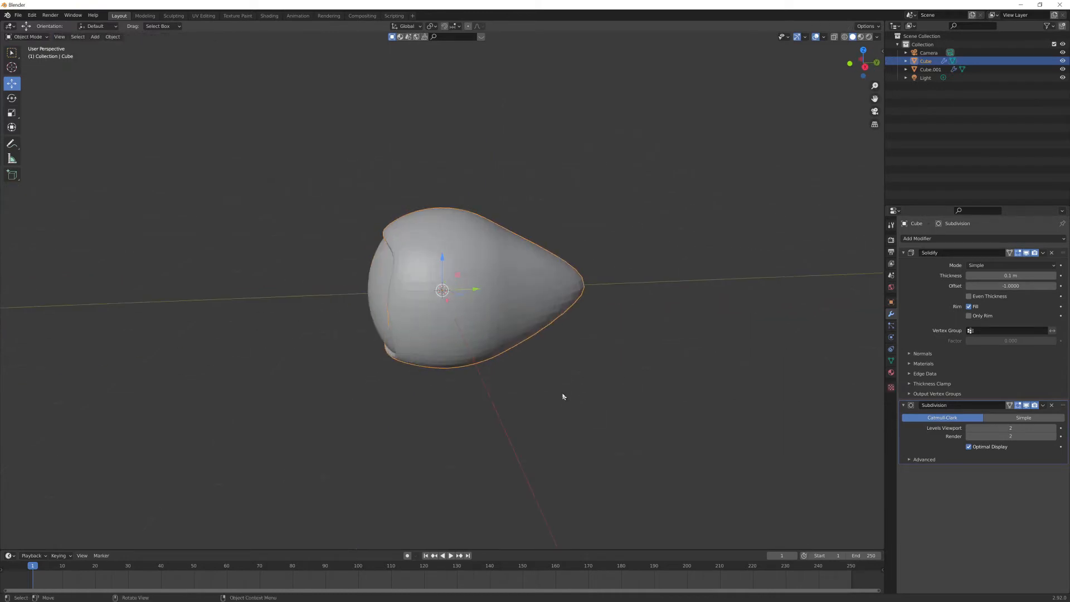
middle_drag(577, 411, 617, 383)
click(592, 411)
click(573, 325)
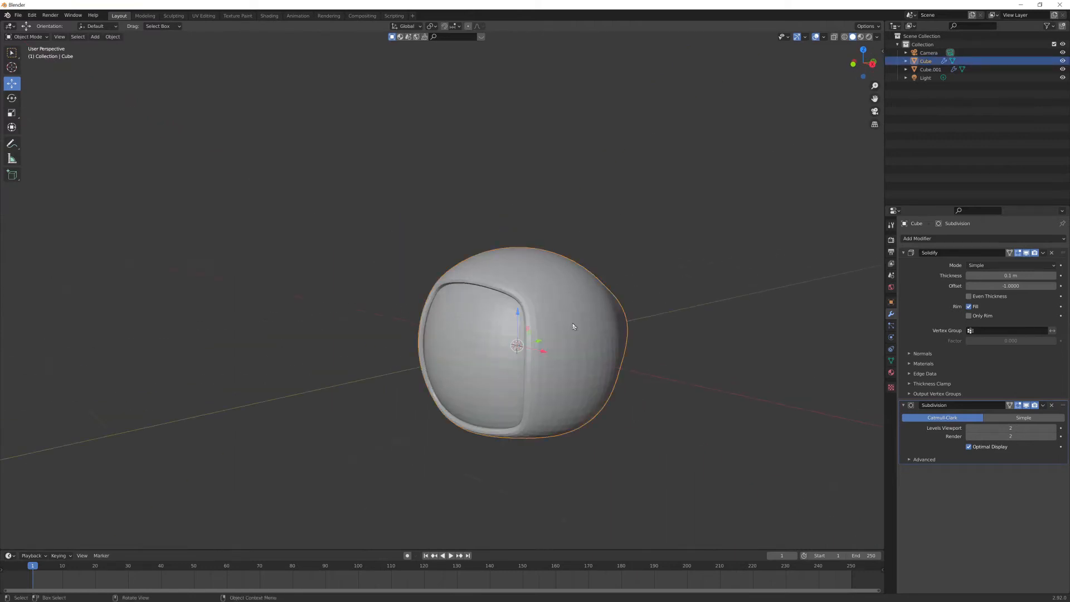
middle_drag(573, 326, 542, 338)
right_click(540, 336)
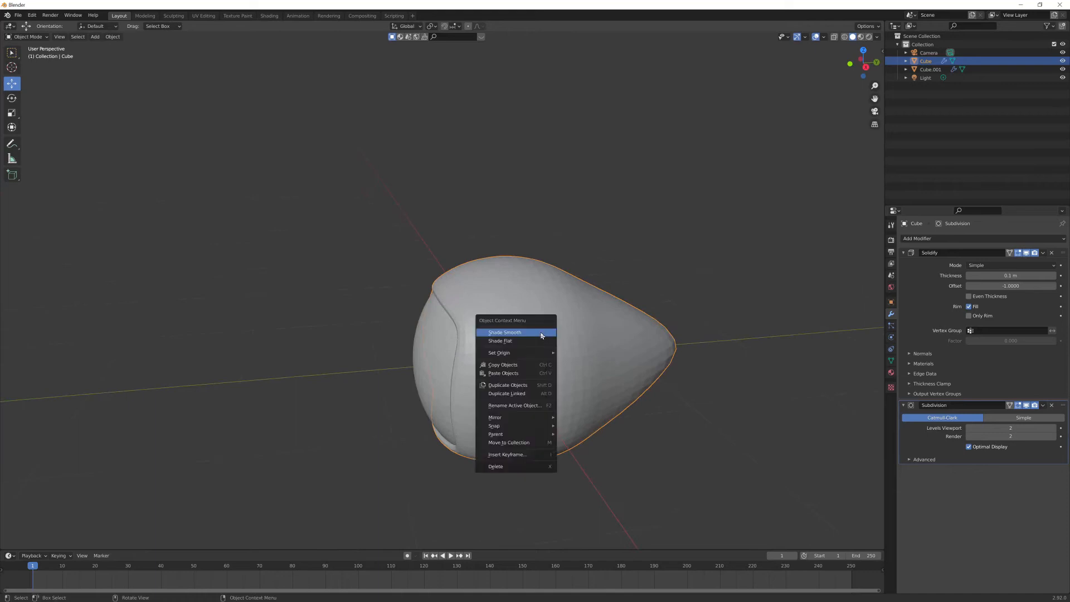
click(539, 333)
click(727, 411)
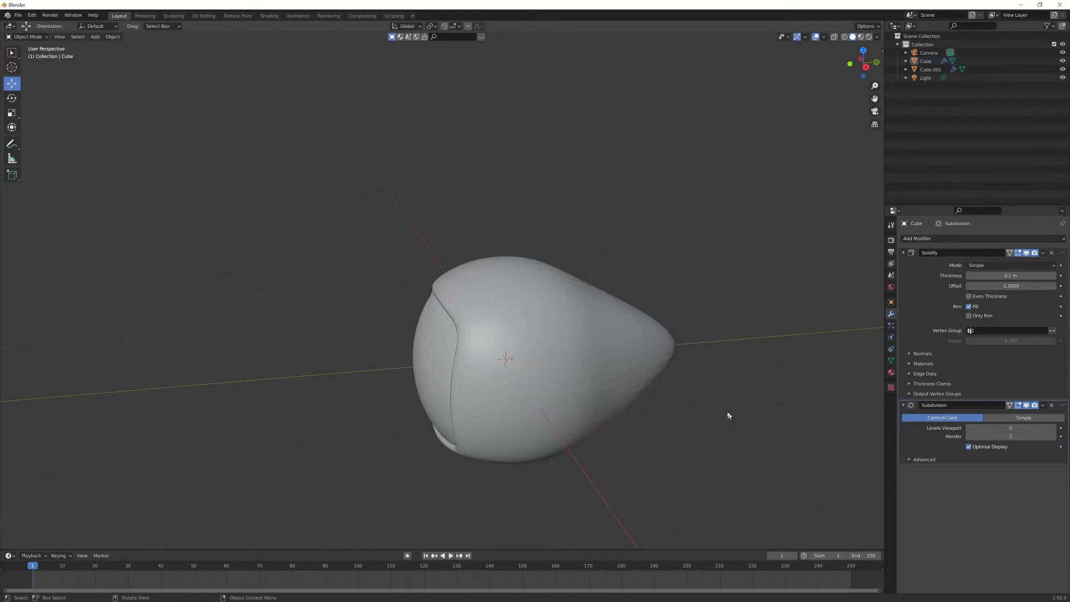
Apply Shade Smooth to the recessed front panel and deselect it
middle_drag(729, 416, 391, 399)
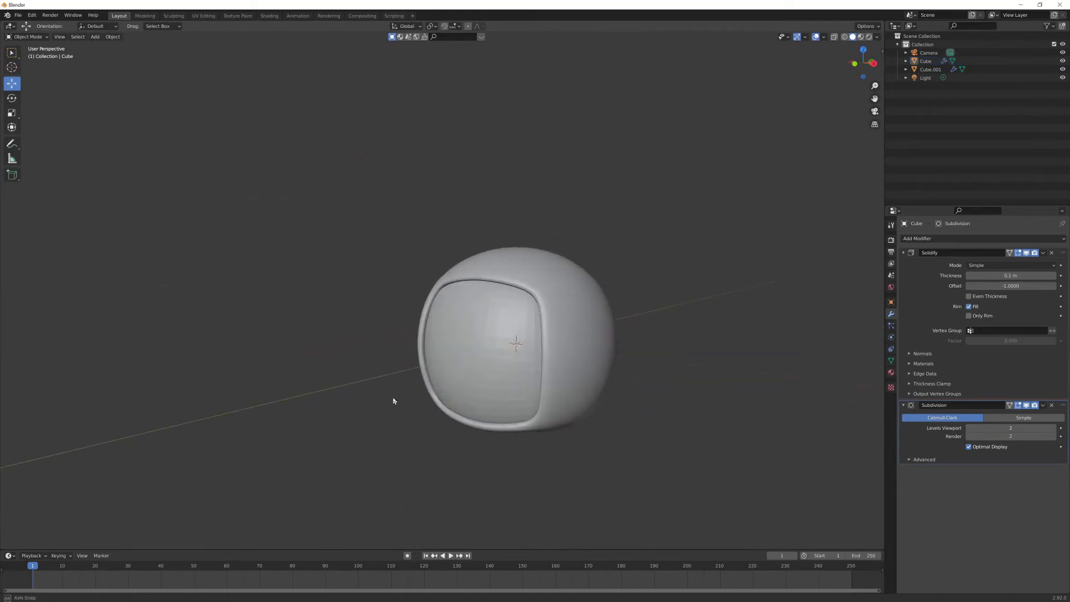
click(466, 365)
right_click(468, 364)
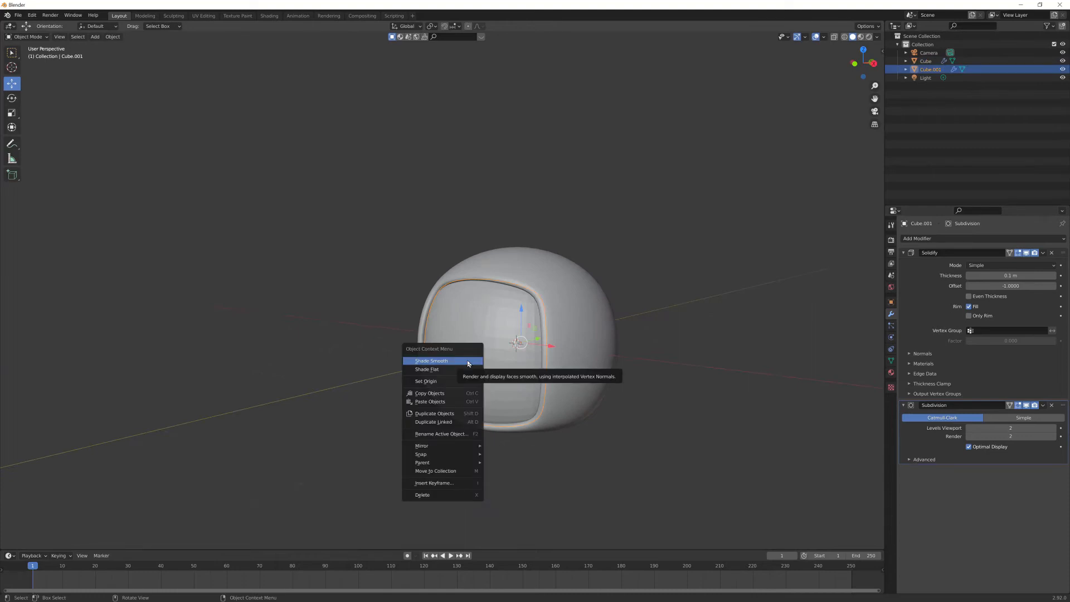
click(468, 364)
click(777, 365)
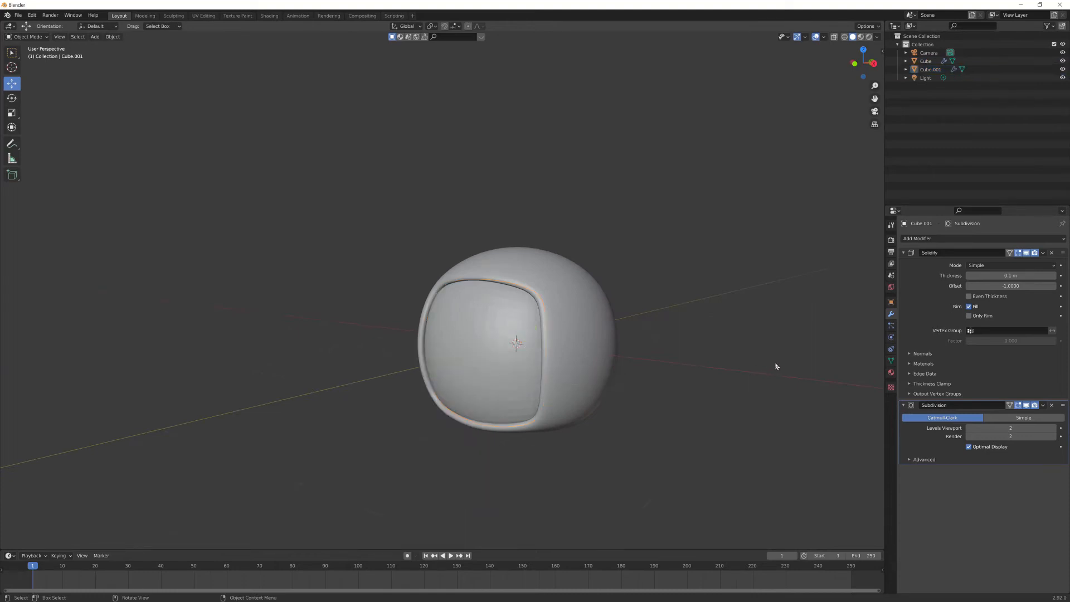
middle_drag(776, 366, 622, 373)
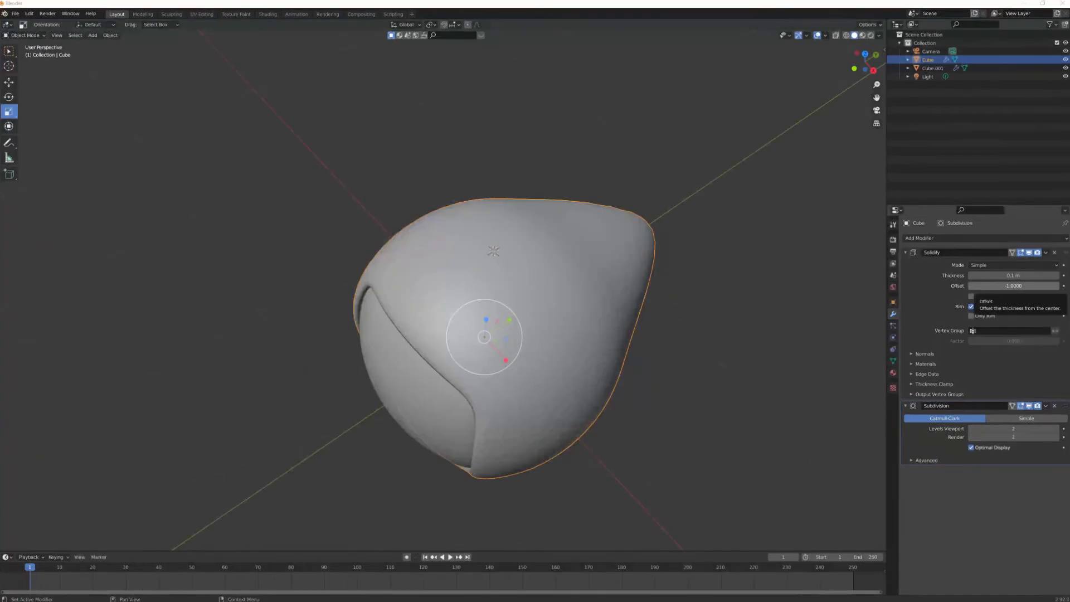
Enter Edit Mode on the shell and snap the 3D cursor to the selection at its top centre
middle_drag(708, 333, 698, 314)
scroll(533, 272, up, 1)
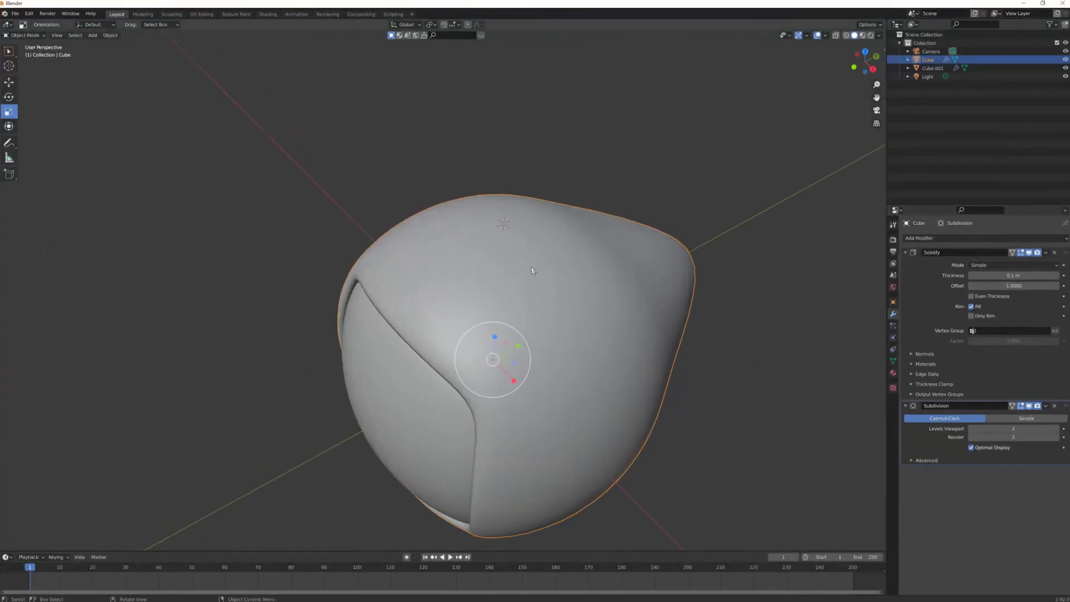
scroll(629, 286, up, 1)
middle_drag(630, 287, 640, 305)
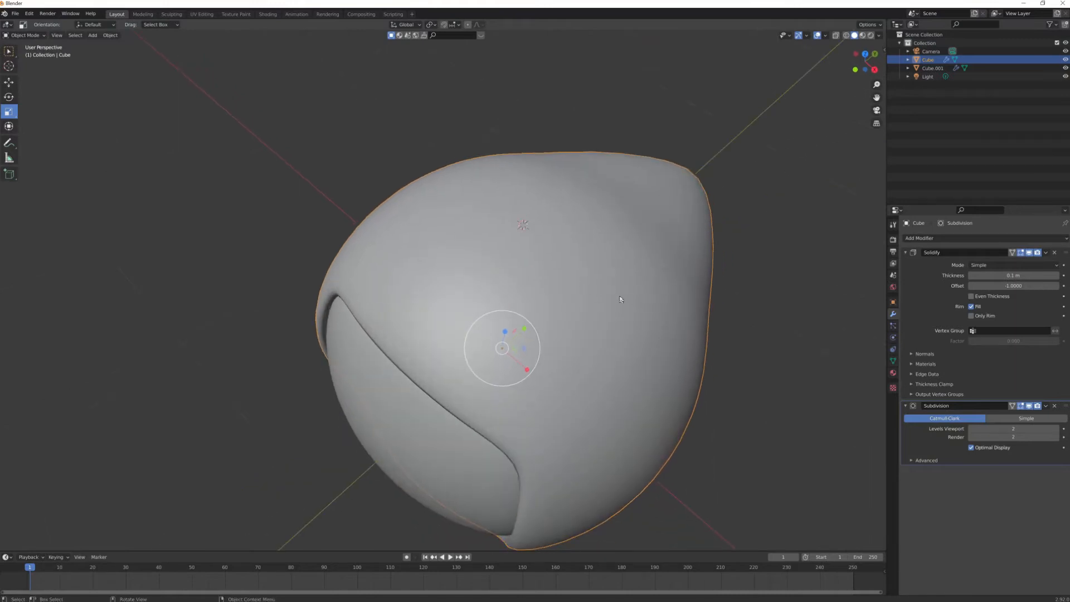
middle_drag(620, 299, 613, 276)
key(Tab)
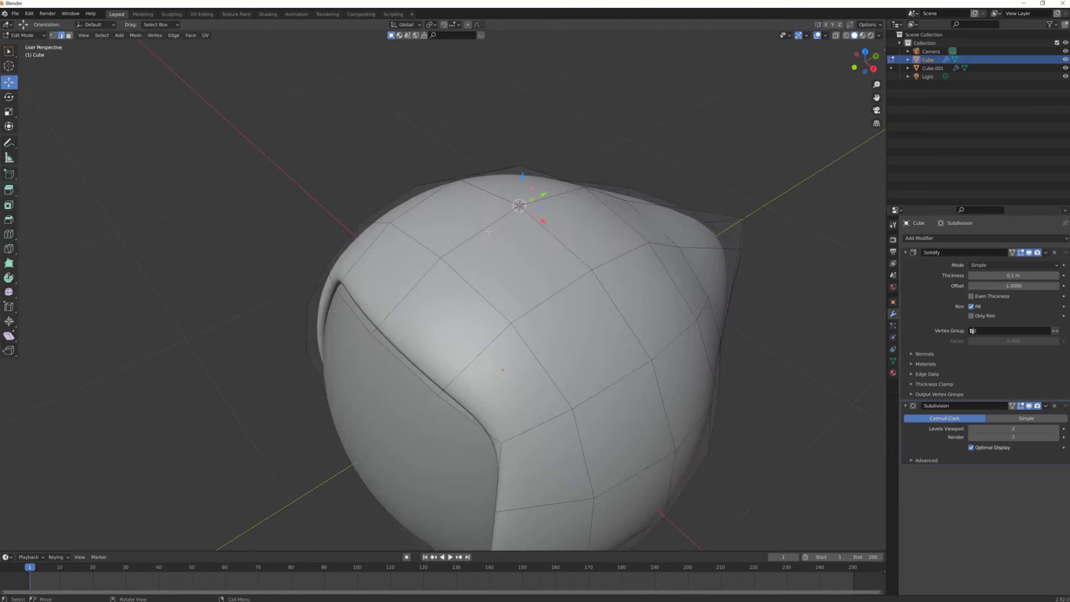
middle_drag(454, 219, 571, 282)
middle_drag(651, 259, 534, 233)
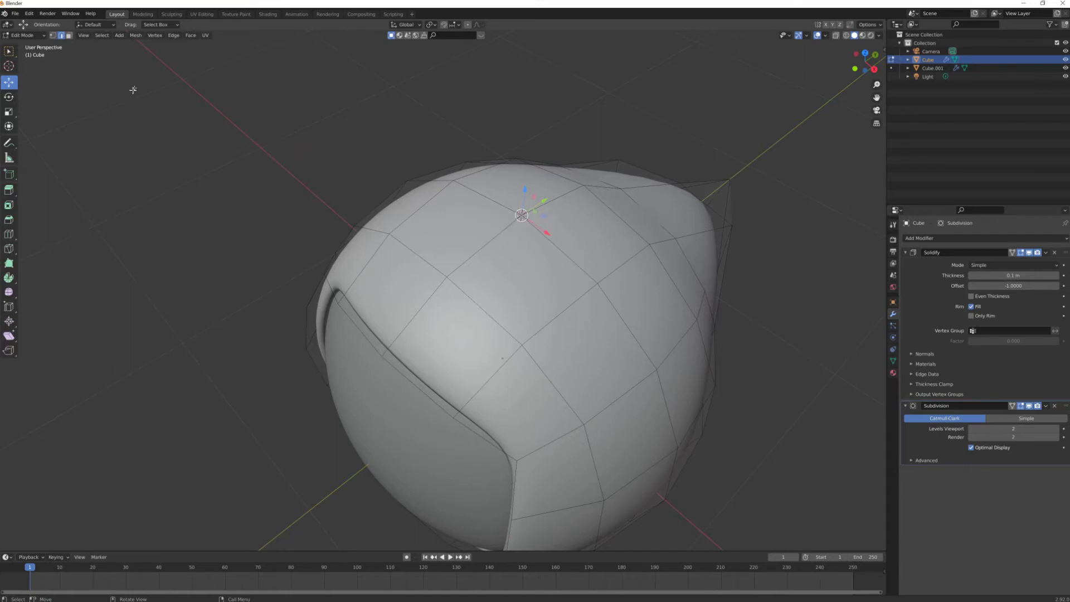
click(137, 36)
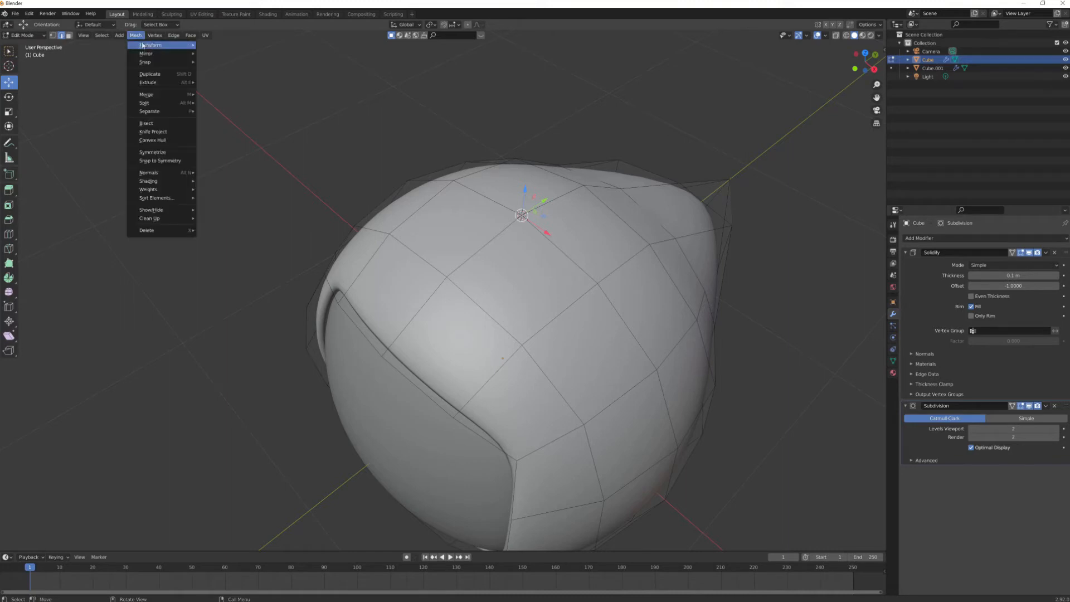
mouse_move(155, 64)
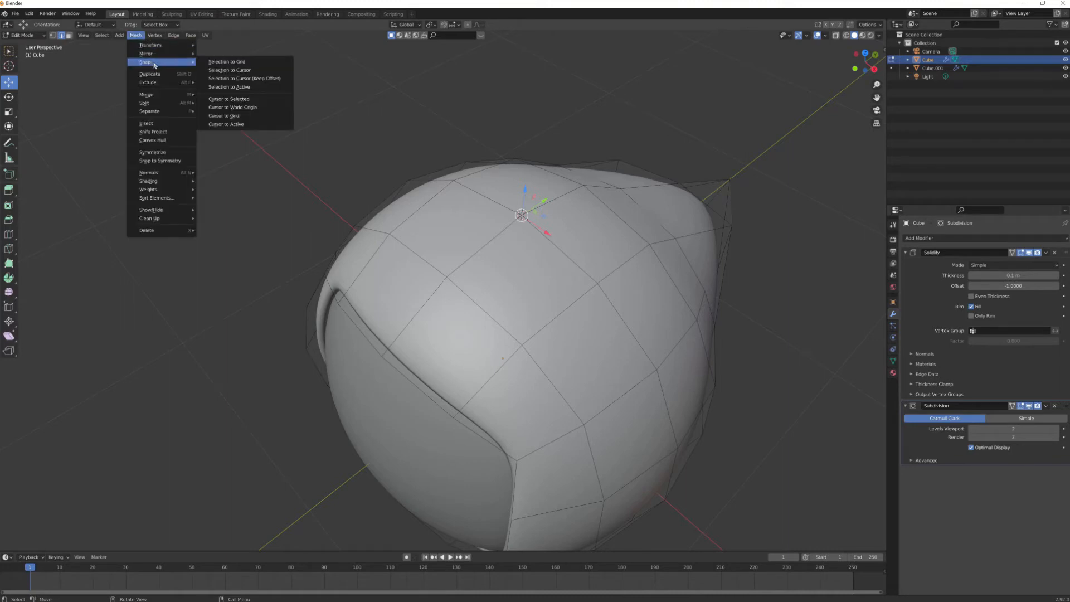
click(237, 100)
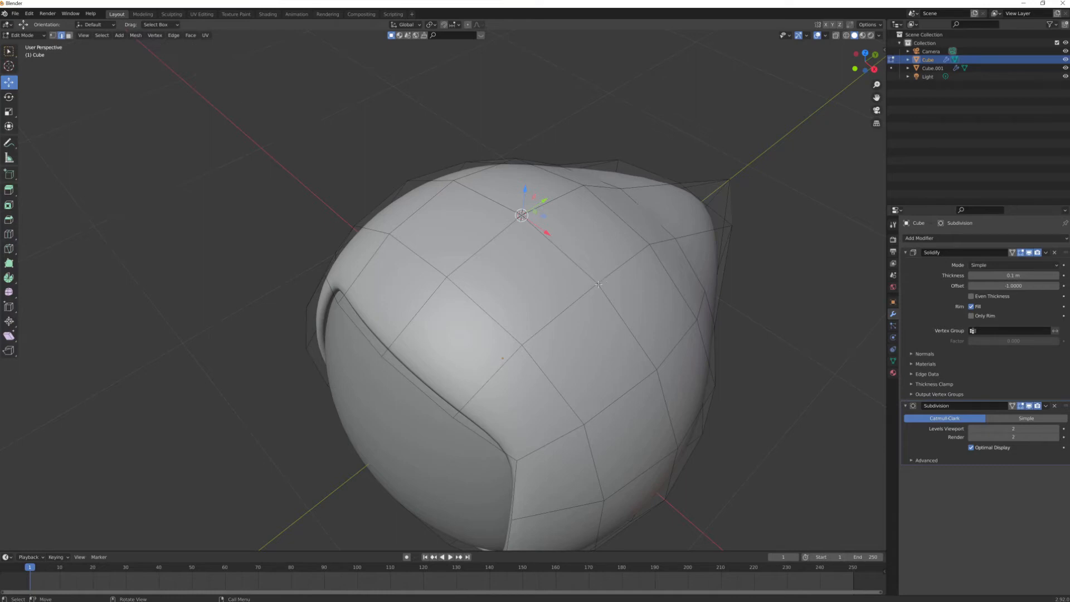
Select the vertex next to the shell's top centre in the positive X direction and snap the 3D cursor to it
key(1)
shift+right_click(598, 282)
click(139, 36)
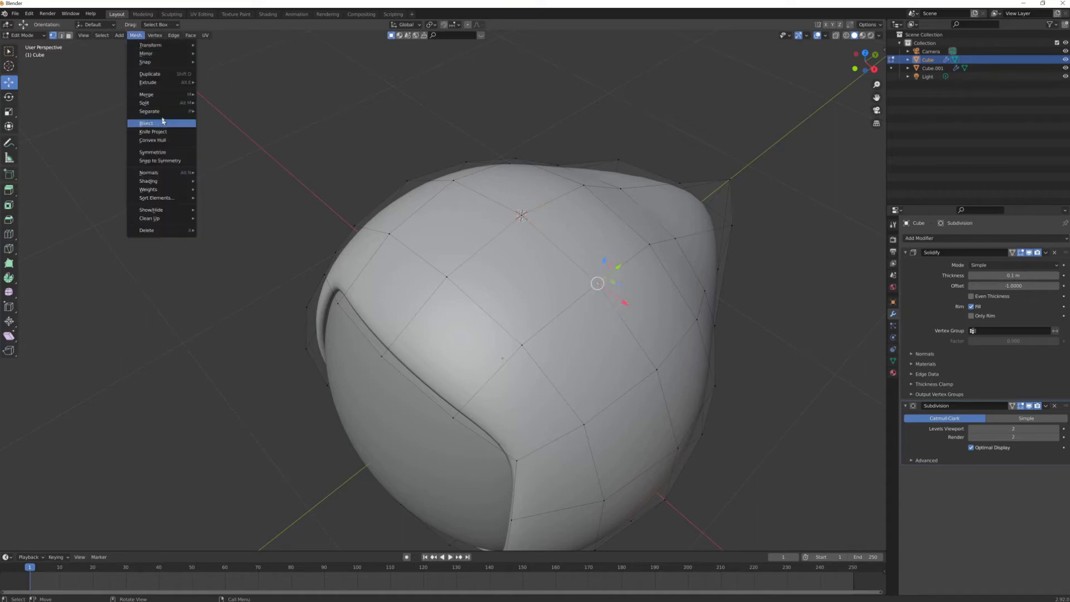
mouse_move(168, 63)
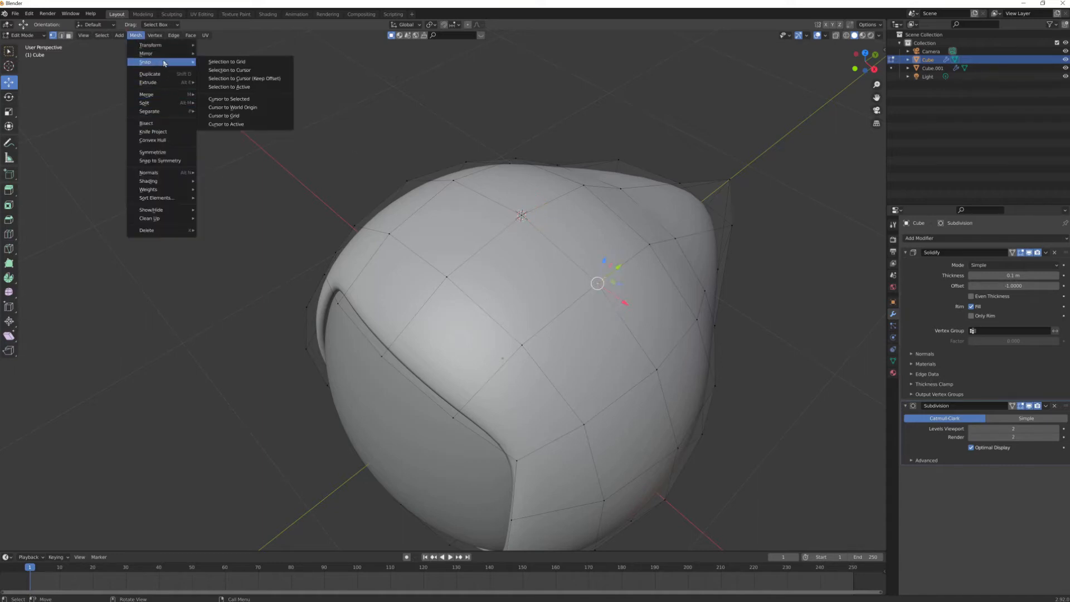
click(241, 100)
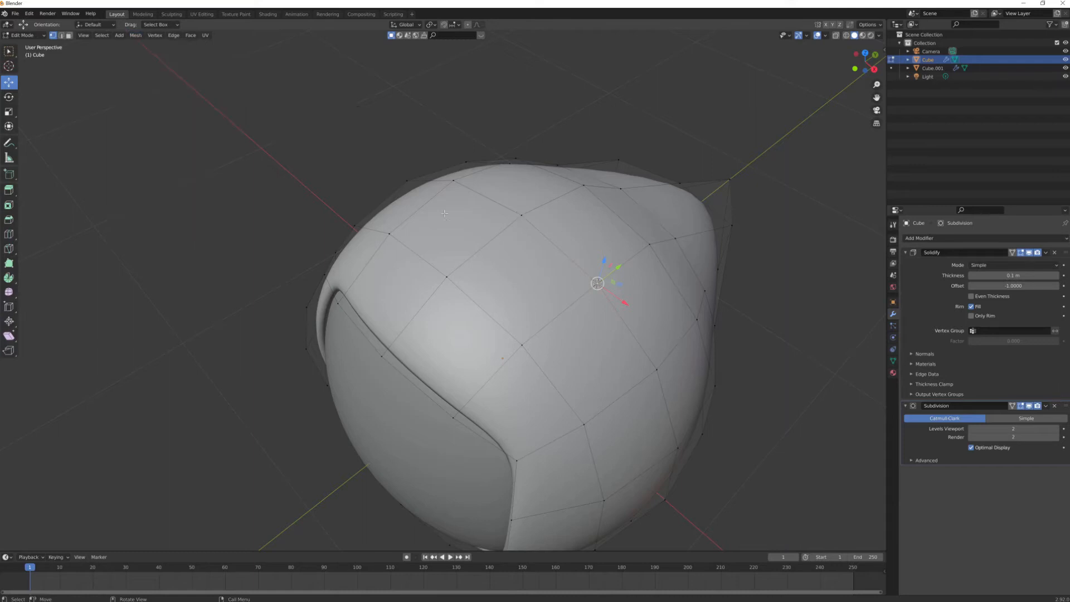
Select the shell's top centre vertex, snap the 3D cursor to it and return to Object Mode
shift+right_click(520, 214)
key(Tab)
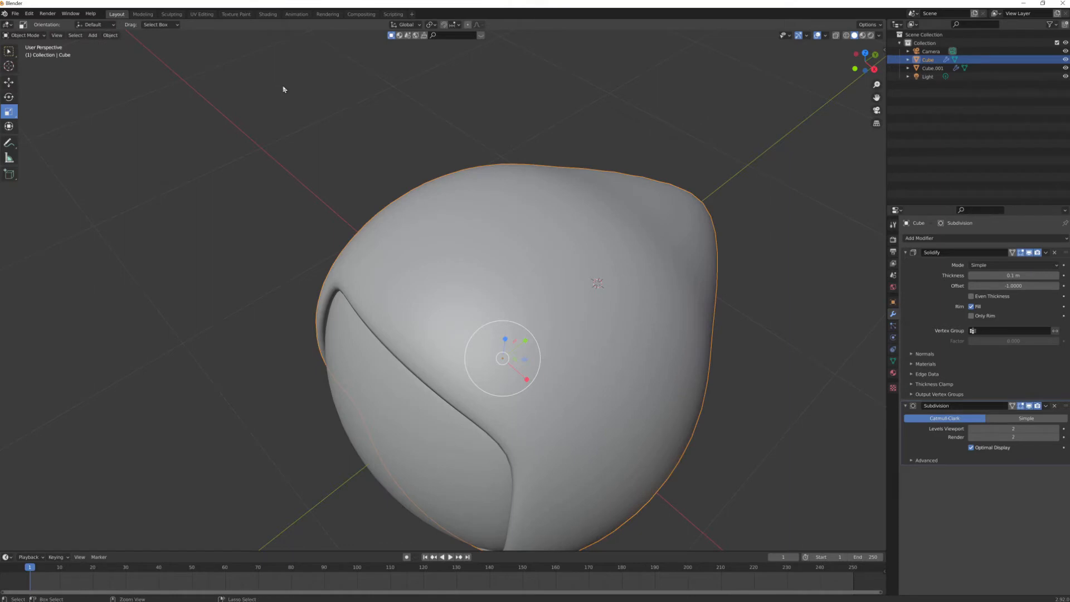
key(Tab)
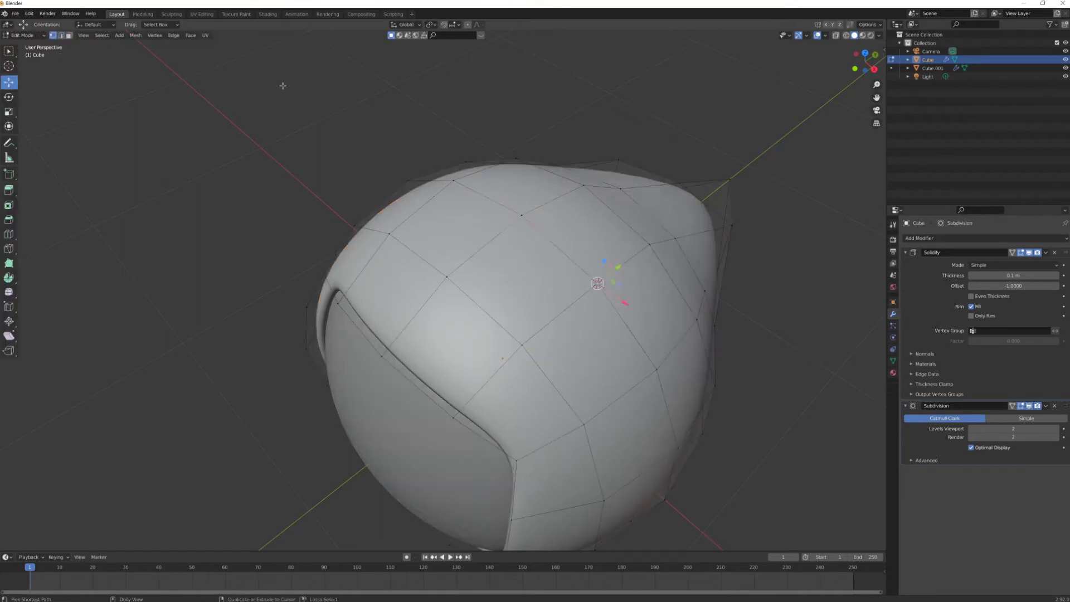
key(ctrl+z)
click(520, 215)
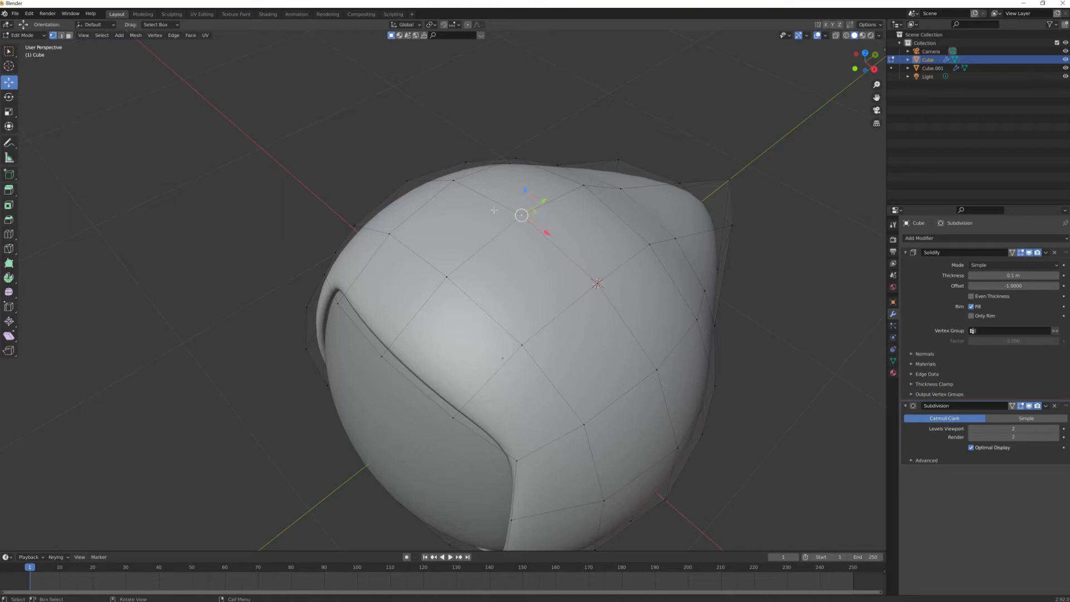
click(136, 35)
mouse_move(167, 62)
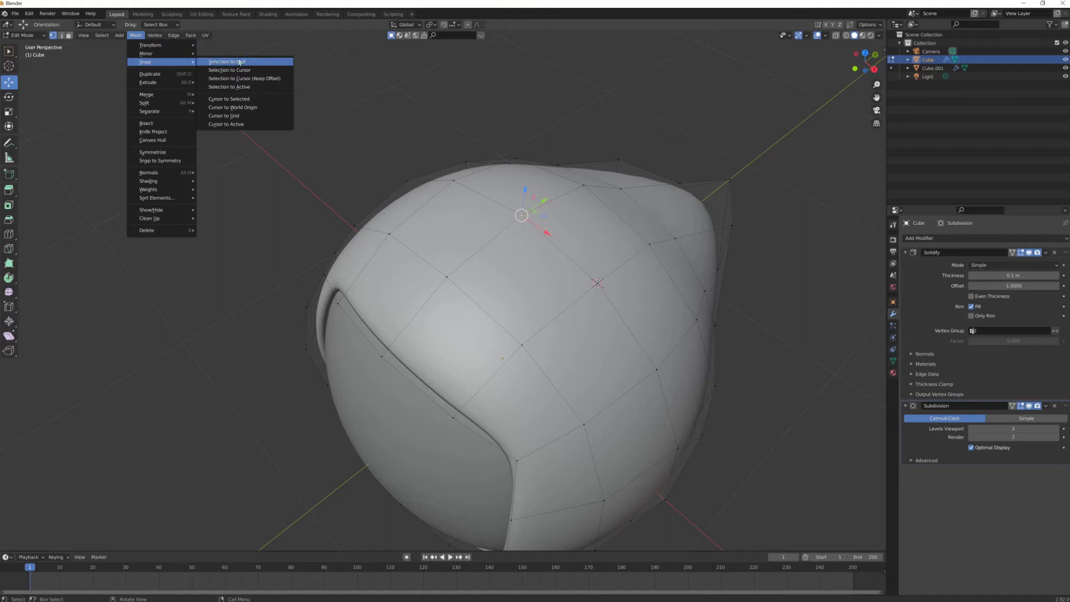
click(253, 99)
middle_drag(710, 200, 696, 232)
scroll(608, 230, up, 1)
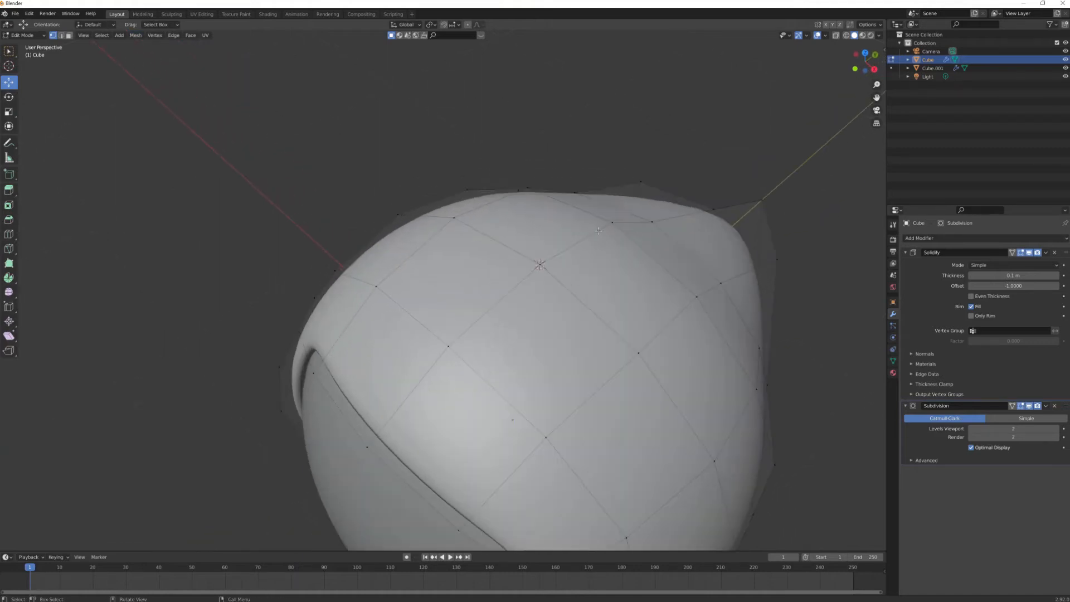
key(Tab)
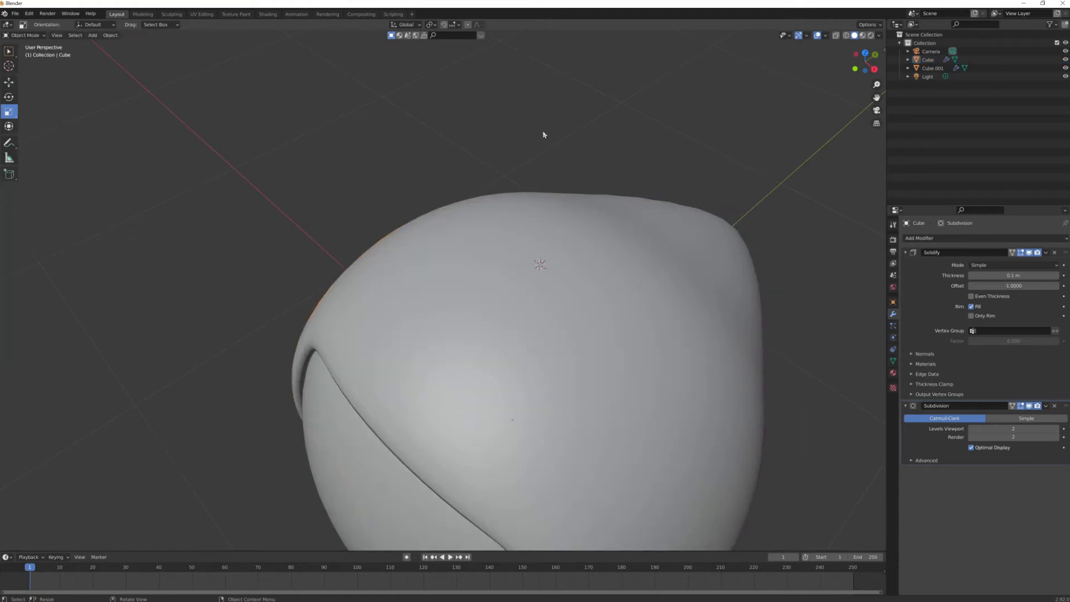
Add a cube mesh at the 3D cursor on top of the shell
scroll(579, 193, down, 2)
scroll(583, 201, up, 1)
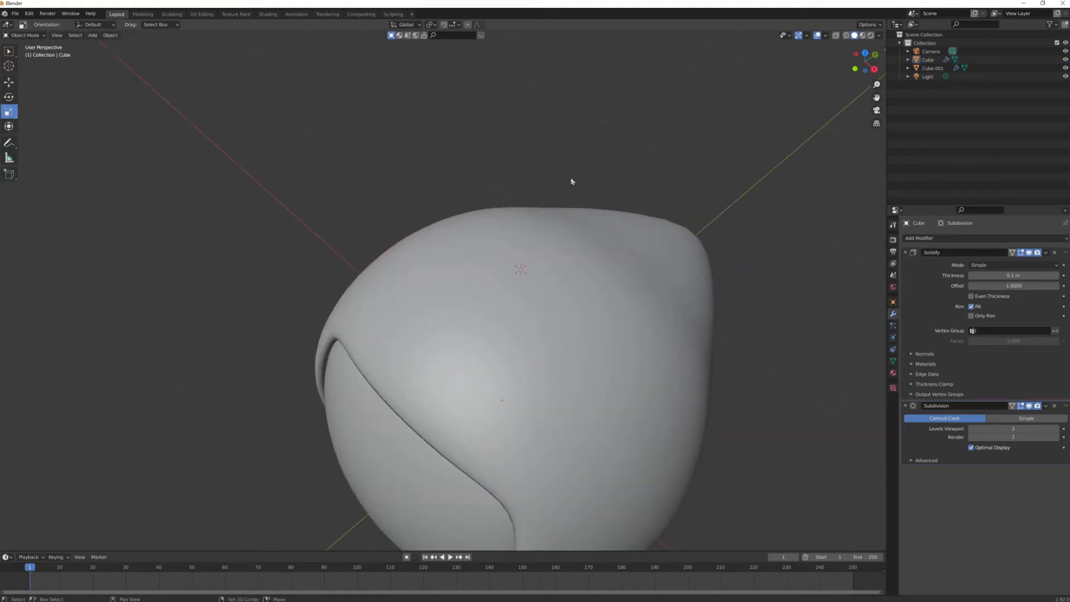
key(shift+a)
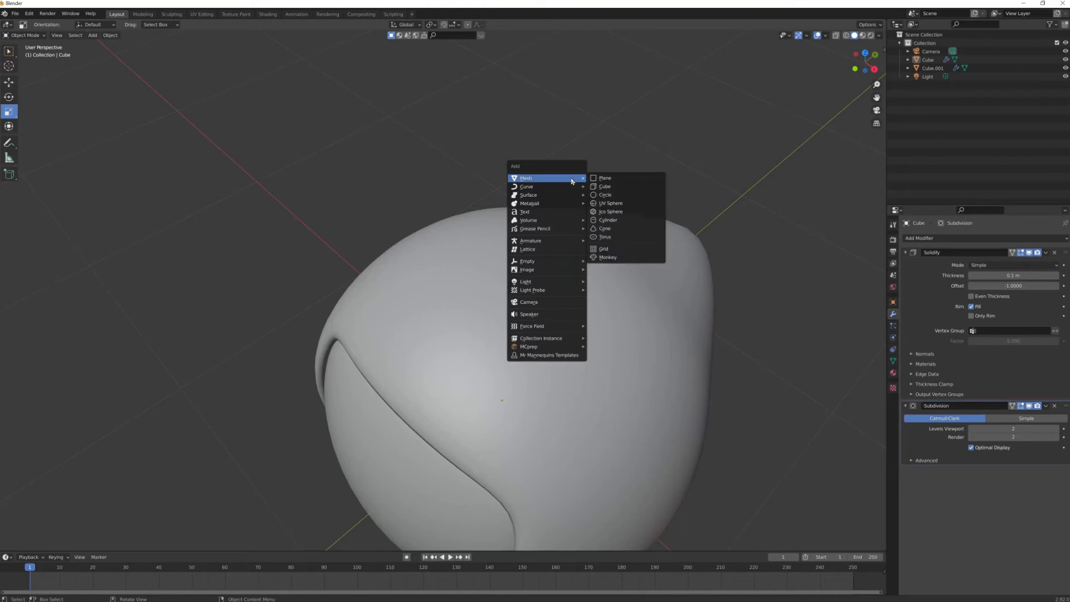
click(611, 187)
scroll(614, 202, down, 2)
middle_drag(620, 222, 584, 205)
scroll(583, 205, down, 3)
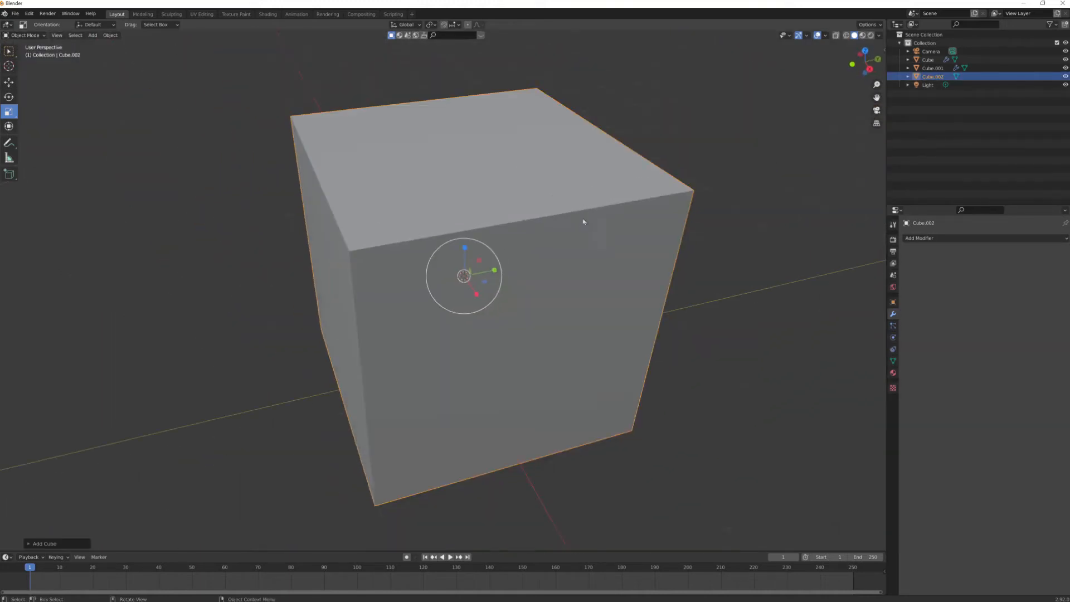
Scale the new cube down uniformly to a small block at the shell's top centre
click(580, 225)
drag(437, 256, 463, 272)
scroll(552, 276, up, 7)
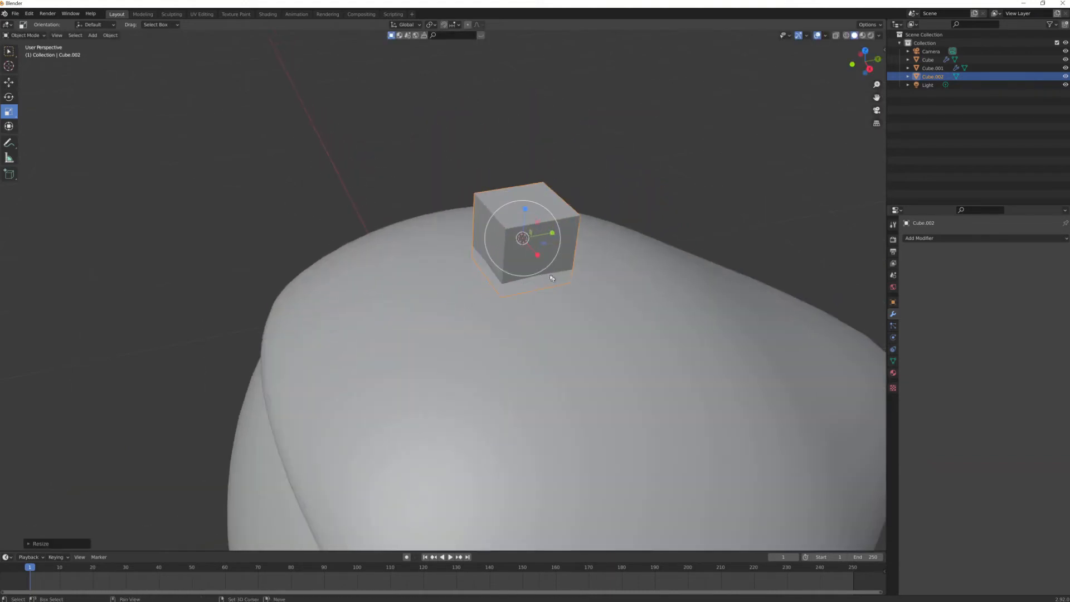
shift+middle_drag(552, 278, 491, 287)
scroll(487, 300, up, 2)
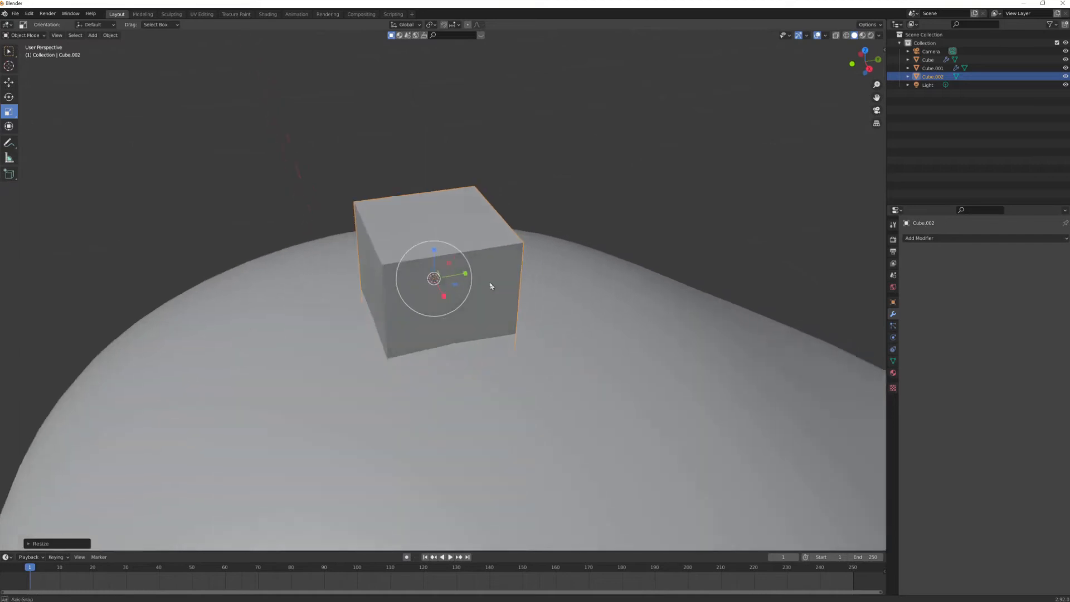
Hide the helmet shell and the front panel objects so only the small block remains in view
scroll(491, 284, down, 6)
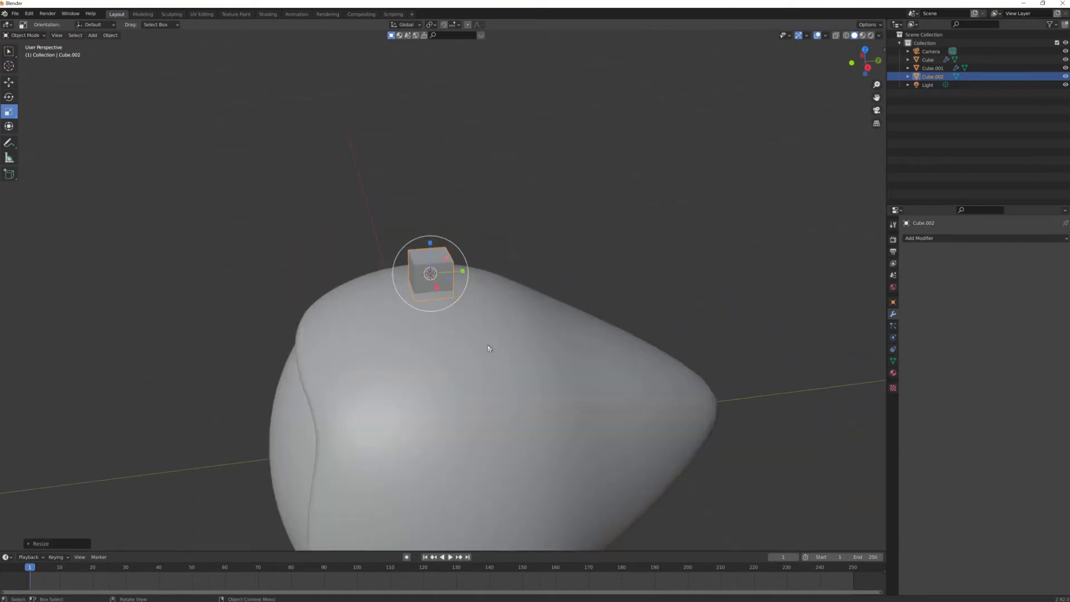
click(489, 348)
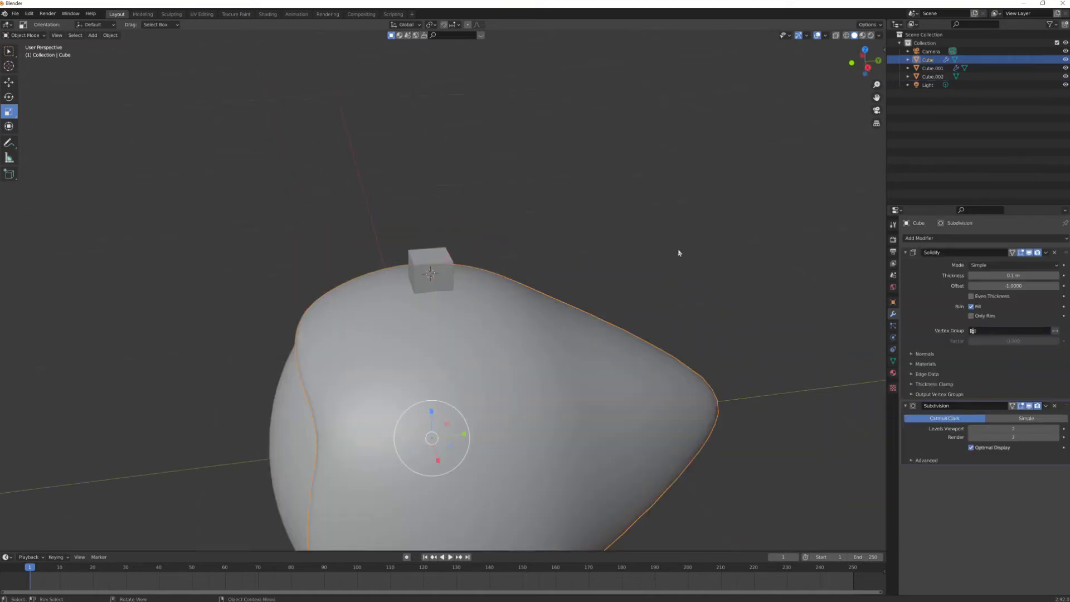
click(1065, 60)
click(1065, 68)
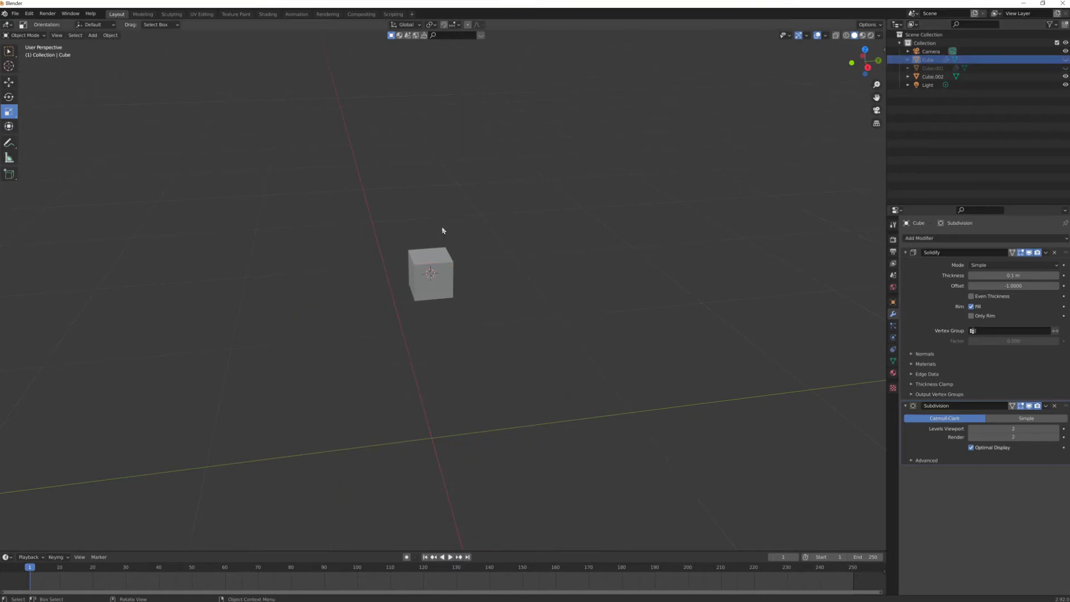
Select the small block, stretch it along the Y axis and scale it slightly taller along Z
middle_drag(443, 231, 586, 299)
click(516, 285)
drag(528, 328, 591, 312)
drag(497, 304, 495, 286)
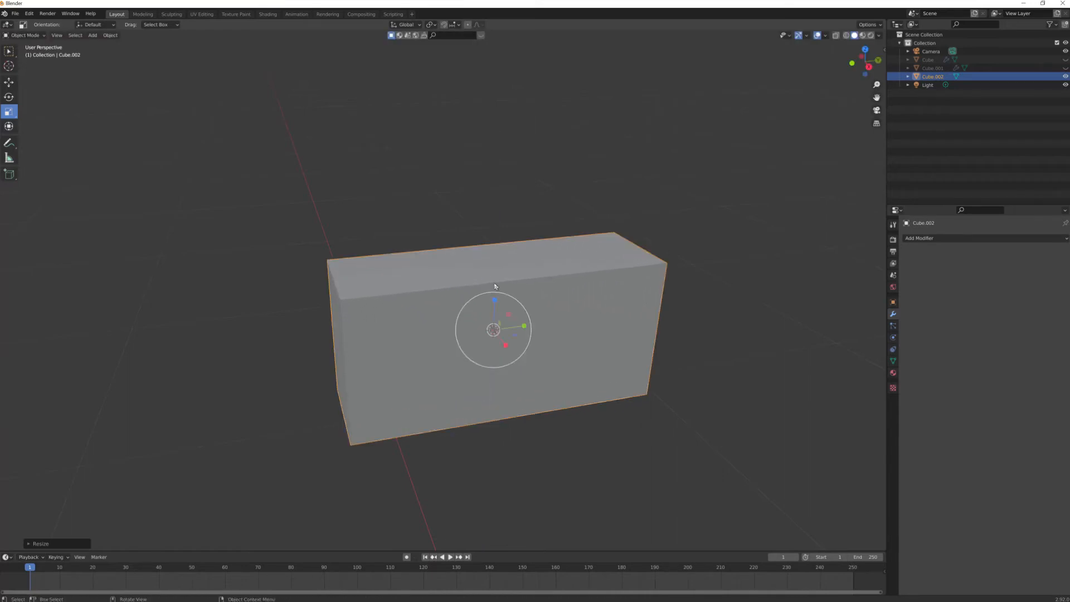
Add a Subdivision Surface modifier to the stretched block with viewport and render levels of 4
key(ctrl+4)
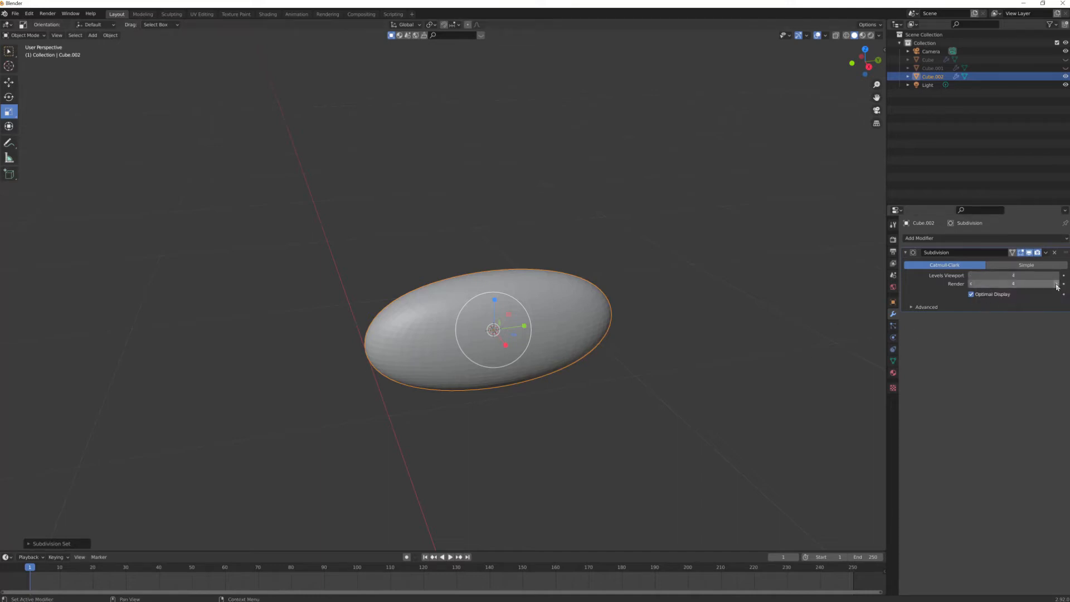
middle_drag(566, 361, 595, 363)
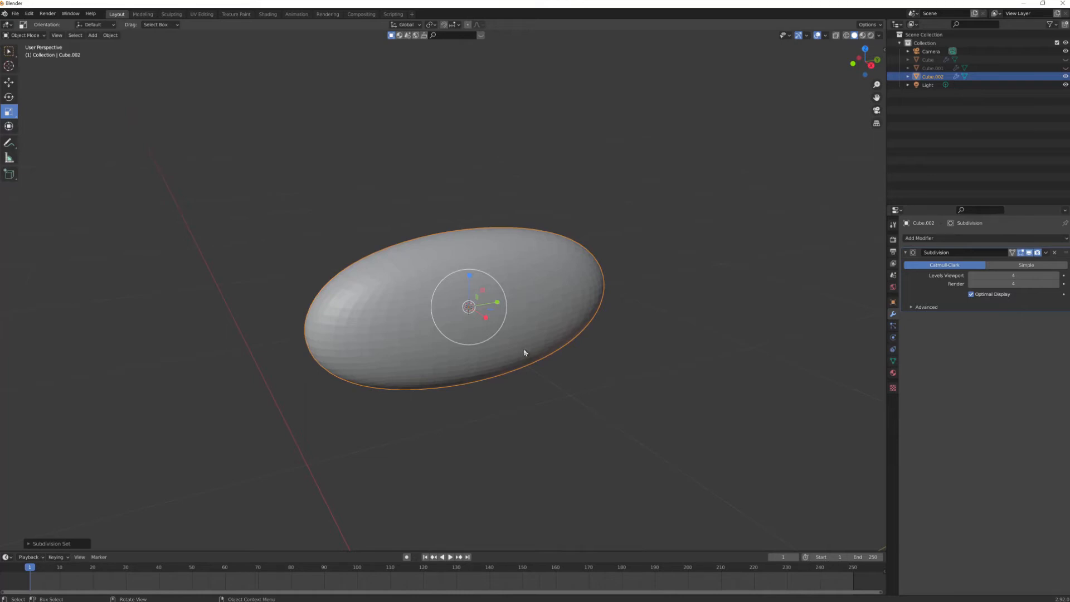
Enter Edit Mode on the block and add a horizontal loop cut slid down to its bottom edge to flatten the base
key(Tab)
mouse_move(521, 347)
middle_down()
mouse_move(535, 339)
mouse_move(516, 335)
mouse_move(535, 338)
middle_up()
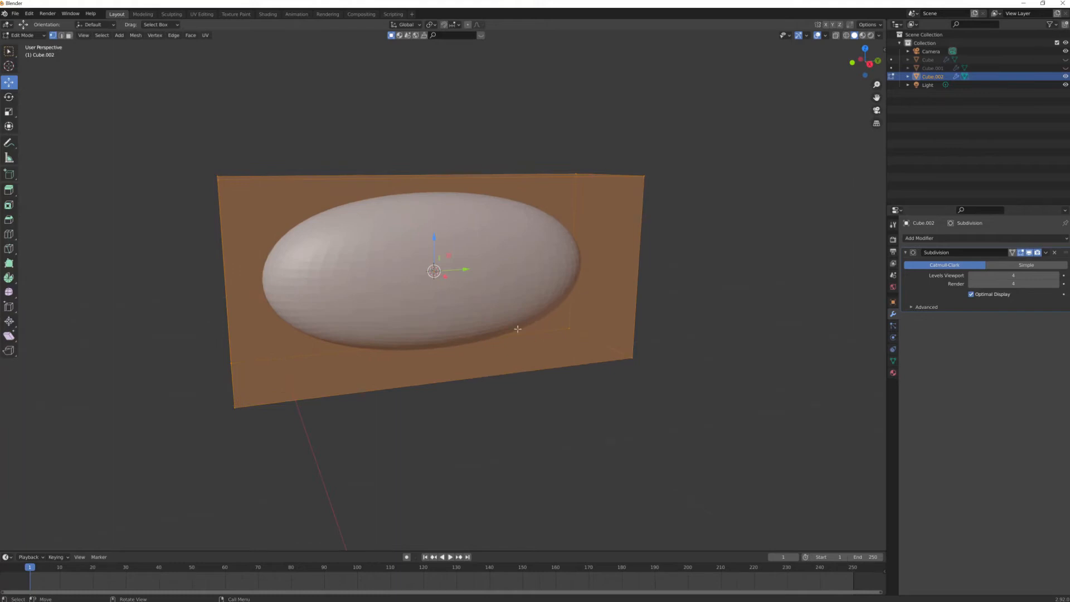
key(ctrl+r)
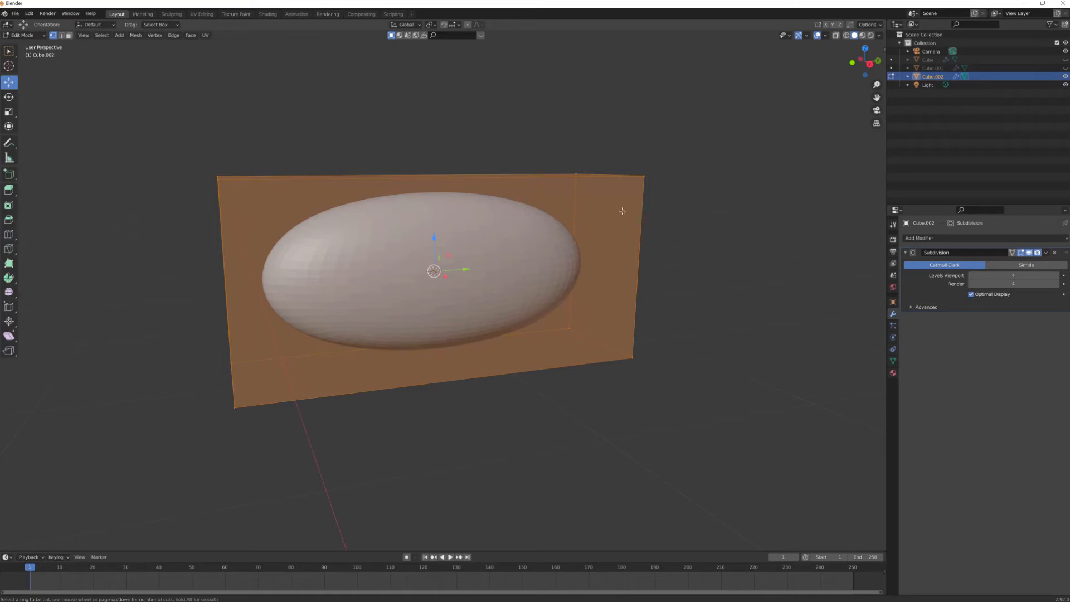
click(641, 227)
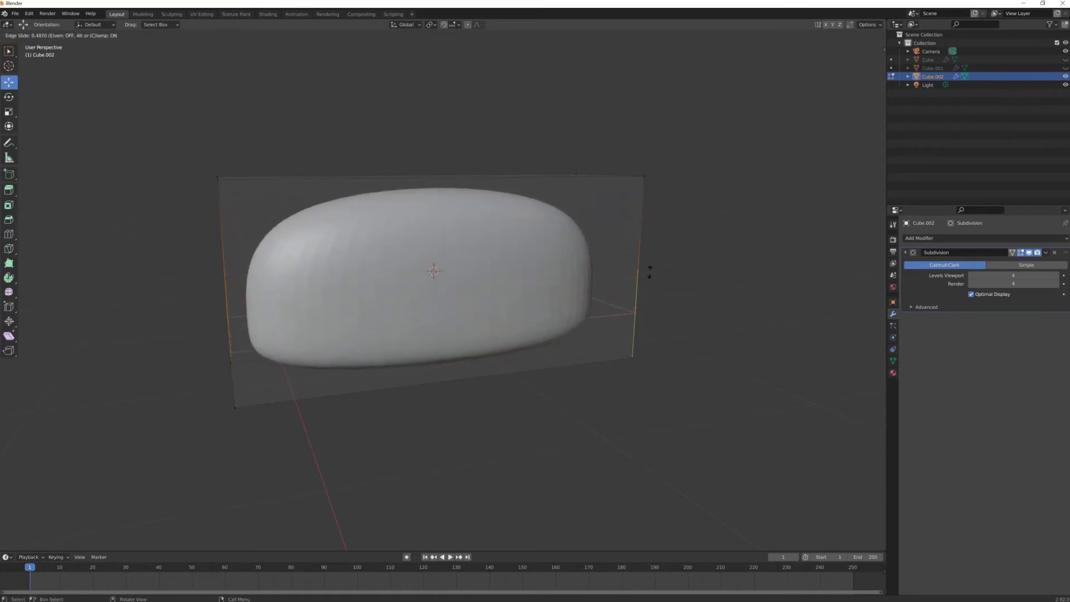
click(650, 316)
mouse_move(679, 323)
middle_down()
mouse_move(681, 339)
mouse_move(661, 318)
middle_up()
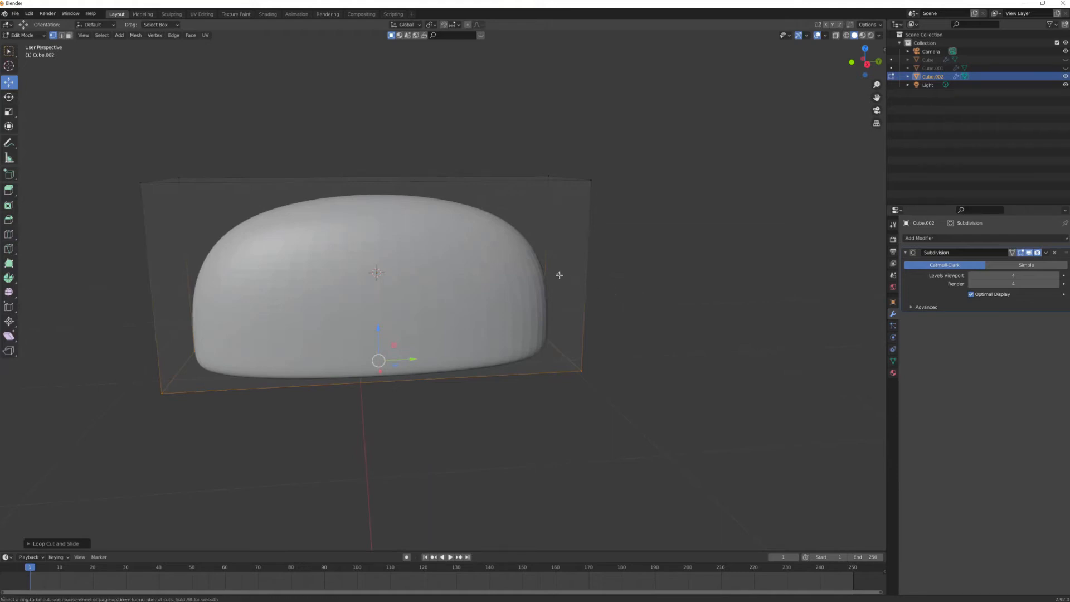
Add a vertical loop cut across the block's length and slide it close to the positive Y end
key(ctrl+r)
click(490, 183)
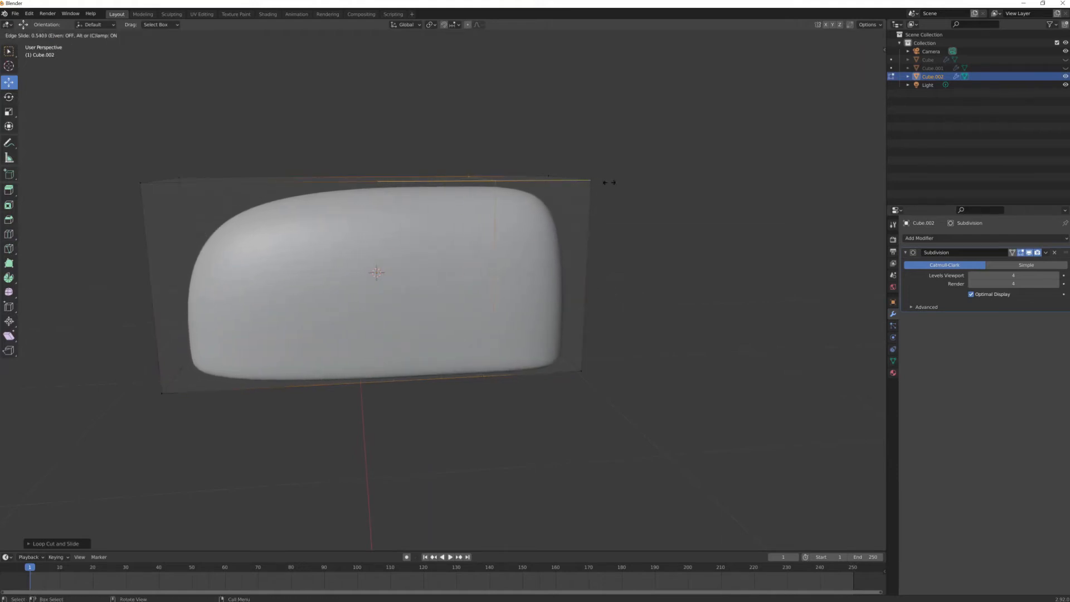
click(705, 191)
mouse_move(679, 263)
middle_down()
mouse_move(588, 255)
mouse_move(711, 258)
mouse_move(741, 243)
mouse_move(655, 265)
mouse_move(688, 306)
mouse_move(661, 268)
middle_up()
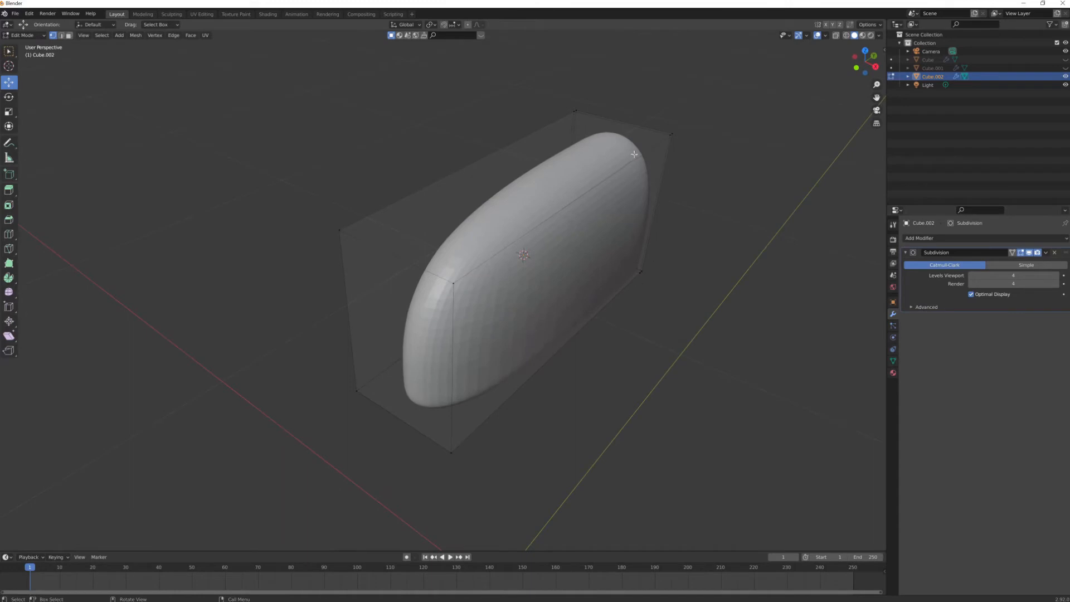
Select the top edge at the block's negative Y end and bevel it widely to form a long sloping wedge
middle_drag(635, 154, 598, 126)
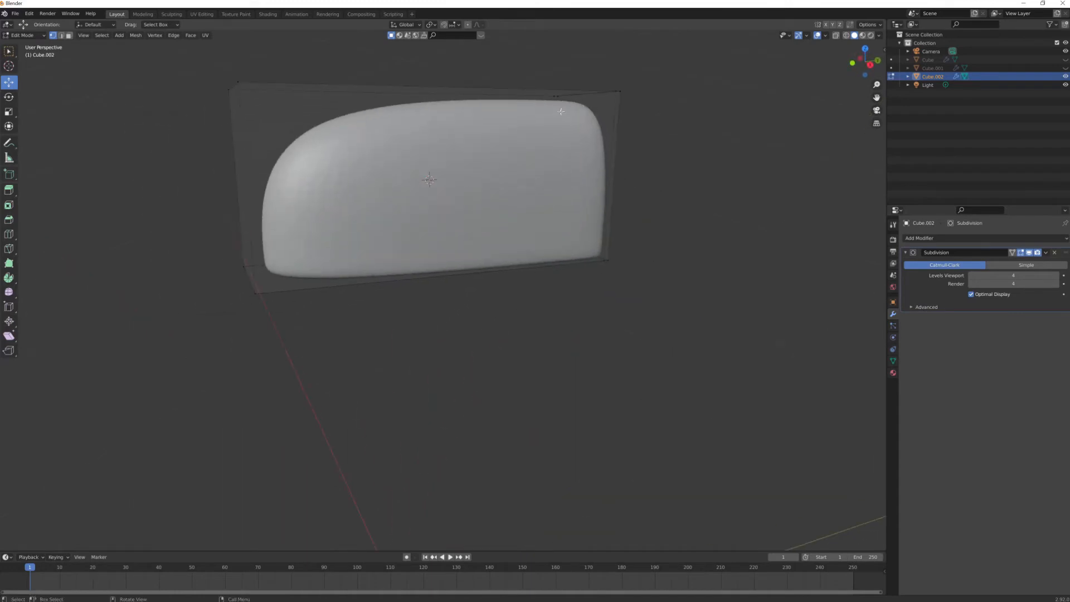
middle_drag(326, 278, 259, 253)
key(2)
click(281, 191)
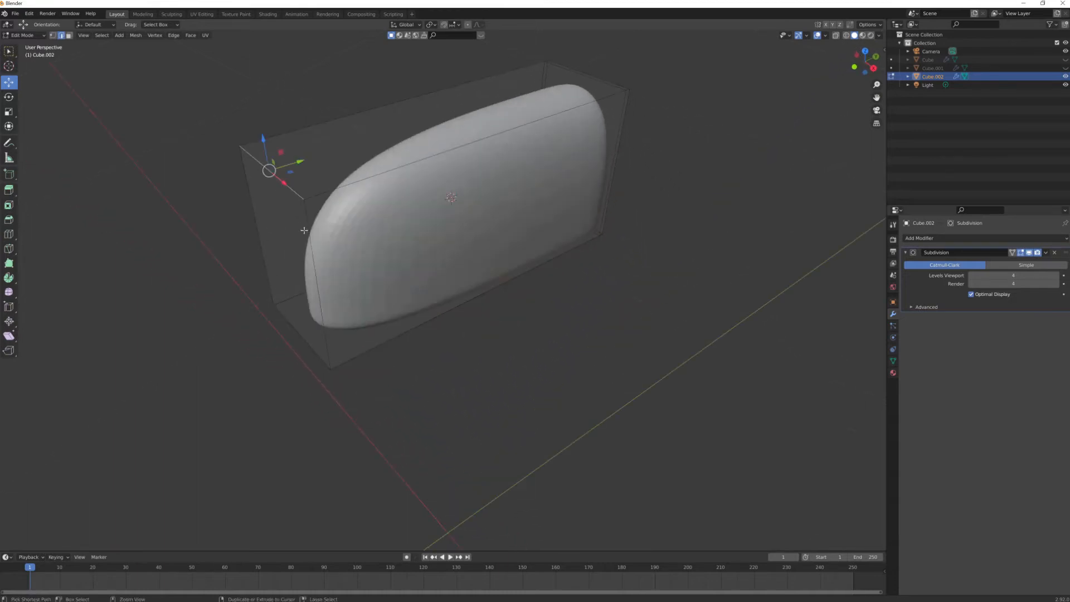
key(ctrl+b)
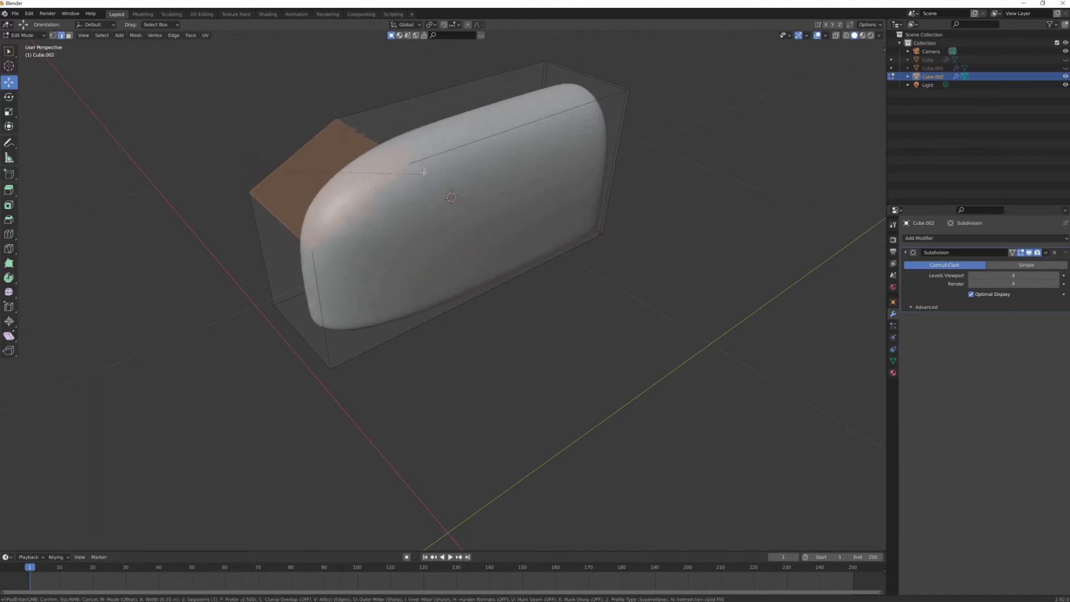
click(609, 112)
middle_drag(610, 112, 628, 220)
scroll(621, 219, up, 2)
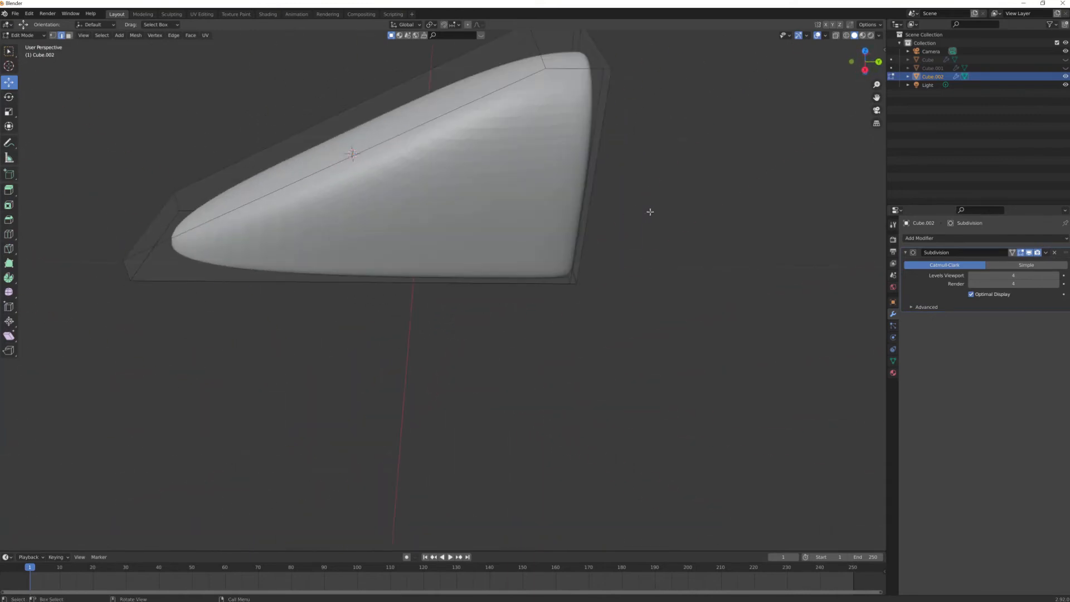
Return to Object Mode and apply the wedge's Subdivision modifier
click(1046, 254)
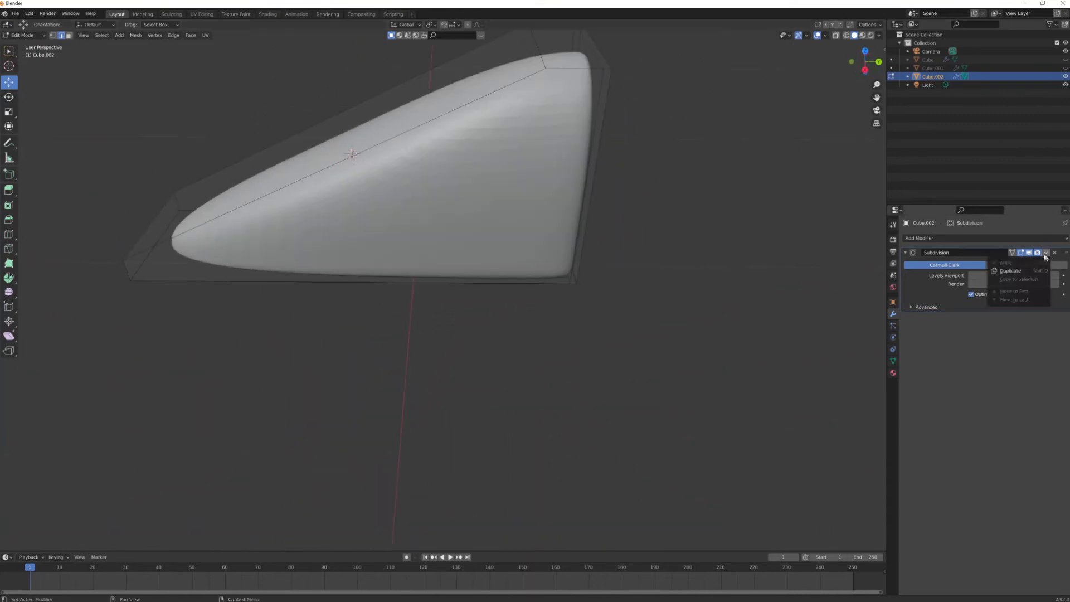
key(Tab)
middle_drag(683, 317, 697, 363)
click(1046, 253)
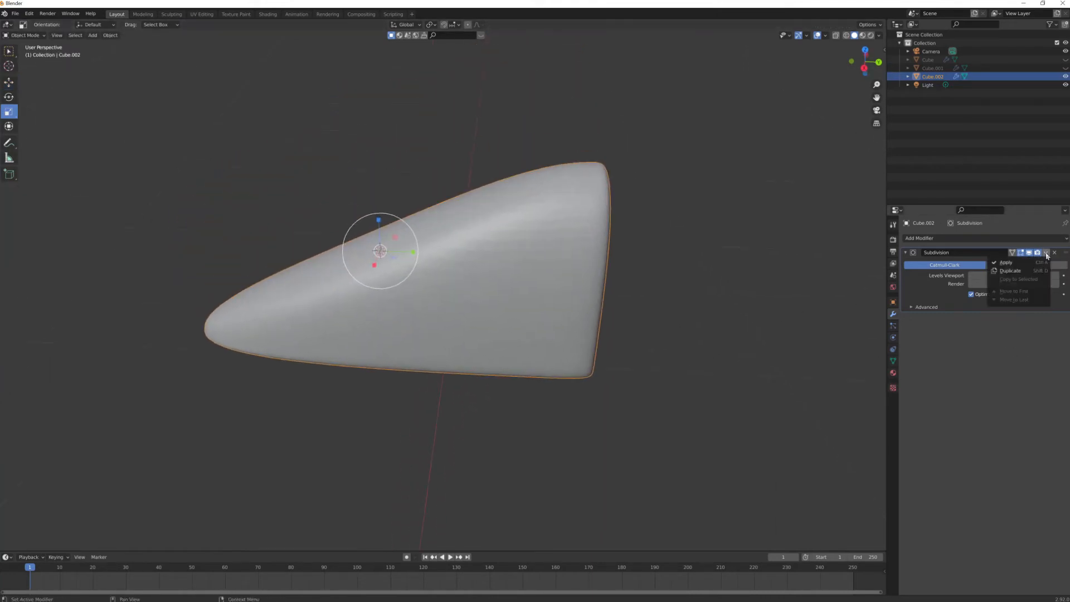
click(1017, 261)
Select the wedge and set its shading to smooth
click(724, 317)
middle_drag(719, 319, 652, 311)
click(544, 248)
right_click(540, 240)
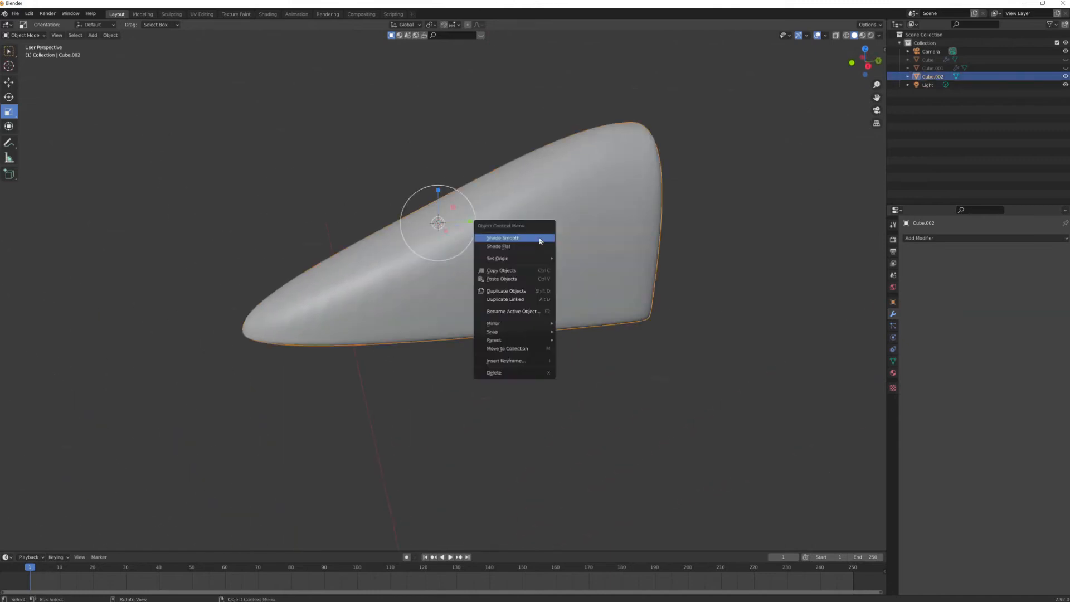
click(540, 238)
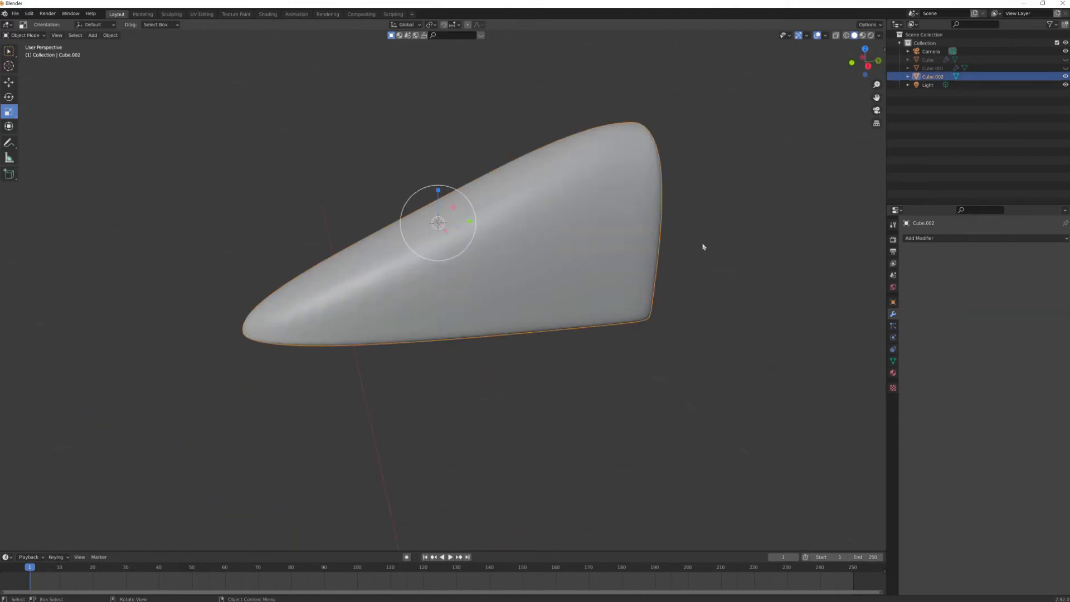
Enter Edit Mode on the wedge to work on its dense mesh
scroll(683, 234, up, 4)
middle_drag(667, 235, 702, 291)
key(Tab)
scroll(622, 320, up, 3)
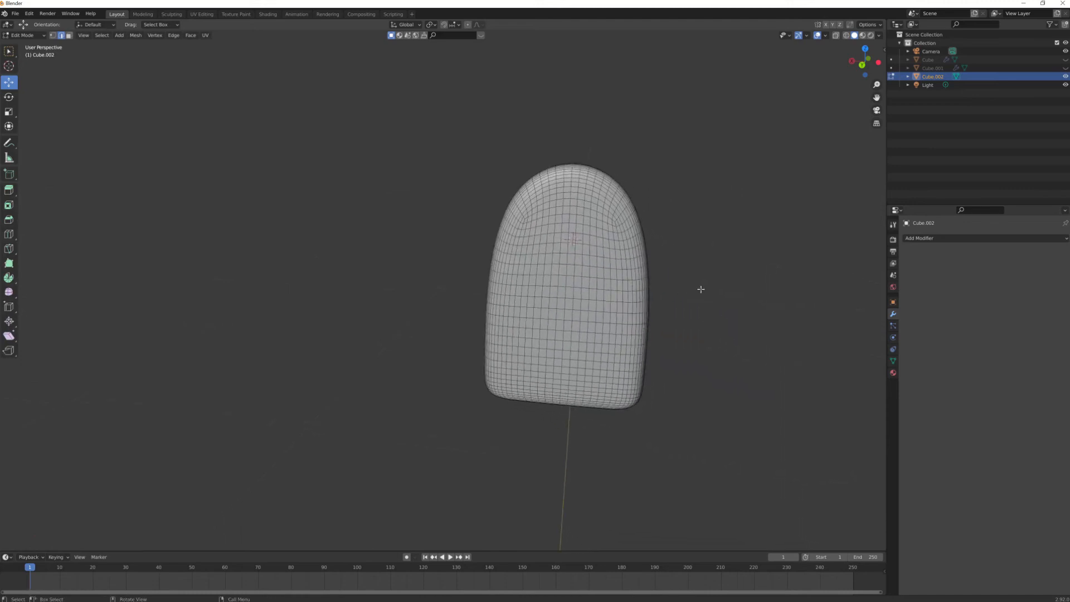
Examine the wedge's mesh from the front, right side, top and flat positive Y end
key(KP_1)
key(KP_3)
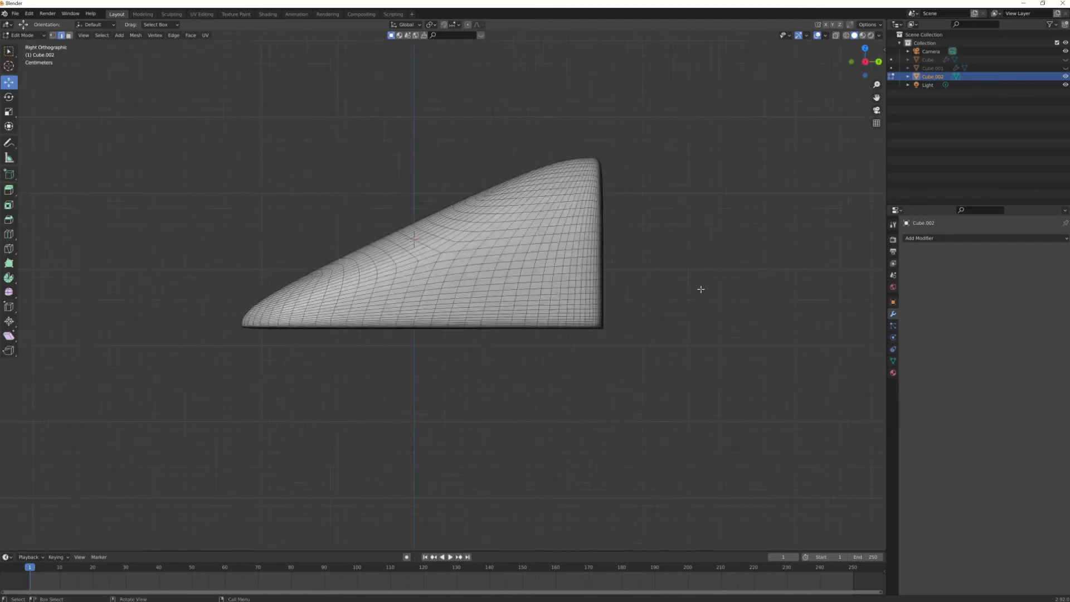
key(KP_2)
key(KP_5)
key(KP_4)
key(KP_6)
key(KP_8)
key(KP_7)
key(KP_8)
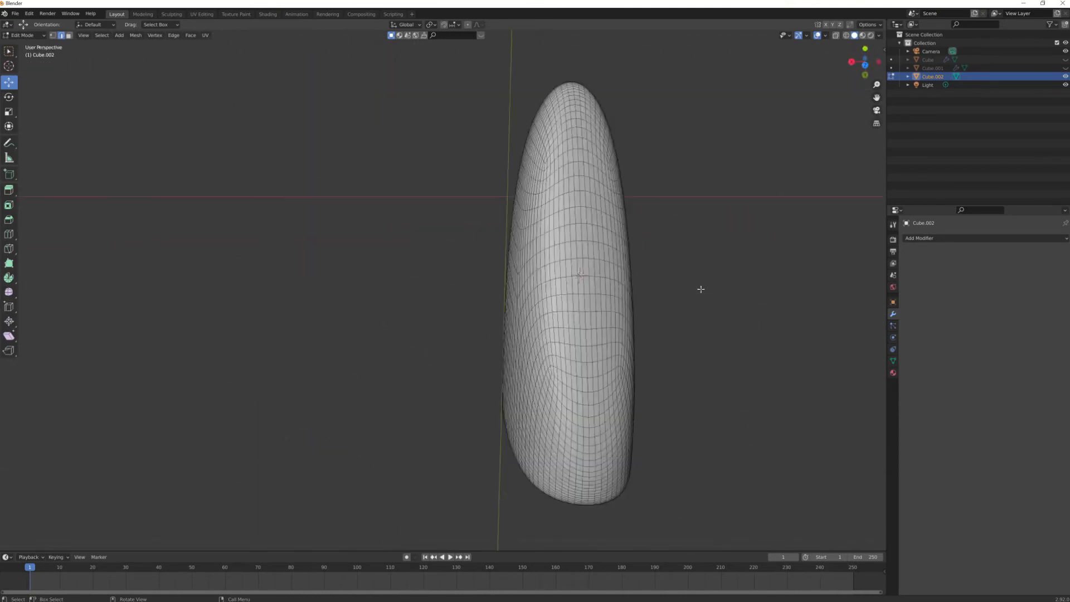
key(KP_9)
key(KP_7)
key(KP_8)
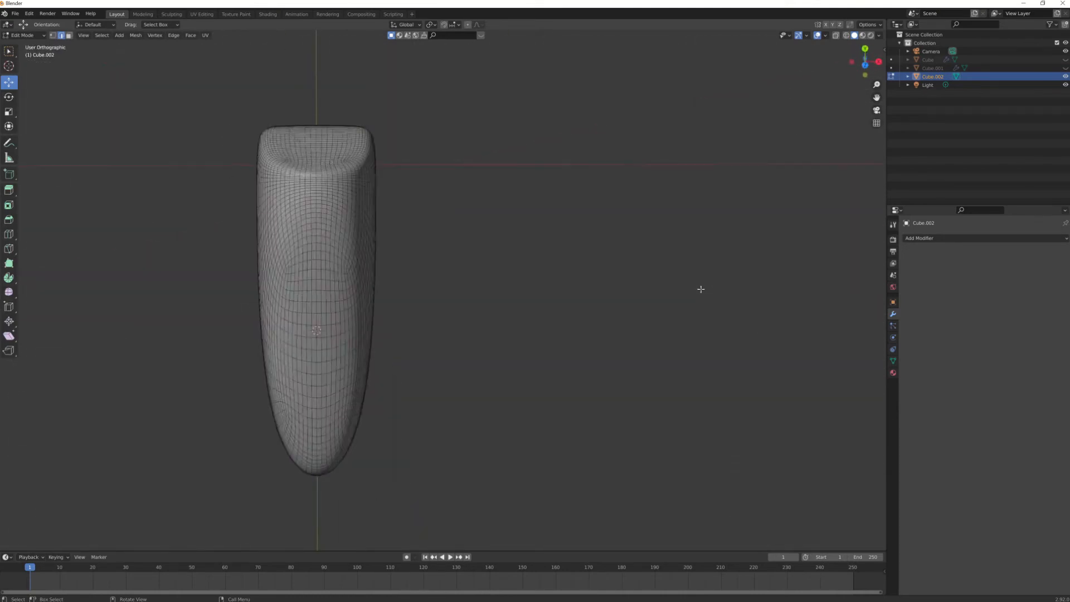
key(KP_3)
key(KP_2)
key(KP_1)
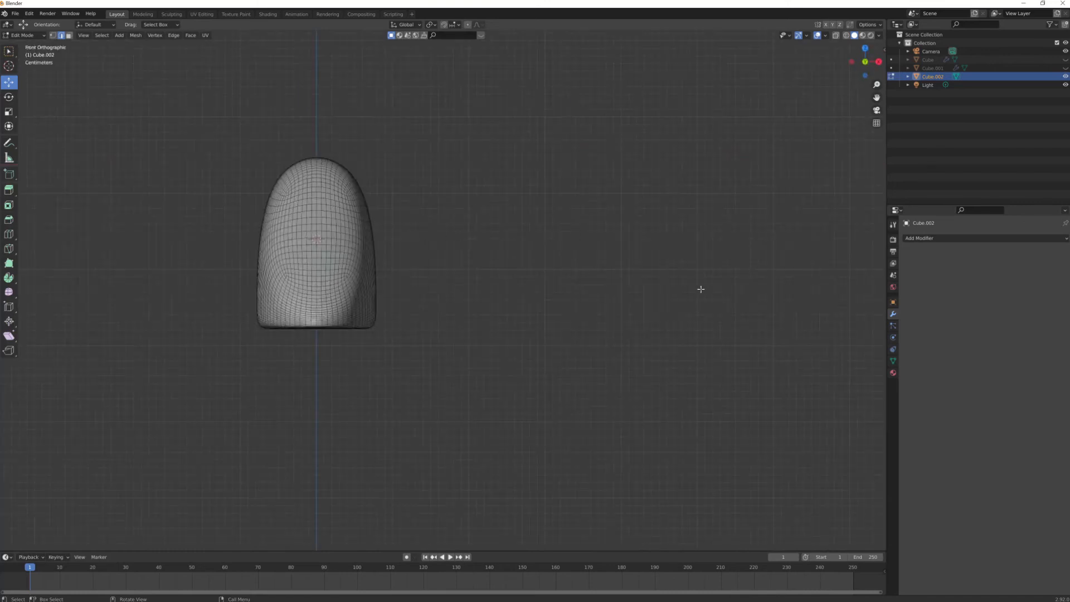
key(KP_3)
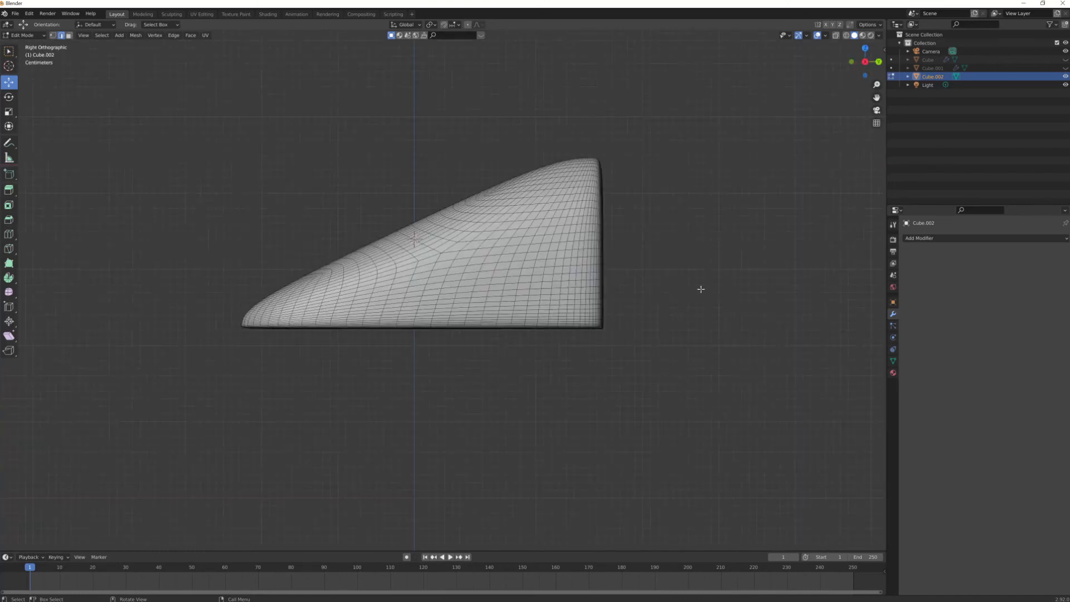
key(KP_0)
key(KP_0)
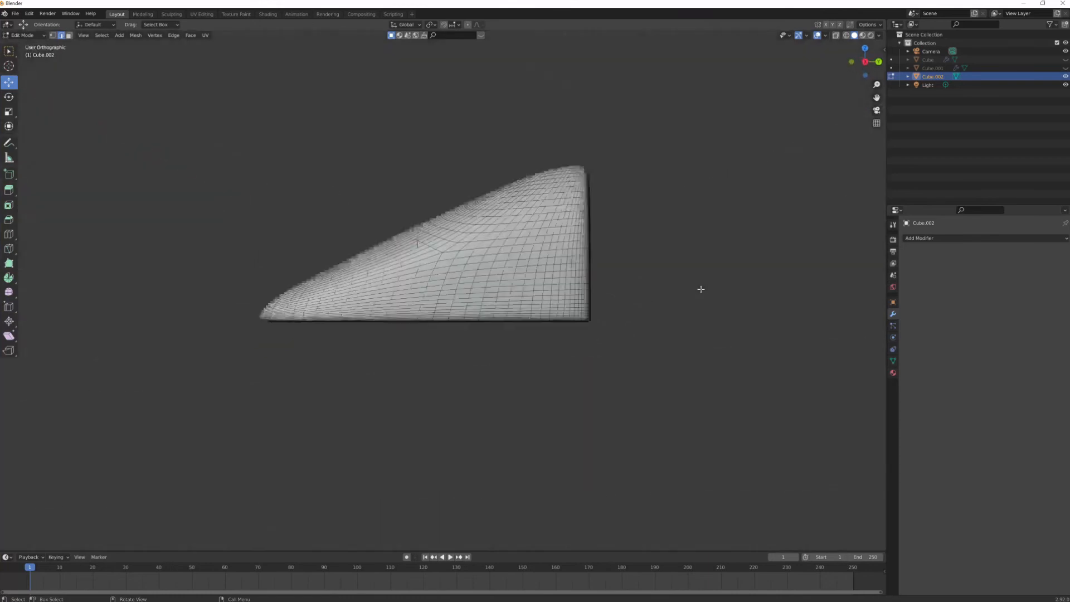
middle_drag(729, 283, 496, 281)
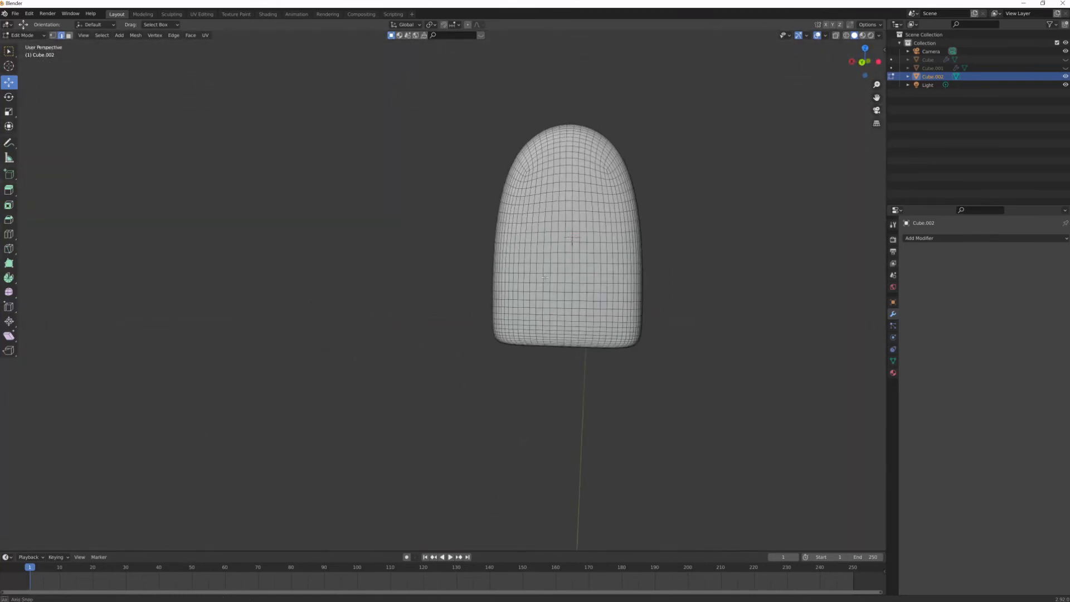
shift+middle_drag(671, 282, 661, 335)
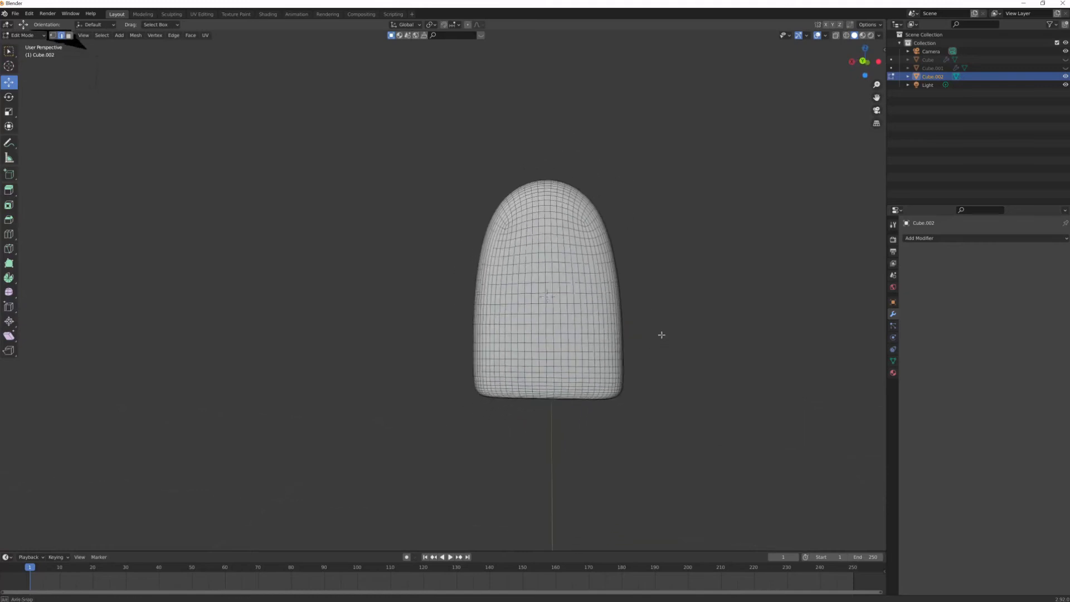
Circle-select faces across the upper part of the wedge's flat end, using face selection
click(10, 54)
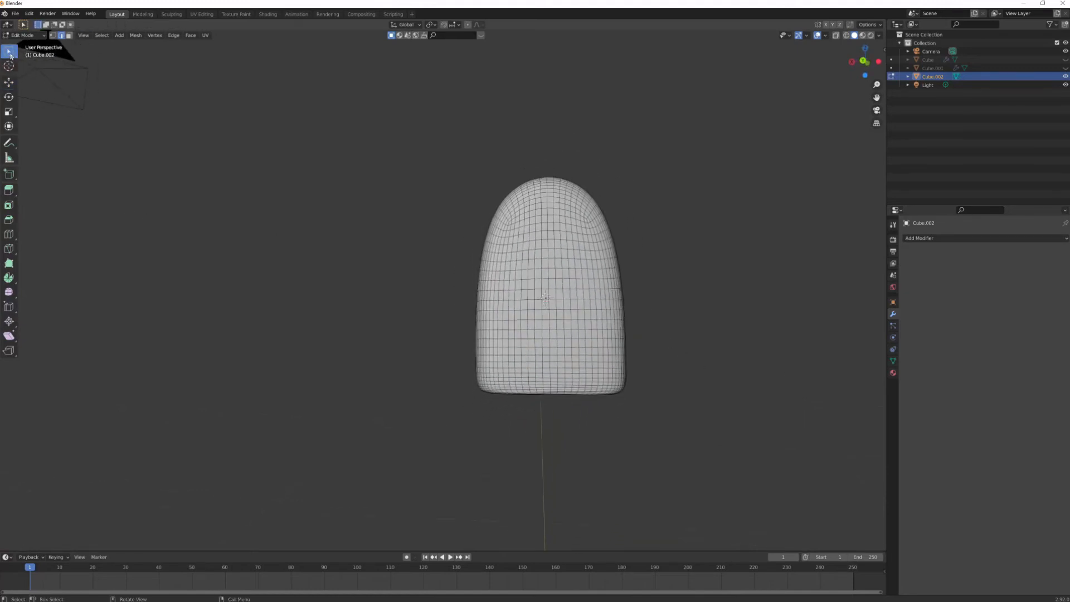
click(11, 55)
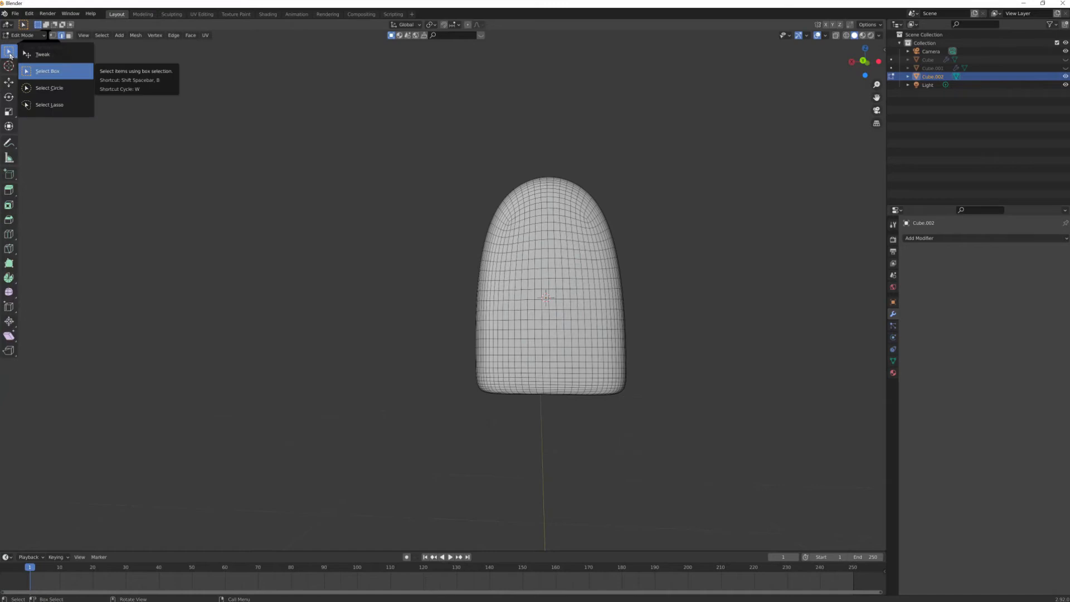
click(62, 94)
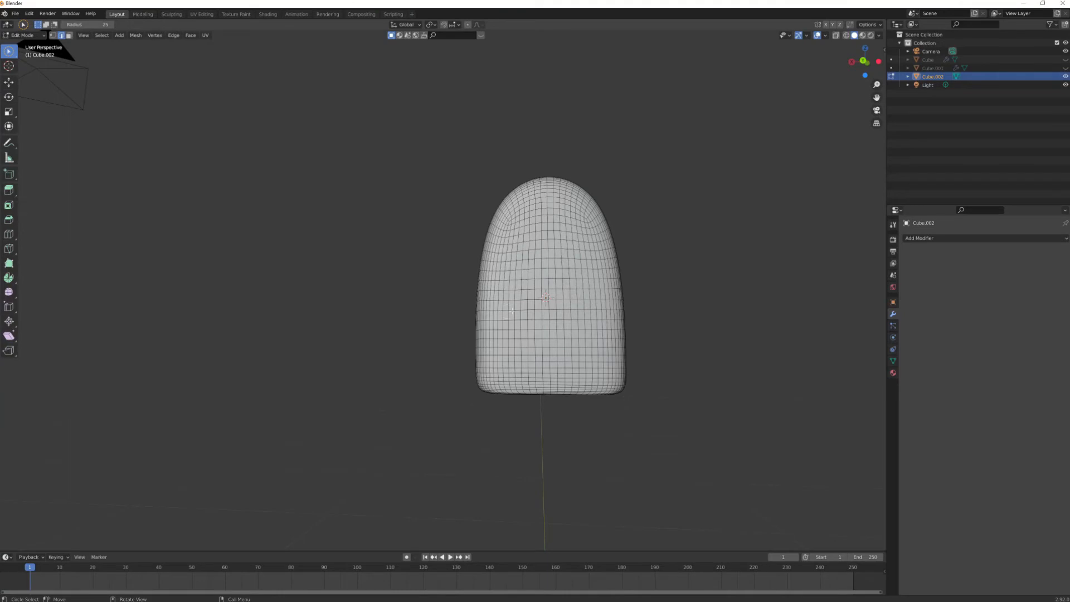
mouse_move(562, 263)
mouse_down()
mouse_move(556, 241)
mouse_move(543, 245)
mouse_move(554, 254)
mouse_move(536, 249)
mouse_move(557, 218)
mouse_move(559, 240)
mouse_move(542, 213)
mouse_move(532, 222)
mouse_move(558, 262)
mouse_up()
key(3)
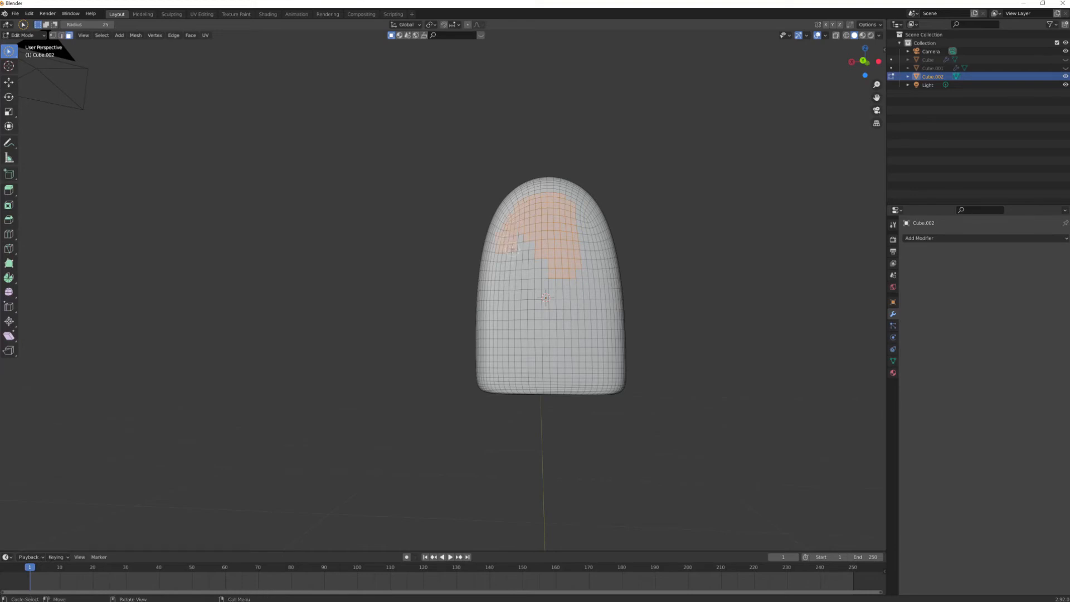
scroll(503, 241, up, 3)
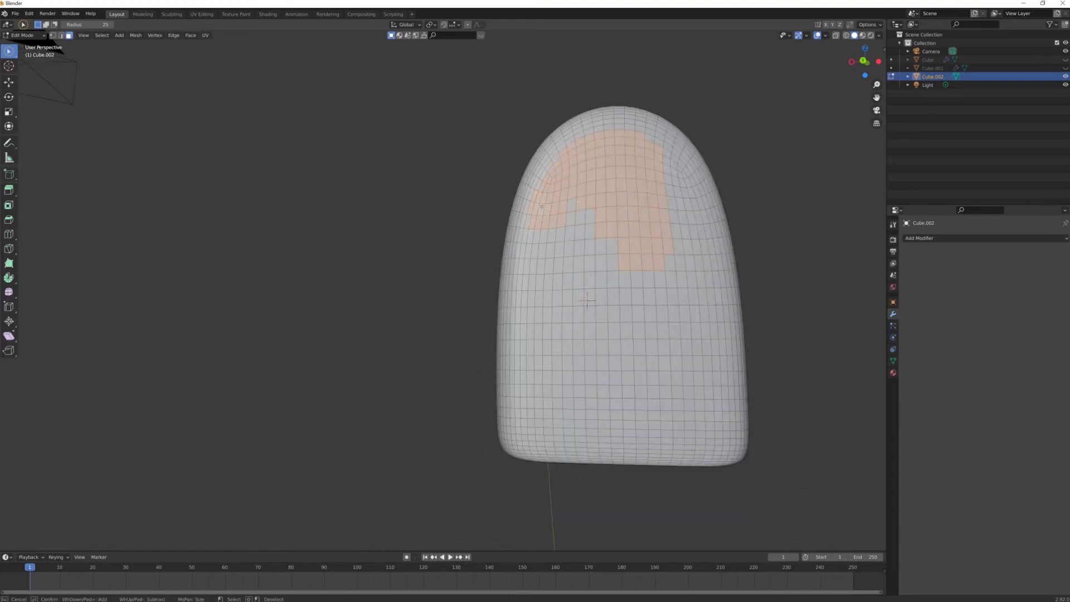
scroll(561, 165, up, 3)
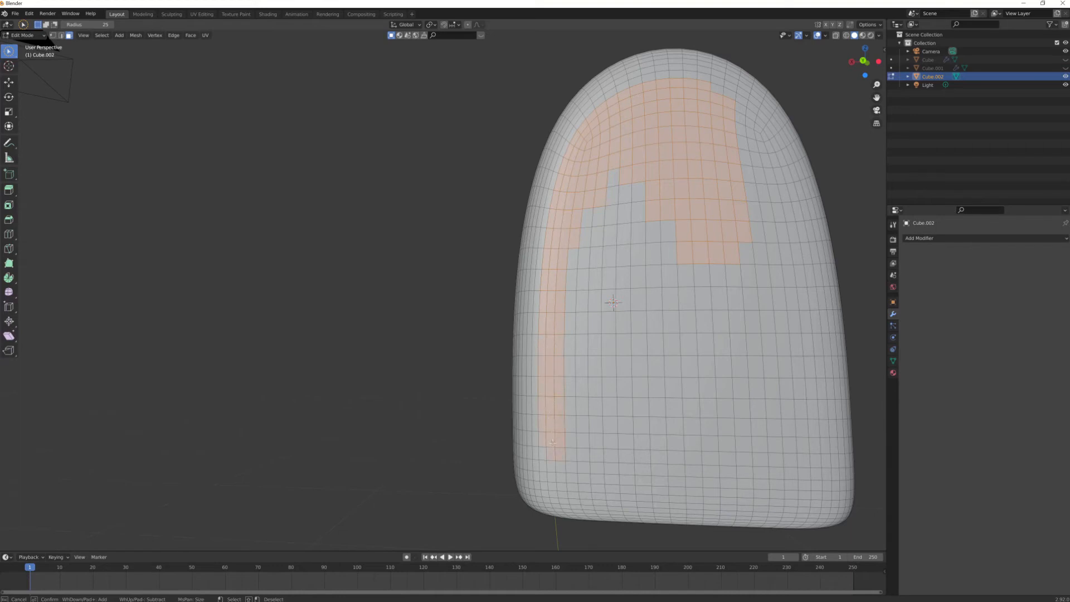
Extend the circle selection over the sides, base and middle of the wedge's flat end, leaving the rounded rim unselected
drag(553, 442, 555, 471)
drag(620, 480, 681, 481)
drag(747, 482, 793, 483)
drag(816, 447, 814, 410)
mouse_move(762, 205)
mouse_down()
mouse_move(706, 128)
mouse_move(716, 95)
mouse_move(754, 125)
mouse_move(784, 179)
mouse_up()
drag(792, 195, 802, 230)
drag(814, 332, 813, 336)
mouse_move(824, 422)
mouse_down()
mouse_move(827, 483)
mouse_move(758, 495)
mouse_move(793, 445)
mouse_up()
drag(661, 382, 700, 365)
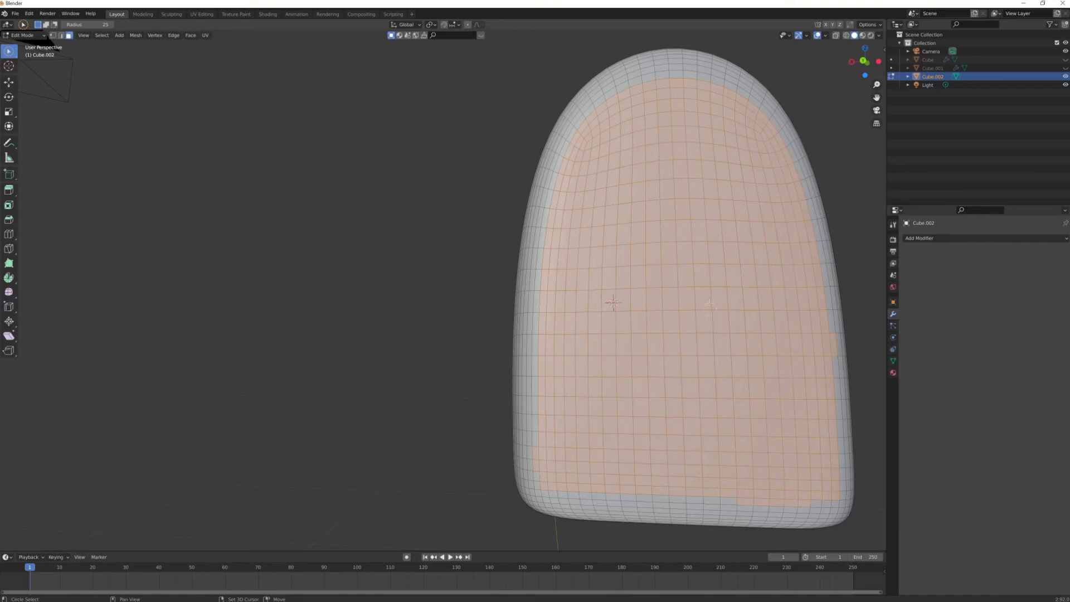
Even out the face selection's border with box select so a uniform rim remains around the wedge's flat end
click(12, 52)
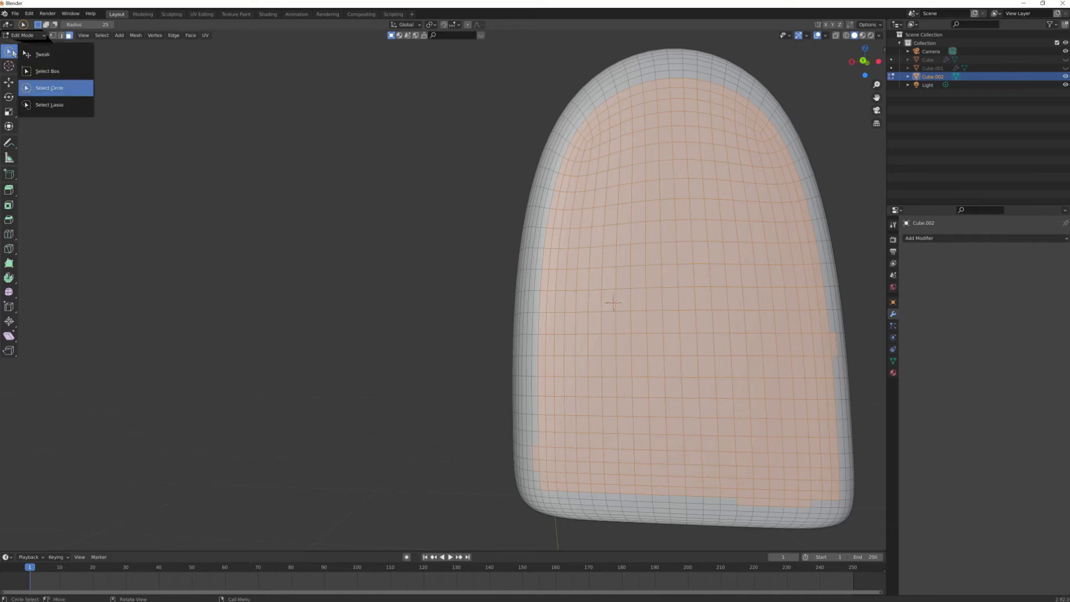
click(47, 72)
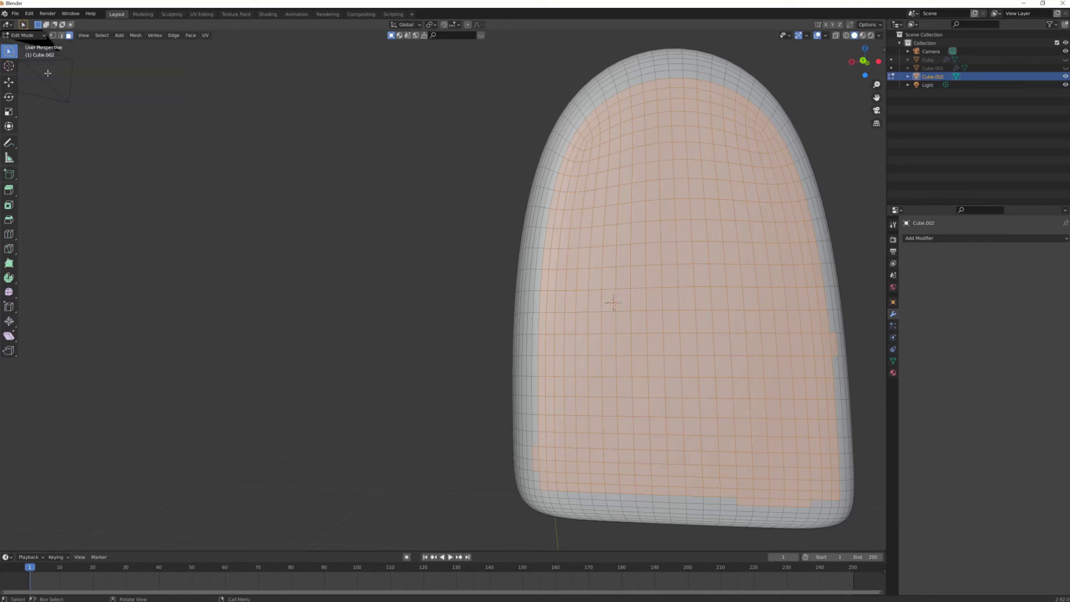
key(shift)
key(shift)
scroll(622, 326, down, 3)
mouse_move(622, 325)
middle_down()
mouse_move(636, 343)
mouse_move(618, 334)
middle_up()
scroll(592, 325, up, 2)
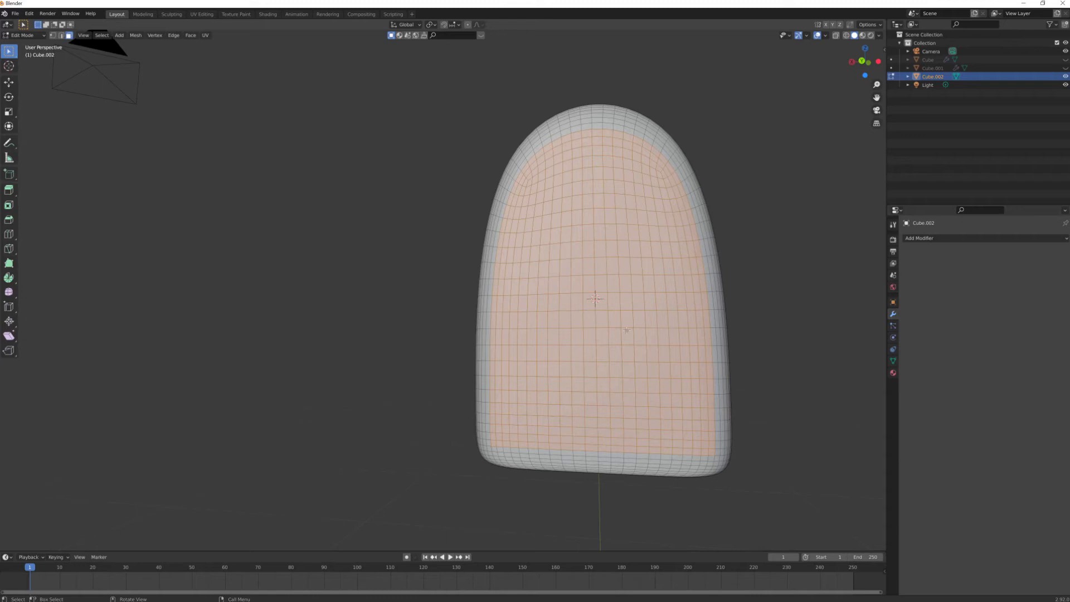
Extrude the selected faces about 0.036 m inward to recess the wedge's flat end, and clear the selection
key(e)
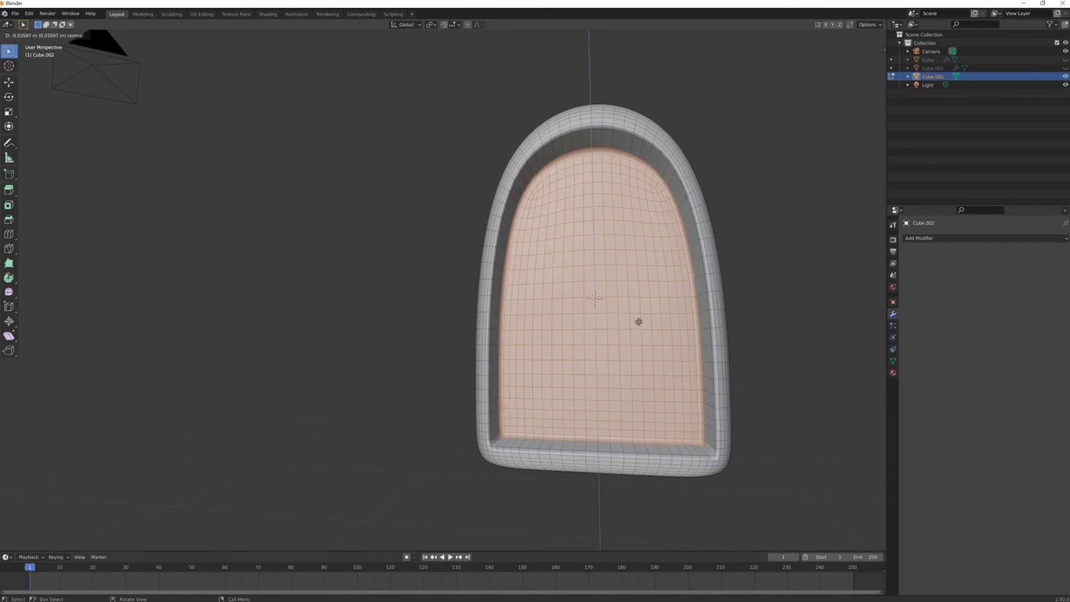
click(638, 319)
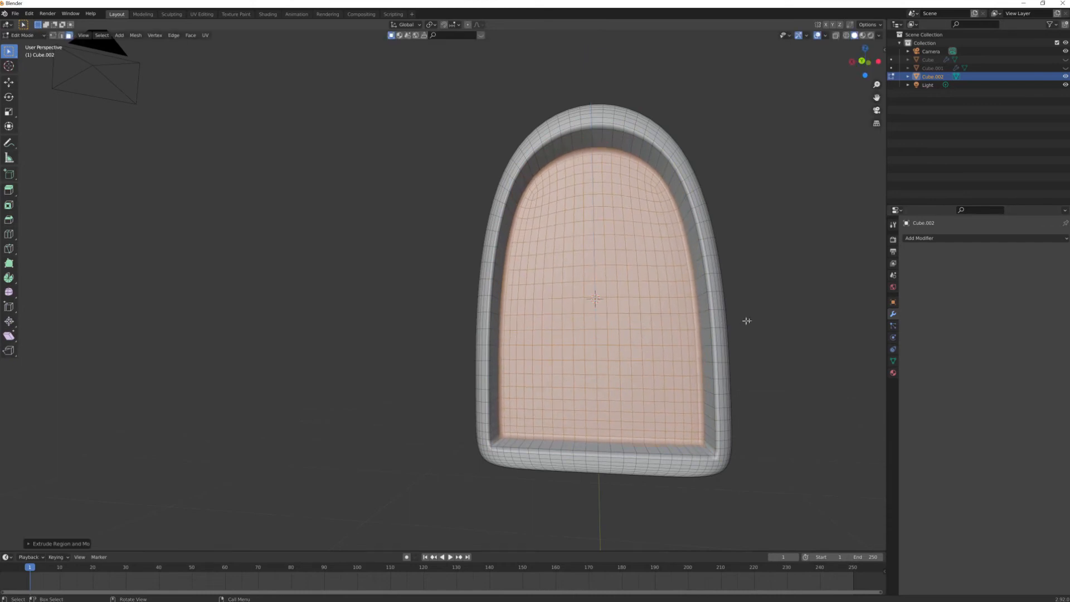
click(787, 316)
Return to Object Mode and unhide the helmet objects Cube.001 and Cube
middle_drag(787, 316, 737, 293)
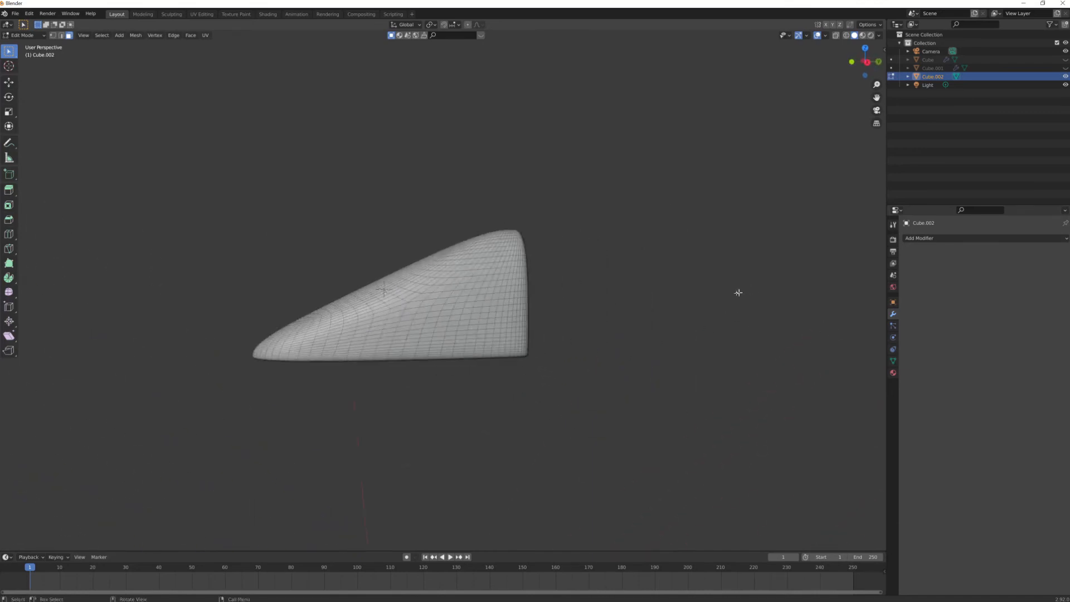
middle_drag(639, 300, 875, 243)
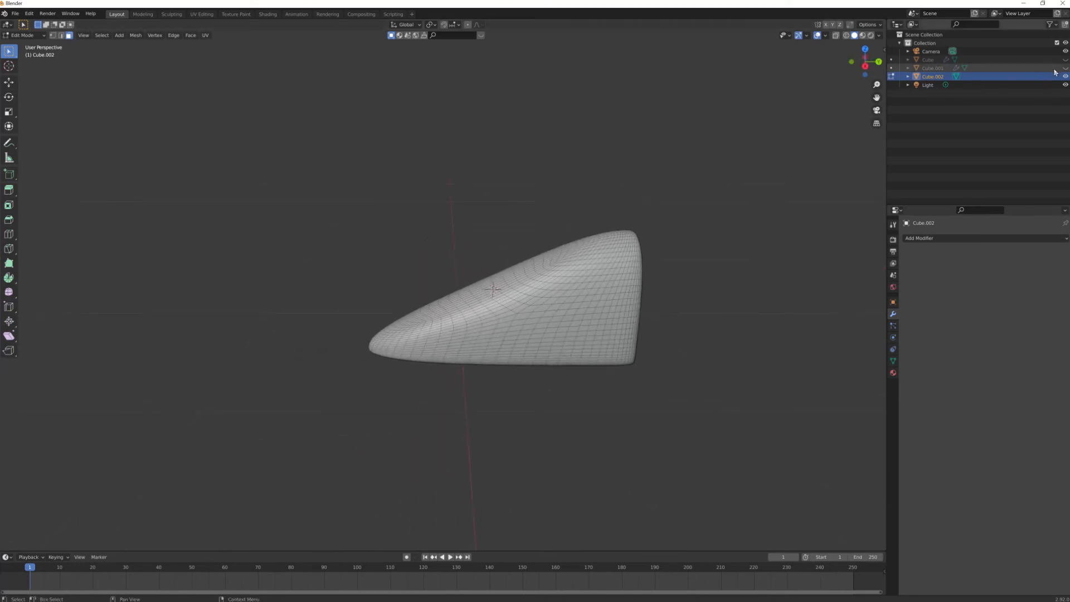
key(Tab)
click(748, 215)
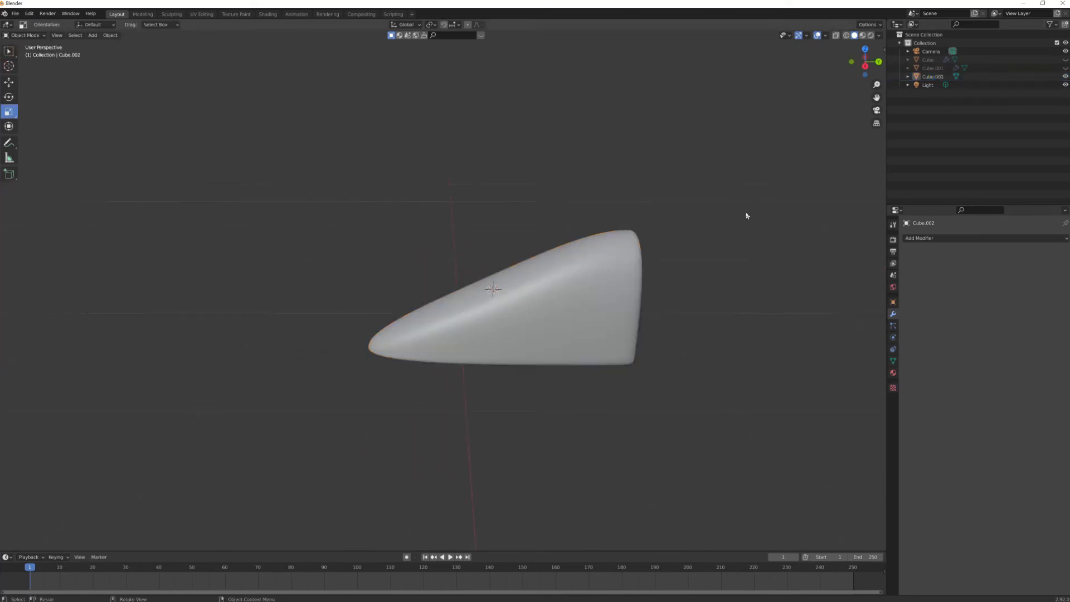
click(1066, 68)
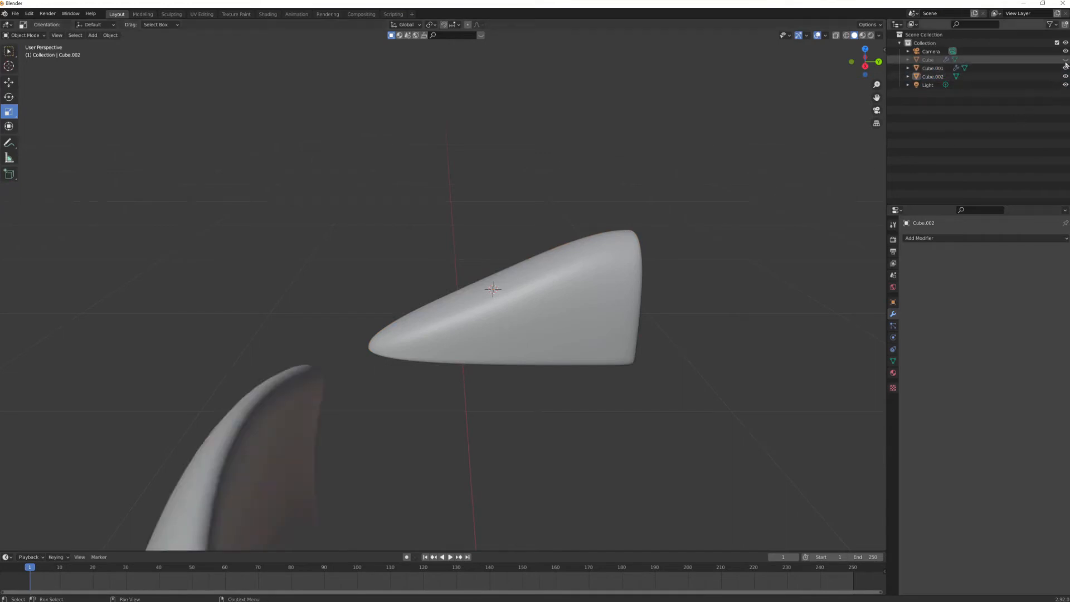
click(1065, 60)
Raise the wedge slightly along Z so its recessed end sits fully above the helmet's surface, and deselect it
middle_drag(731, 253, 529, 347)
scroll(525, 341, down, 3)
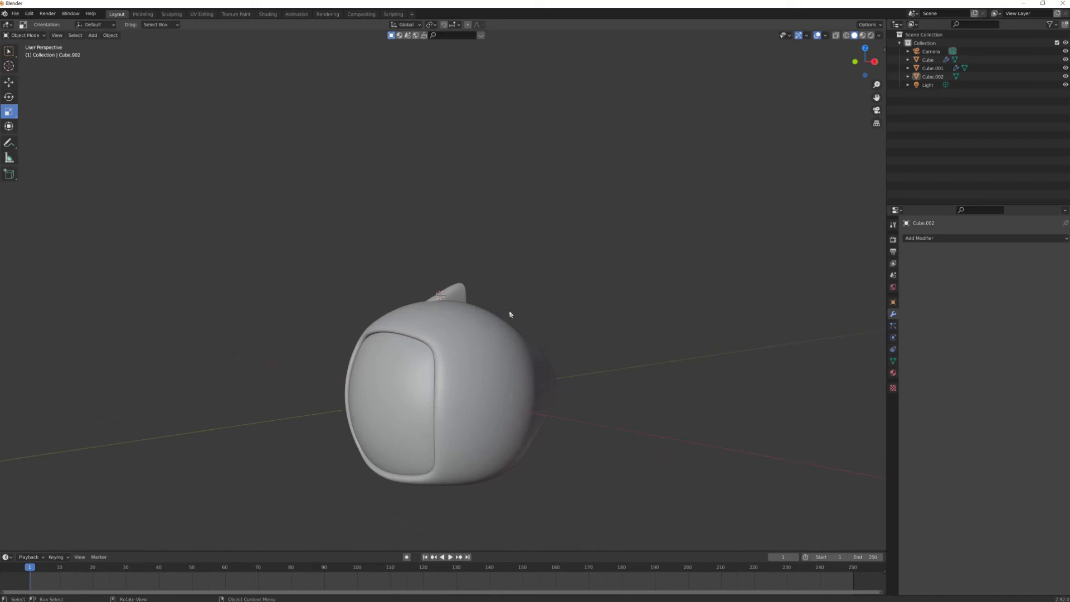
middle_drag(507, 299, 486, 300)
scroll(486, 300, up, 5)
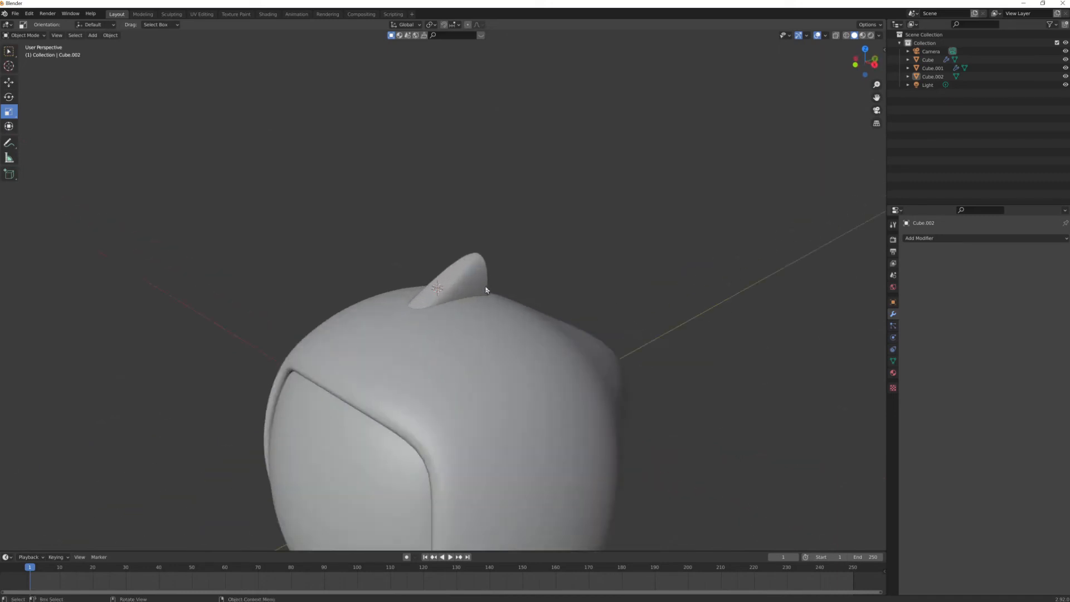
middle_drag(566, 301, 425, 293)
scroll(425, 294, up, 1)
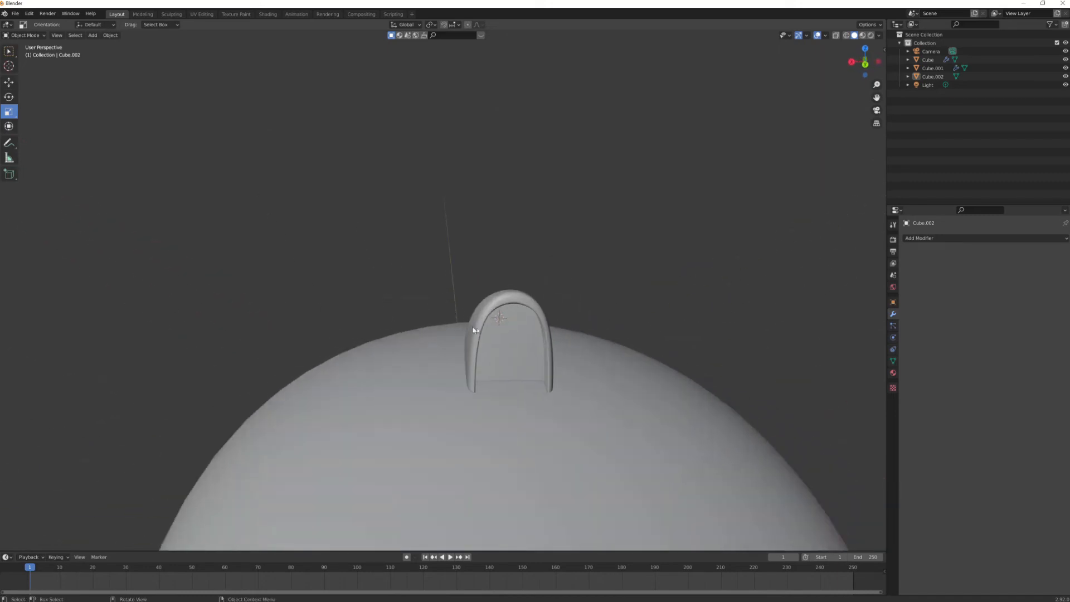
click(513, 336)
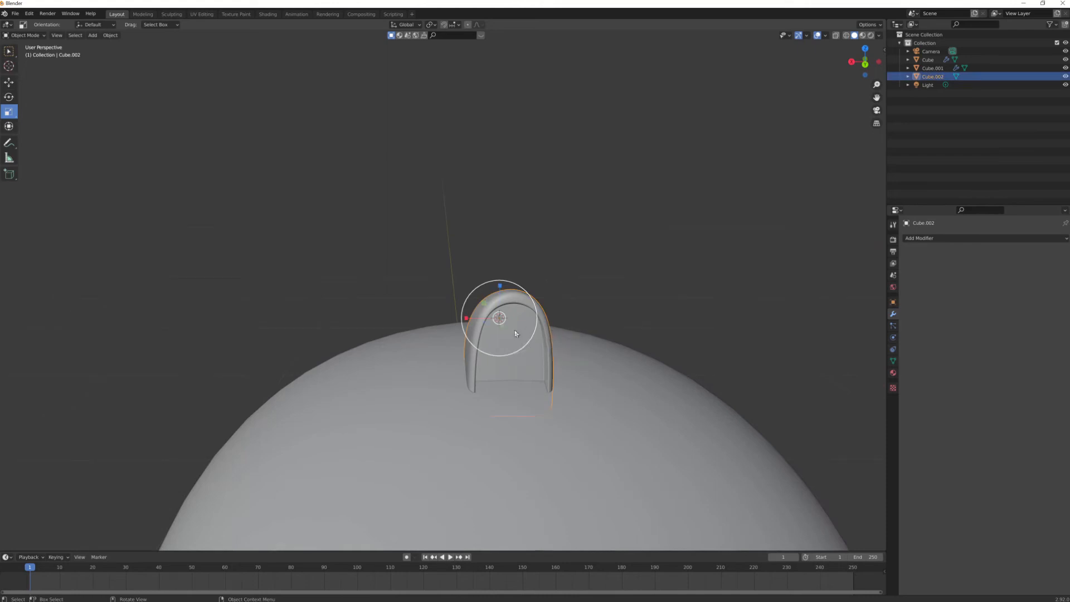
key(shift+space)
key(g)
drag(501, 286, 501, 262)
click(433, 256)
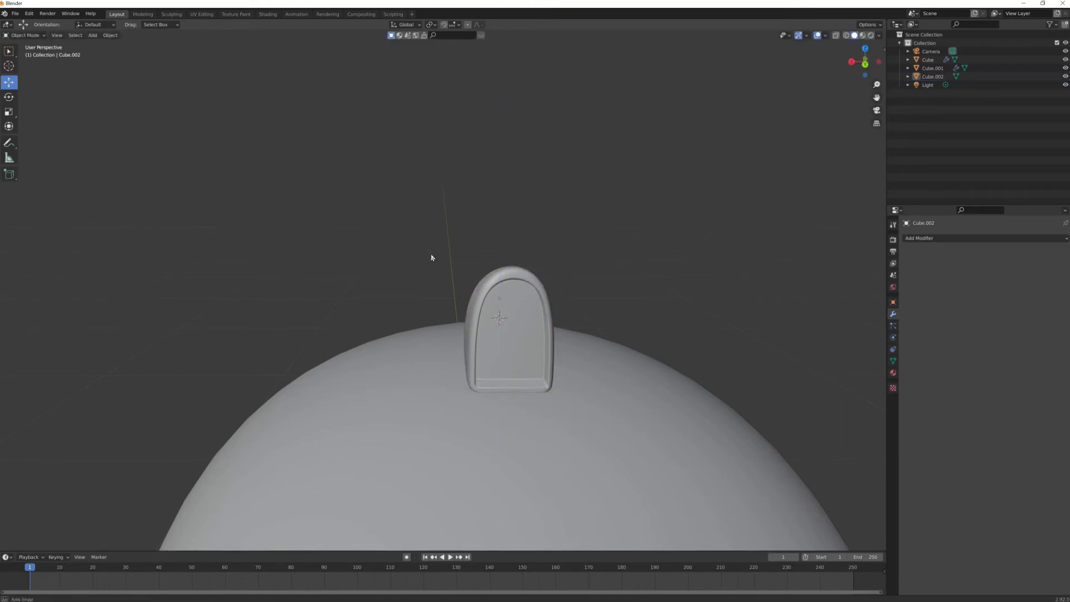
Examine how the wedge sits on the helmet from the back, side and front
middle_drag(432, 257, 466, 246)
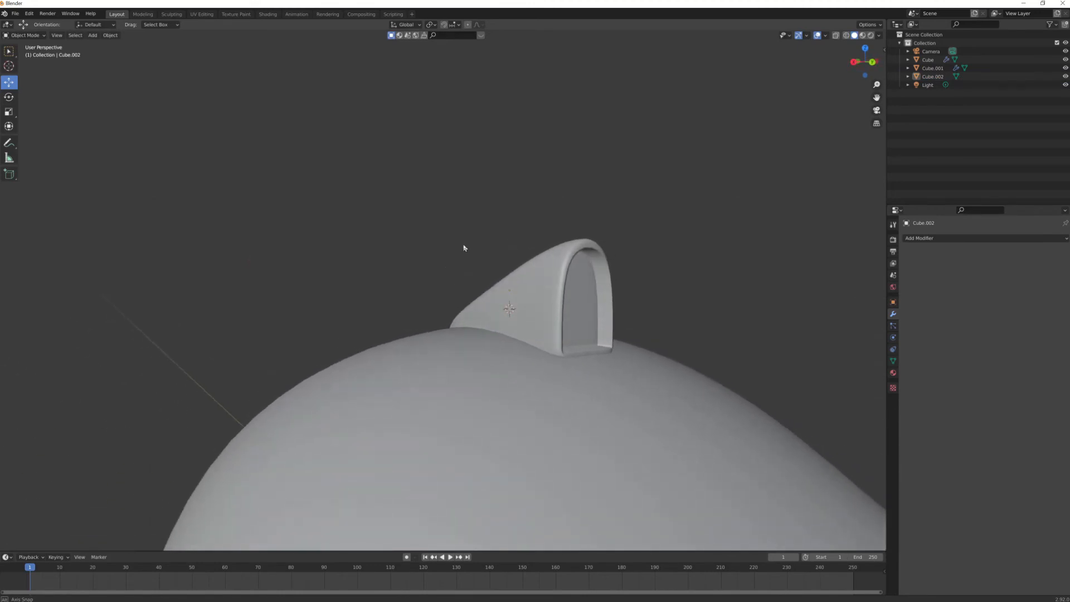
scroll(606, 319, up, 1)
middle_drag(607, 320, 325, 327)
scroll(650, 340, down, 5)
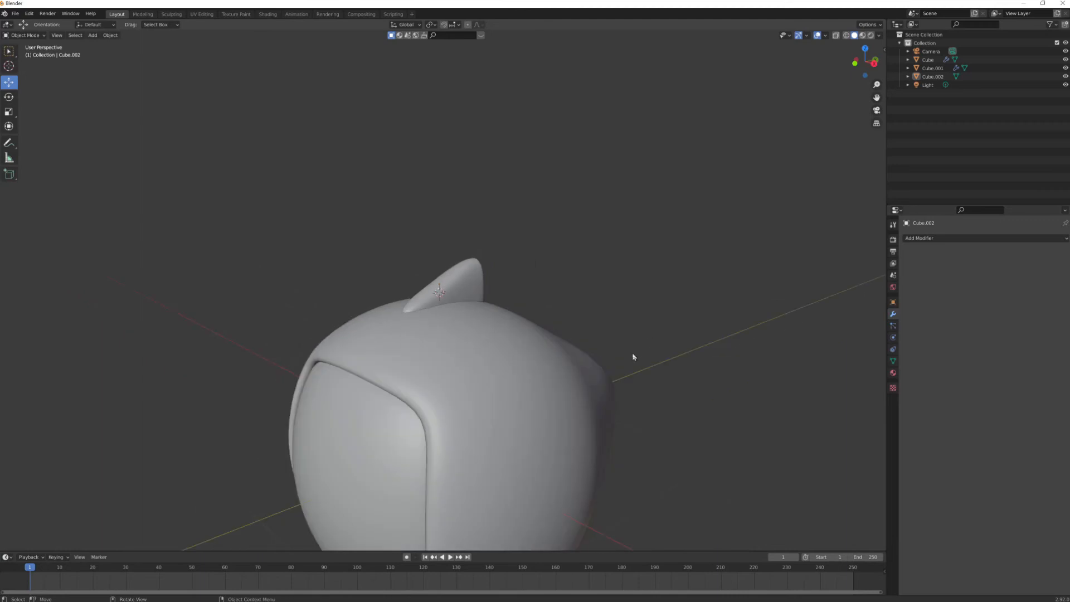
middle_drag(633, 358, 671, 355)
scroll(671, 356, down, 3)
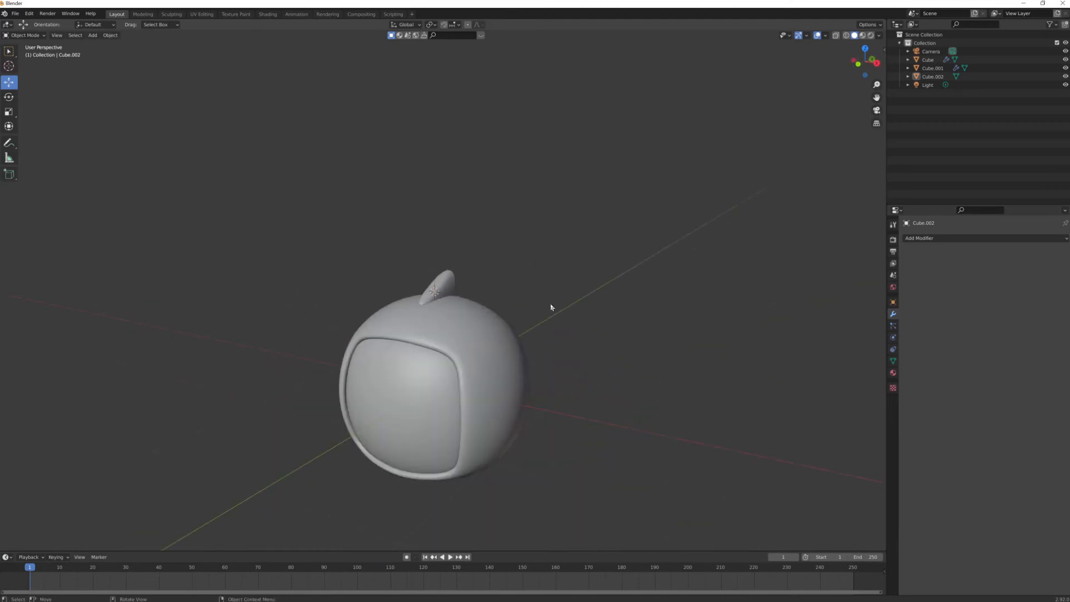
scroll(550, 307, up, 3)
scroll(581, 328, down, 2)
scroll(575, 320, up, 2)
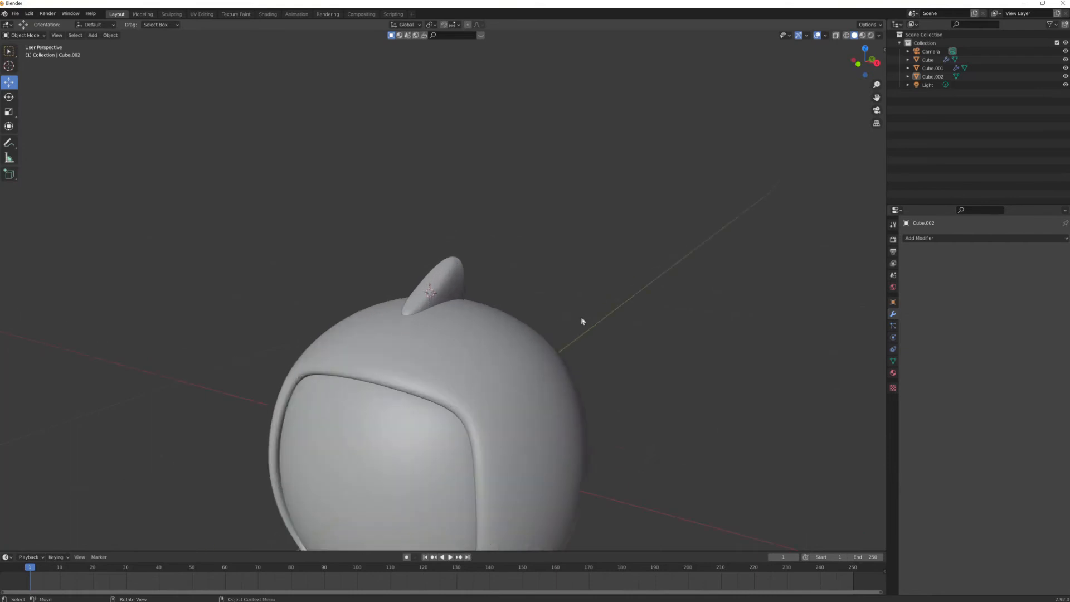
Copy and paste the wedge, and place the copy beside the helmet on the positive X side
click(447, 286)
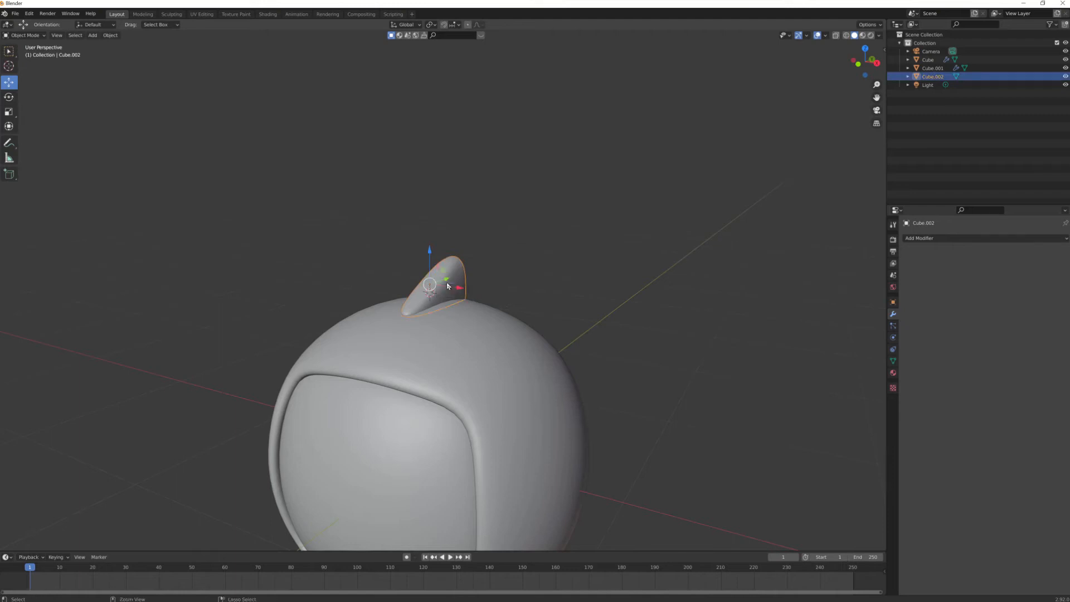
key(ctrl+c)
key(ctrl+v)
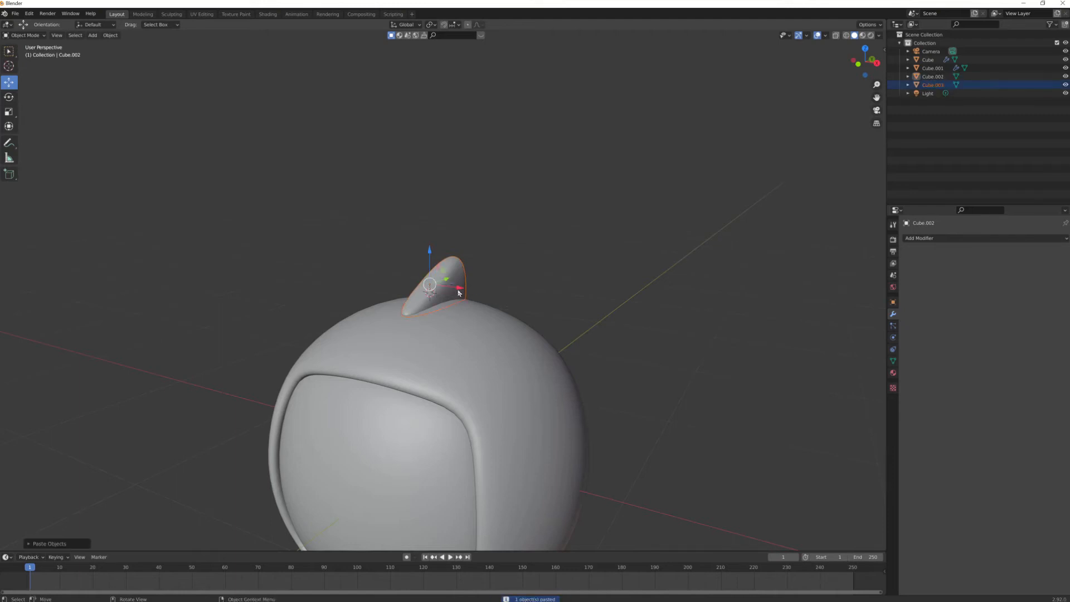
key(g)
click(669, 333)
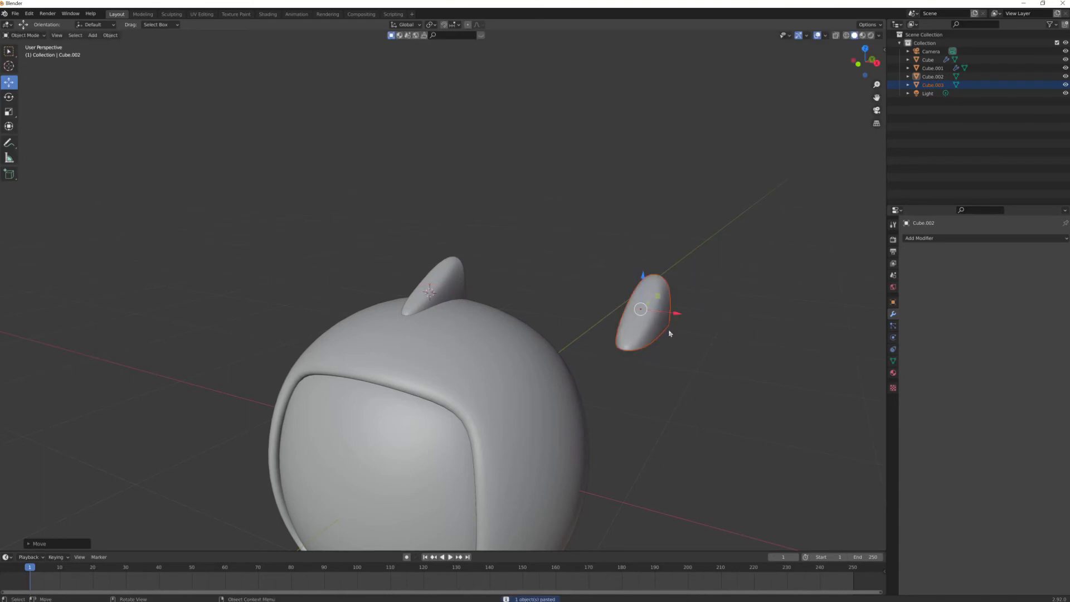
Lower the wedge copy along Z until it is centred on the X axis line in the front view
drag(643, 277, 646, 446)
middle_drag(671, 446, 700, 434)
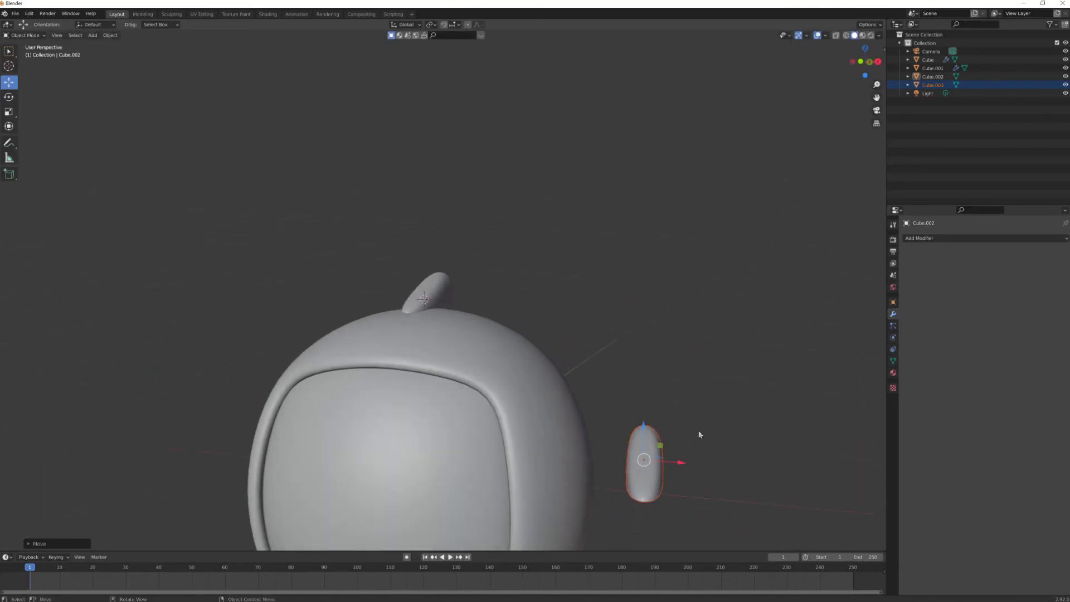
key(KP_1)
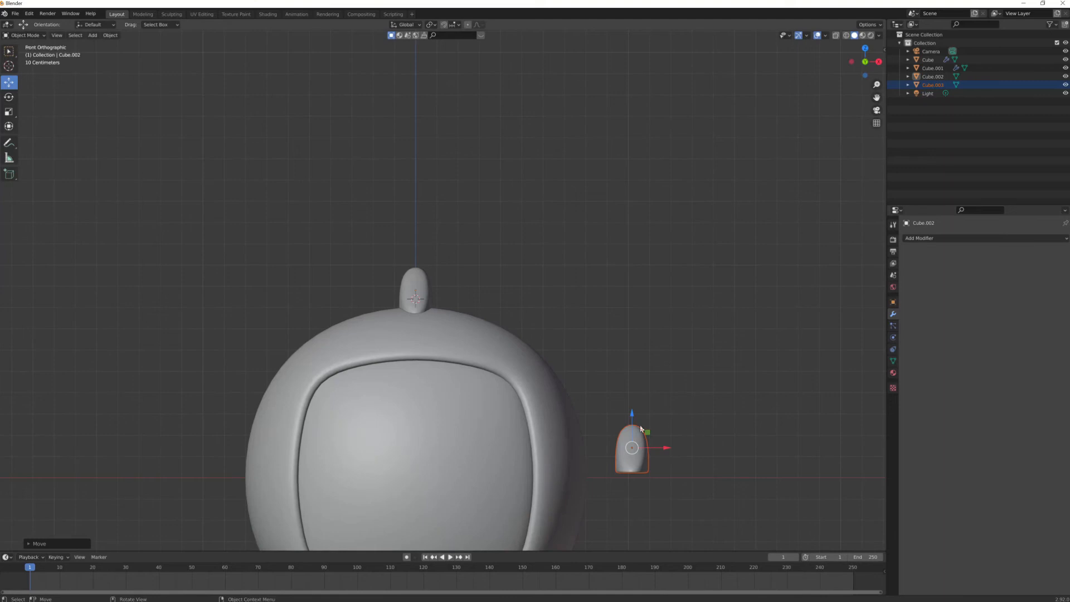
drag(632, 415, 650, 457)
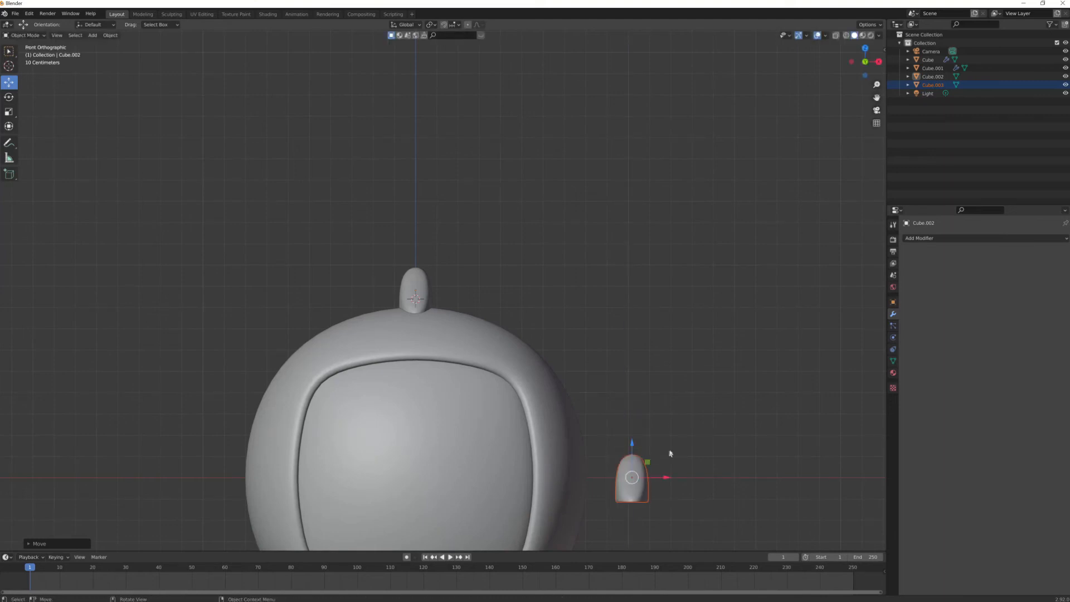
Try to rotate Cube.002 about the X axis through its transform values, and undo the rotation
click(892, 304)
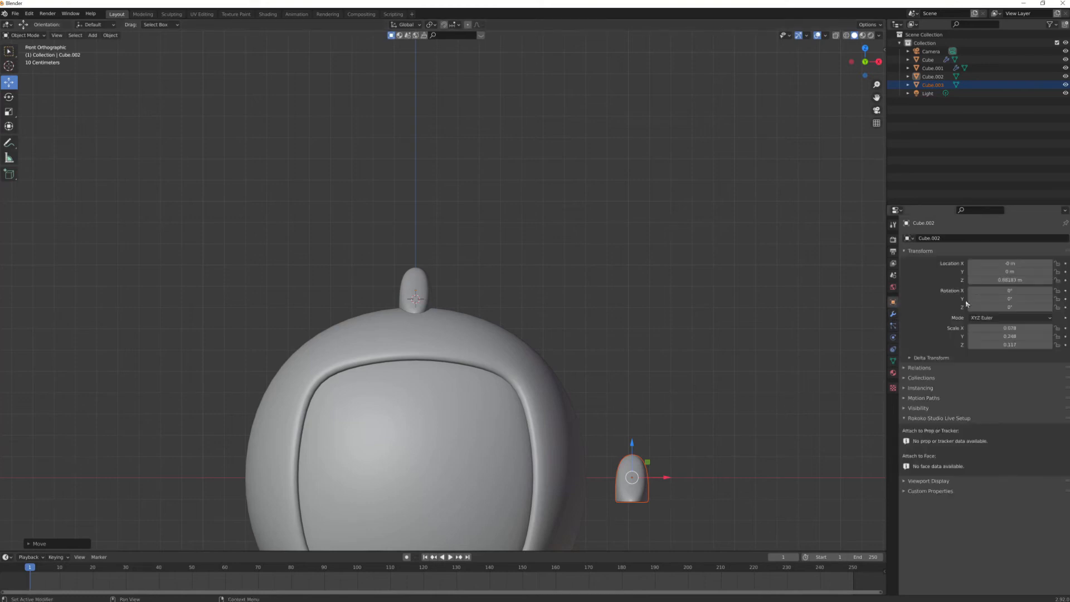
click(1010, 292)
key(Return)
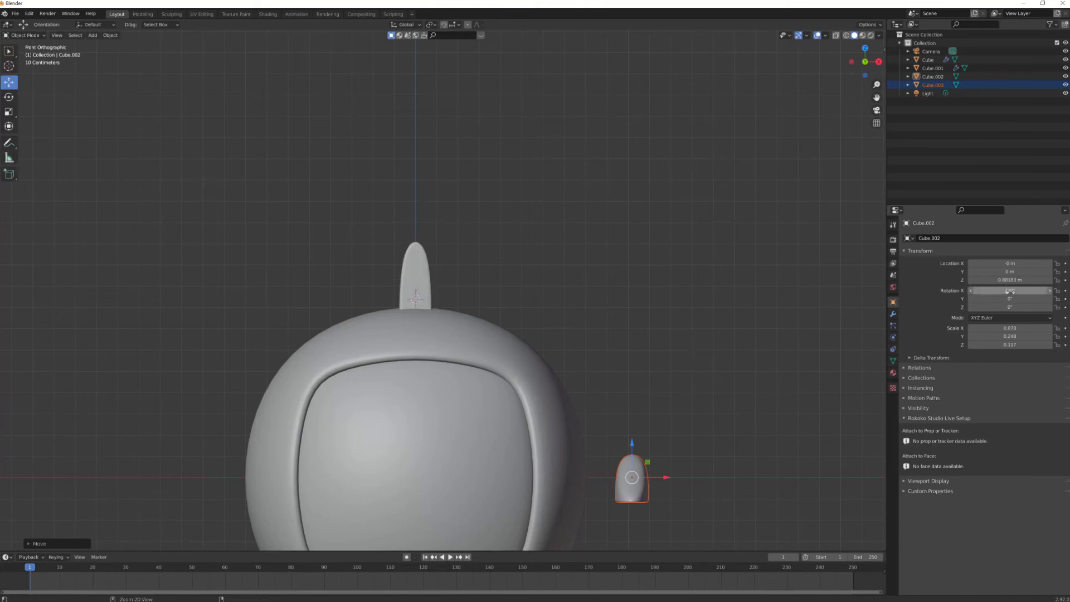
key(ctrl+z)
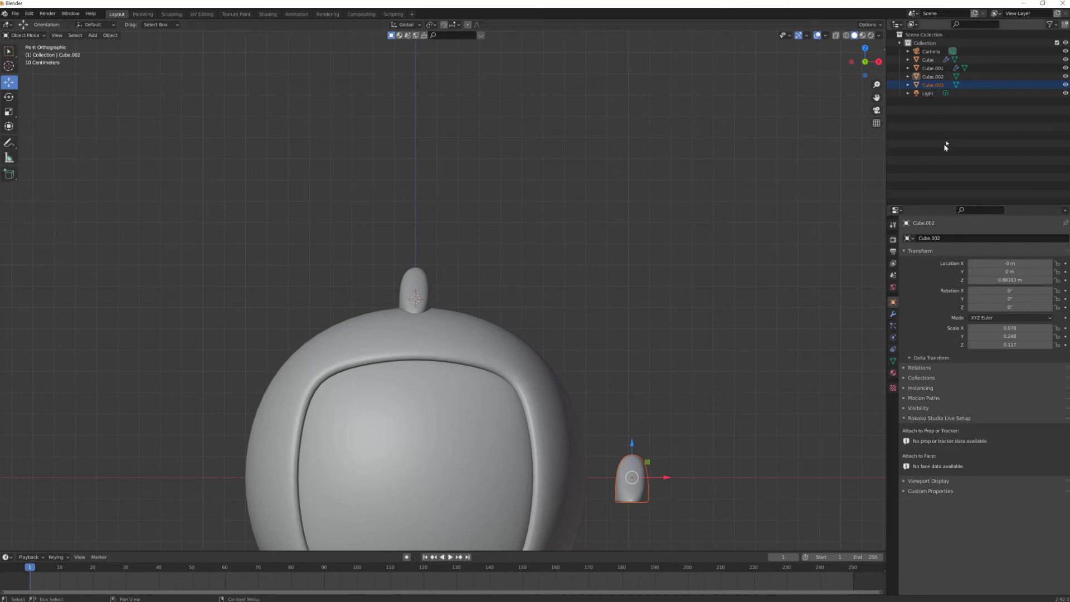
Try to rotate the wedge copy beside the helmet 270° about the X axis, and undo the rotation
click(932, 76)
click(637, 483)
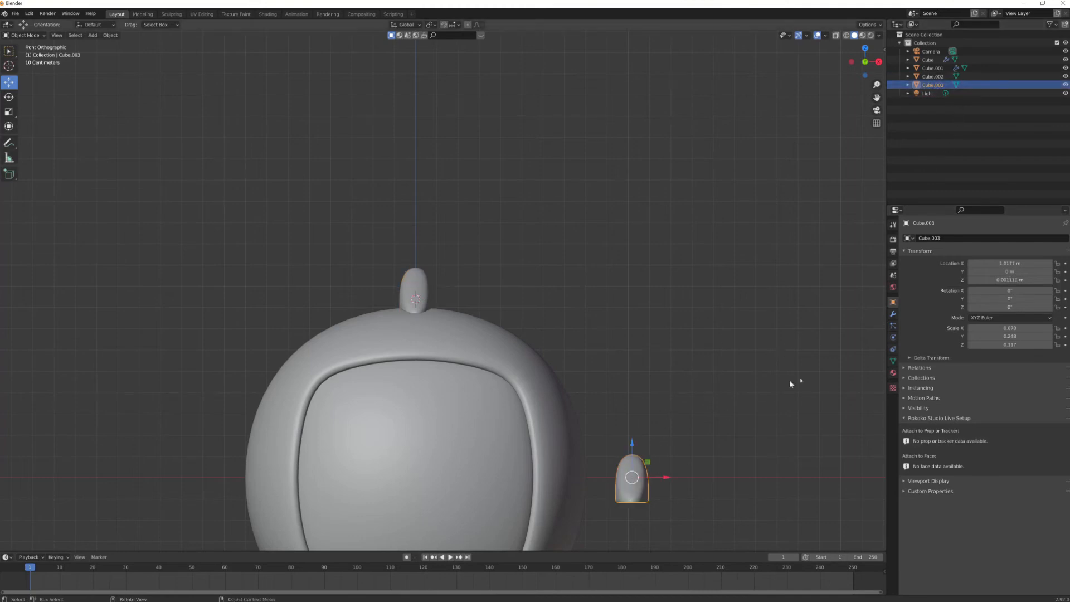
double_click(998, 290)
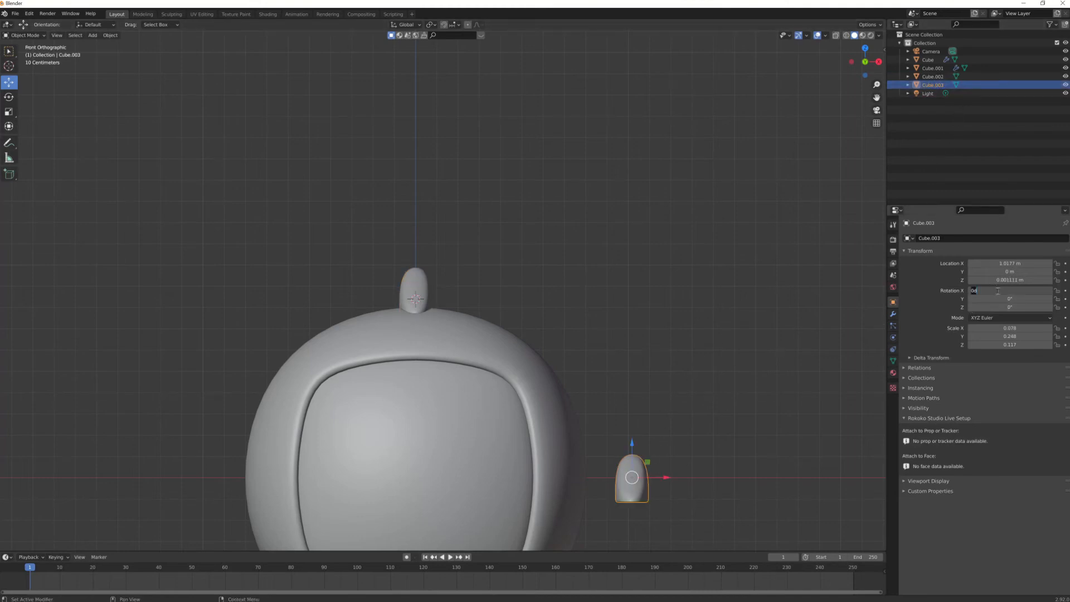
text(270)
key(Return)
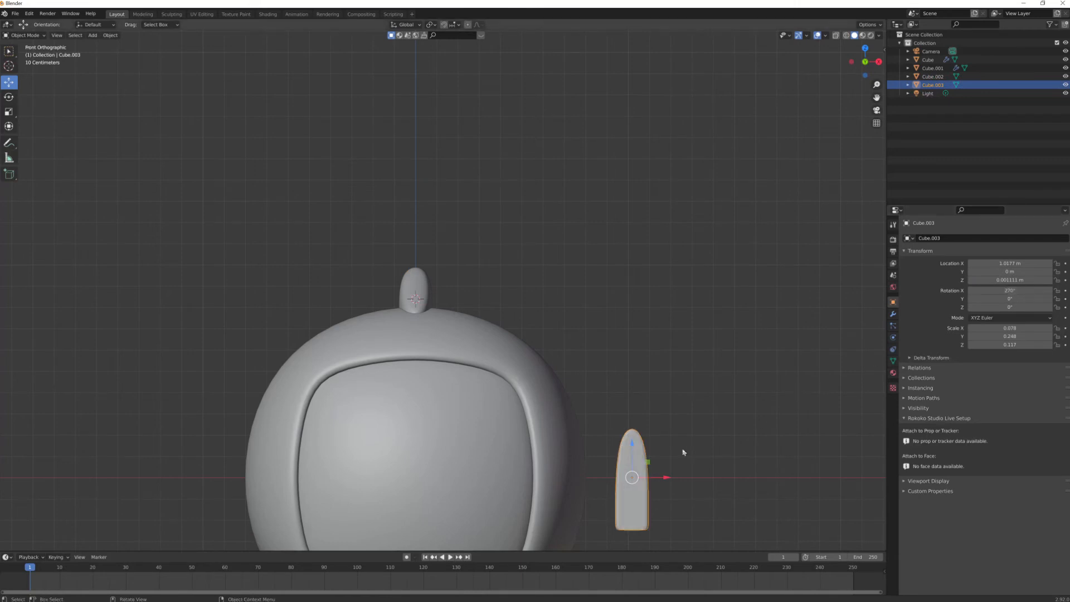
key(ctrl+z)
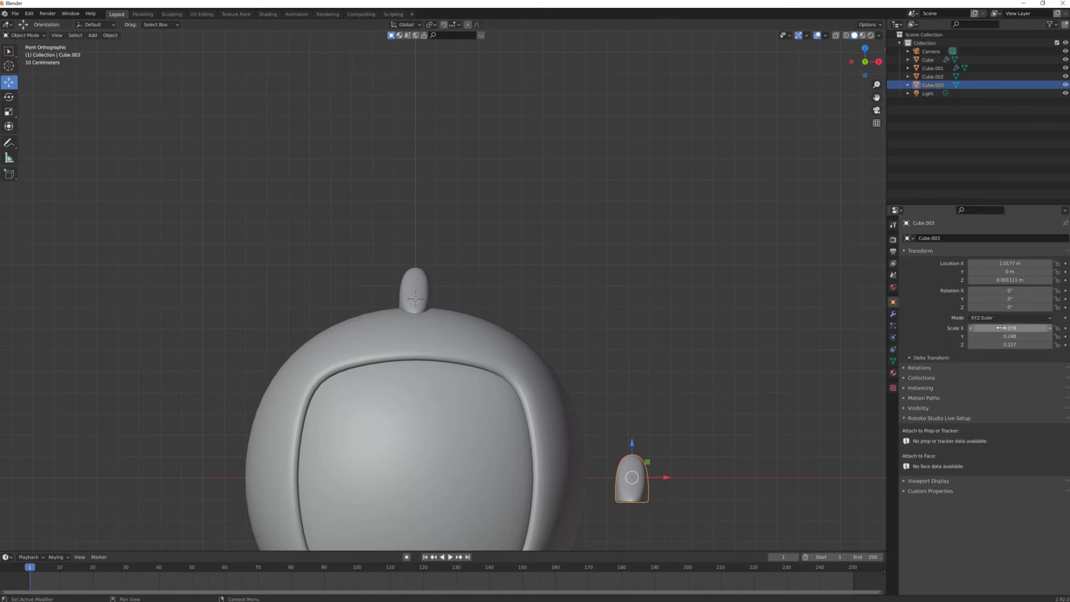
Try to rotate the wedge copy 270° about the Y axis, and undo the rotation
click(1020, 297)
text(27)
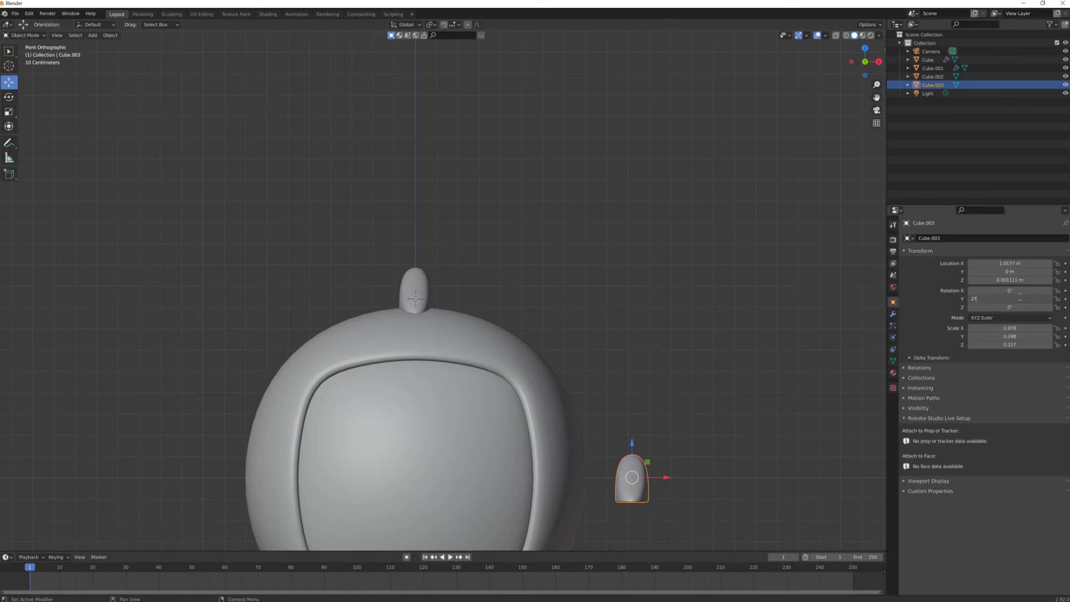
text(0)
key(Return)
key(ctrl+z)
Set the wedge copy's Y rotation to 90° and check its orientation against the helmet's side
click(1020, 297)
text(90)
key(Return)
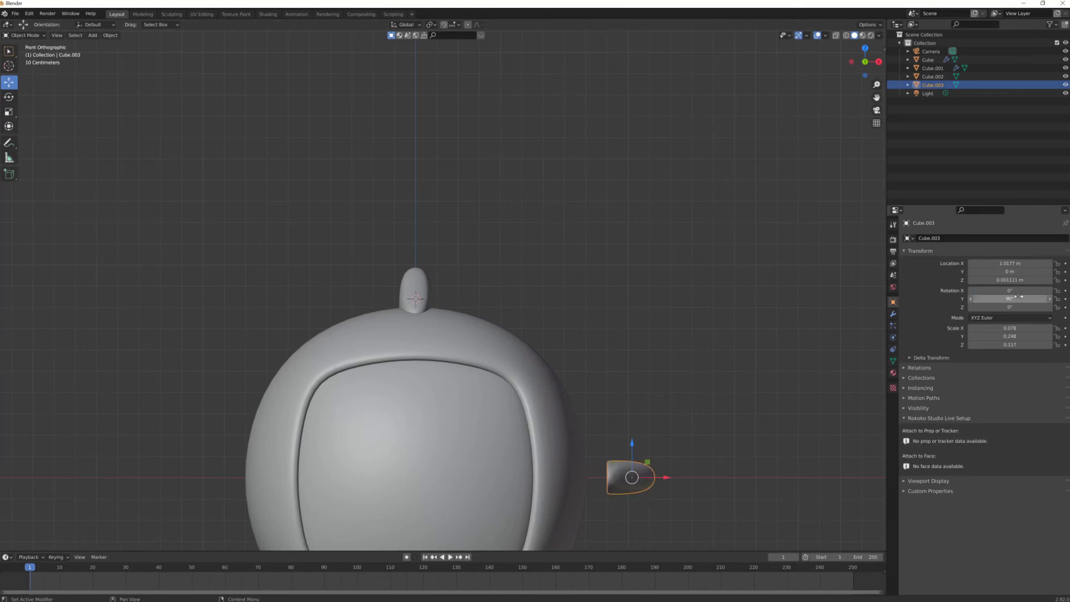
middle_drag(685, 446, 647, 462)
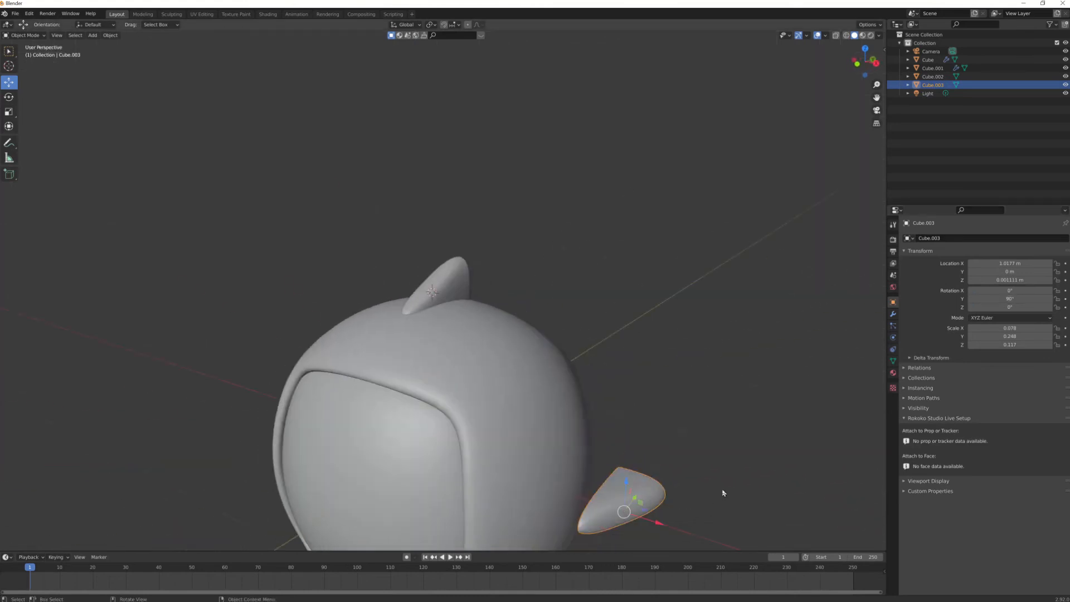
mouse_move(723, 493)
middle_down()
mouse_move(738, 470)
mouse_move(726, 489)
middle_up()
key(KP_1)
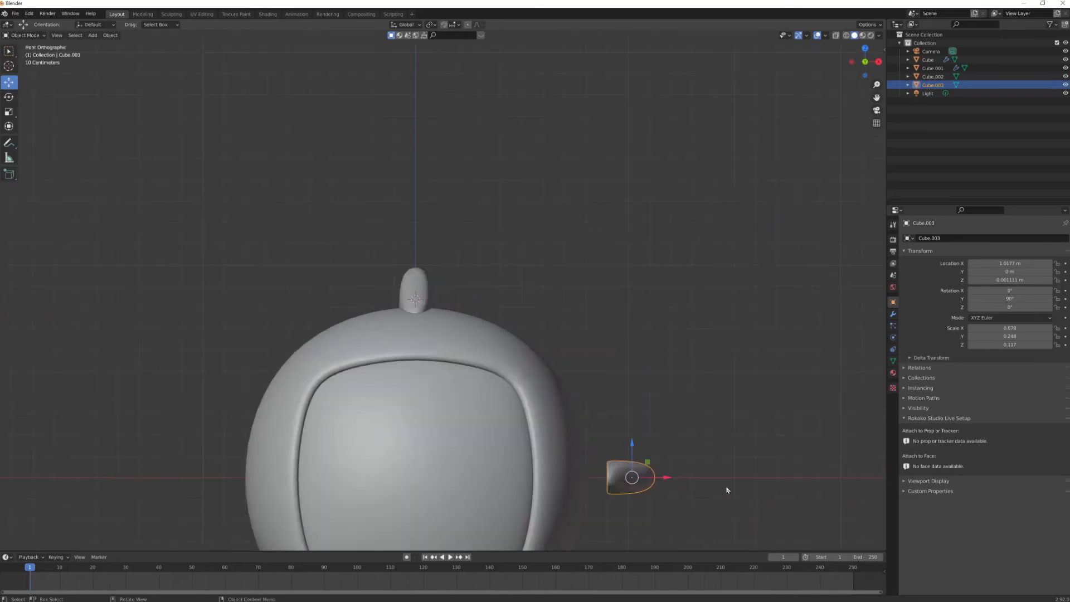
Move the wedge copy along X into the helmet's side, to an X location of about 0.88 m
mouse_move(665, 483)
mouse_down()
mouse_move(630, 477)
mouse_move(657, 477)
mouse_up()
middle_drag(657, 476, 576, 440)
click(699, 481)
scroll(699, 482, down, 2)
scroll(595, 441, up, 1)
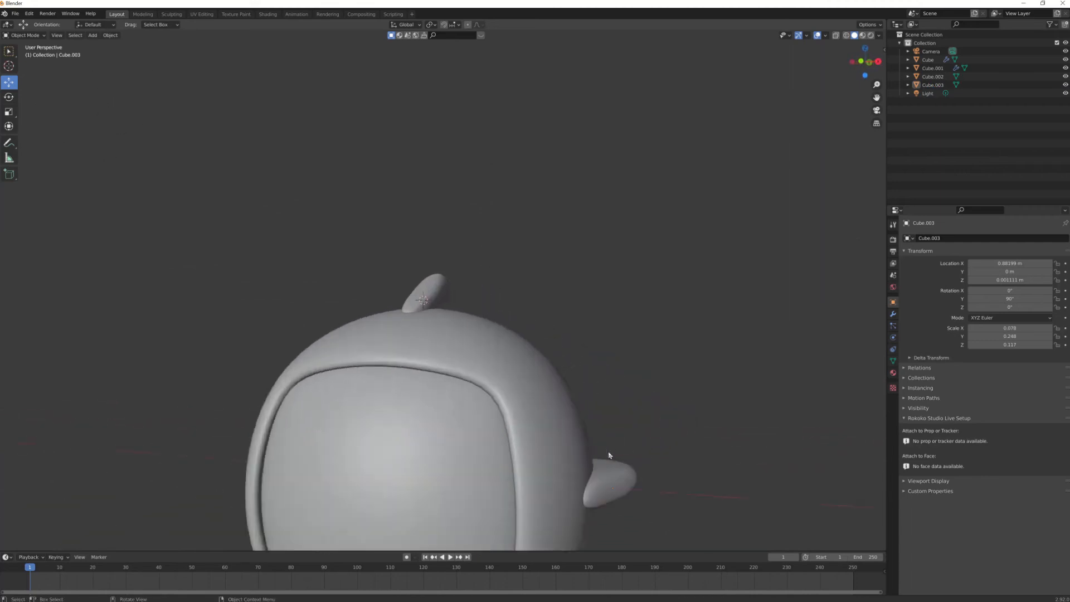
scroll(645, 478, down, 3)
middle_drag(616, 473, 532, 410)
scroll(597, 444, up, 2)
scroll(630, 462, up, 2)
Enlarge the side wedge along global X and global Z, to about 0.205 Z scale and 0.100 X scale
click(532, 410)
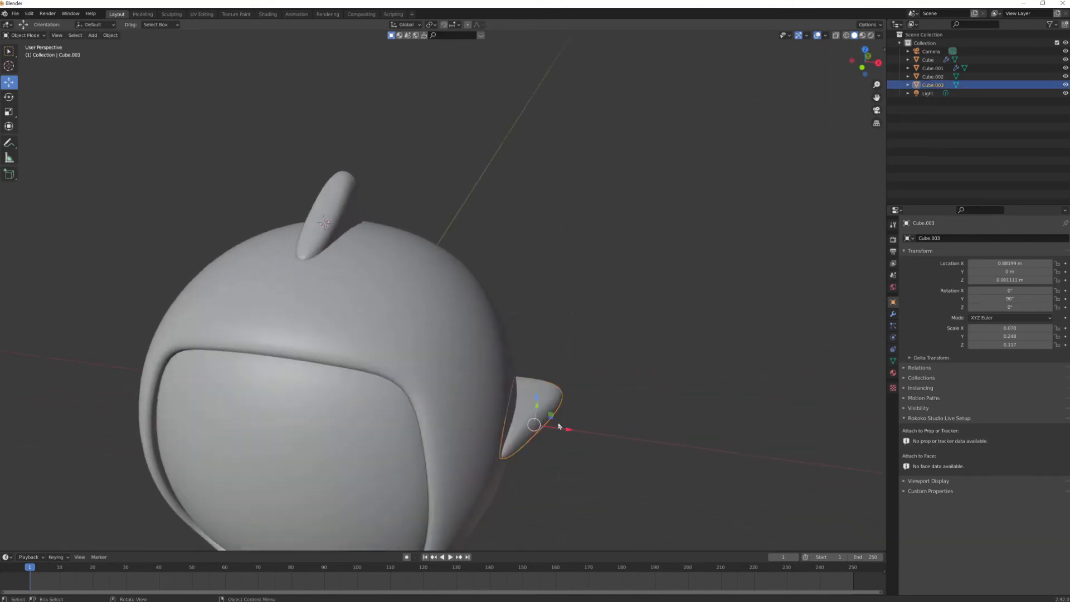
key(shift+space)
key(s)
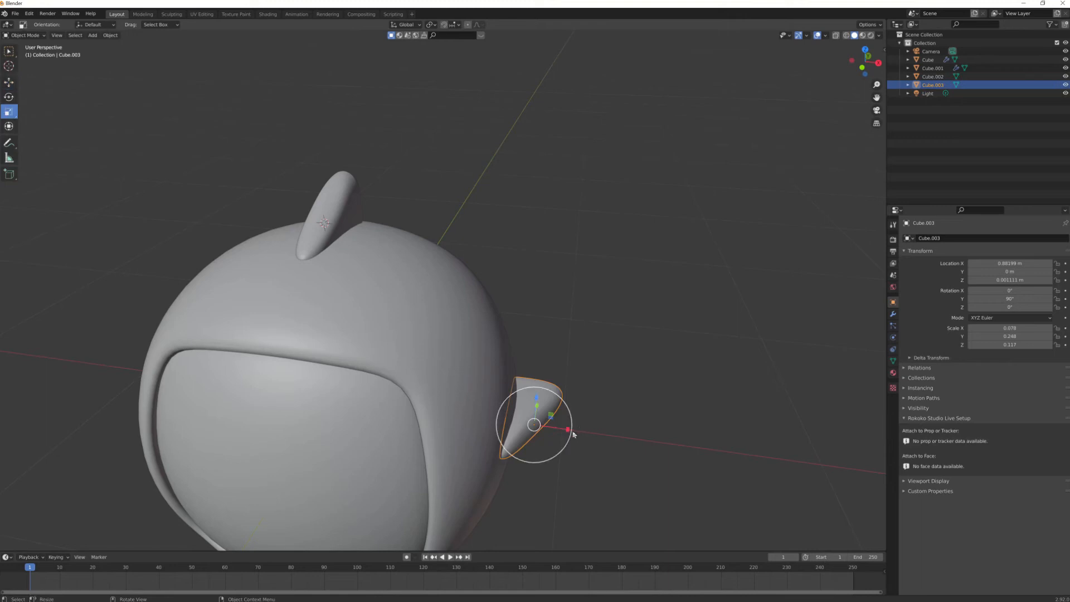
drag(569, 431, 572, 420)
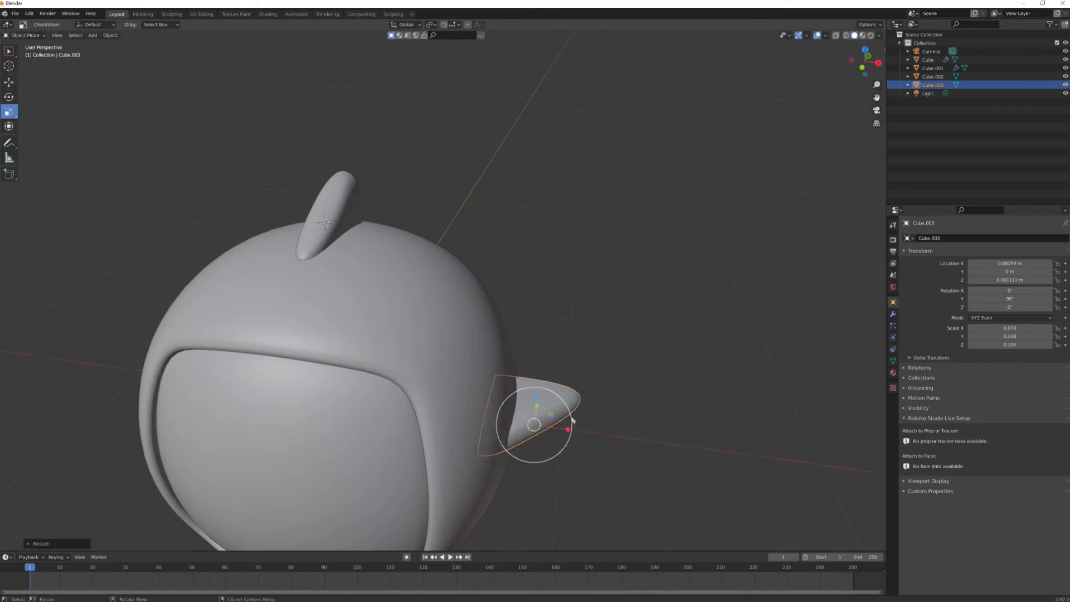
middle_drag(537, 407, 522, 420)
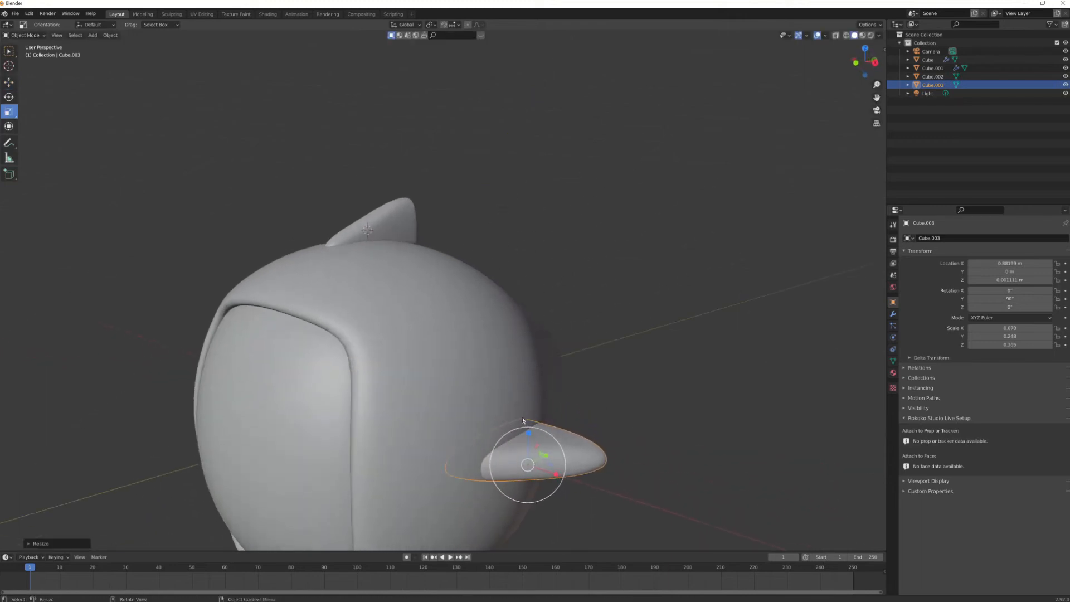
drag(529, 435, 610, 458)
middle_drag(613, 459, 510, 442)
Move the side wedge outward along X to about 0.96 m so its recessed end clears the helmet
key(g)
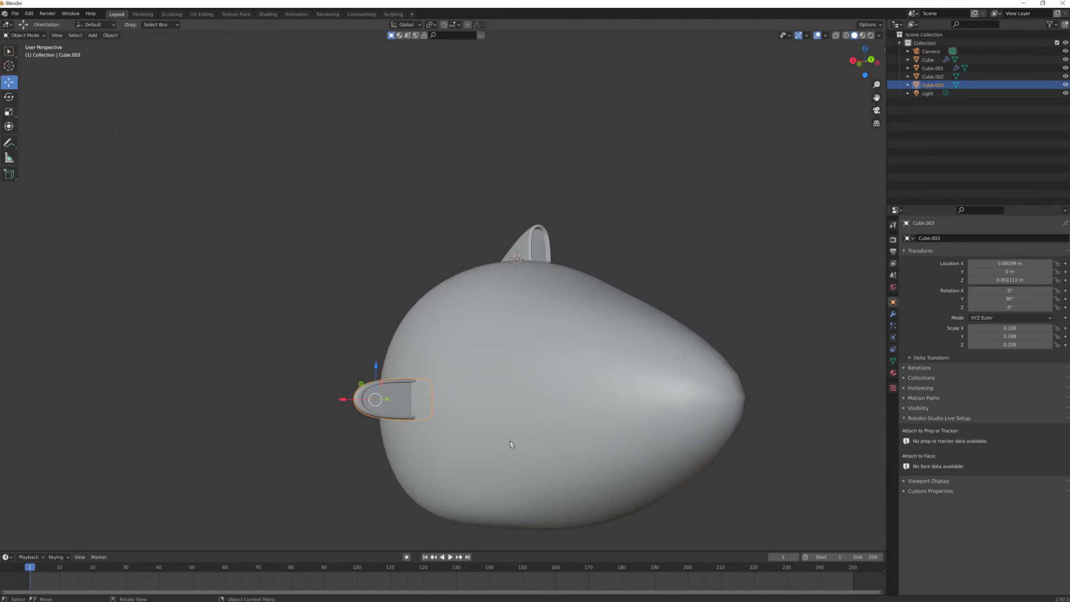
scroll(343, 433, up, 2)
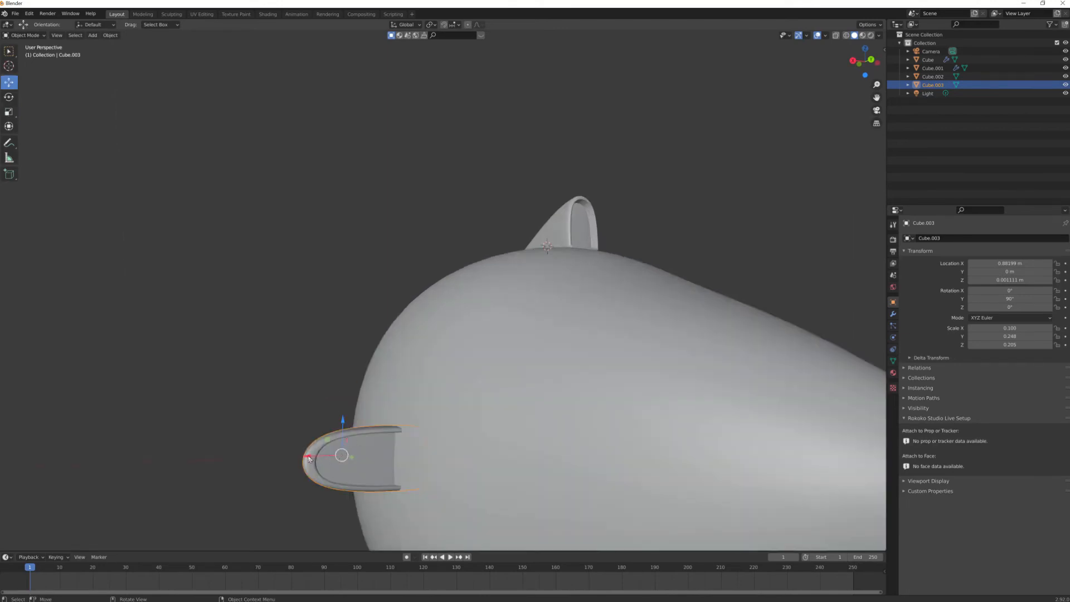
drag(309, 458, 278, 456)
click(235, 393)
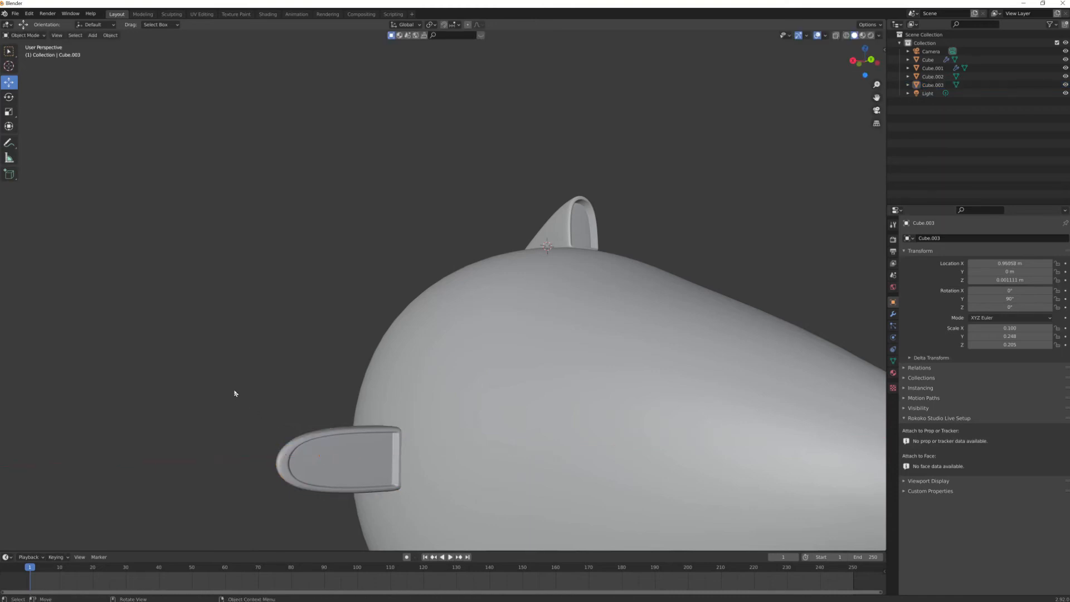
click(272, 466)
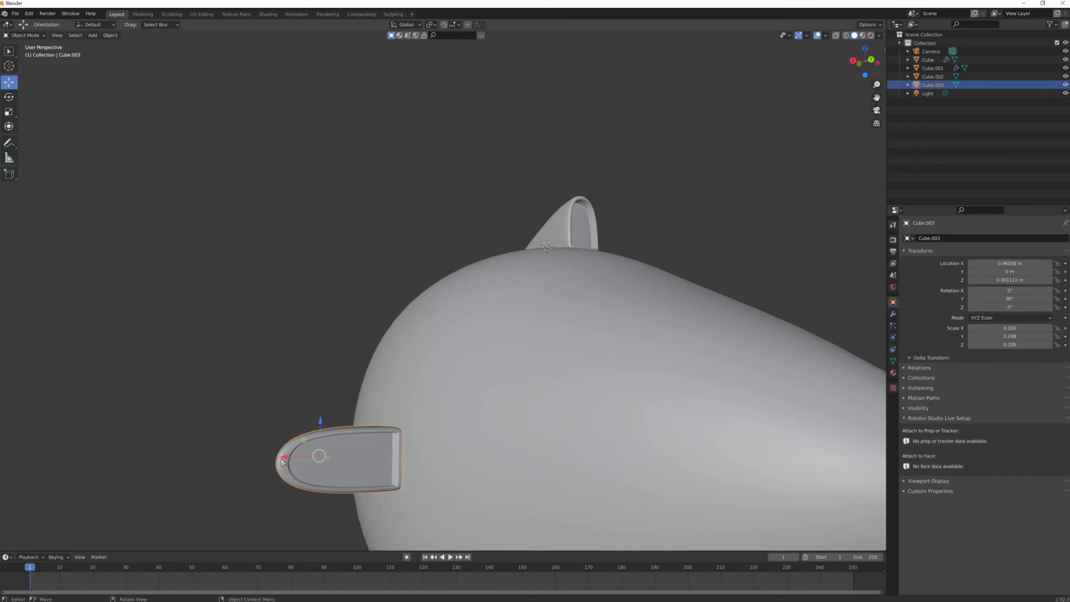
drag(282, 462, 280, 462)
click(248, 396)
middle_drag(246, 394, 587, 392)
key(KP_5)
scroll(522, 396, down, 2)
scroll(585, 384, up, 2)
key(KP_5)
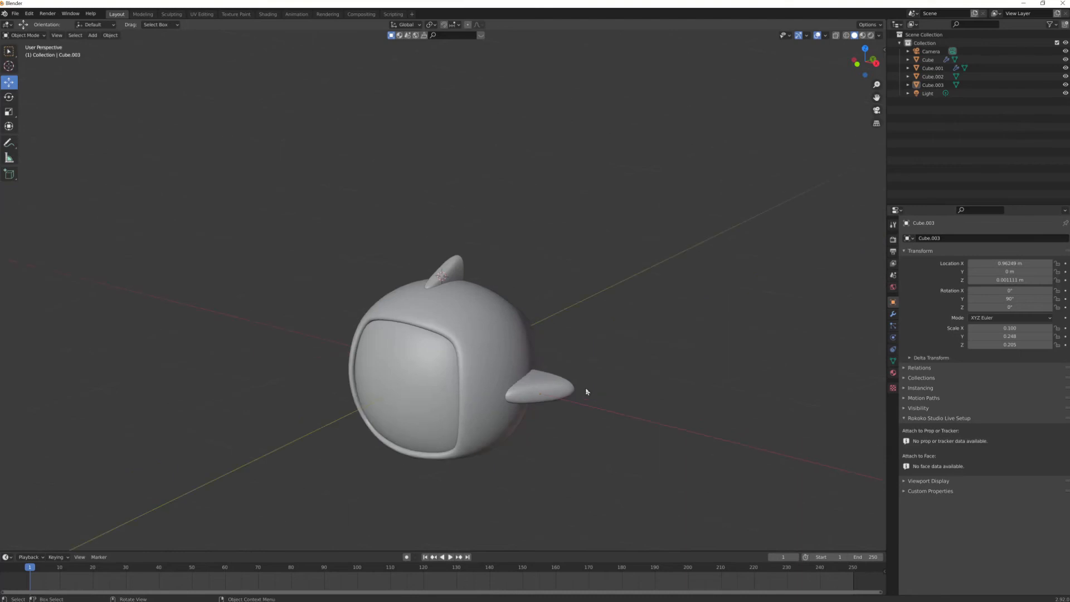
scroll(586, 392, up, 2)
Add a Mirror modifier on the X axis to the side wedge, using the helmet Cube as mirror object, and check both sides
click(584, 437)
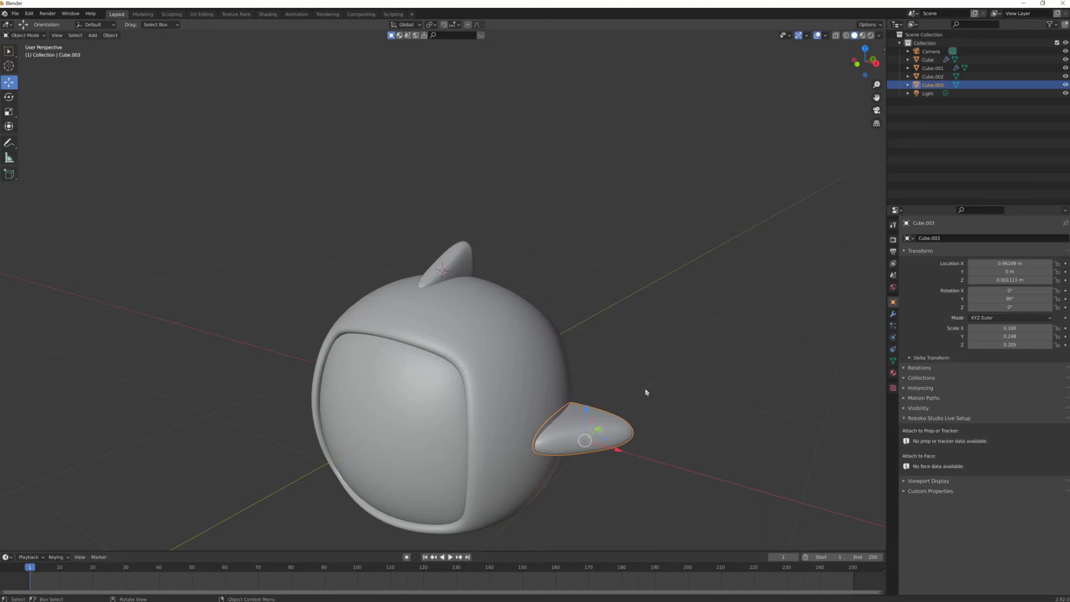
click(893, 315)
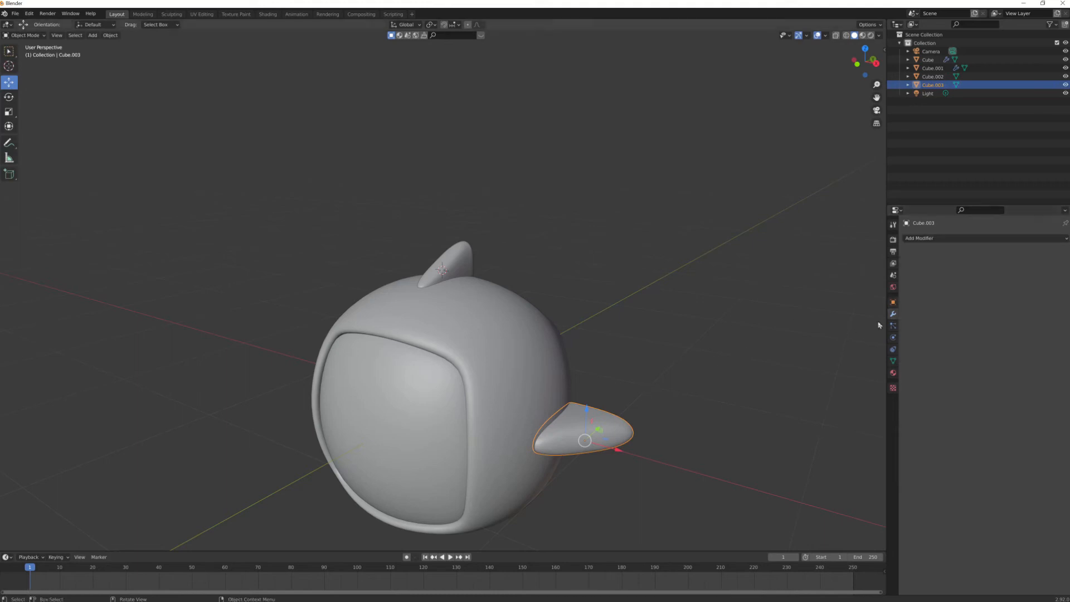
click(995, 240)
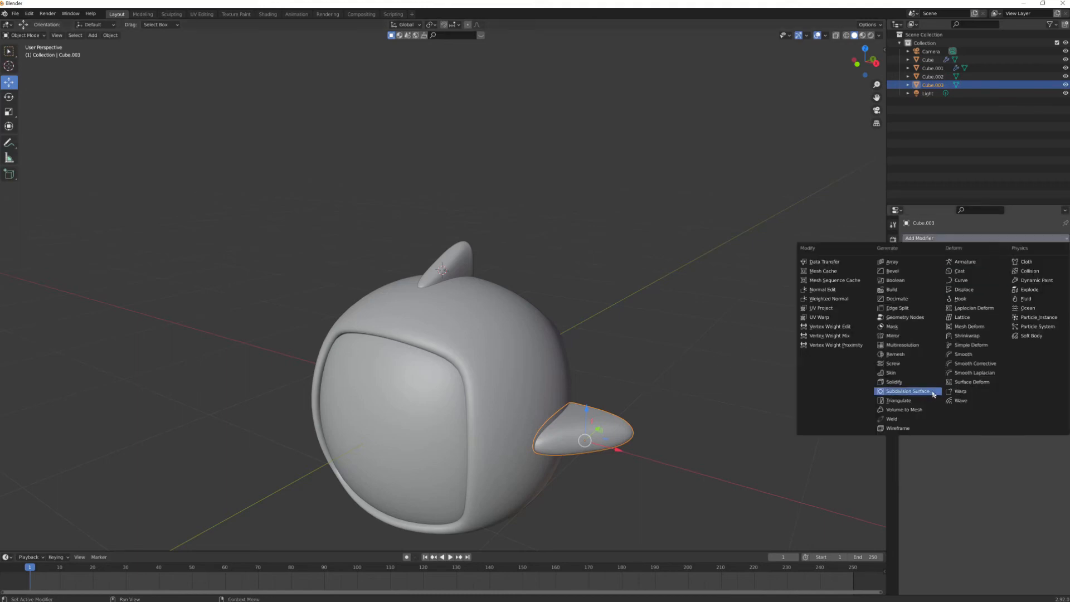
click(908, 337)
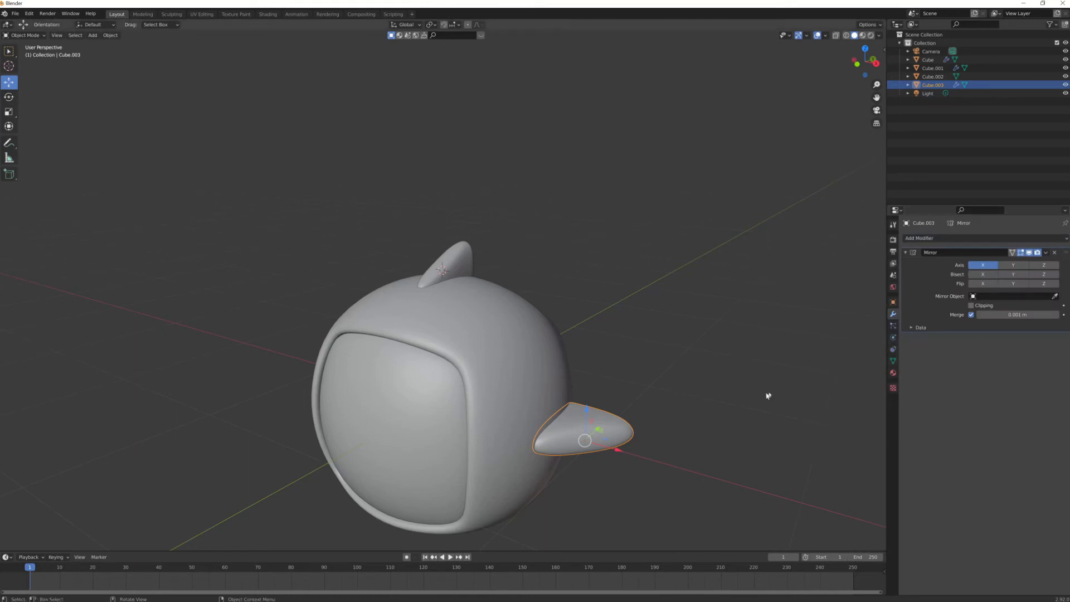
click(1054, 296)
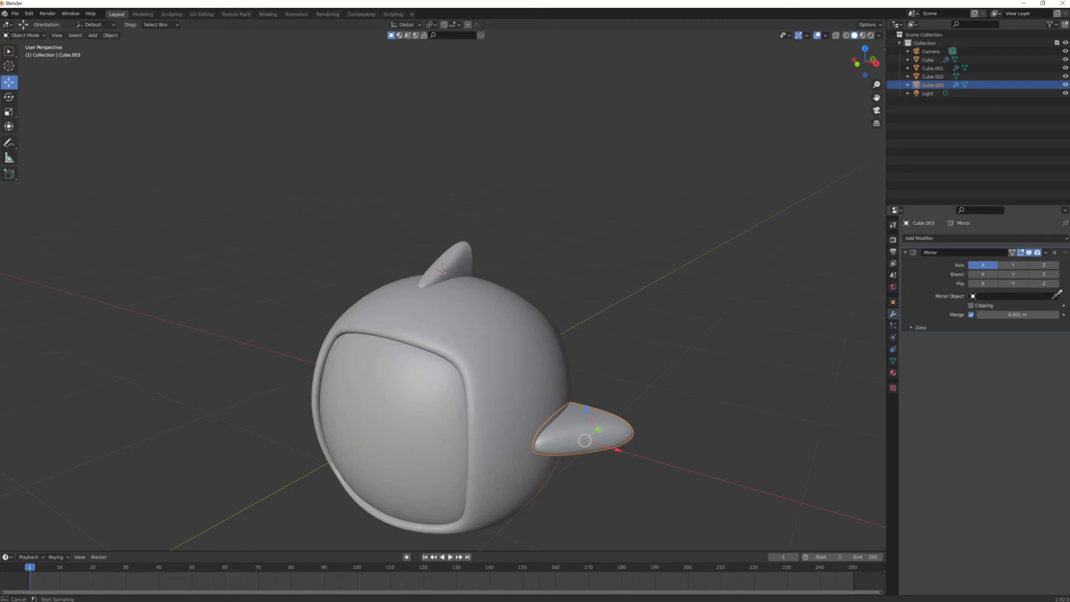
click(477, 346)
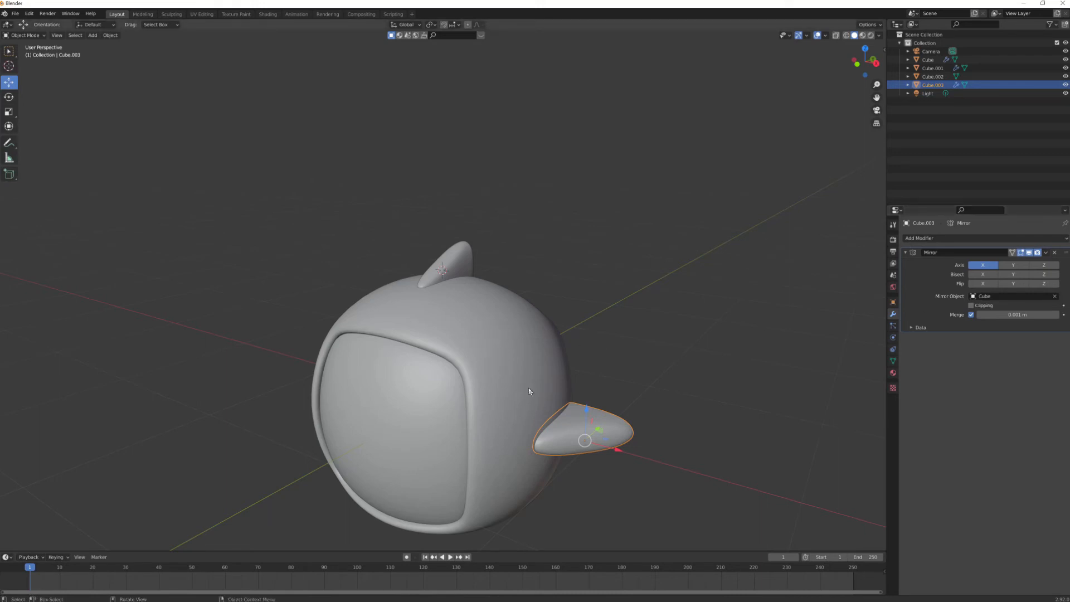
middle_drag(529, 392, 684, 392)
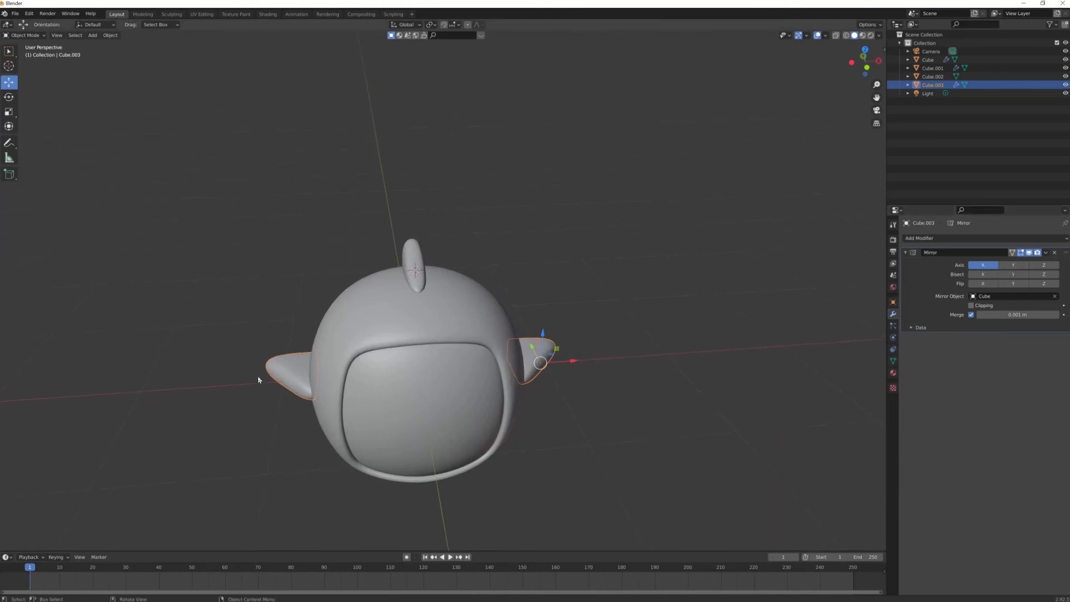
click(617, 420)
middle_drag(617, 420, 581, 396)
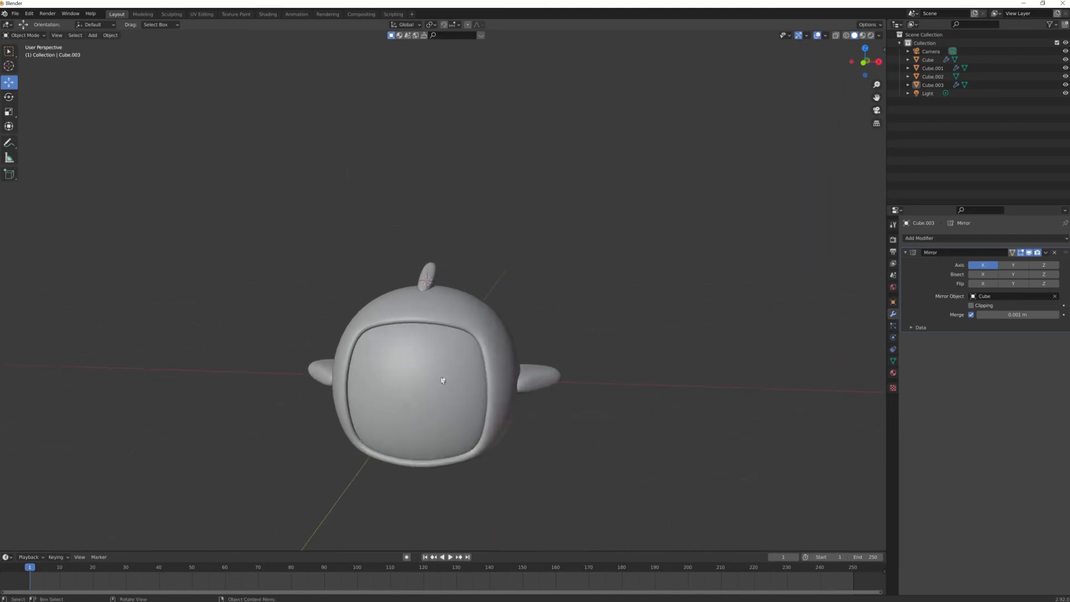
scroll(443, 399, up, 2)
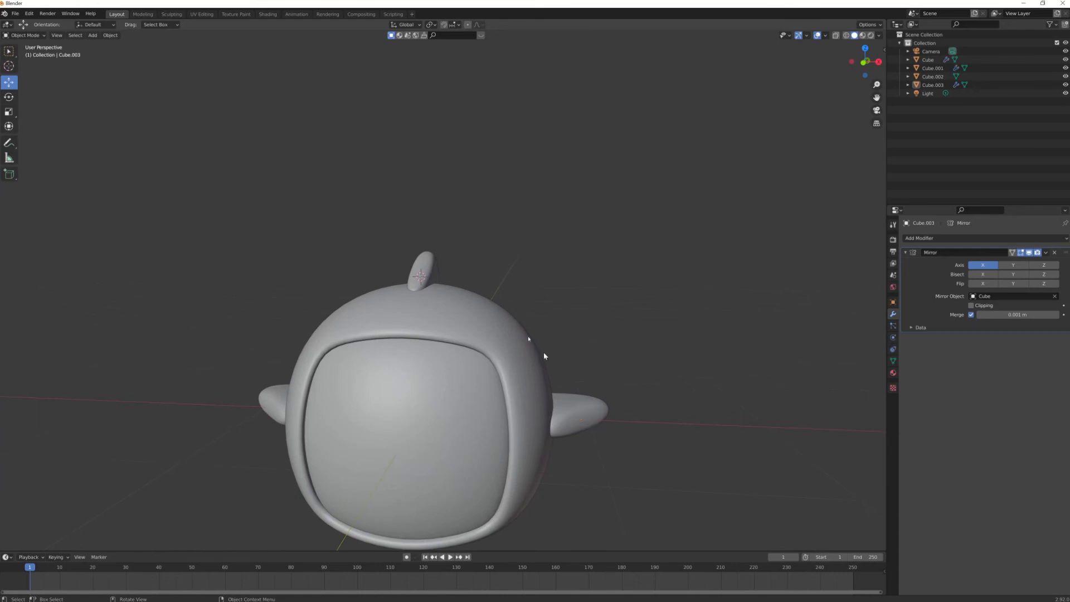
scroll(435, 414, down, 1)
scroll(449, 396, up, 1)
Copy and paste the helmet's front panel, and move the copy about 0.2 m forward along negative Y
click(448, 400)
middle_drag(491, 432, 461, 365)
scroll(458, 437, down, 2)
scroll(458, 428, up, 2)
middle_drag(473, 370, 423, 397)
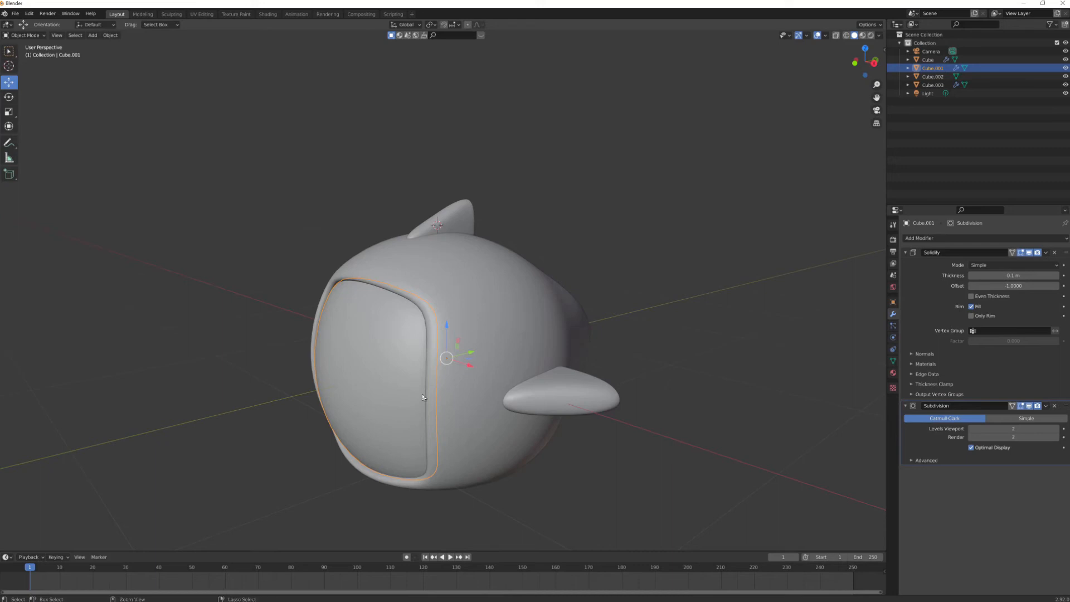
key(ctrl+c)
key(ctrl+v)
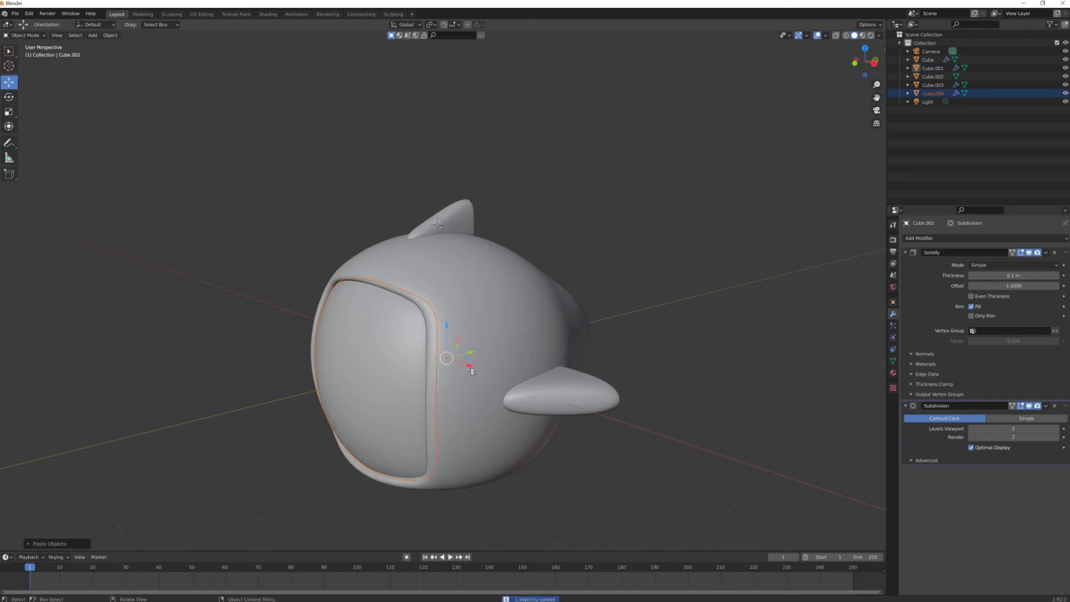
key(g)
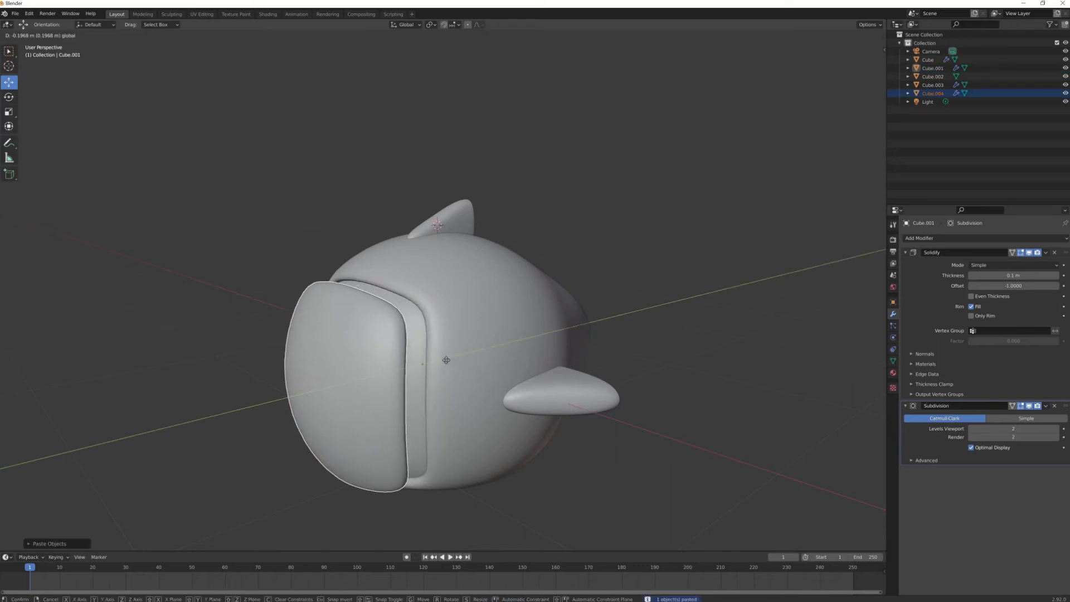
click(445, 363)
Scale the front panel copy along X into a narrow vertical strip, undoing the unwanted scaling attempts
middle_drag(435, 365, 488, 368)
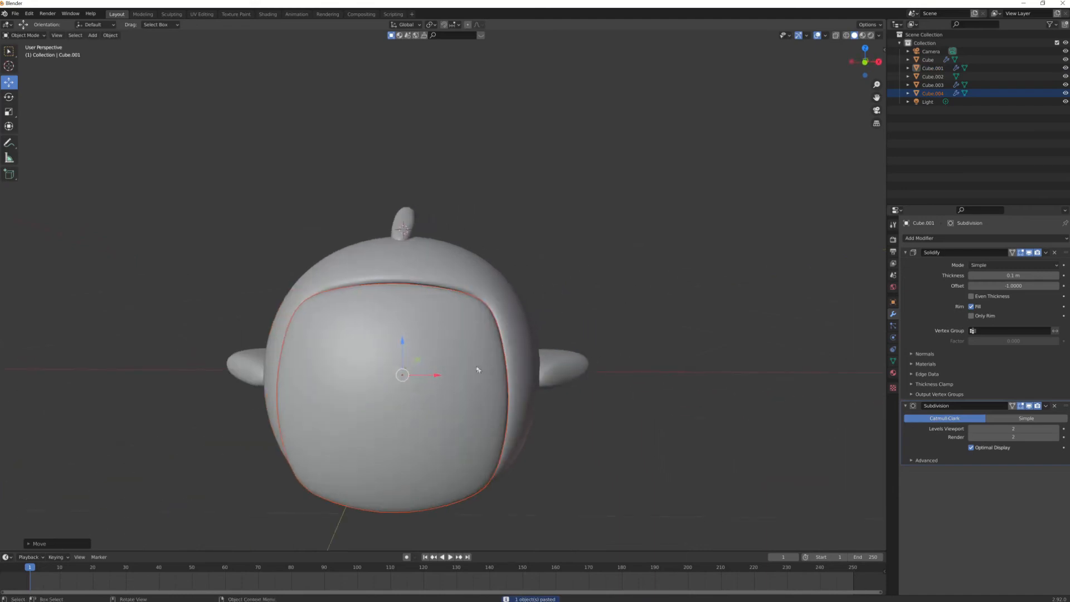
key(shift+space)
key(s)
mouse_move(436, 379)
mouse_down()
mouse_move(412, 375)
mouse_move(404, 351)
mouse_move(427, 389)
mouse_move(427, 377)
mouse_up()
middle_drag(431, 387, 413, 375)
key(ctrl+z)
key(ctrl+z)
drag(401, 352, 402, 352)
key(ctrl+z)
middle_drag(444, 382, 409, 389)
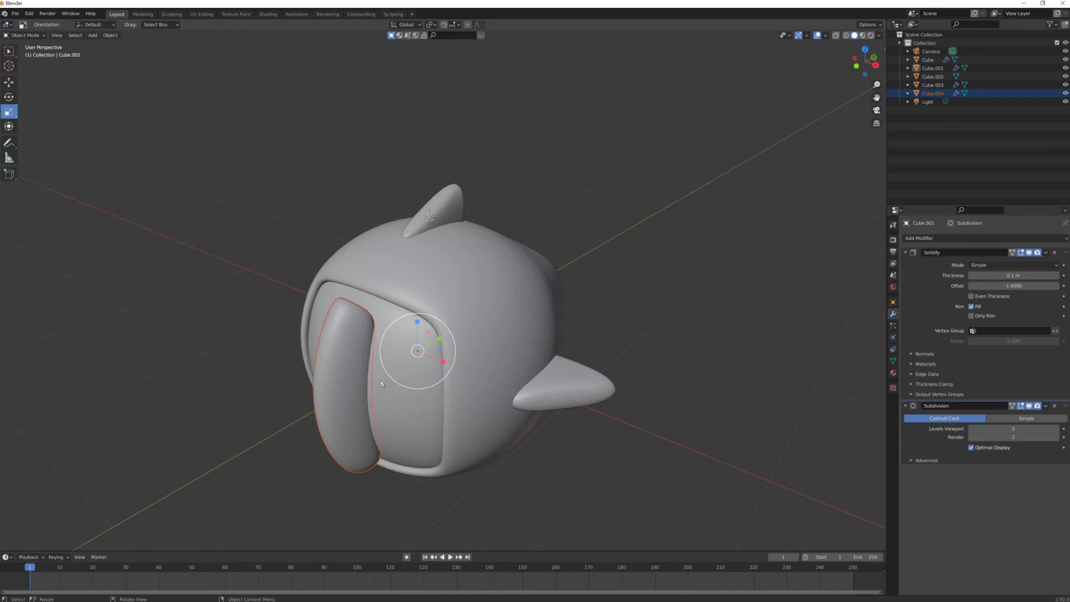
Try to set the origin of the narrow front panel copy to its geometry
click(334, 340)
middle_drag(338, 326, 126, 84)
click(116, 42)
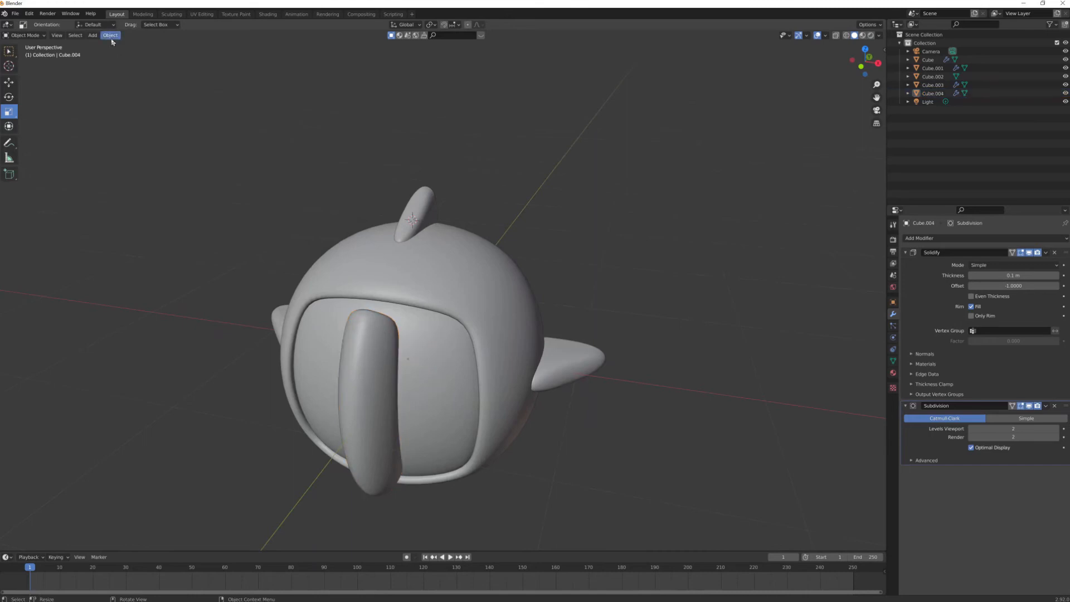
click(110, 35)
mouse_move(124, 54)
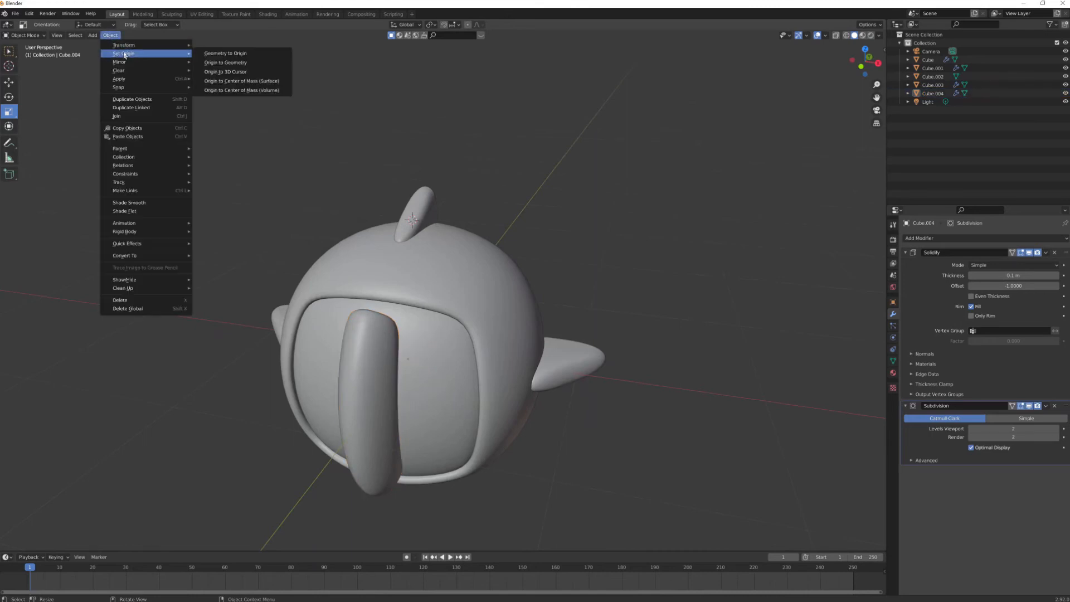
click(241, 63)
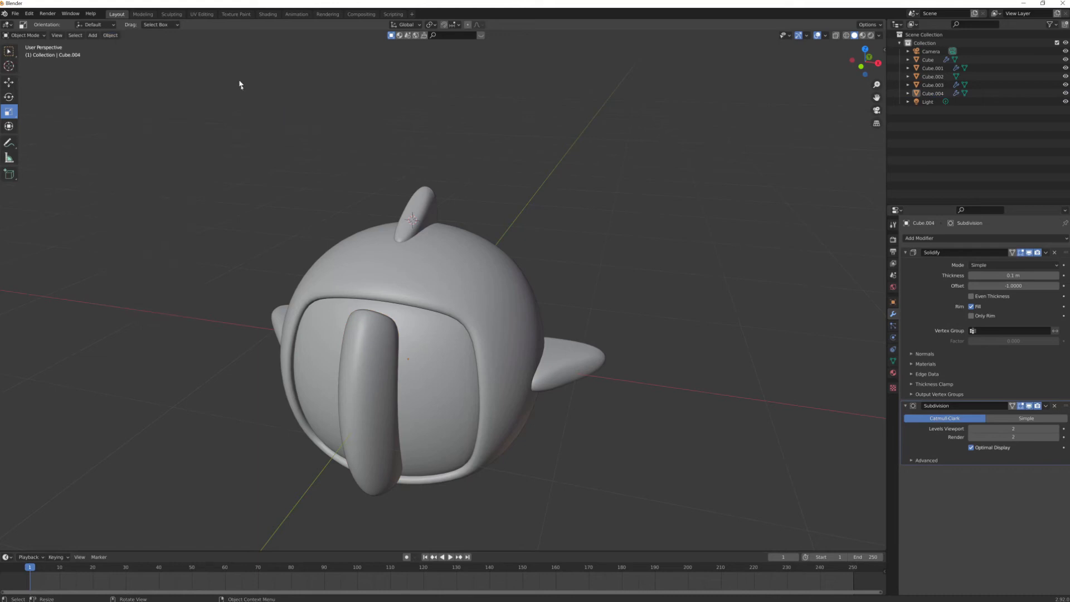
Set the origin of the narrow front strip to its geometry
click(361, 351)
click(110, 35)
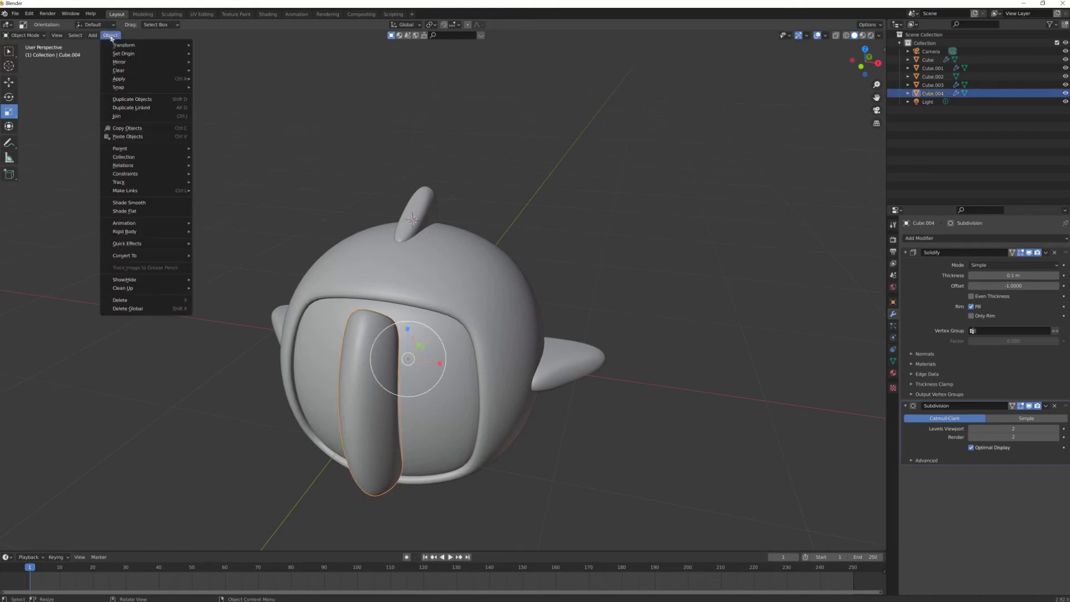
mouse_move(197, 53)
click(226, 63)
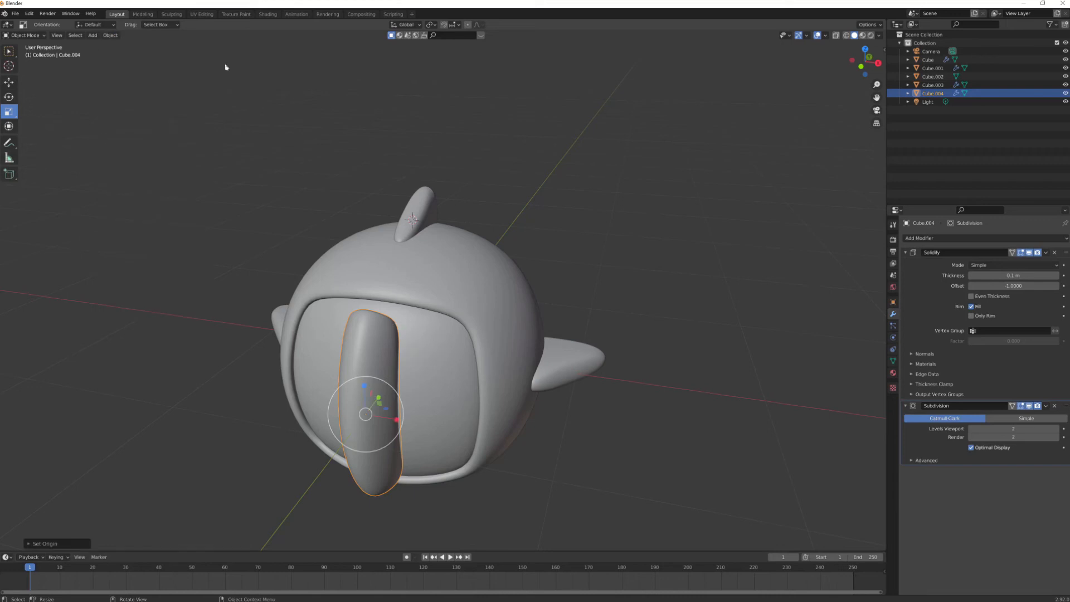
Shorten the strip along Z and move it forward along negative Y, clear of the helmet's front panel
middle_drag(240, 112, 382, 356)
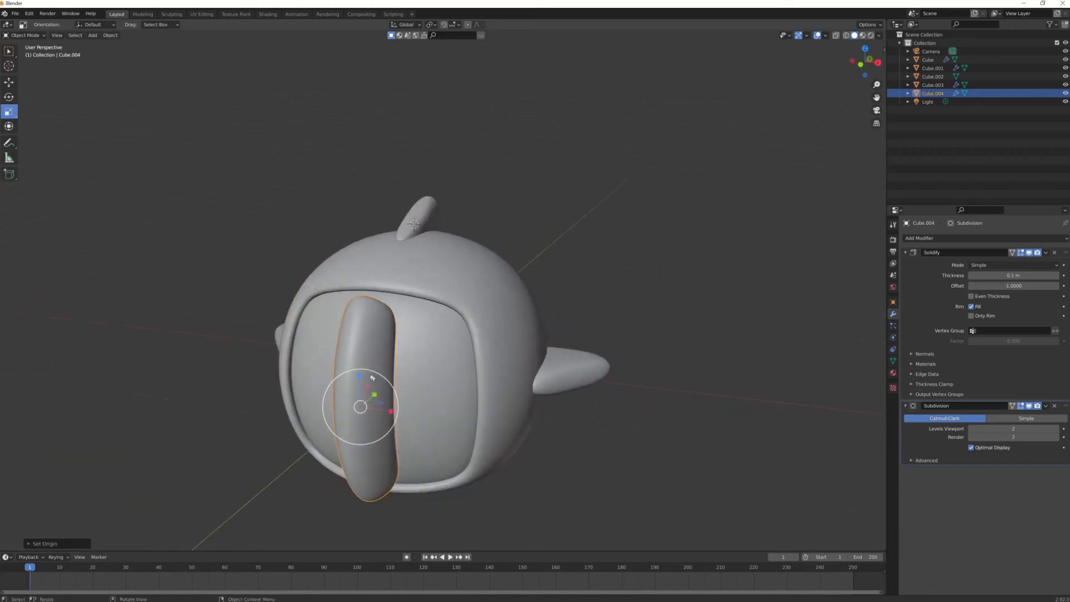
drag(359, 381, 360, 393)
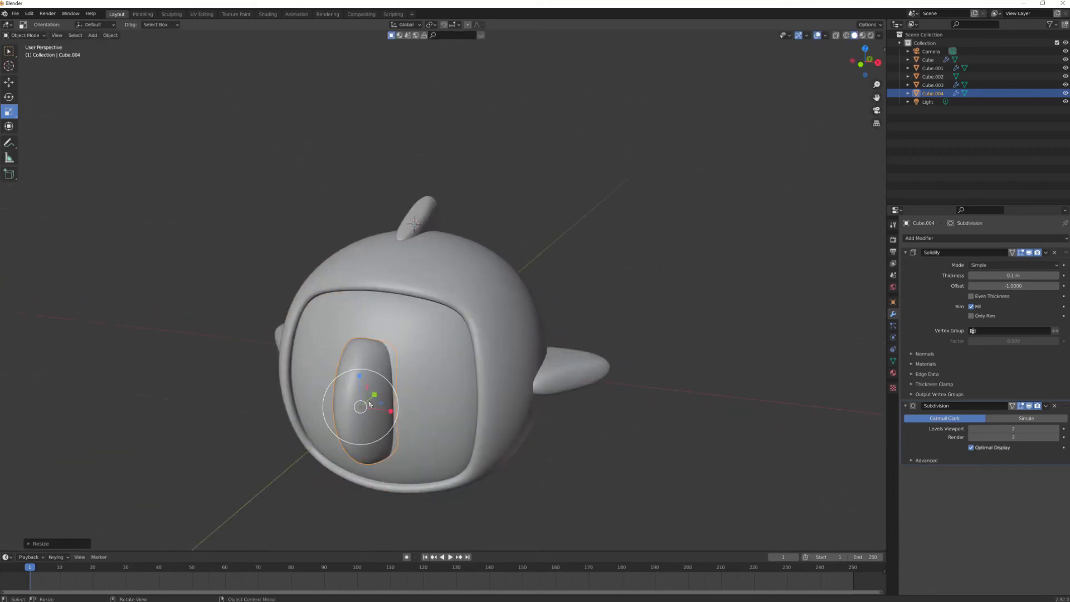
middle_drag(353, 389, 322, 400)
key(g)
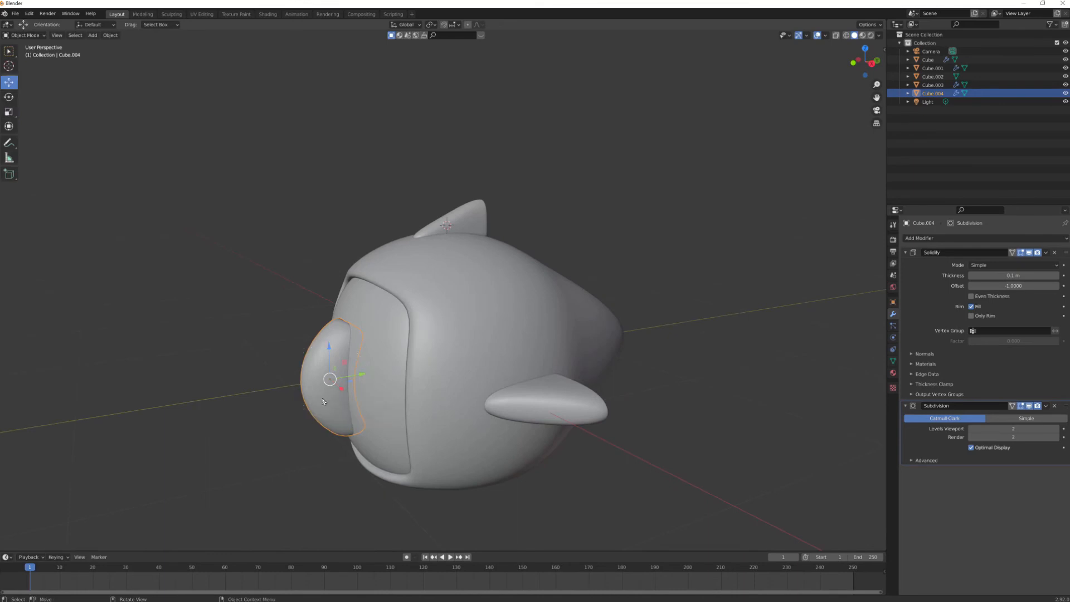
drag(357, 379, 340, 374)
click(304, 383)
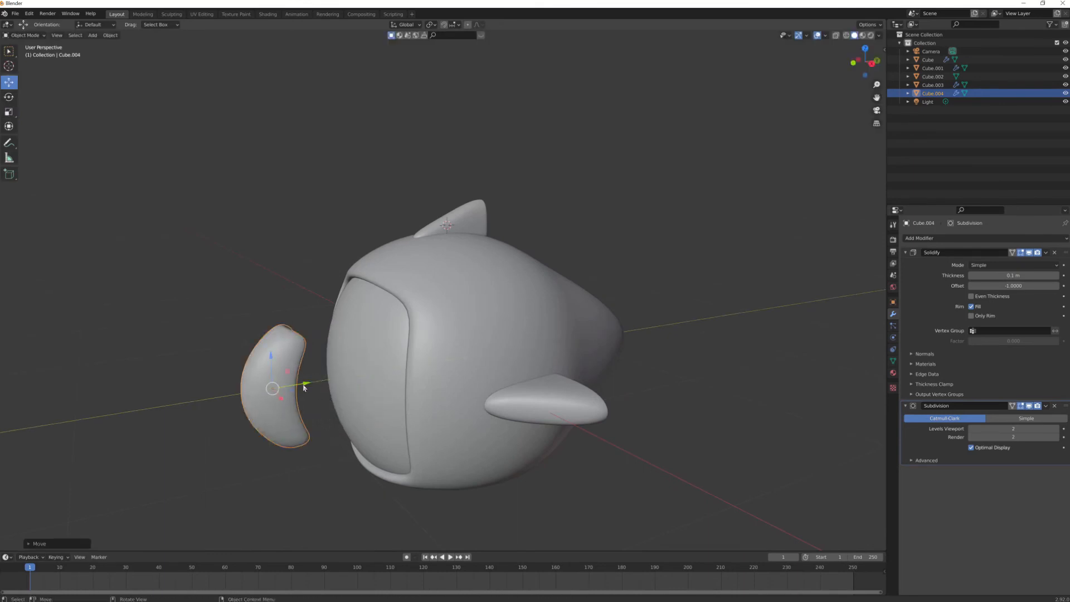
Flatten the strip along Y and shrink it along Z and X into a small rounded plate
middle_drag(304, 384, 273, 382)
key(shift+space)
key(s)
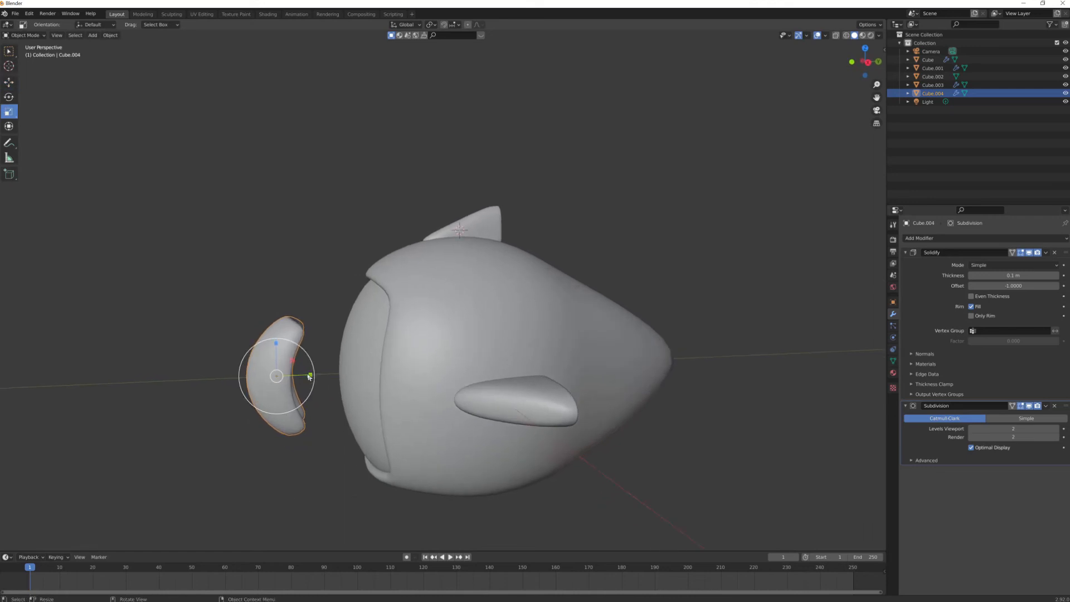
drag(310, 375, 282, 377)
scroll(282, 377, up, 2)
middle_drag(282, 377, 336, 376)
scroll(336, 377, down, 3)
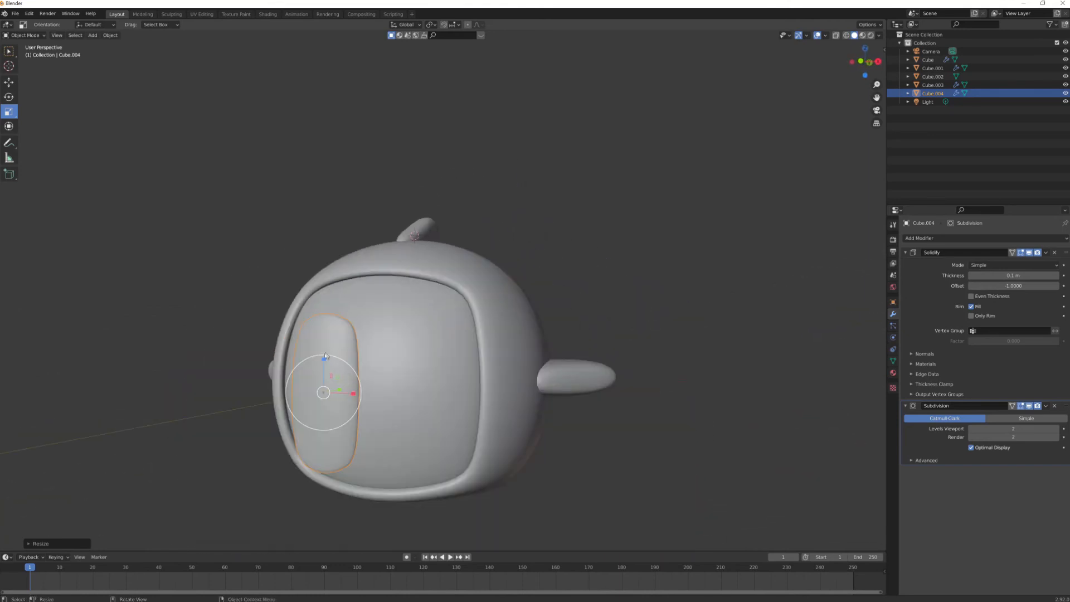
drag(324, 359, 349, 400)
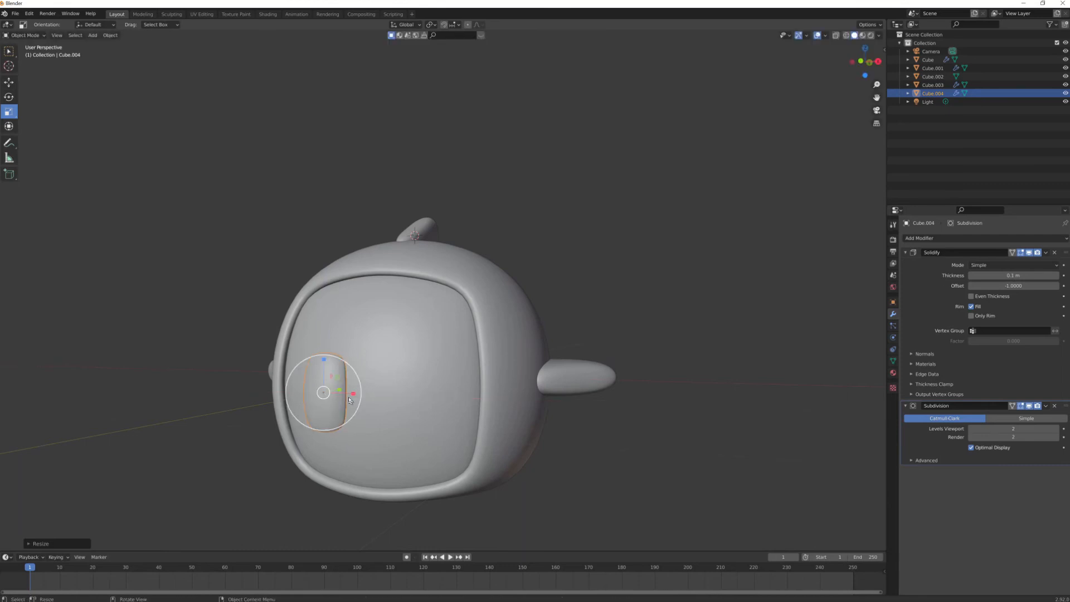
Move the small plate along positive X and raise it along Z to an eye position in front of the panel
middle_drag(349, 400, 401, 404)
key(g)
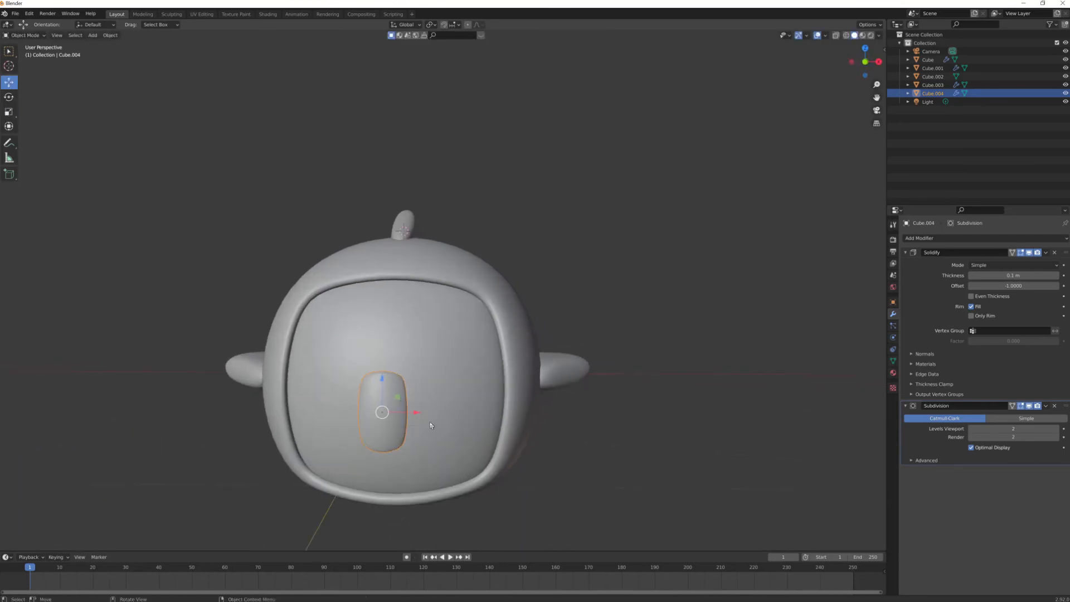
click(430, 418)
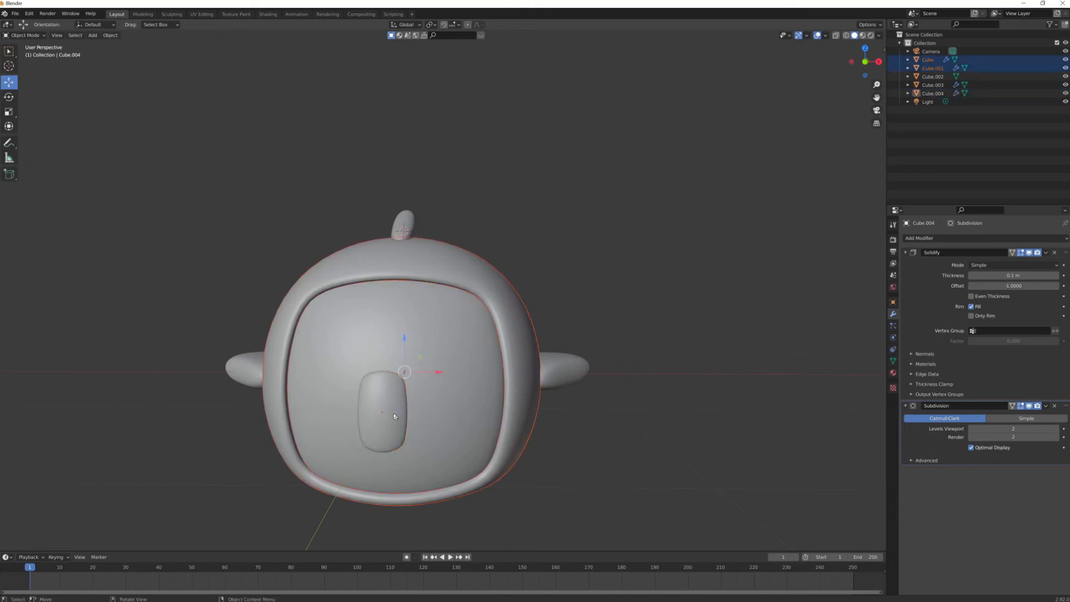
shift+click(396, 417)
drag(413, 416, 471, 415)
key(KP_1)
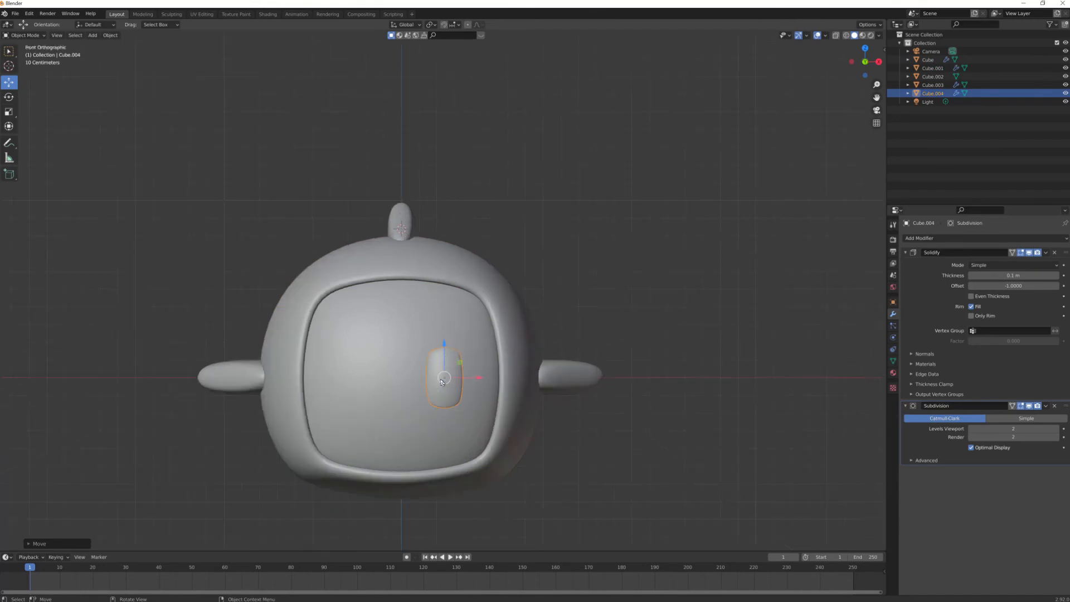
drag(444, 352, 449, 318)
drag(486, 351, 473, 351)
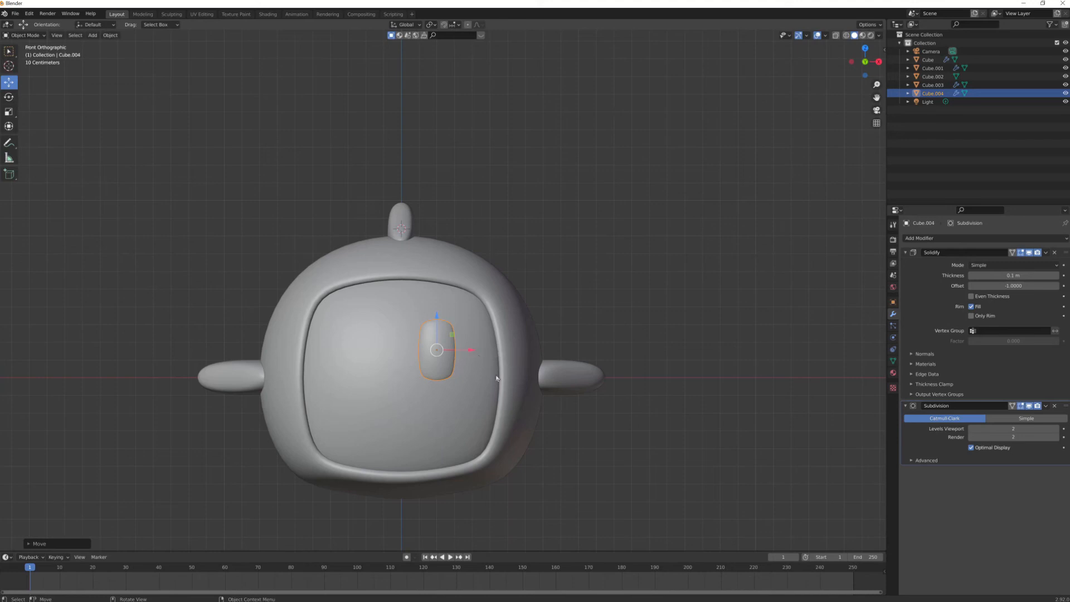
click(627, 310)
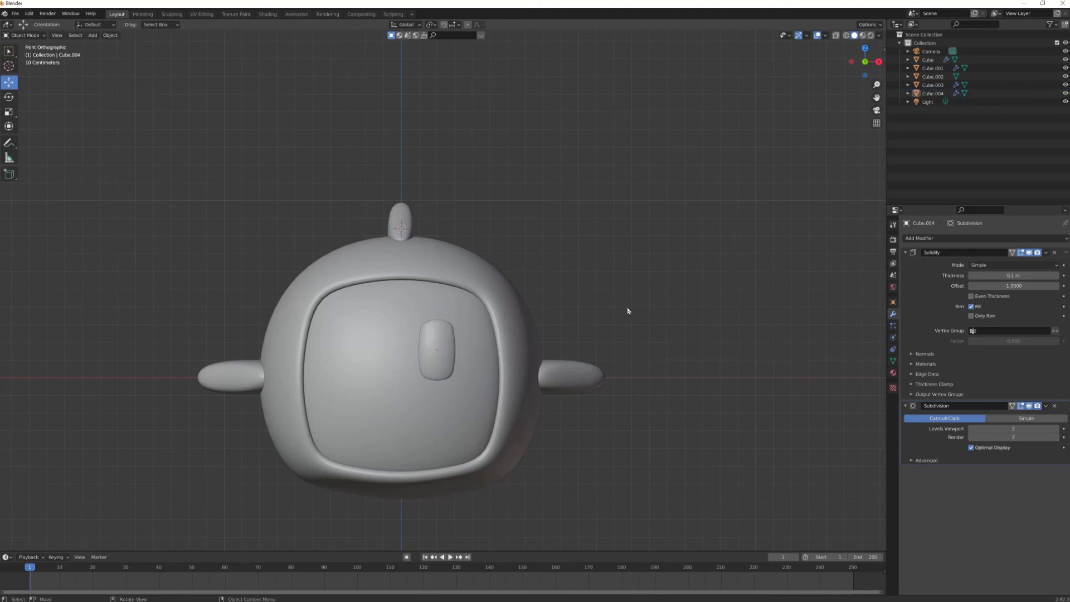
Scale the eye plate slightly wider along X and slightly taller along Z
click(451, 358)
key(shift+space)
key(s)
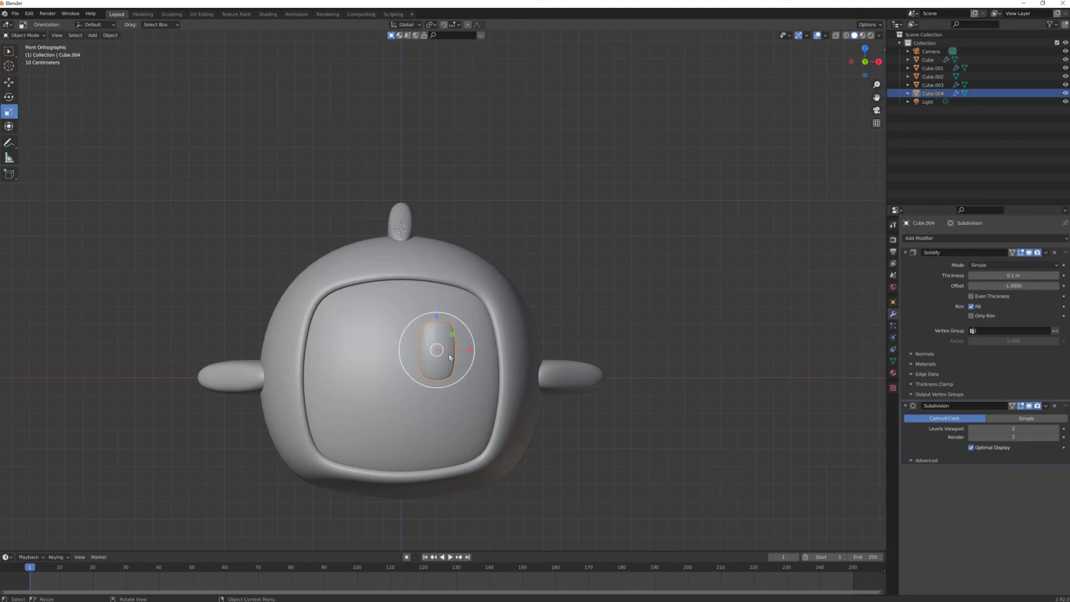
middle_drag(467, 378, 410, 422)
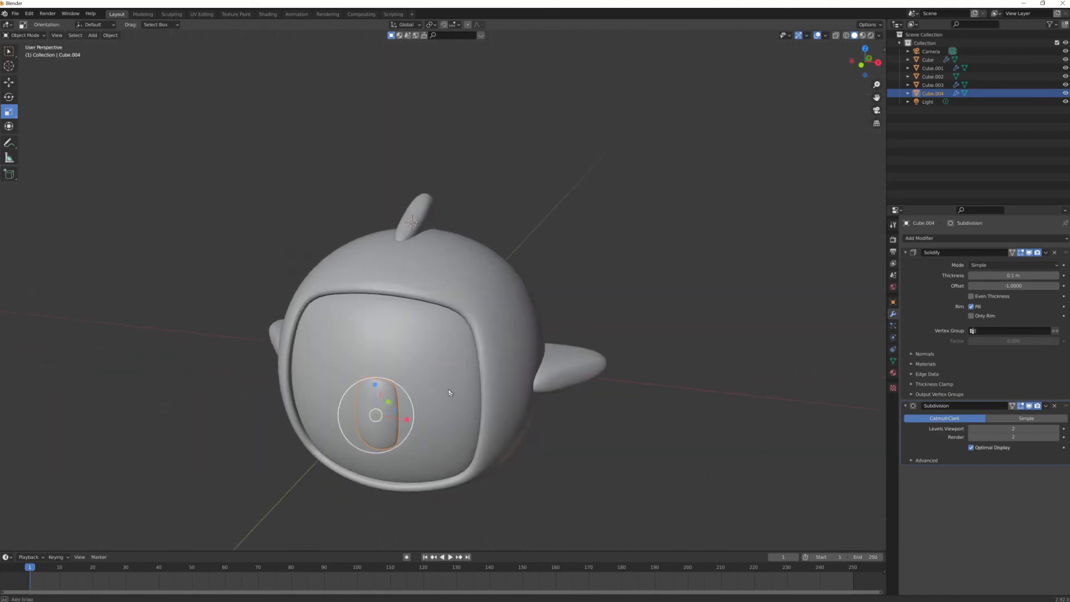
key(s)
click(410, 421)
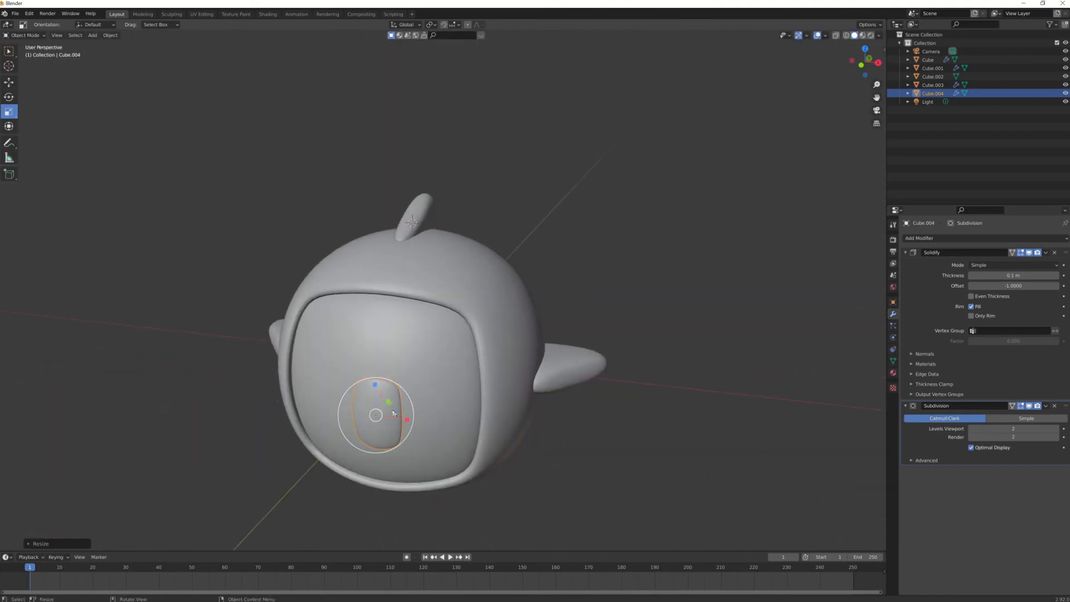
drag(376, 385, 374, 378)
key(KP_1)
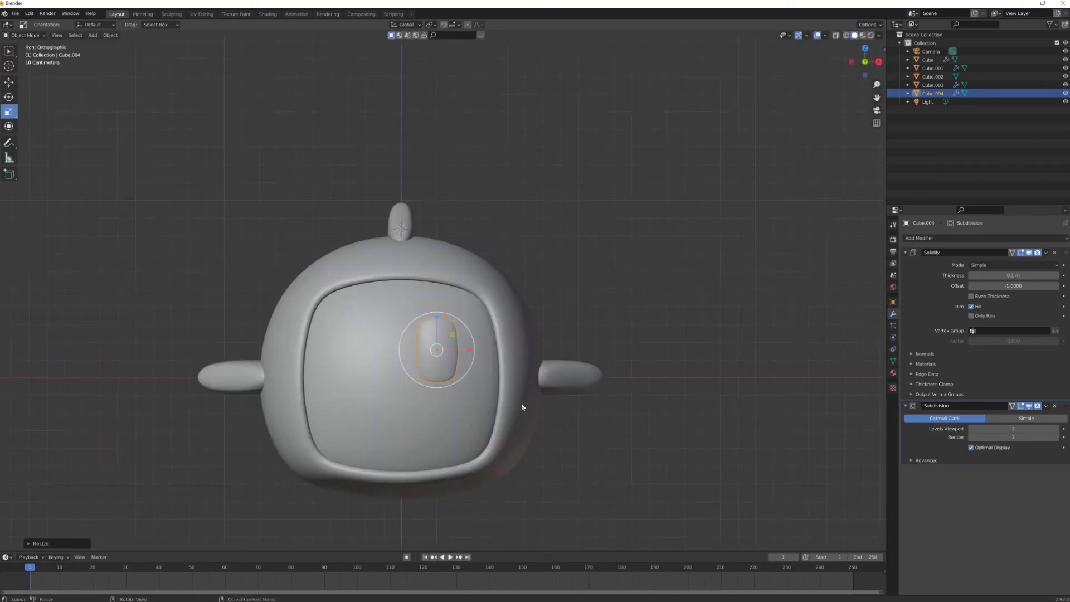
click(547, 340)
Move the eye plate back along Y into the front panel and shift it outward along positive X
click(442, 359)
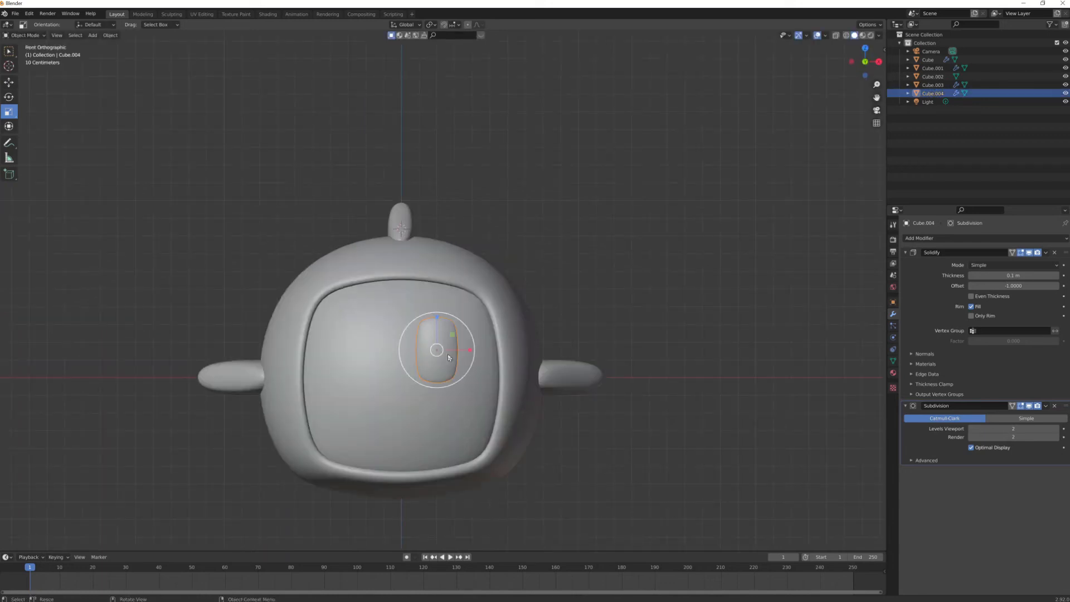
key(shift+space)
key(g)
middle_drag(472, 365, 321, 363)
drag(321, 361, 397, 350)
scroll(365, 382, up, 3)
scroll(366, 381, up, 1)
middle_drag(314, 403, 385, 366)
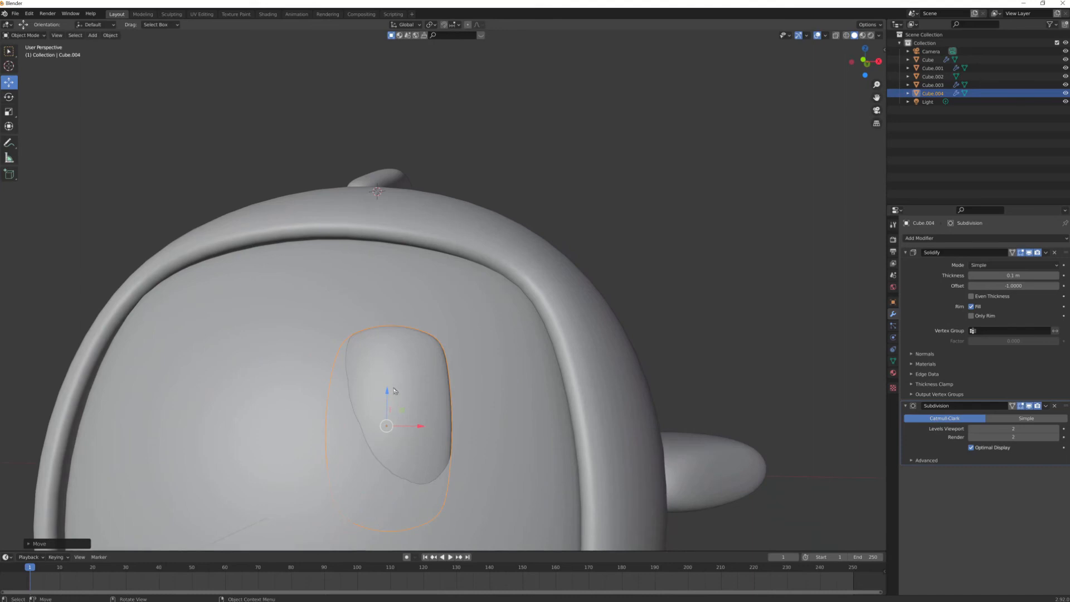
drag(420, 430, 458, 430)
Tilt the eye plate about X to follow the panel's curve and shift it a little further outward along X
key(r)
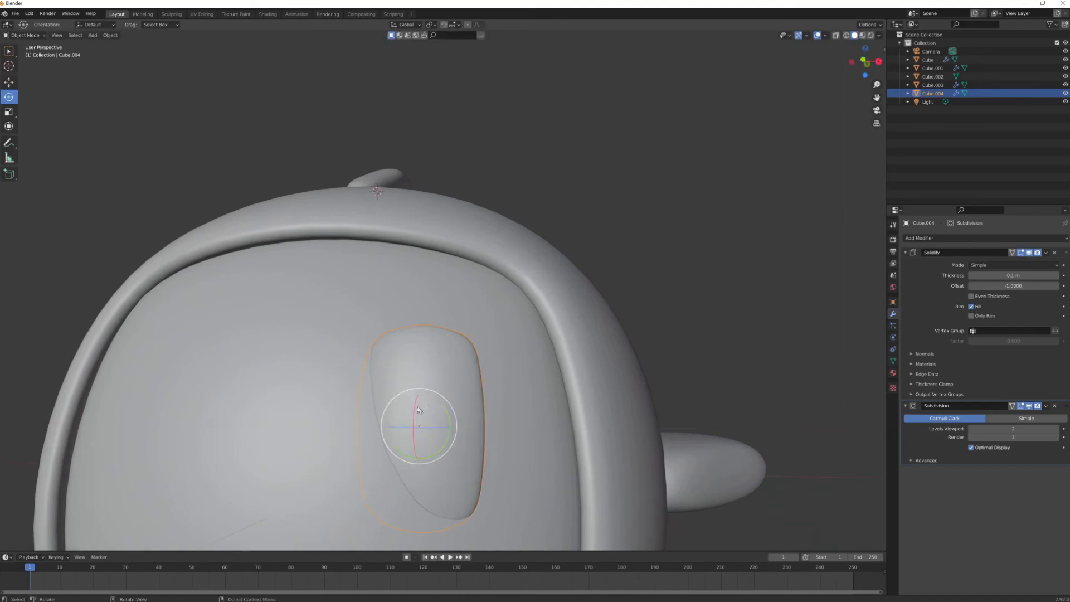
mouse_move(414, 417)
mouse_down()
mouse_move(413, 408)
mouse_move(416, 427)
mouse_up()
key(shift+space)
key(g)
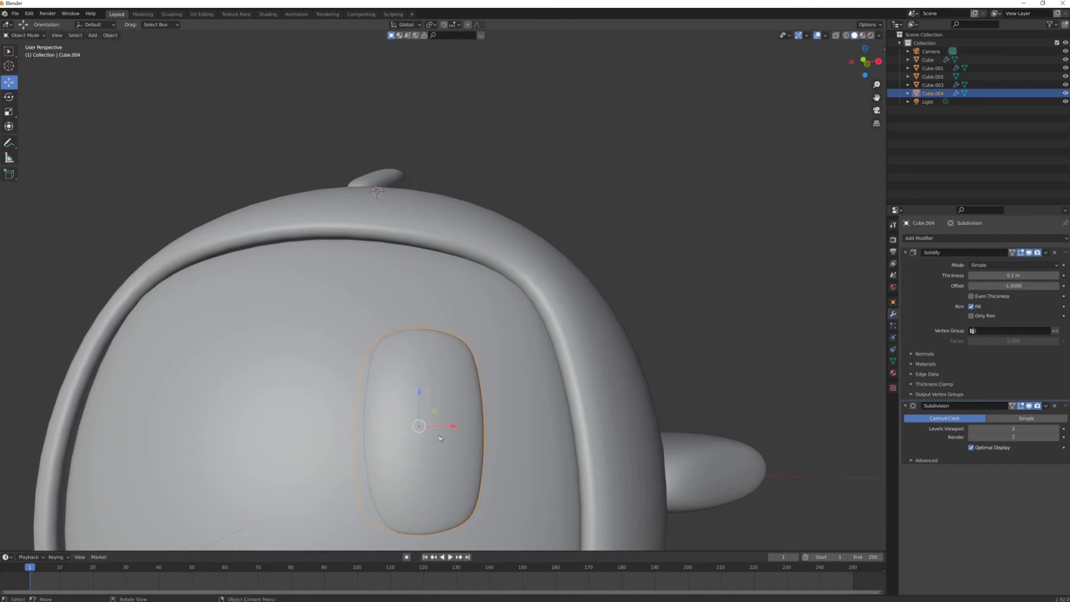
middle_drag(442, 422, 336, 363)
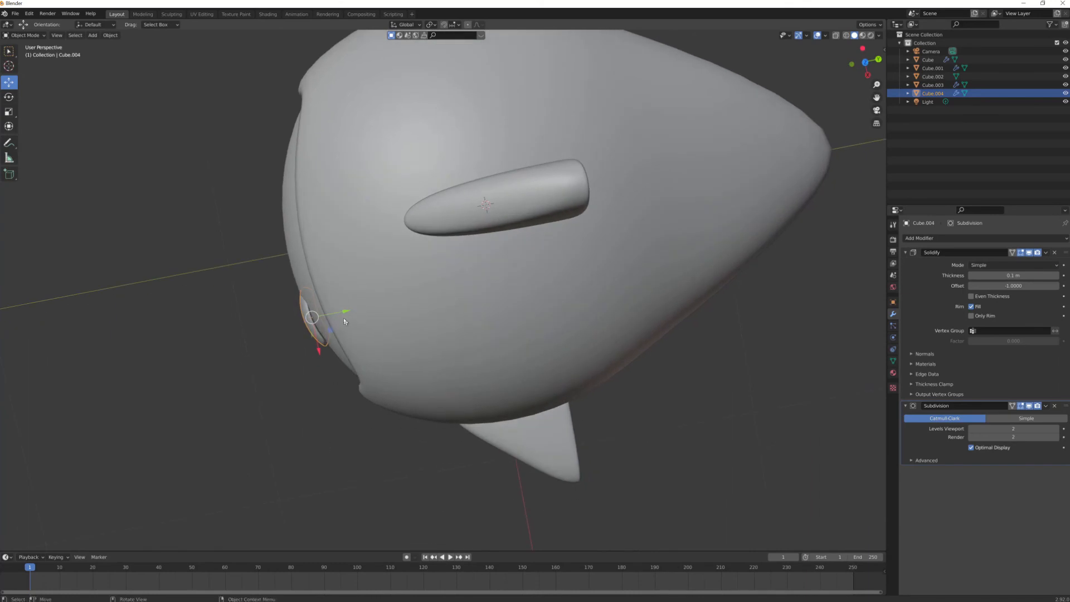
drag(322, 351, 329, 358)
Rotate the eye plate slightly about Z to match the panel's curvature and push it along Y against the panel
key(shift+space)
key(r)
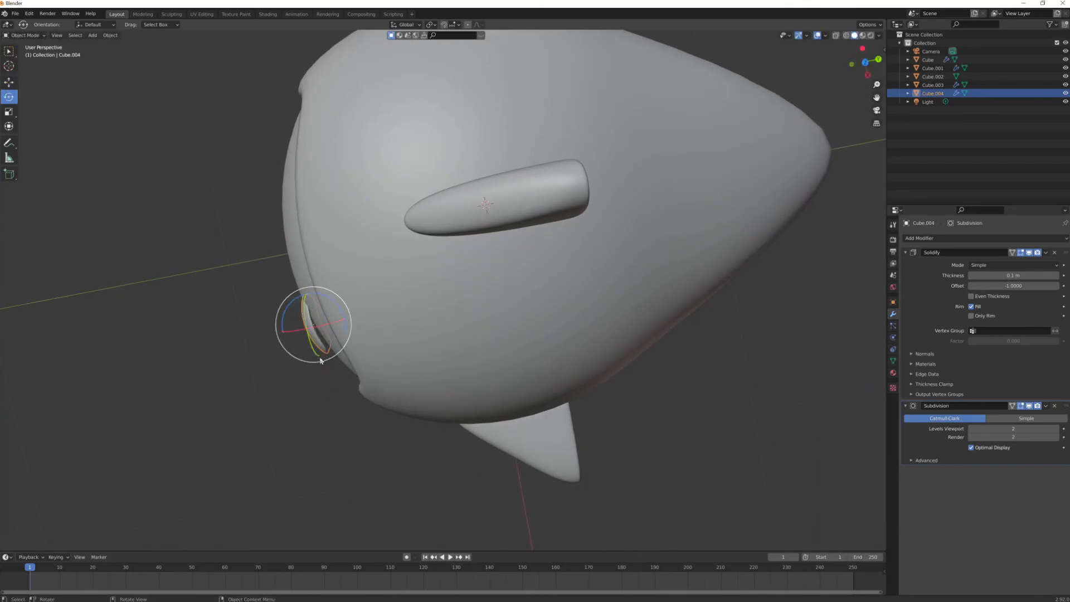
drag(287, 313, 288, 317)
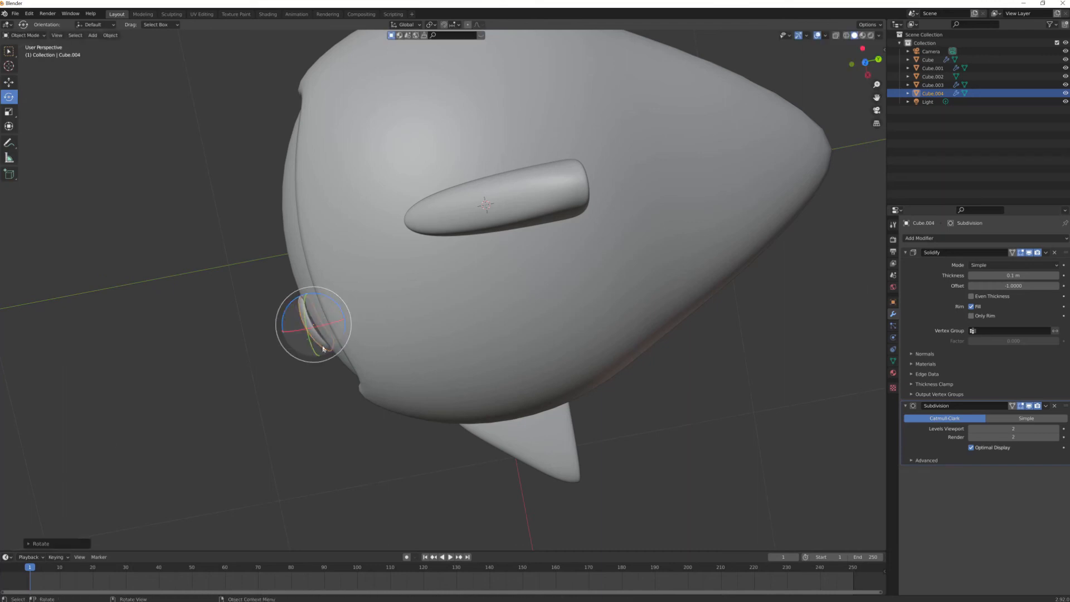
middle_drag(288, 317, 572, 359)
key(shift+space)
key(g)
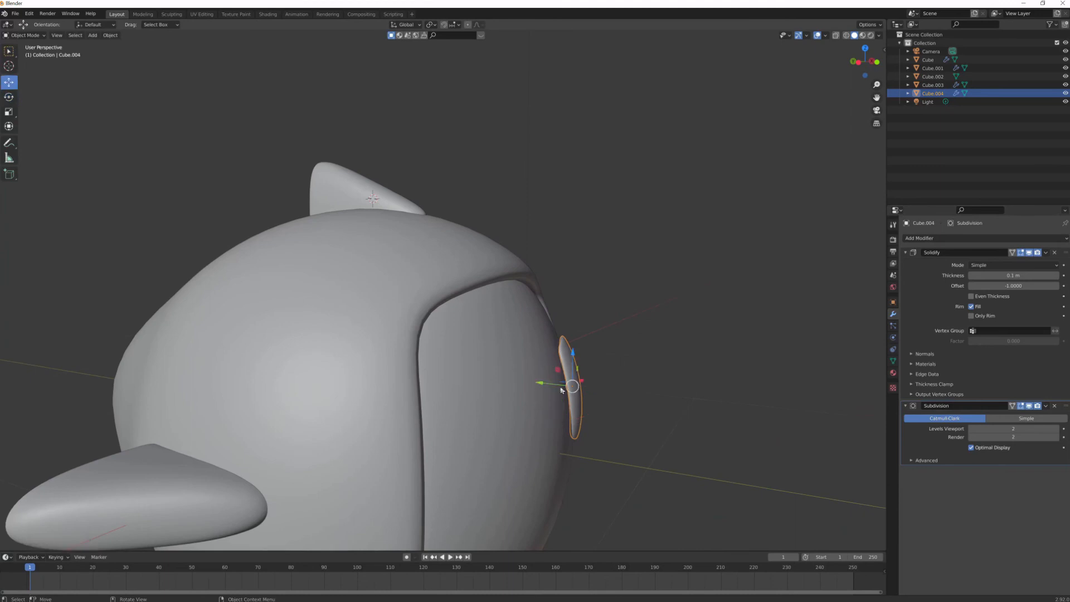
drag(540, 386, 535, 383)
click(650, 382)
middle_drag(650, 382, 580, 373)
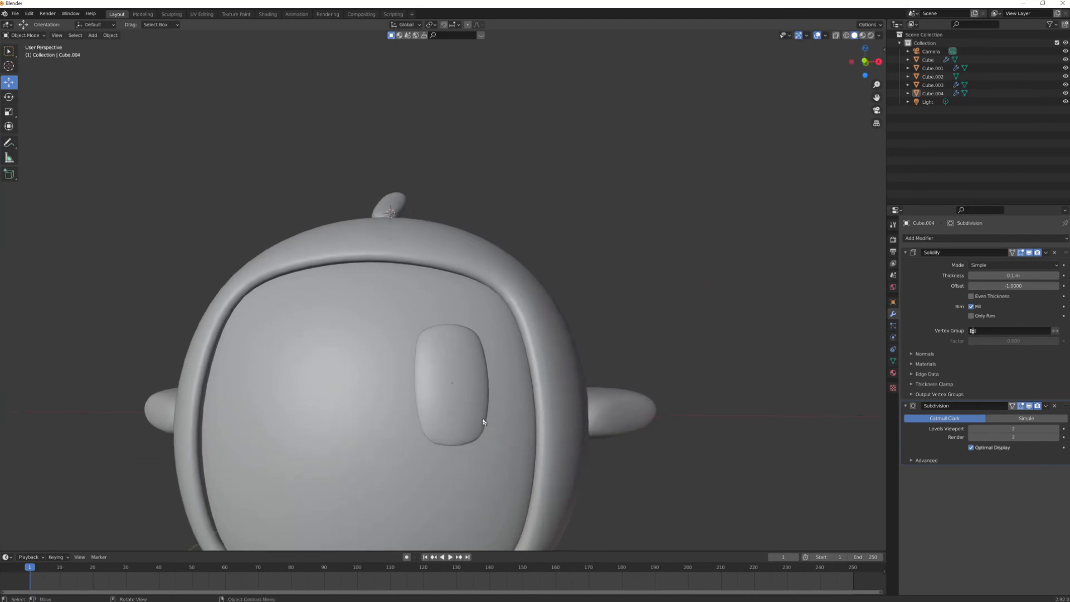
Rotate the eye plate about 2.7° around the Y axis in front view to straighten it
key(KP_1)
scroll(483, 417, down, 1)
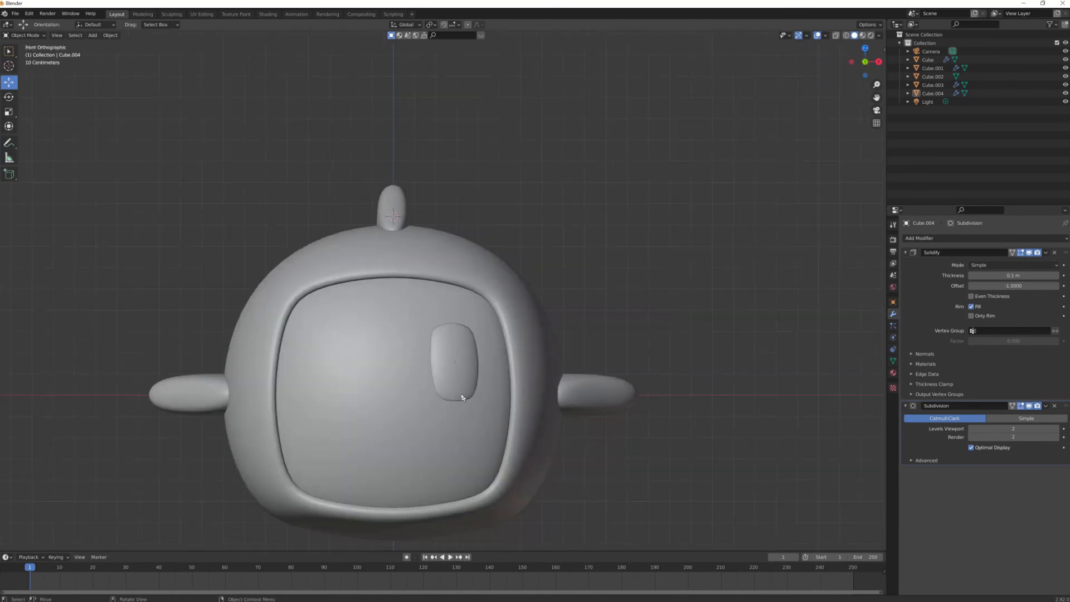
click(462, 397)
key(shift+space)
key(r)
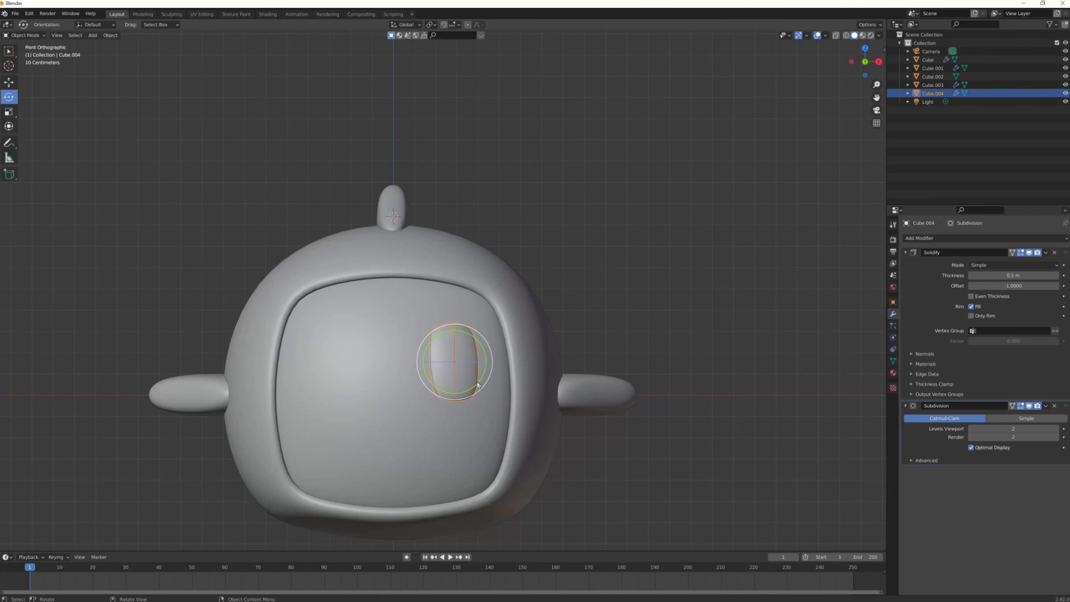
drag(478, 386, 474, 383)
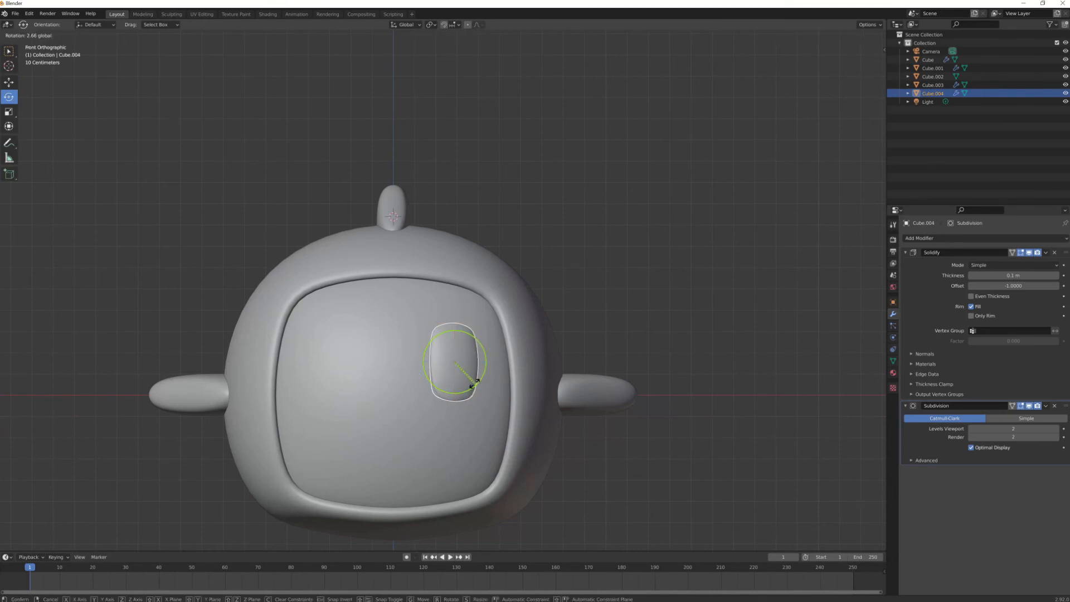
drag(474, 383, 474, 383)
click(654, 337)
scroll(593, 347, down, 2)
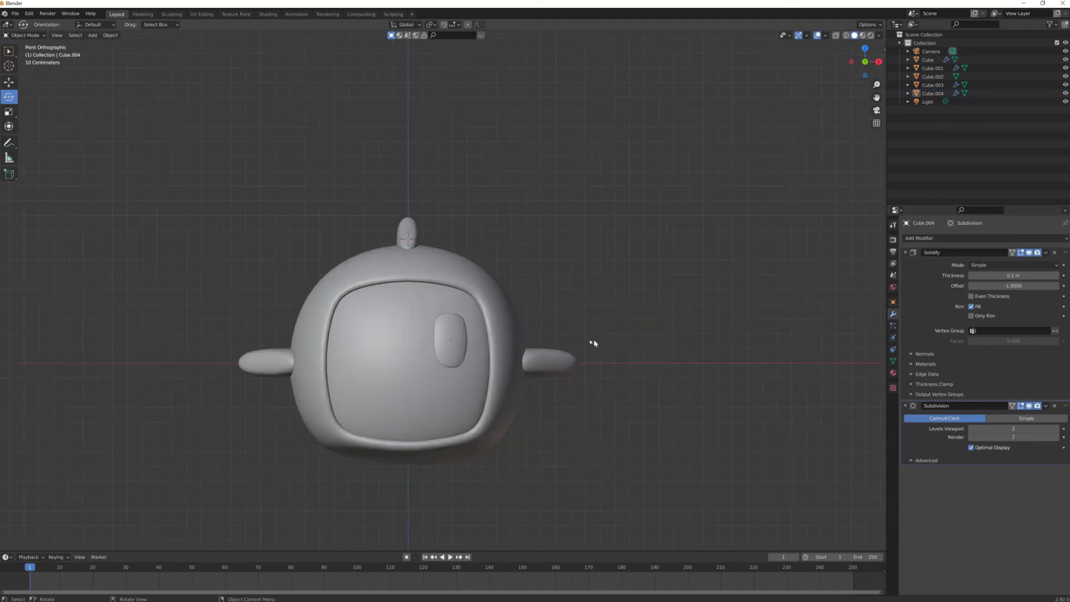
Shift the eye plate slightly inward along negative X on the front panel in front view
click(459, 357)
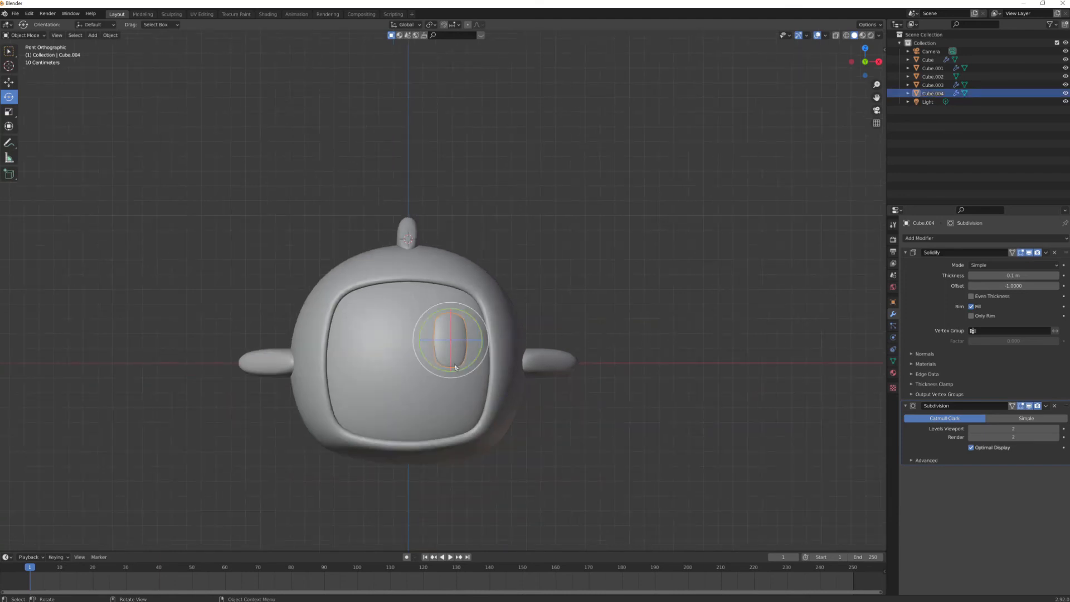
key(g)
drag(485, 344, 479, 341)
scroll(461, 382, up, 3)
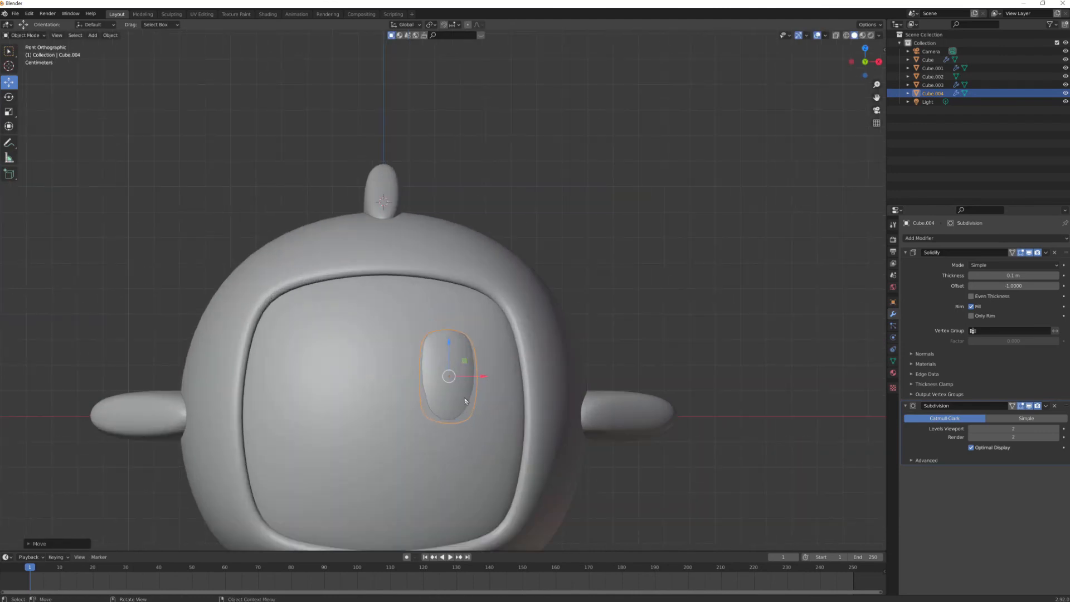
Rotate the eye plate slightly about Z and pull it forward along negative Y out of the front panel
key(r)
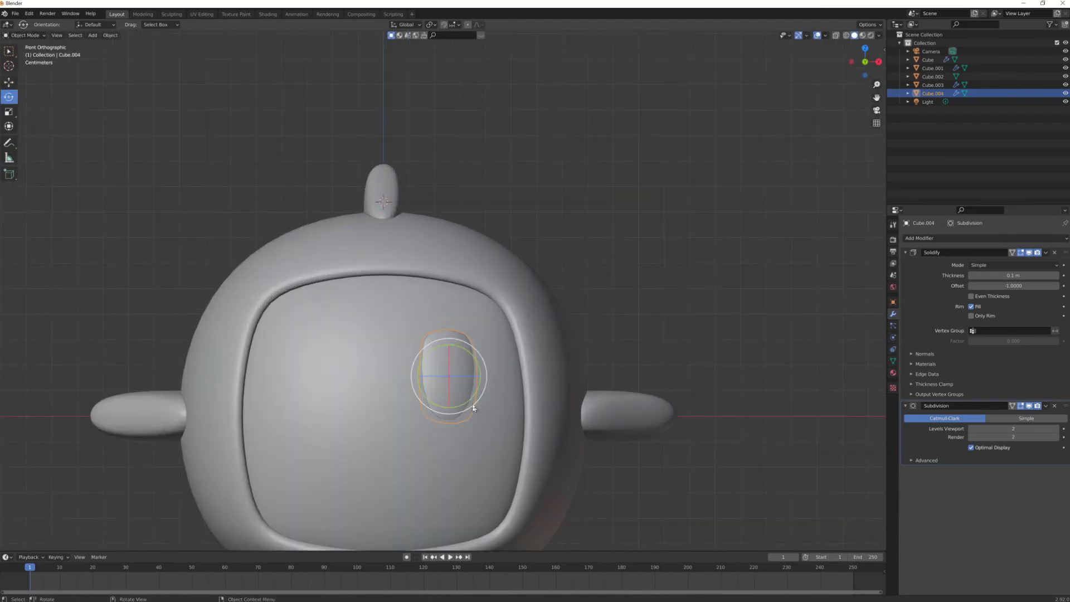
drag(441, 380, 442, 379)
key(g)
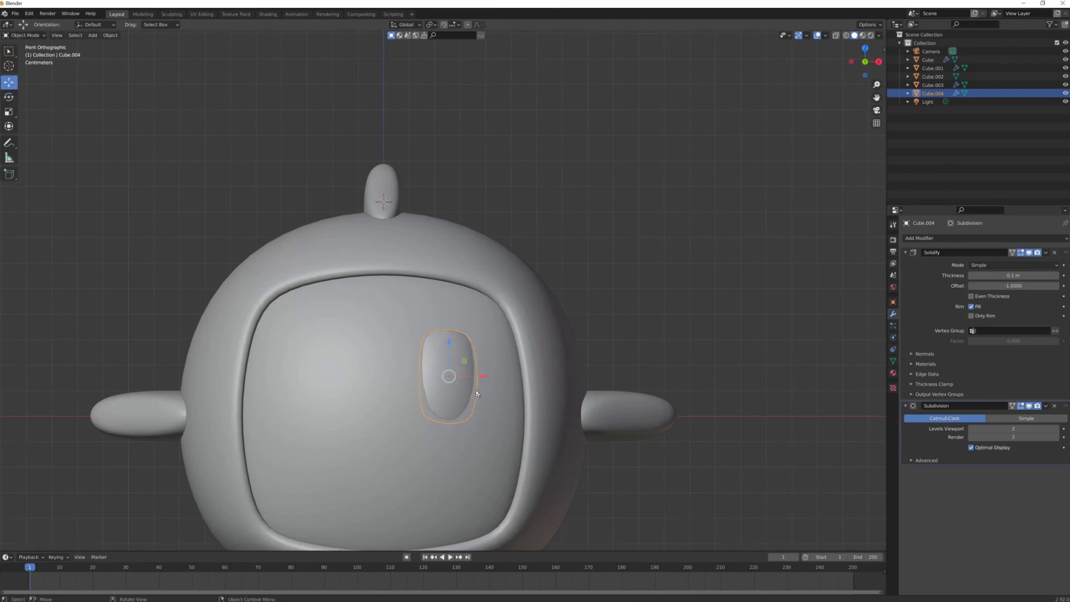
middle_drag(477, 393, 377, 407)
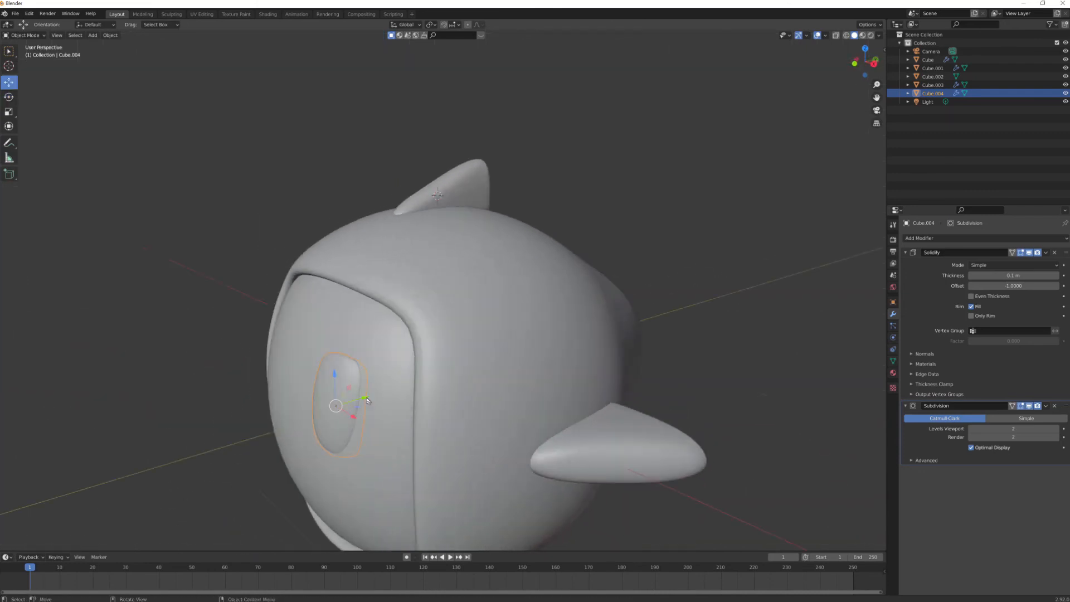
drag(368, 400, 351, 421)
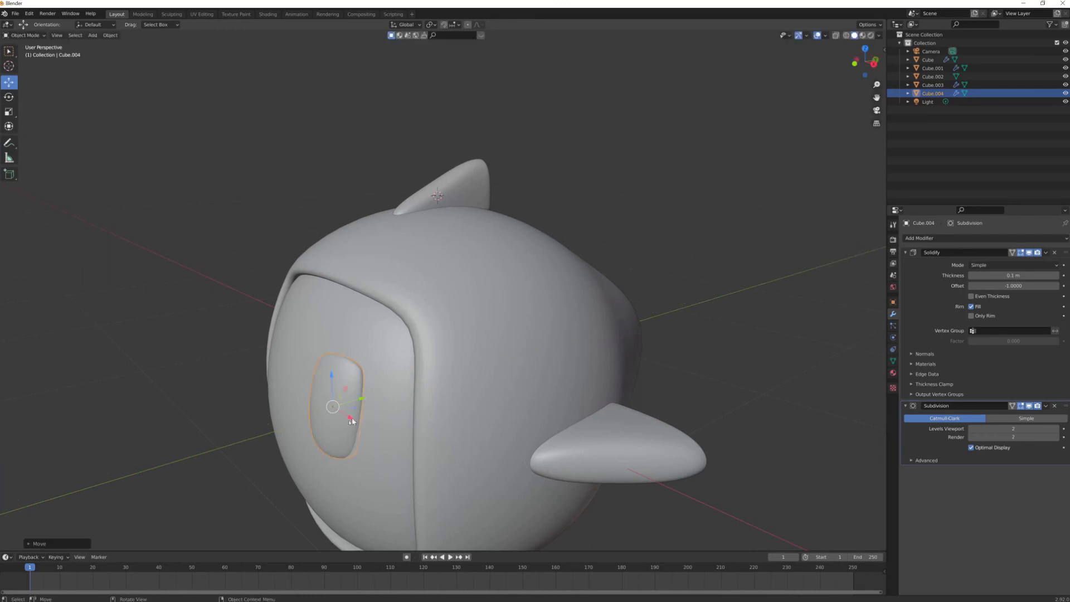
click(189, 380)
middle_drag(188, 380, 330, 378)
key(KP_1)
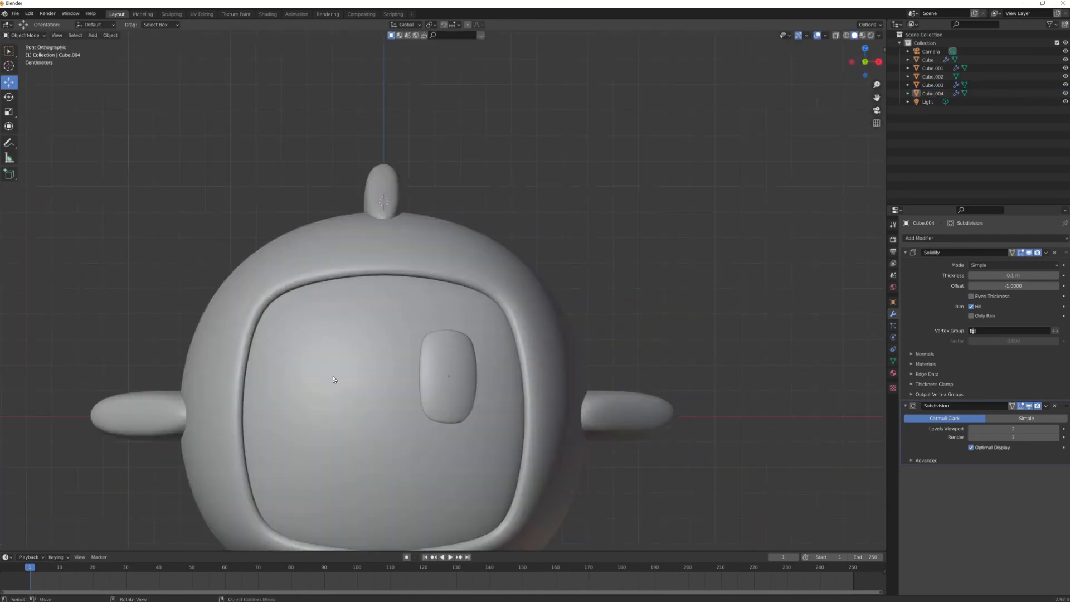
Fine-tune the eye plate's rotation about Z in front view and check its fit against the front panel
click(443, 402)
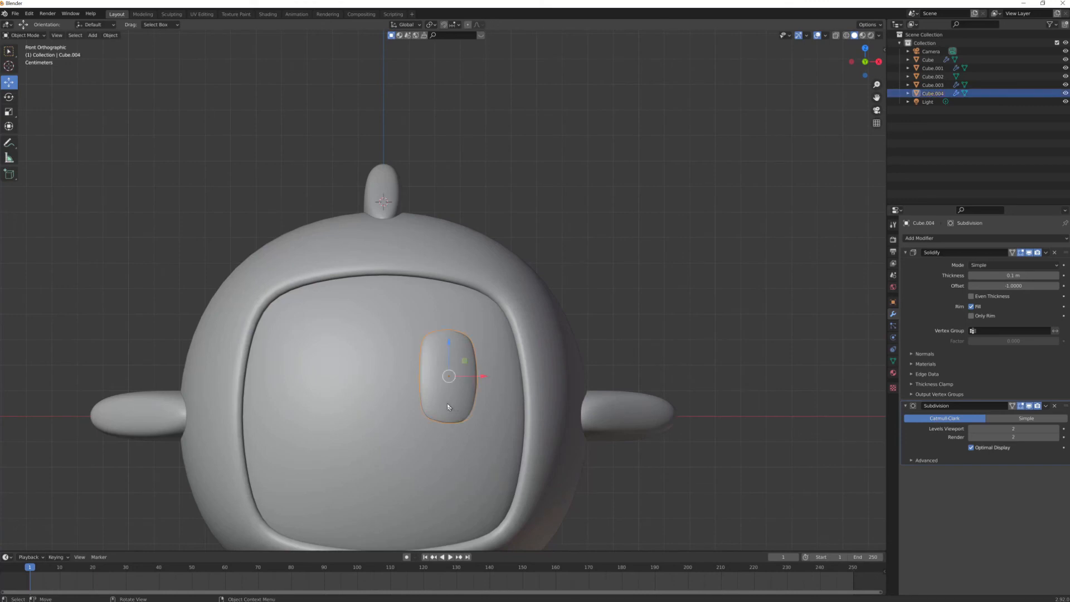
key(r)
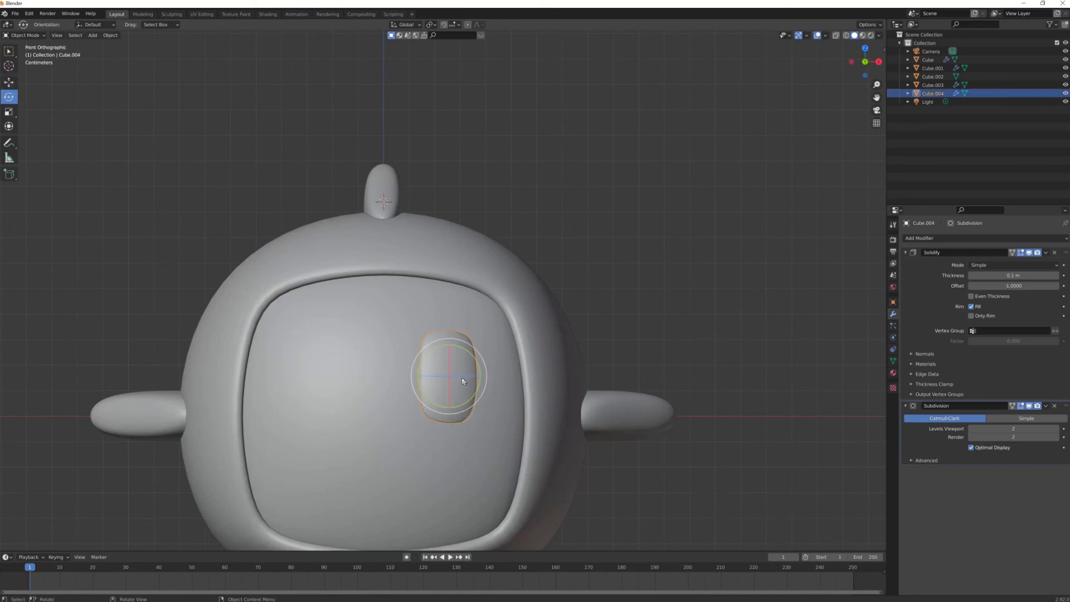
drag(462, 381, 462, 379)
click(623, 326)
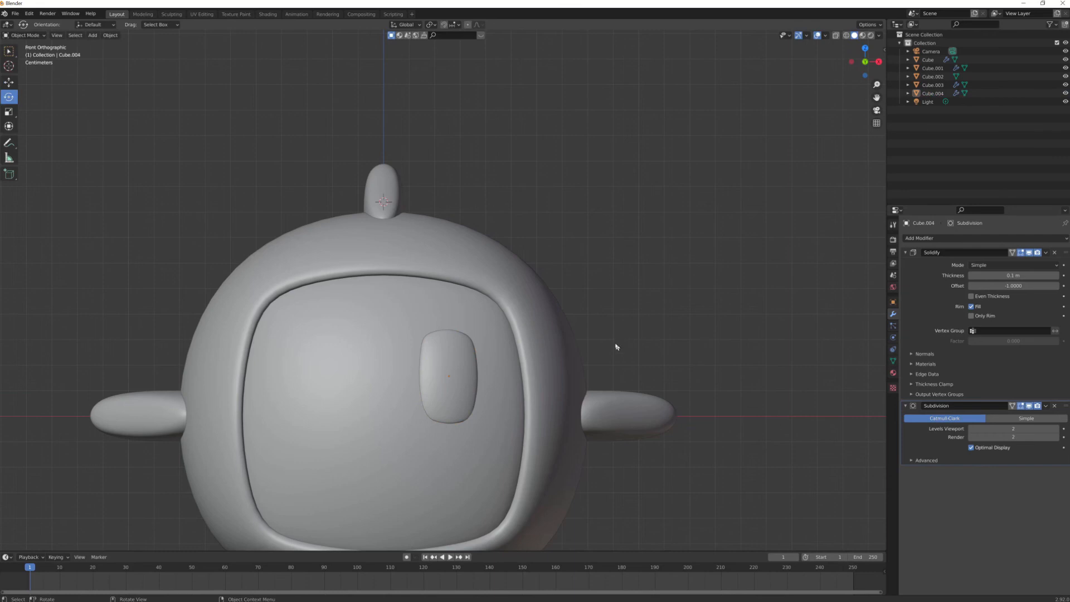
middle_drag(616, 346, 585, 346)
scroll(626, 349, down, 2)
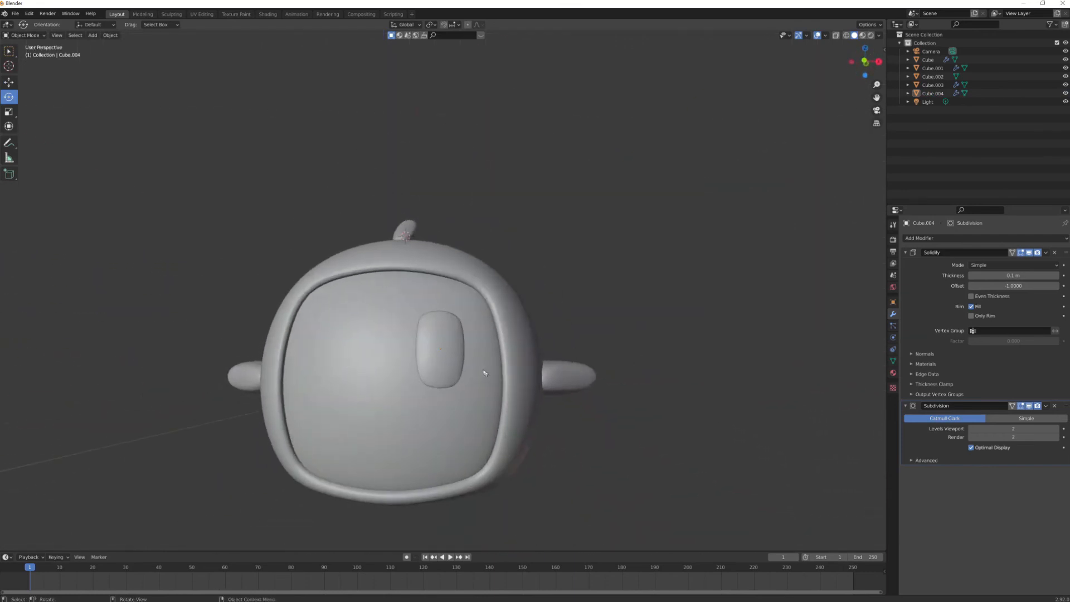
Add a Mirror modifier to the eye plate on the X axis, using the front panel (Cube.001) as mirror object
click(449, 373)
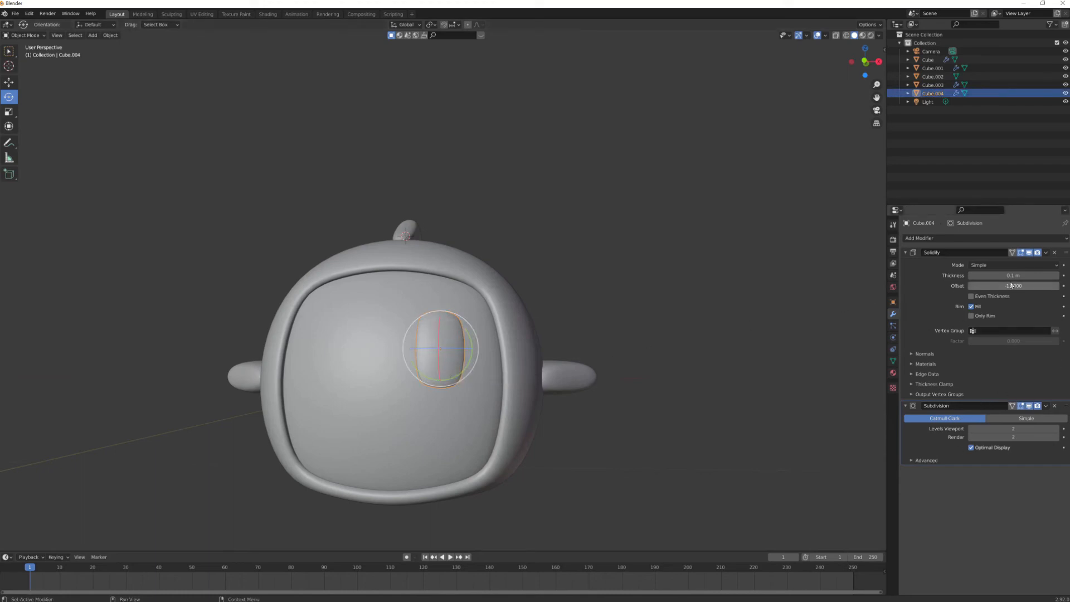
click(1051, 239)
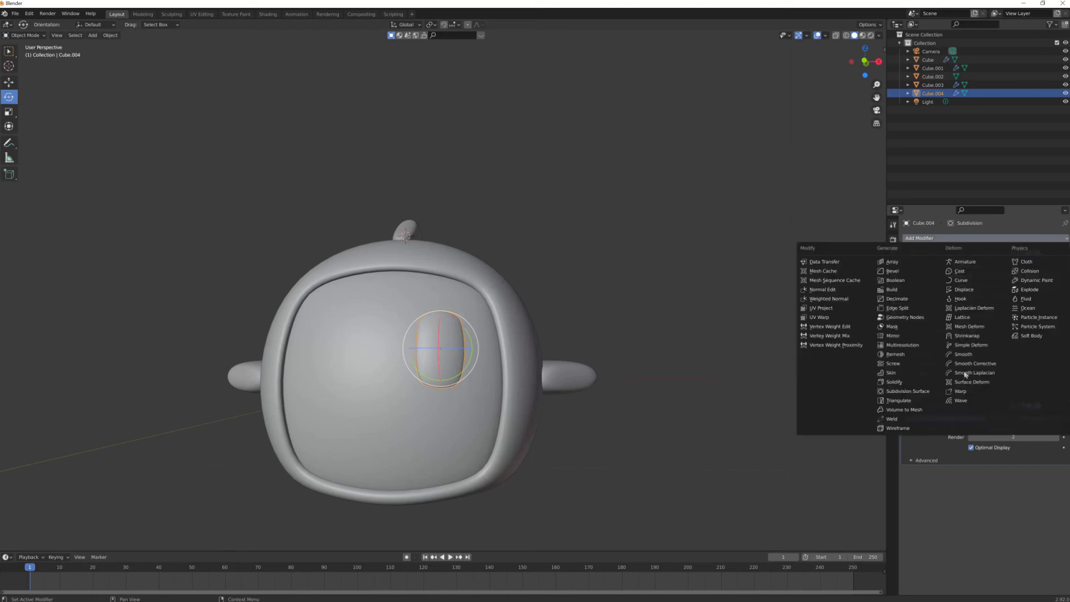
click(894, 336)
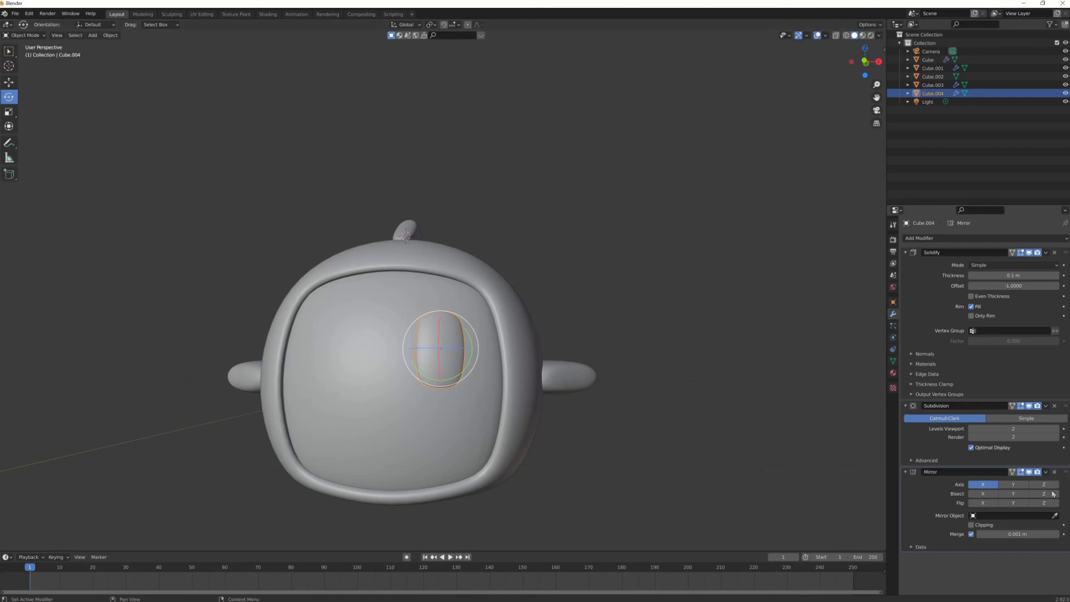
click(1057, 517)
click(453, 424)
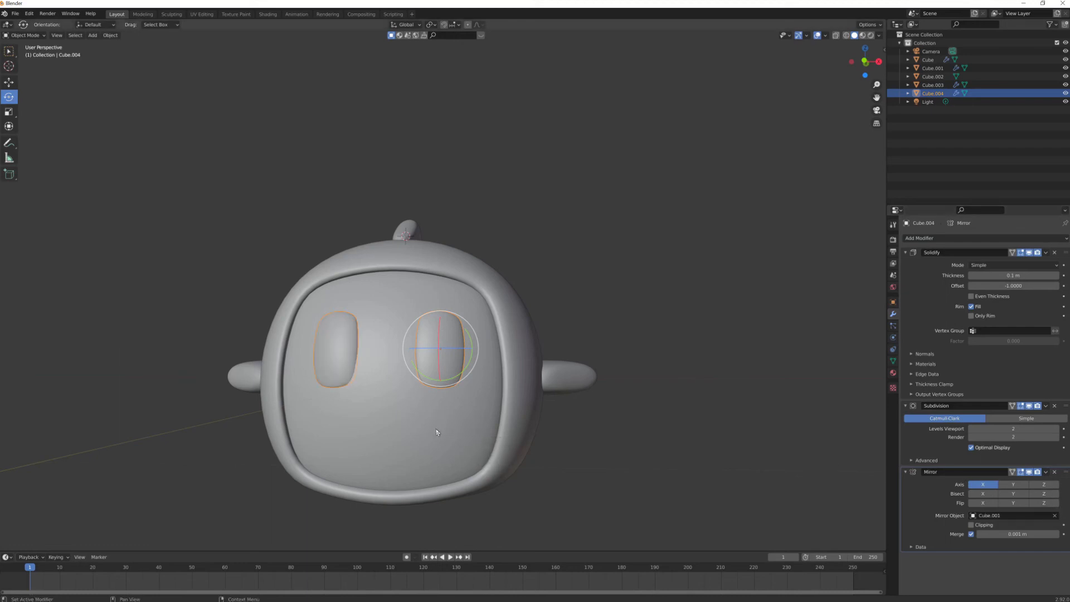
click(638, 303)
scroll(624, 309, down, 2)
middle_drag(544, 339, 649, 332)
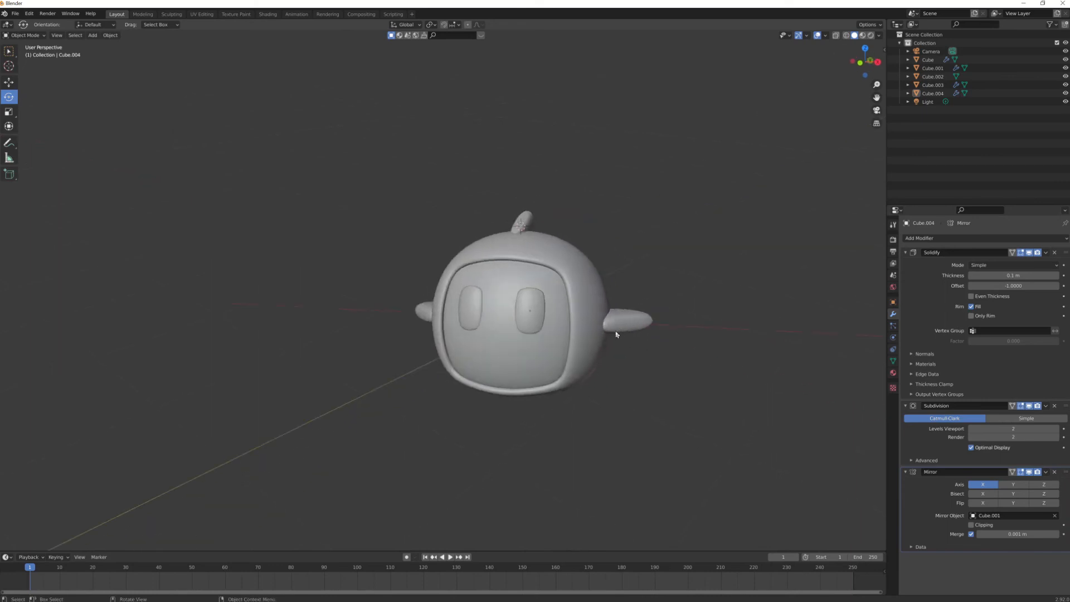
scroll(616, 333, up, 1)
scroll(615, 333, up, 1)
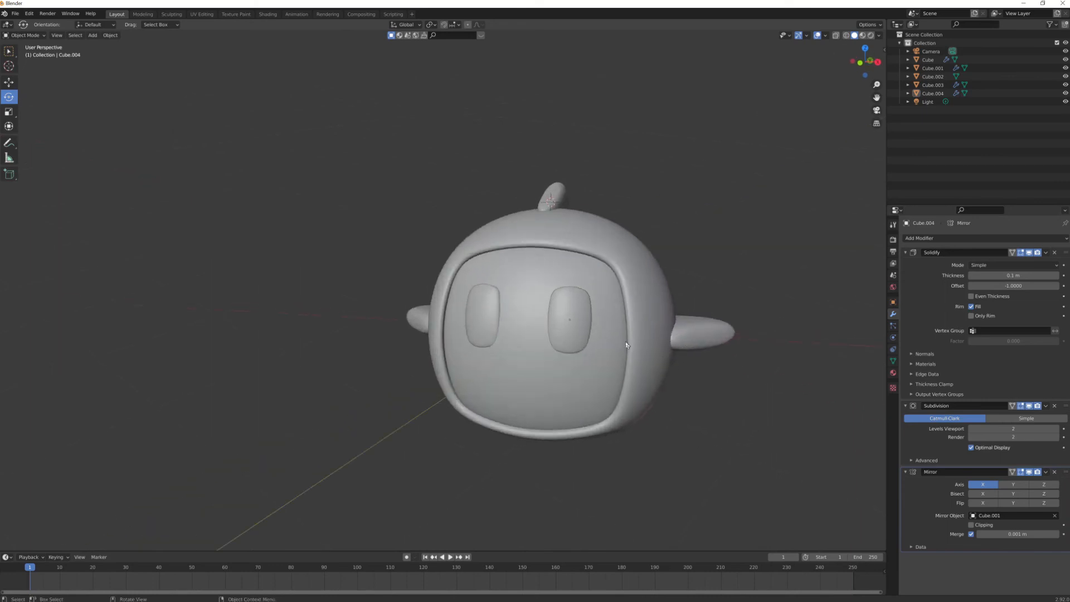
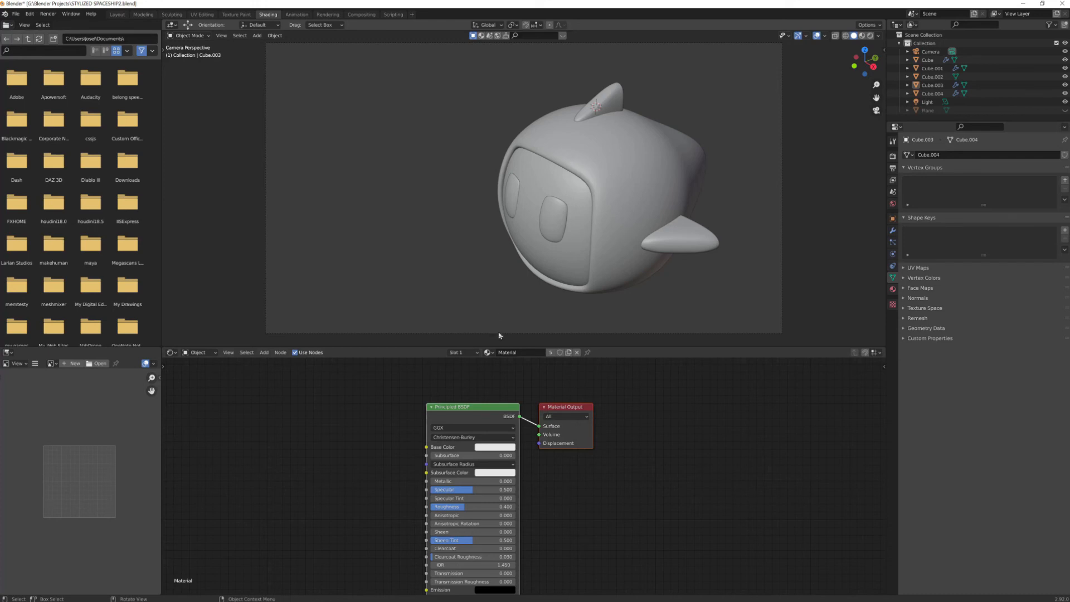
Make a separate copy of the side vents' shared material and name it plane
click(488, 352)
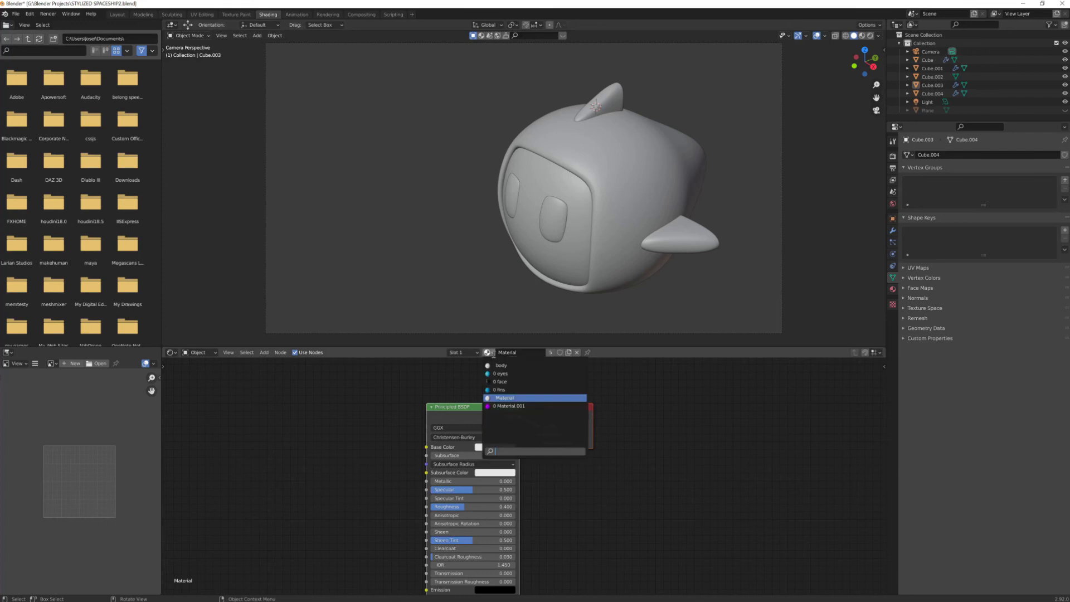
click(518, 395)
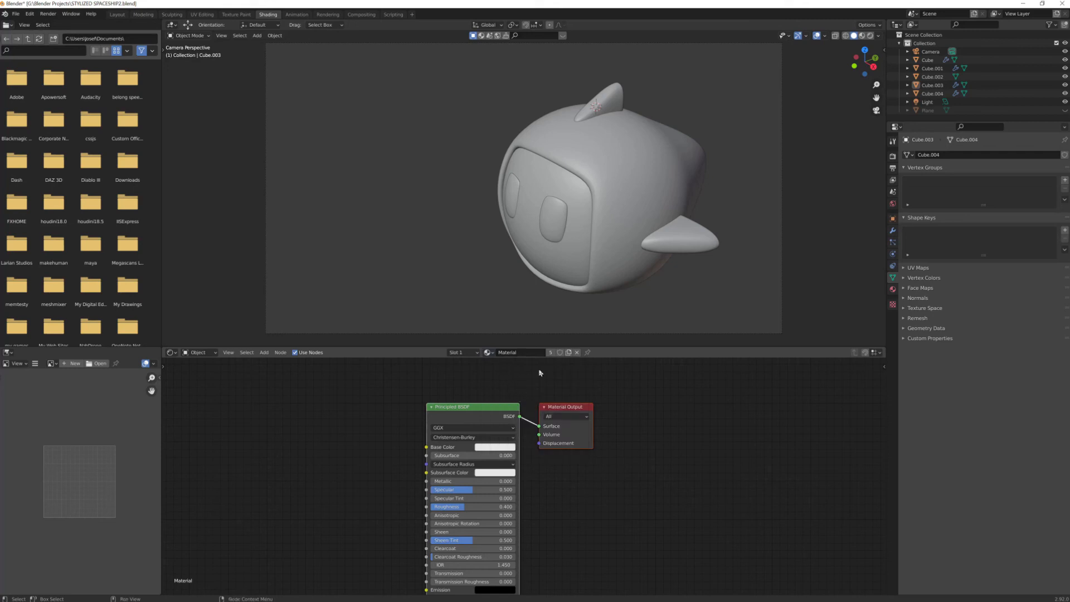
click(569, 353)
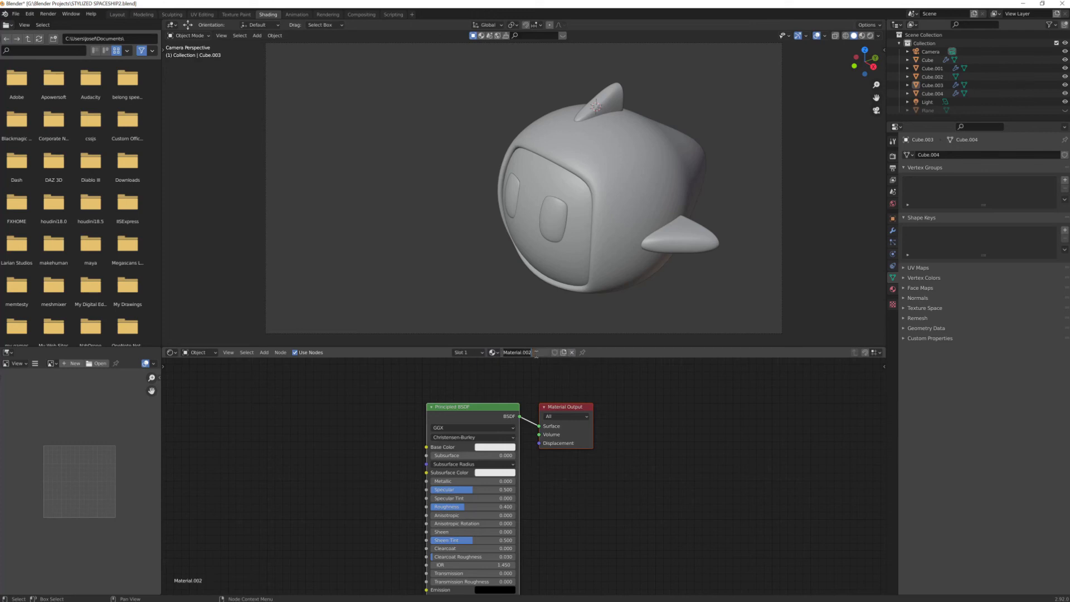
text(plane)
key(Return)
text(ey)
key(BackSpace)
key(BackSpace)
key(BackSpace)
key(Escape)
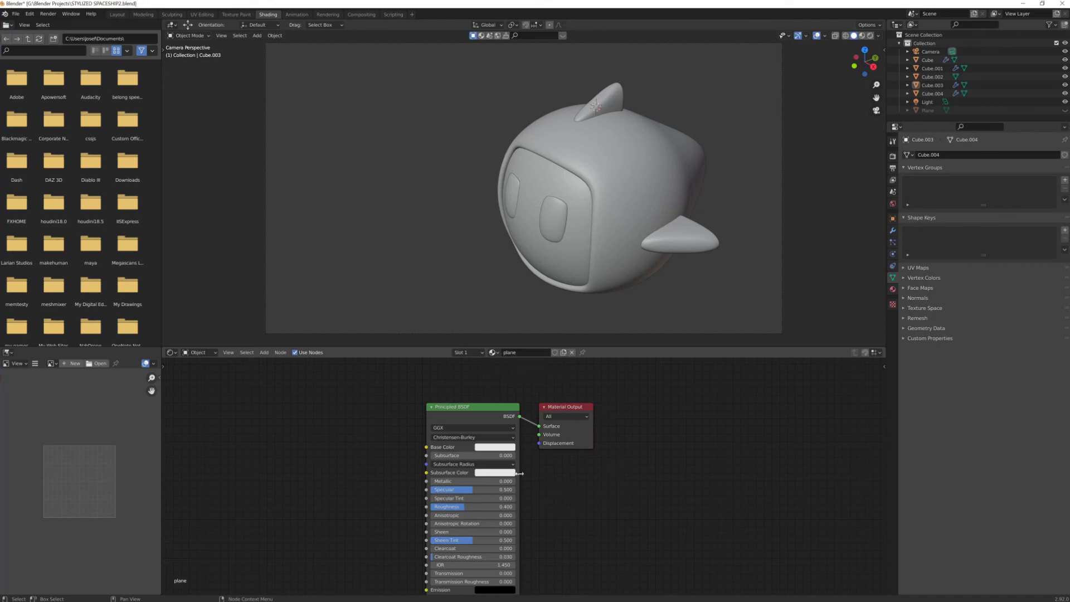
Assign the existing eyes material to the eye plates and display the viewport in rendered shading
click(549, 213)
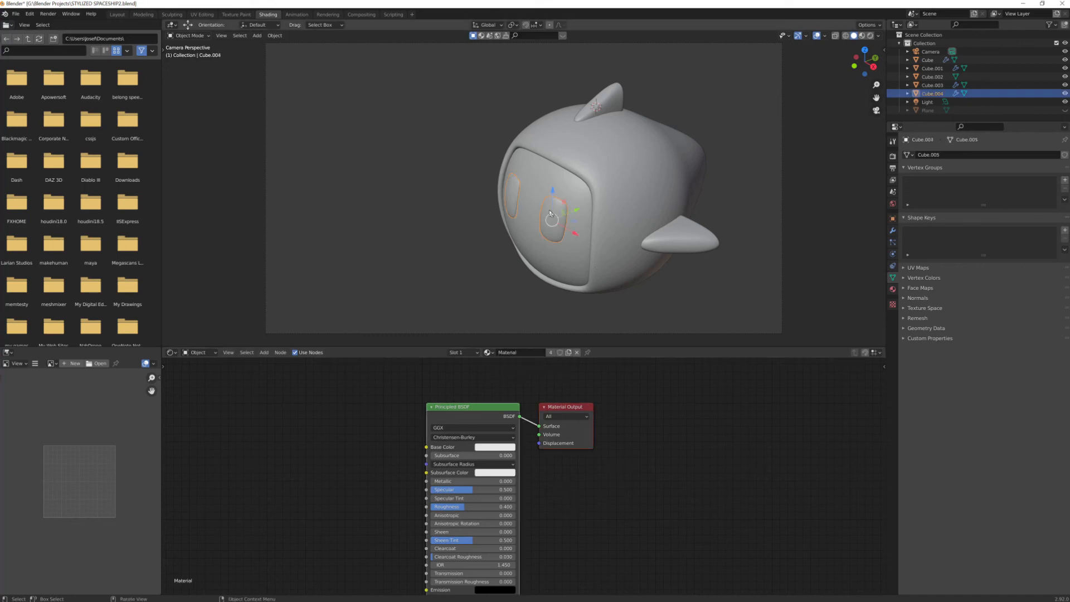
click(492, 354)
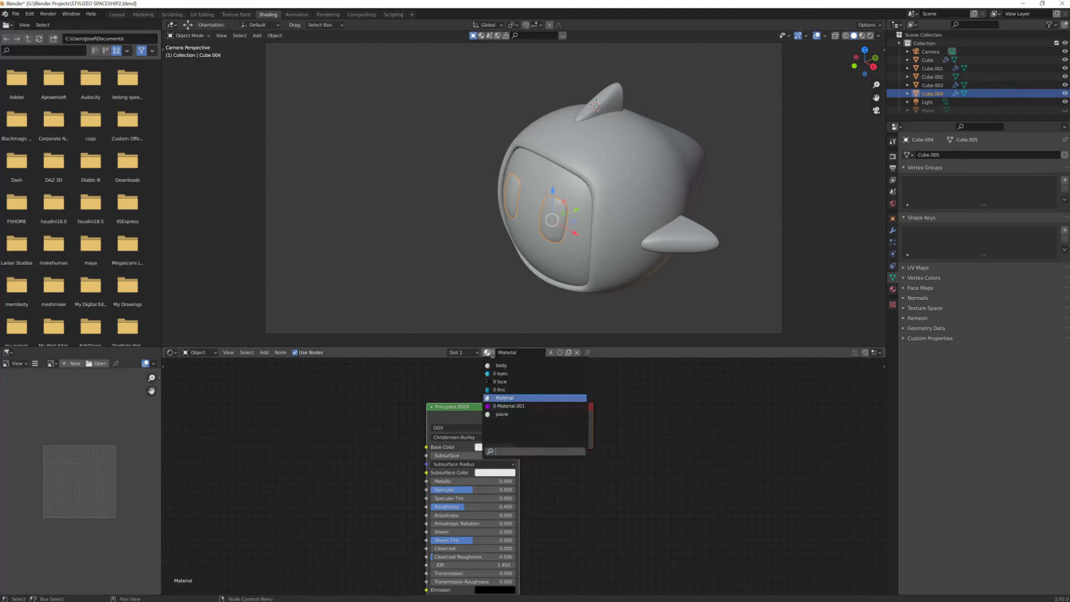
click(502, 373)
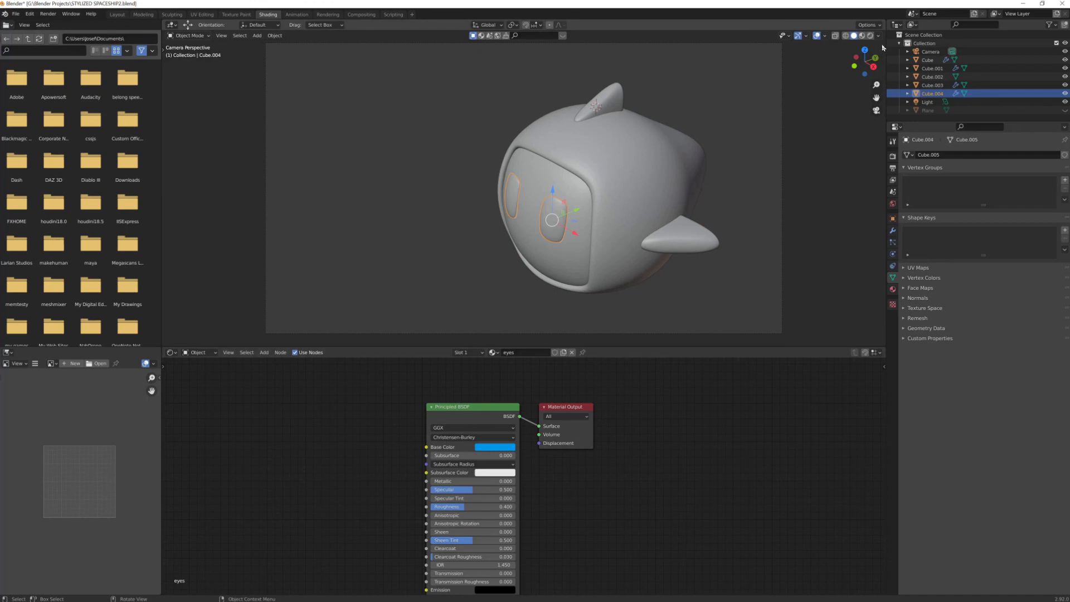
click(869, 37)
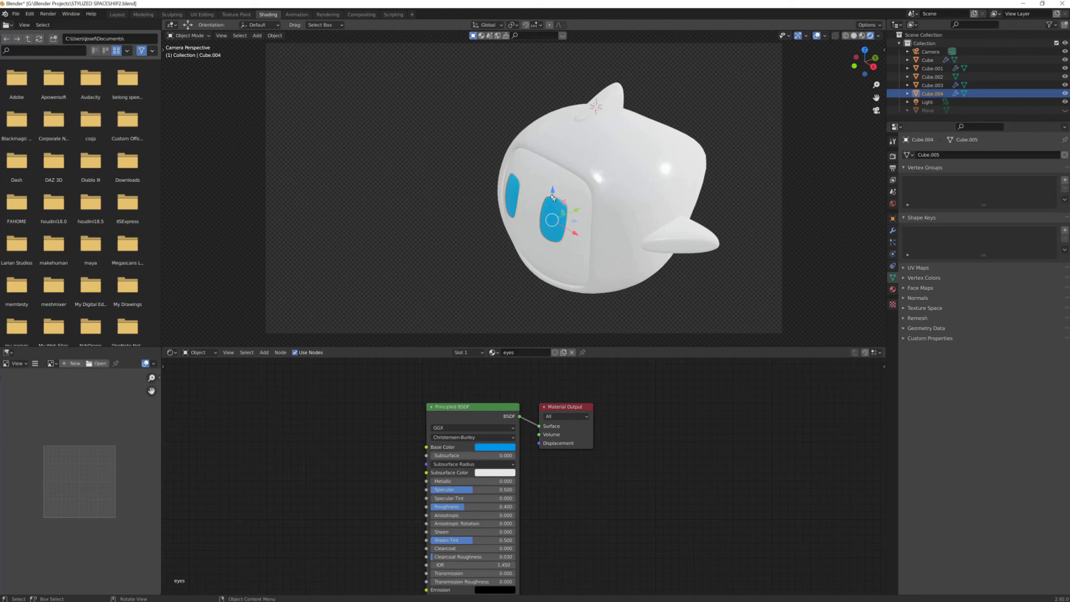
Assign the existing face material to the front panel and set its Metallic to 0.142 and Roughness to about 0.28
click(533, 180)
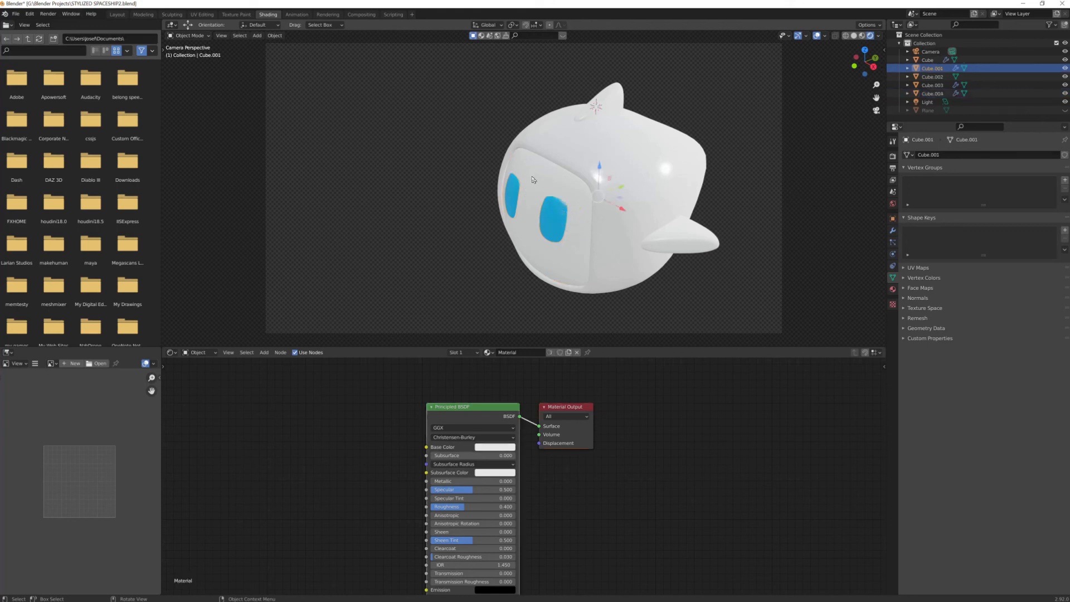
click(488, 352)
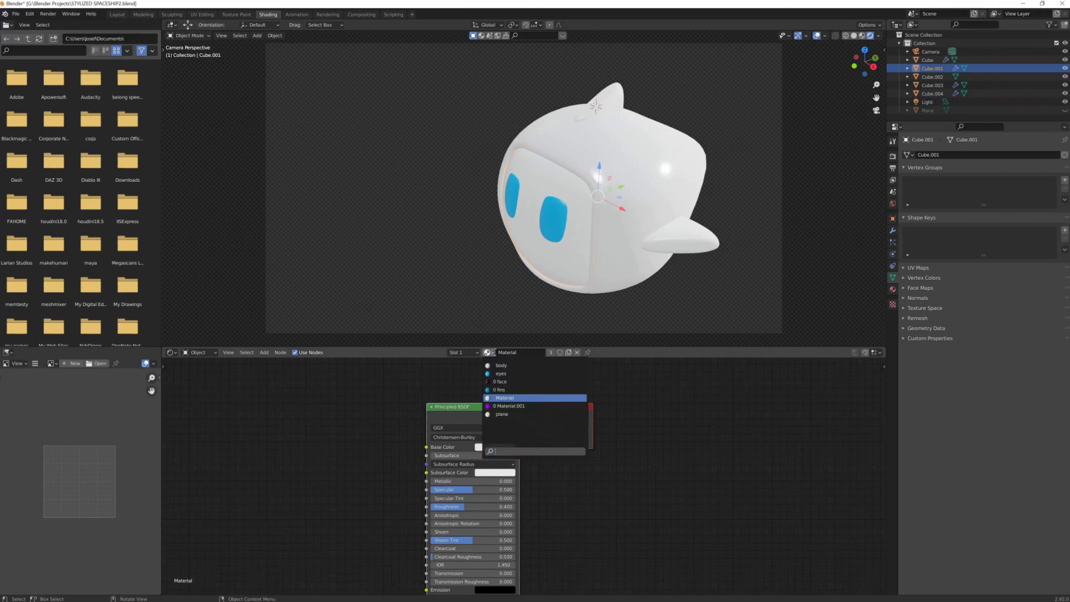
click(501, 381)
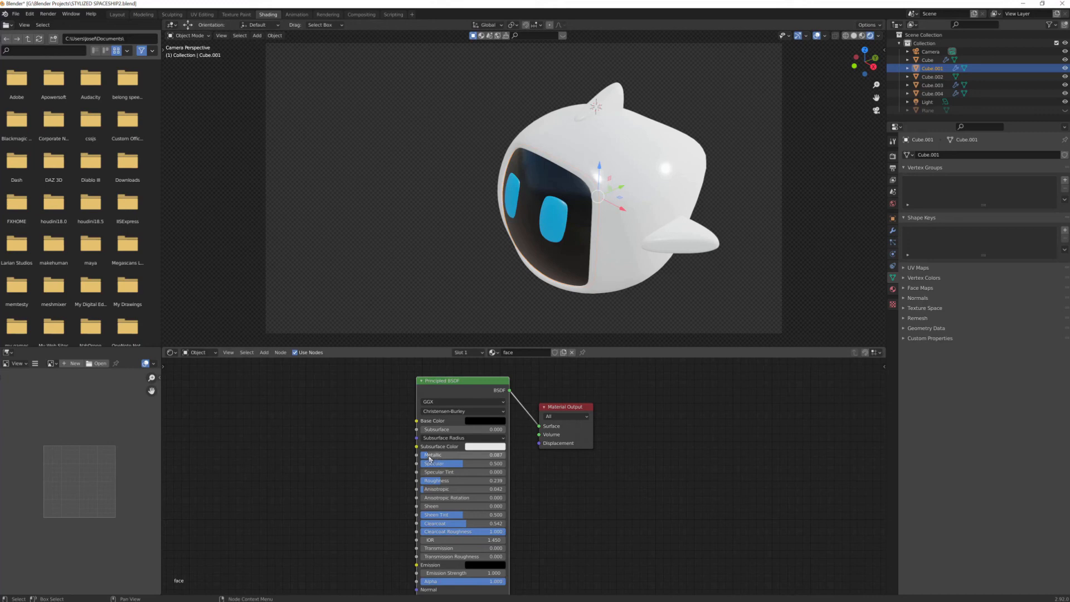
mouse_move(429, 458)
mouse_down()
mouse_move(462, 458)
mouse_move(430, 458)
mouse_move(438, 479)
mouse_move(427, 479)
mouse_up()
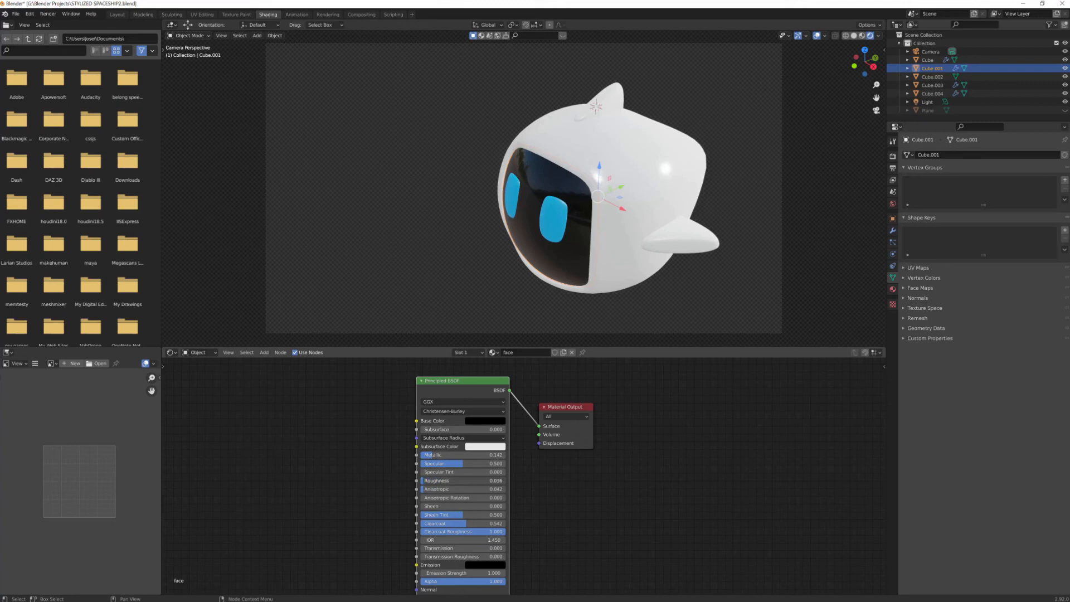
drag(426, 479, 431, 479)
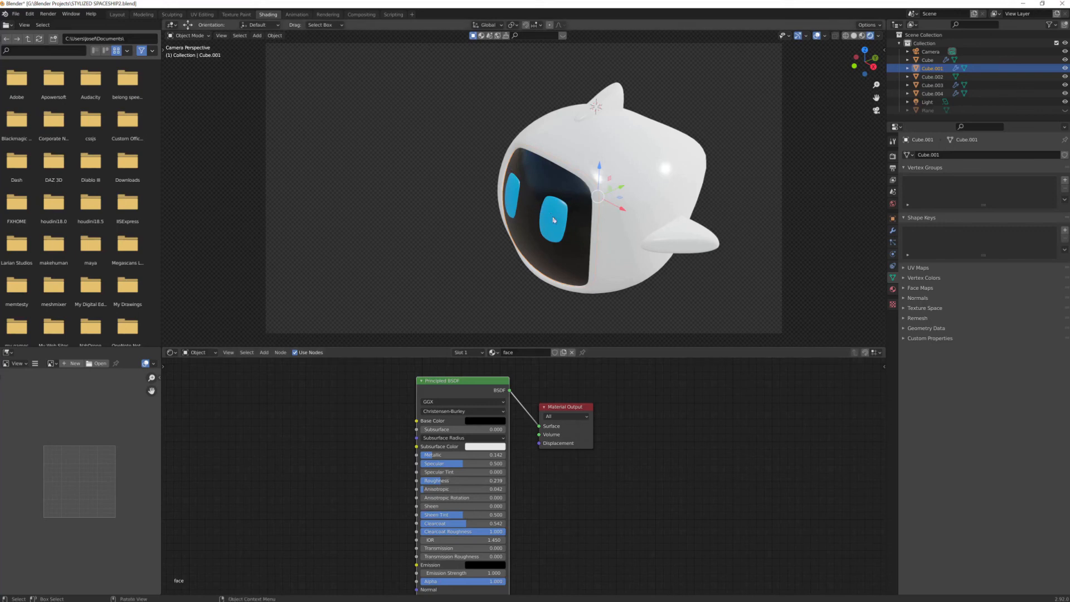
Set the helmet's body material to Metallic 0.170 and Roughness 0.194
click(617, 160)
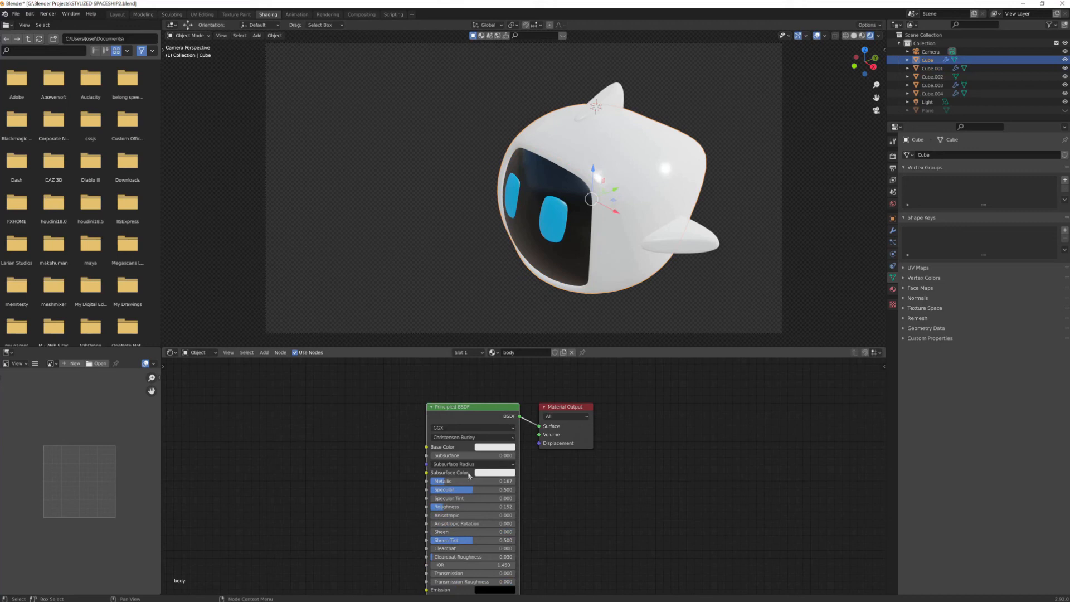
drag(444, 484, 446, 481)
mouse_move(444, 509)
mouse_down()
mouse_move(433, 508)
mouse_move(447, 508)
mouse_up()
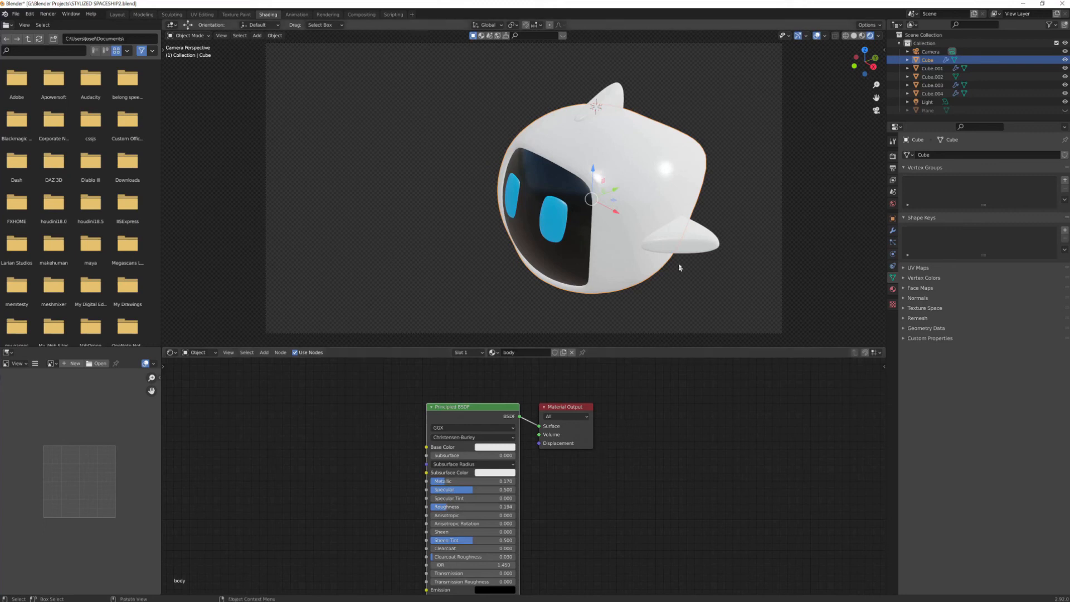
Assign the existing fins material to the side fins and set its Metallic to 0.636
click(690, 239)
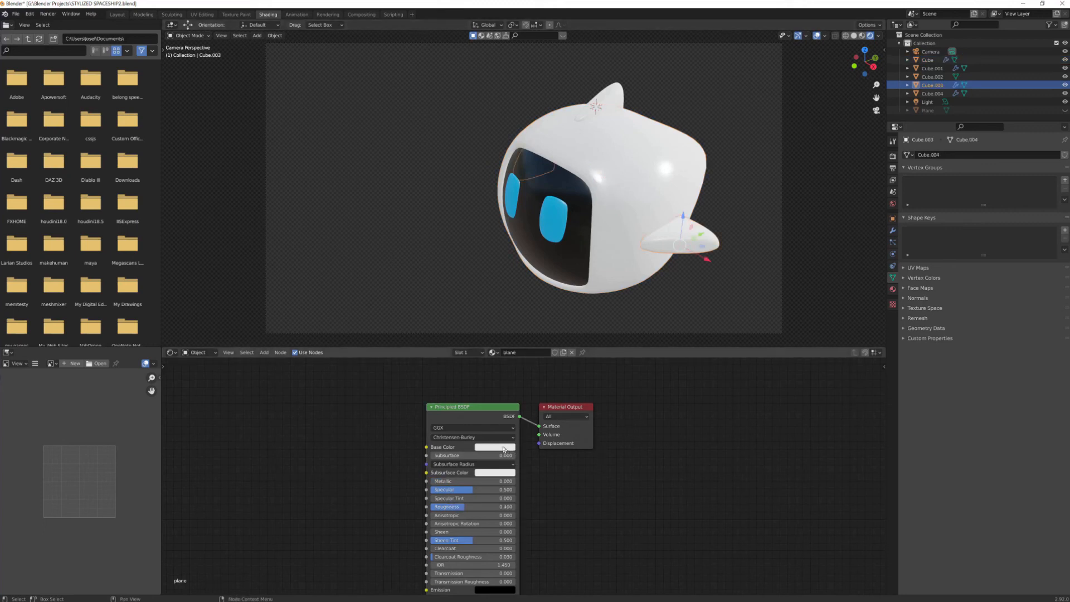
click(493, 352)
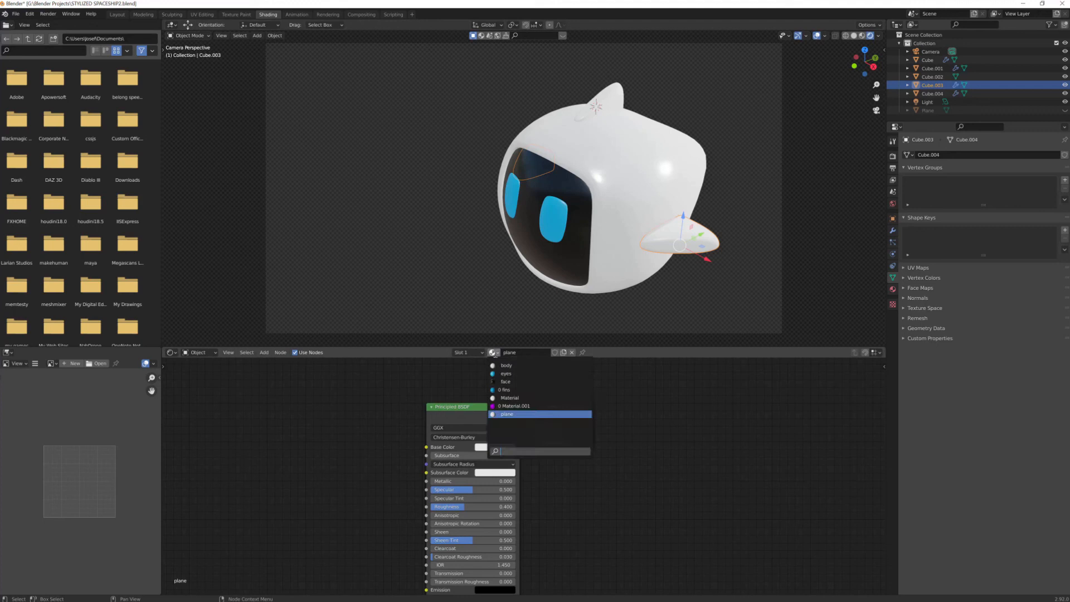
click(511, 390)
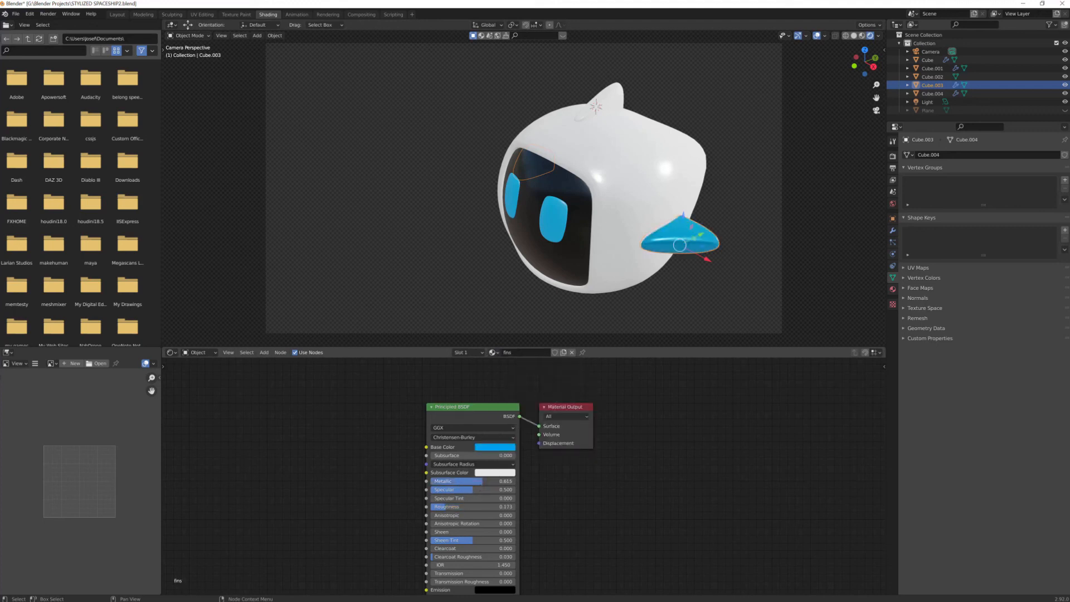
drag(471, 481, 474, 481)
click(507, 448)
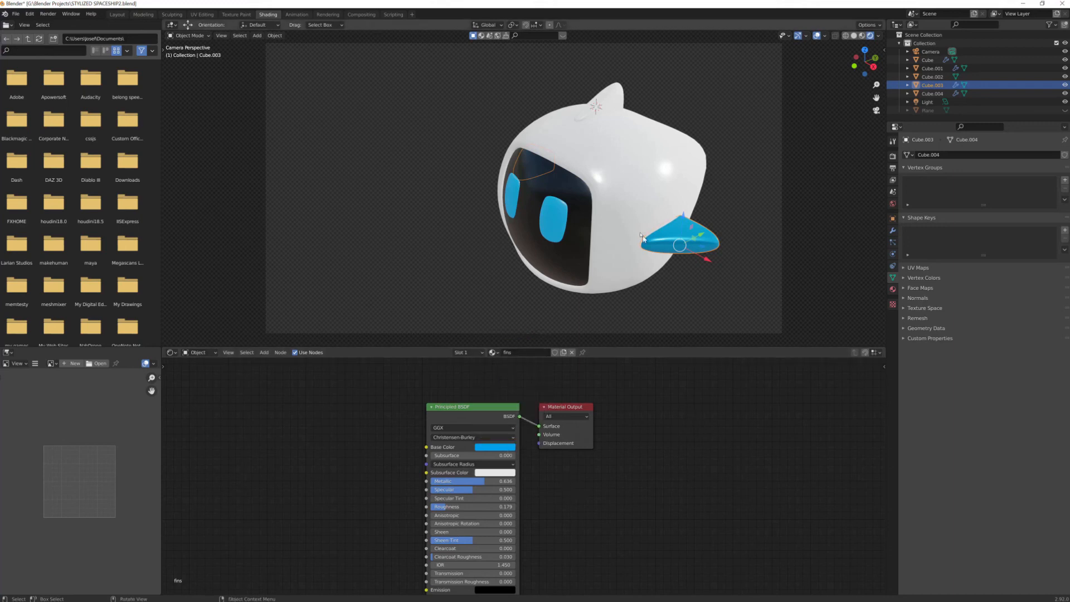
Assign the same fins material to the fin on top of the helmet
click(607, 98)
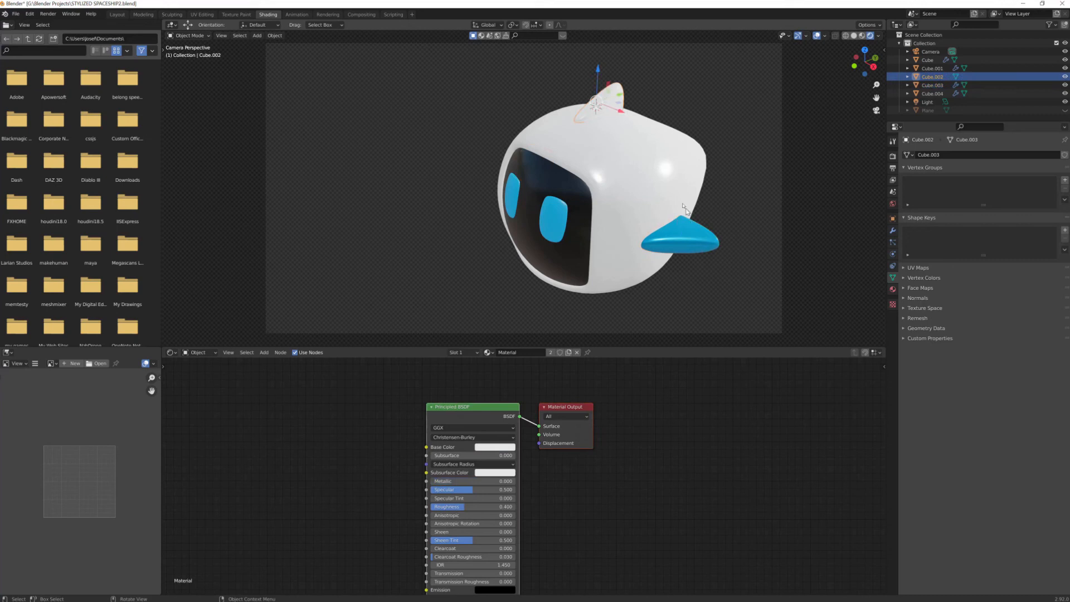
click(489, 352)
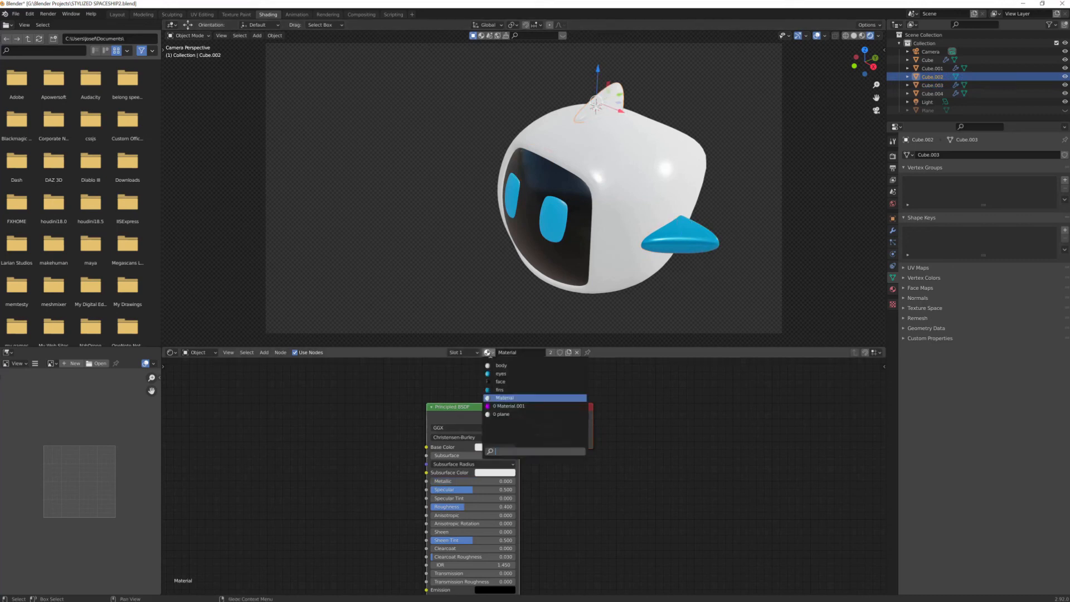
click(505, 396)
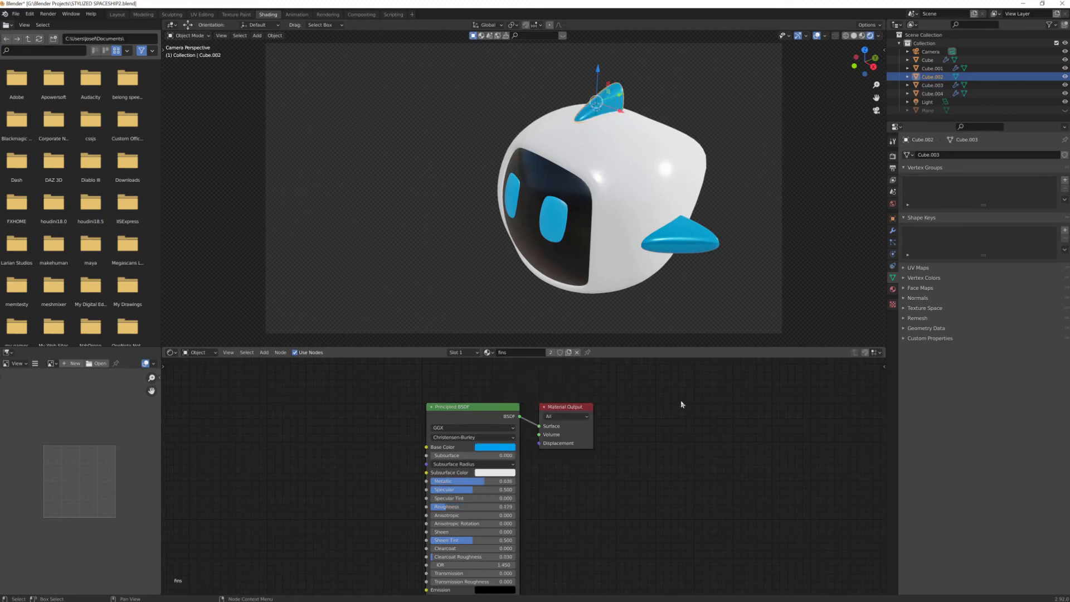
middle_drag(554, 306, 576, 284)
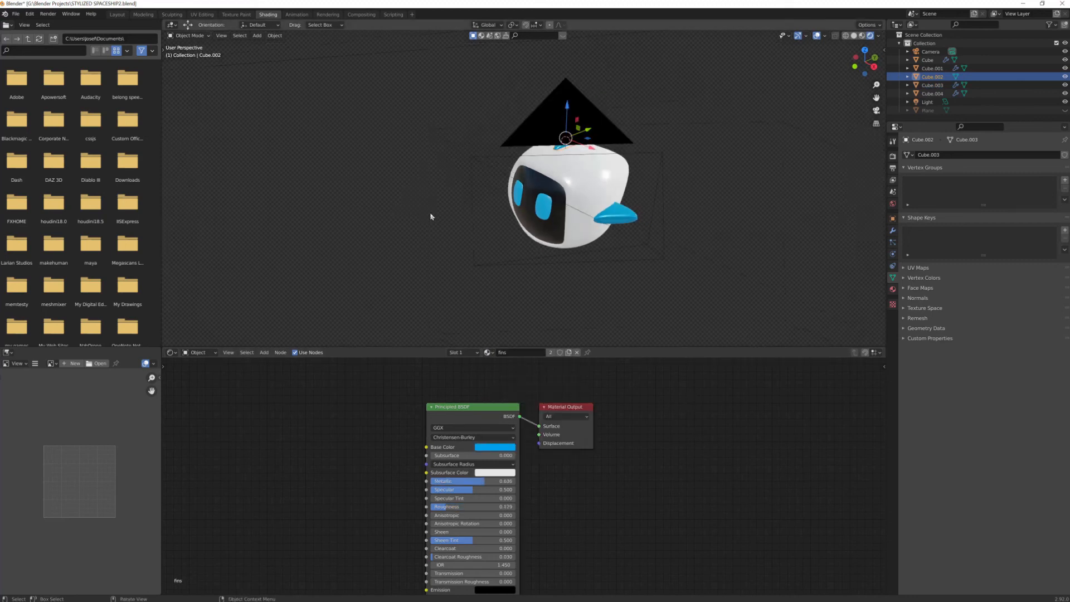
scroll(416, 221, up, 2)
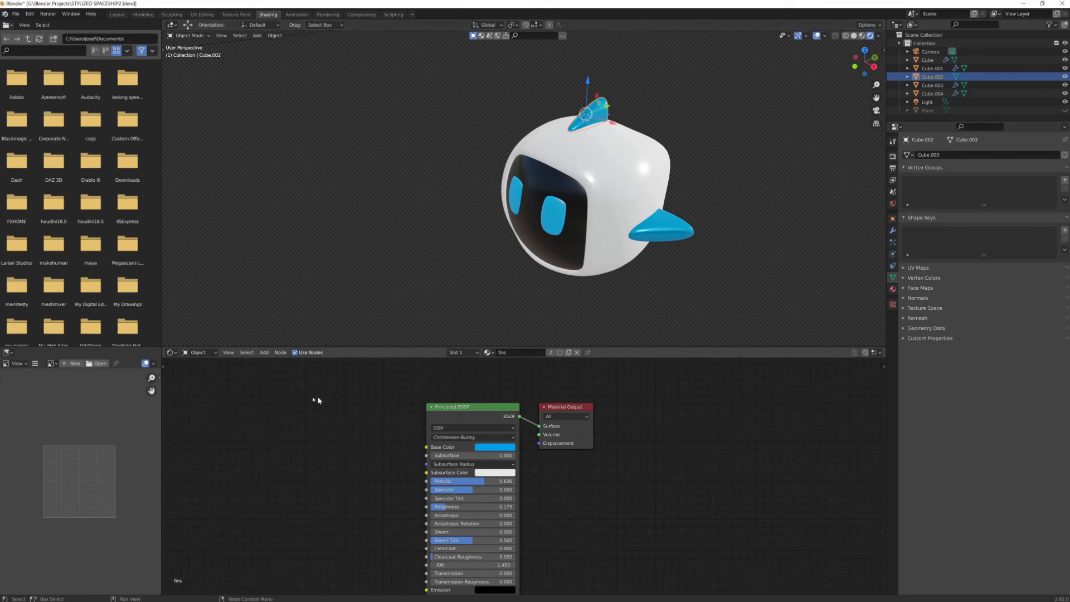
Show the world's shader nodes, disconnect the existing environment image from the World Output and delete its node
click(211, 353)
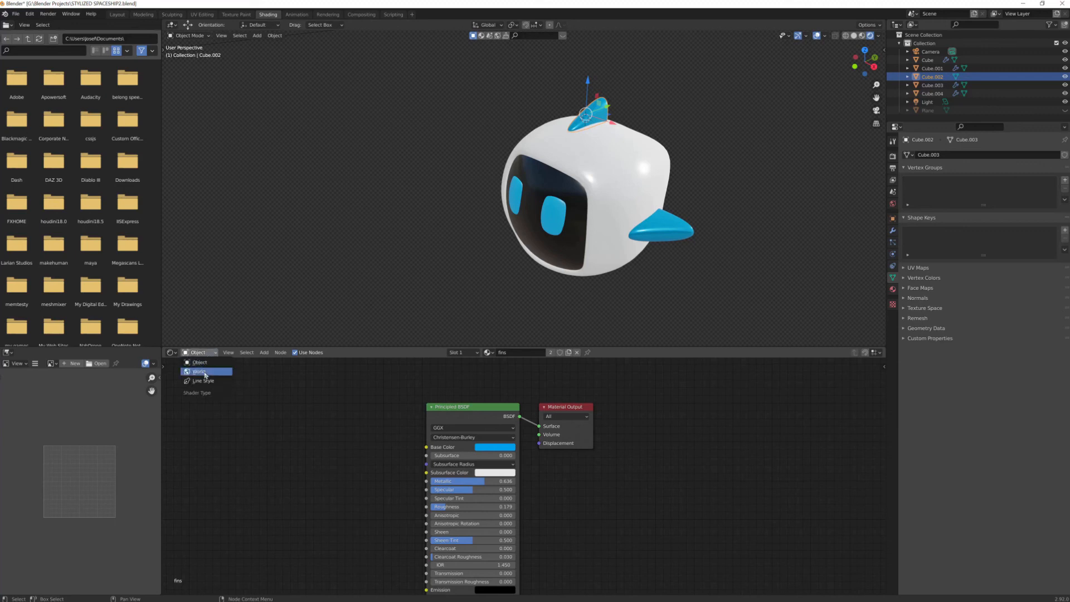
click(199, 371)
drag(408, 390, 411, 406)
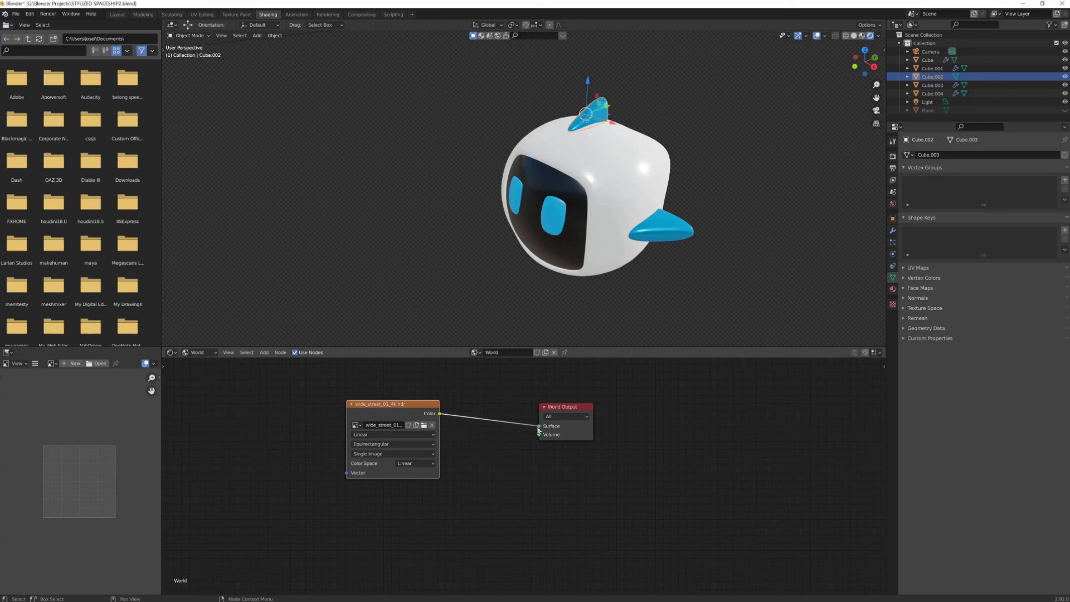
drag(539, 426, 490, 425)
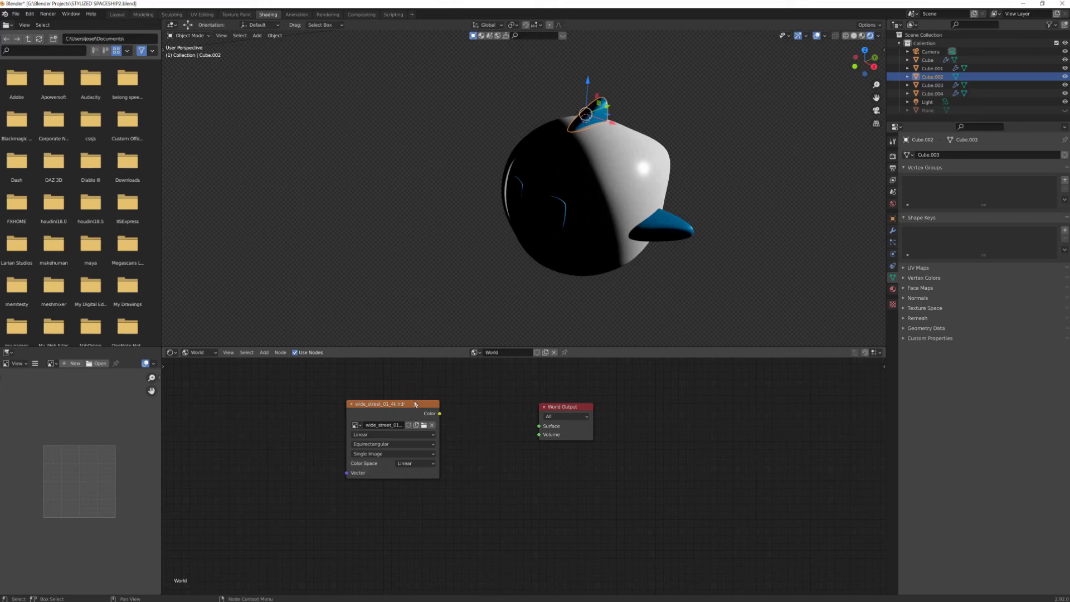
click(413, 404)
key(x)
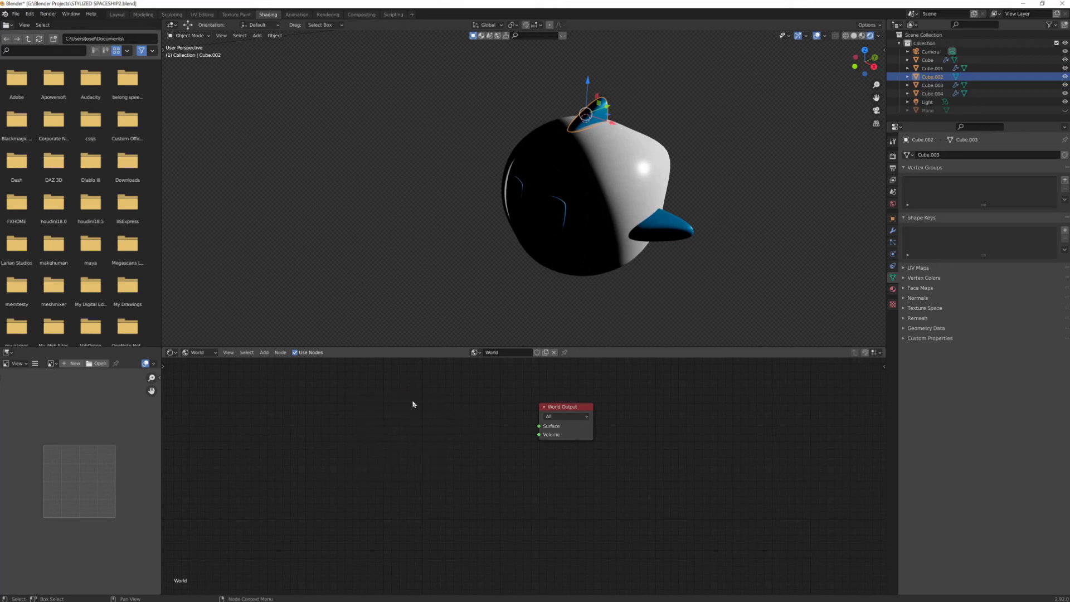
Add an Environment Texture node and connect its Color to the World Output's Surface
key(shift+a)
mouse_move(415, 404)
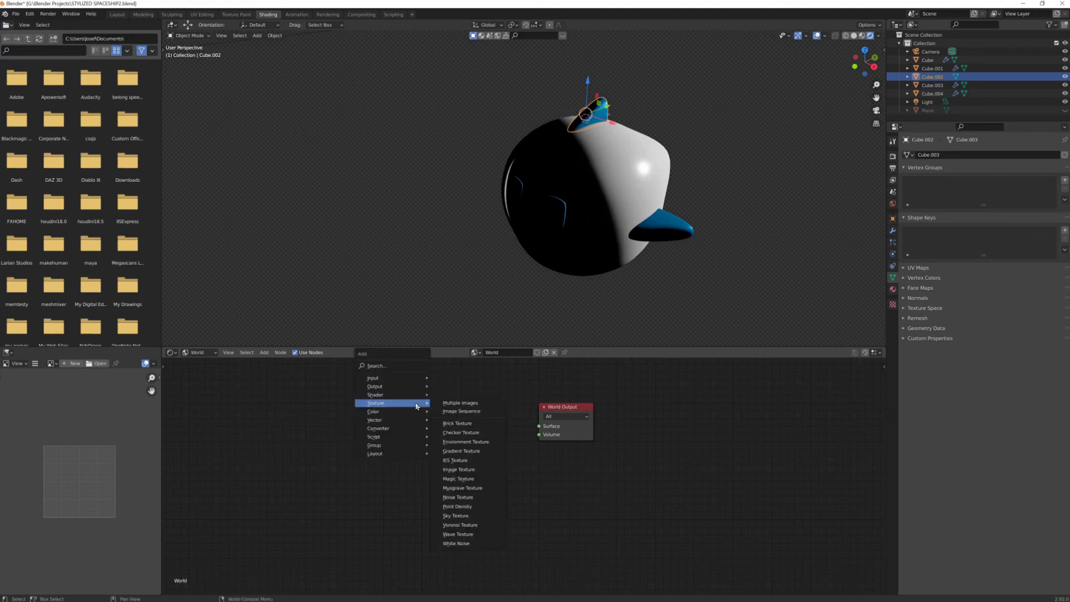
click(466, 442)
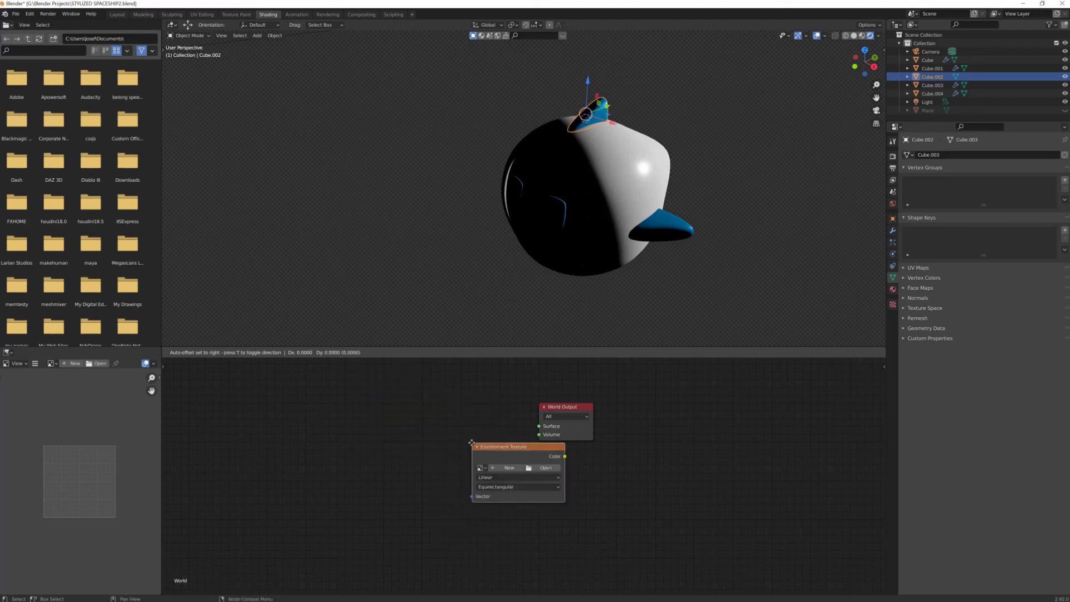
click(357, 410)
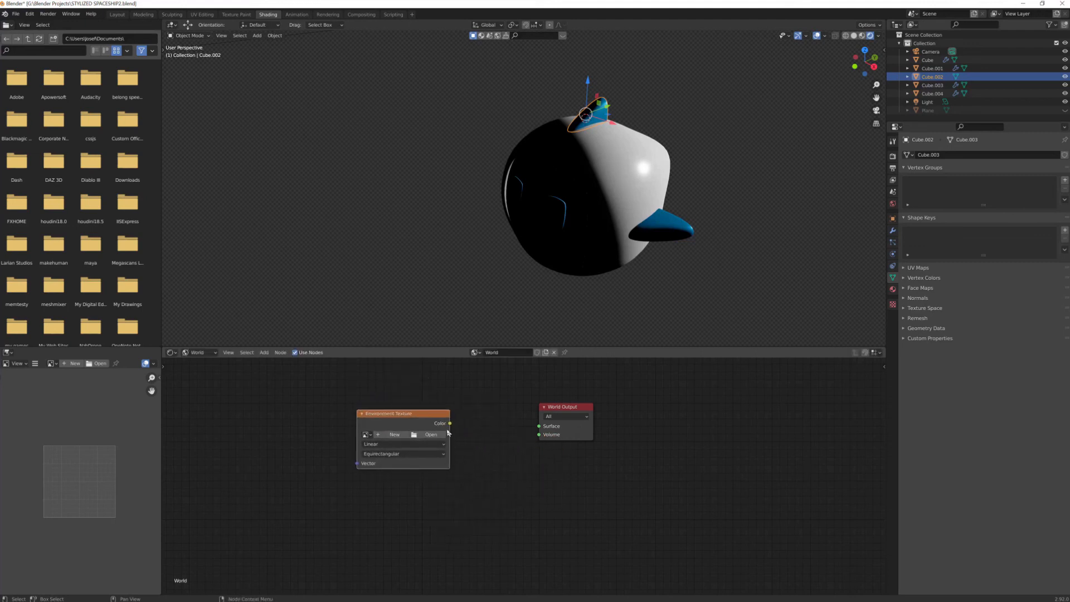
drag(450, 423, 540, 427)
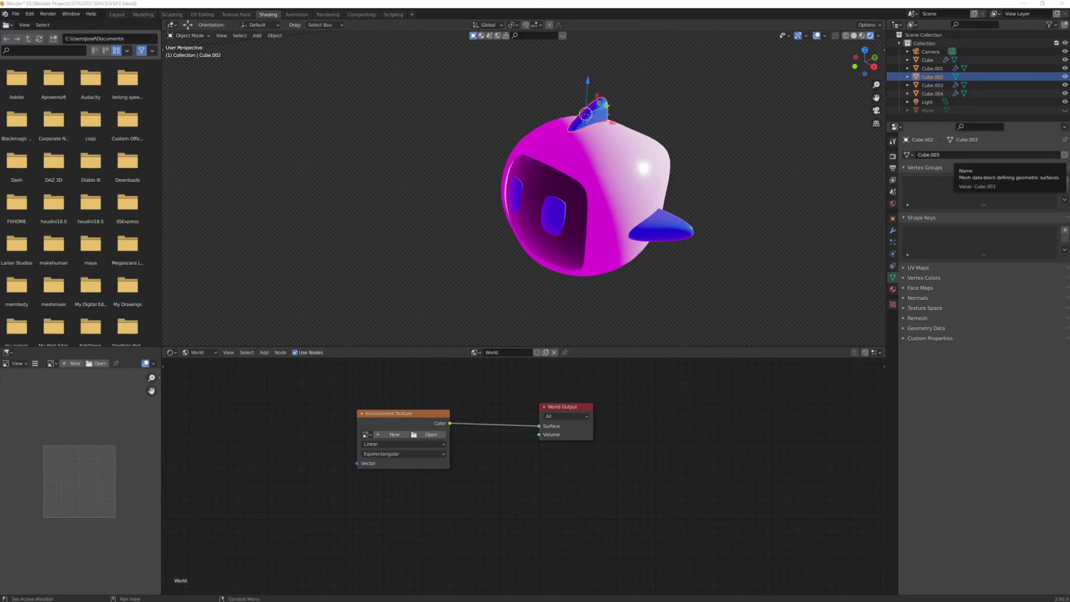
Load wide_street_01_4k.hdr from the HDRI folder on drive G into the Environment Texture node
drag(1069, 75, 567, 112)
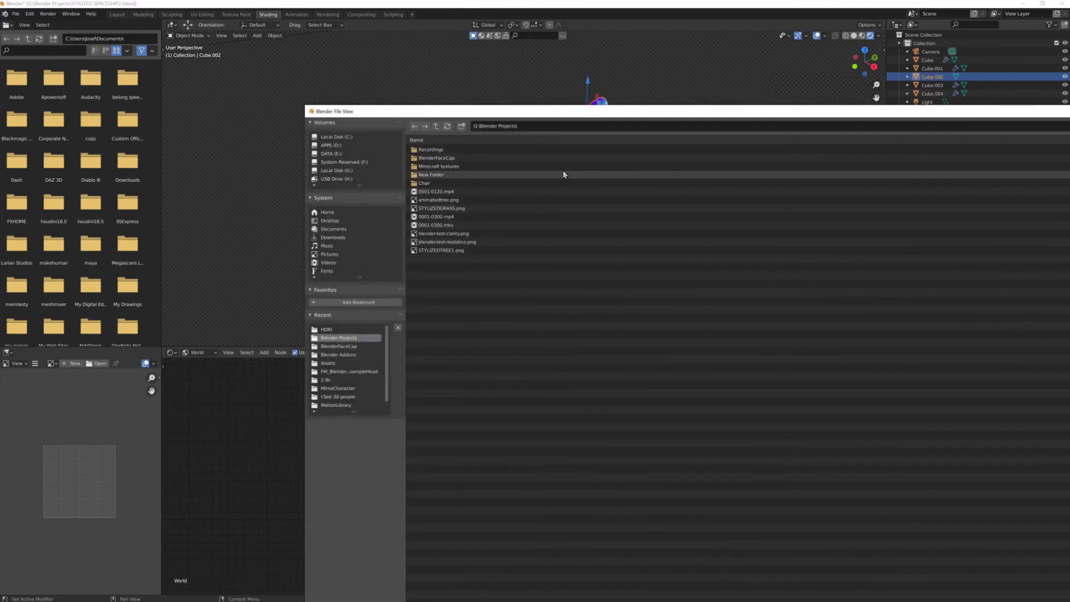
click(342, 171)
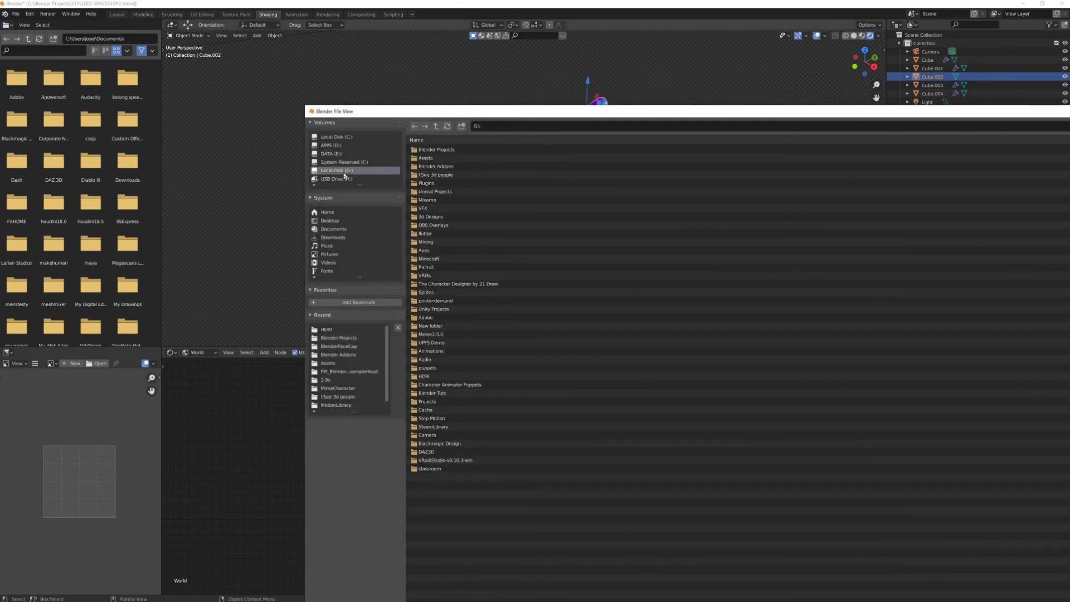
click(431, 378)
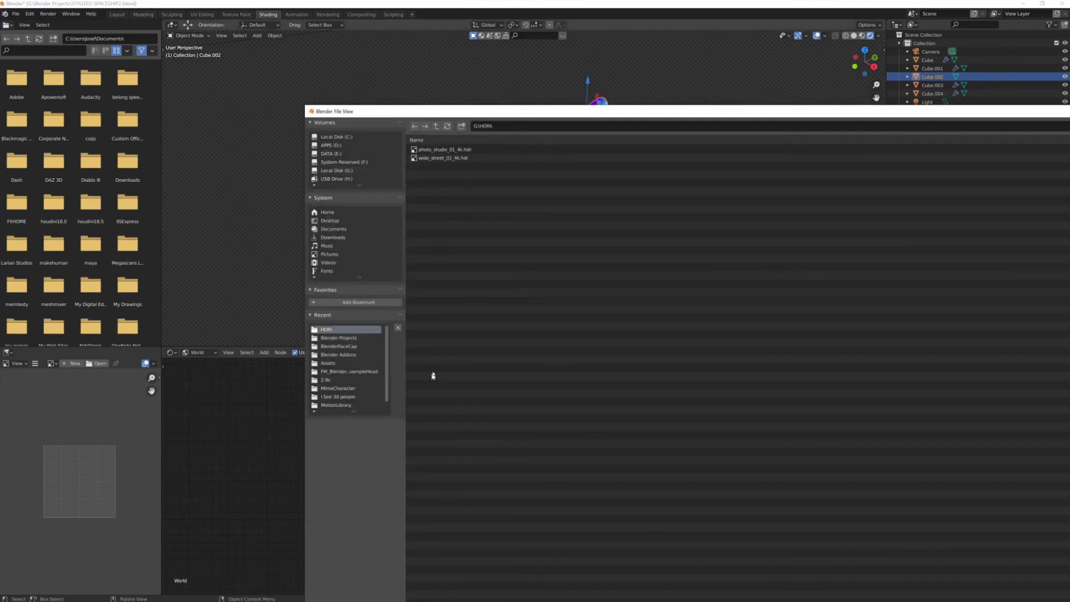
double_click(446, 160)
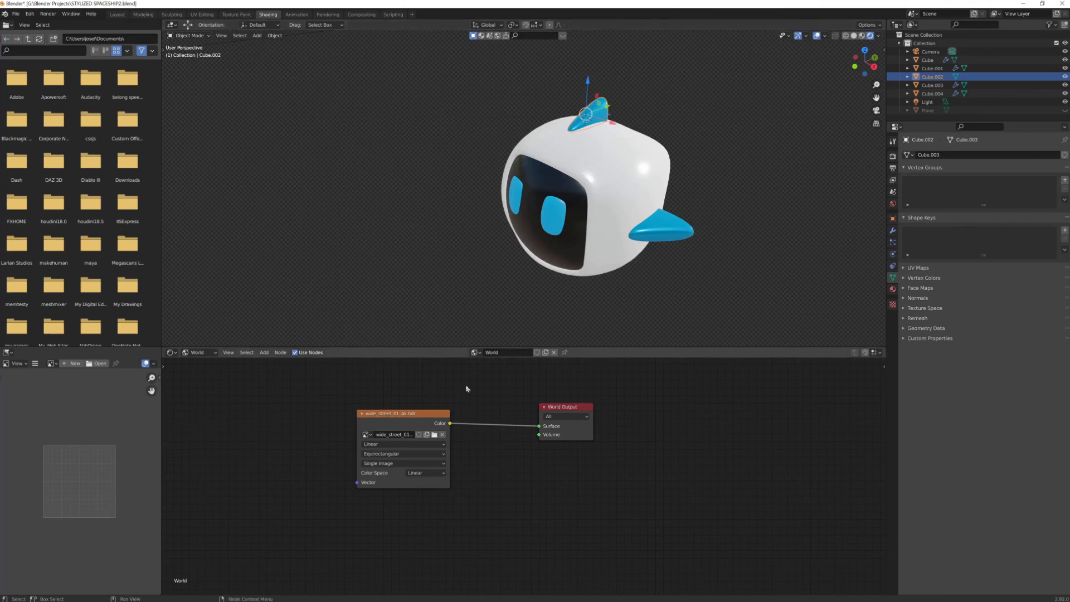
drag(416, 413, 424, 409)
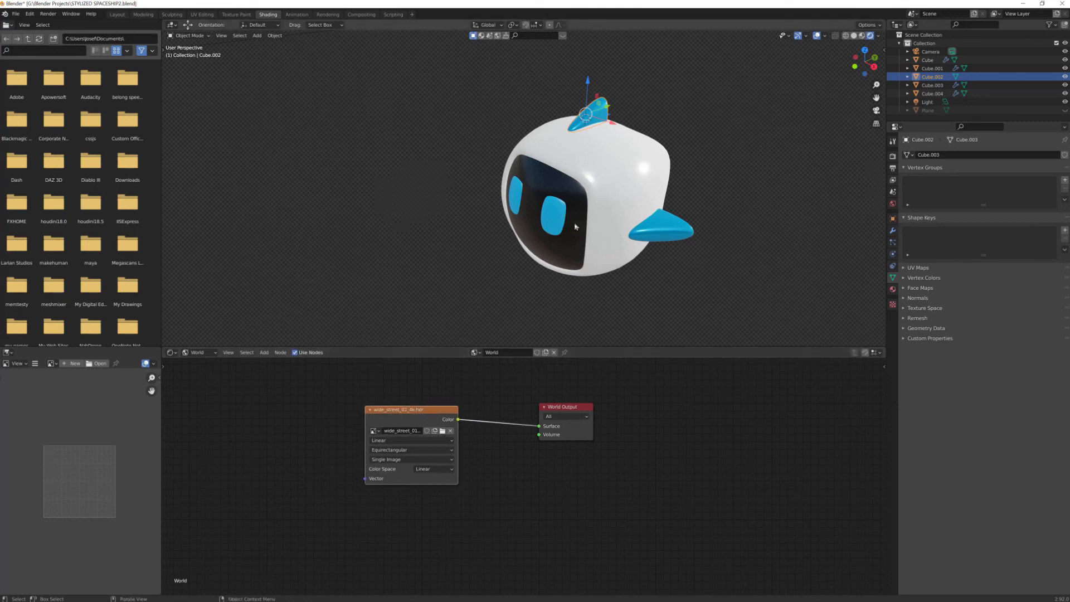
Return the shader editor to object materials and unhide the backdrop Plane
click(199, 353)
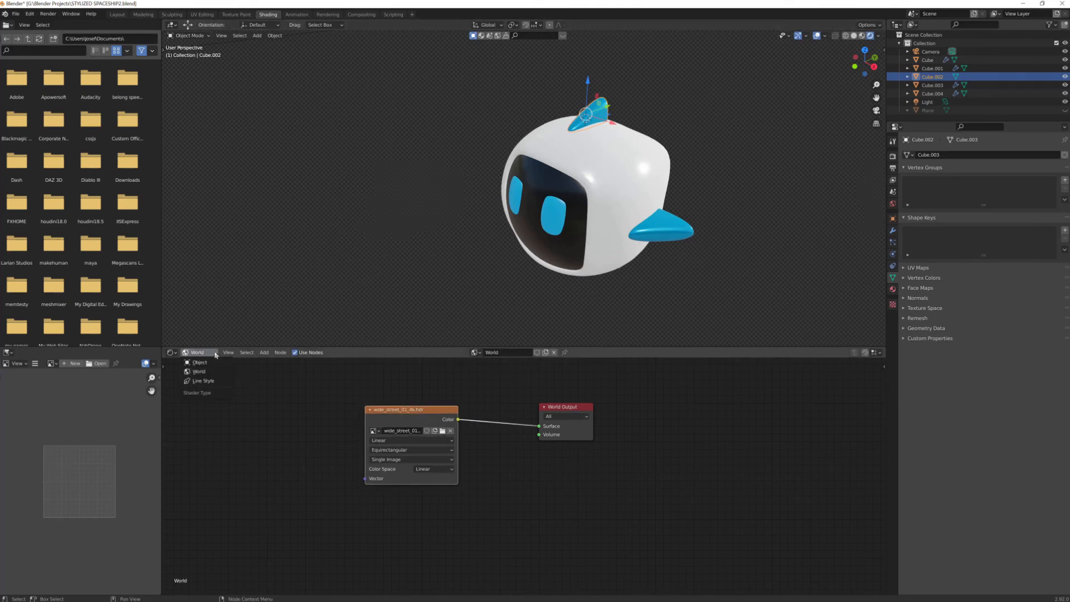
click(203, 363)
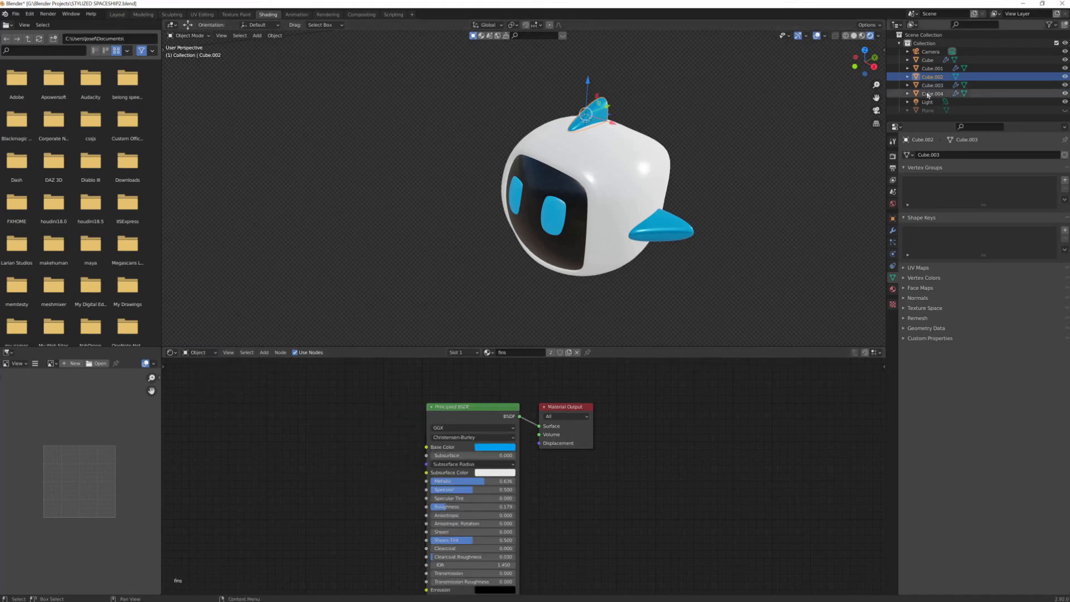
click(1065, 111)
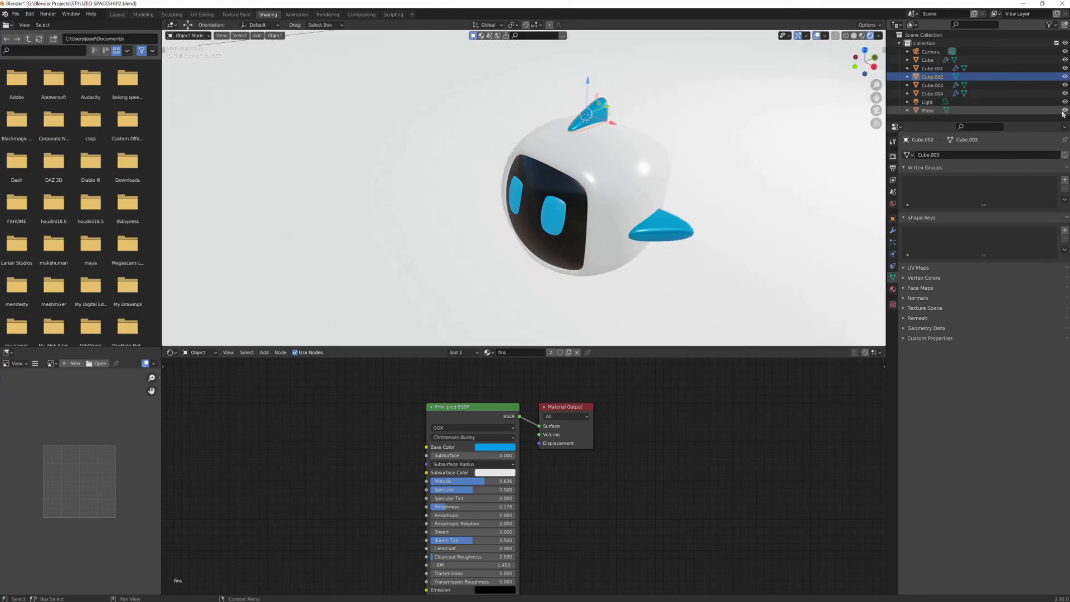
Assign the existing purple Material.001 to the backdrop plane and look at the scene through the camera
click(825, 213)
scroll(663, 259, down, 10)
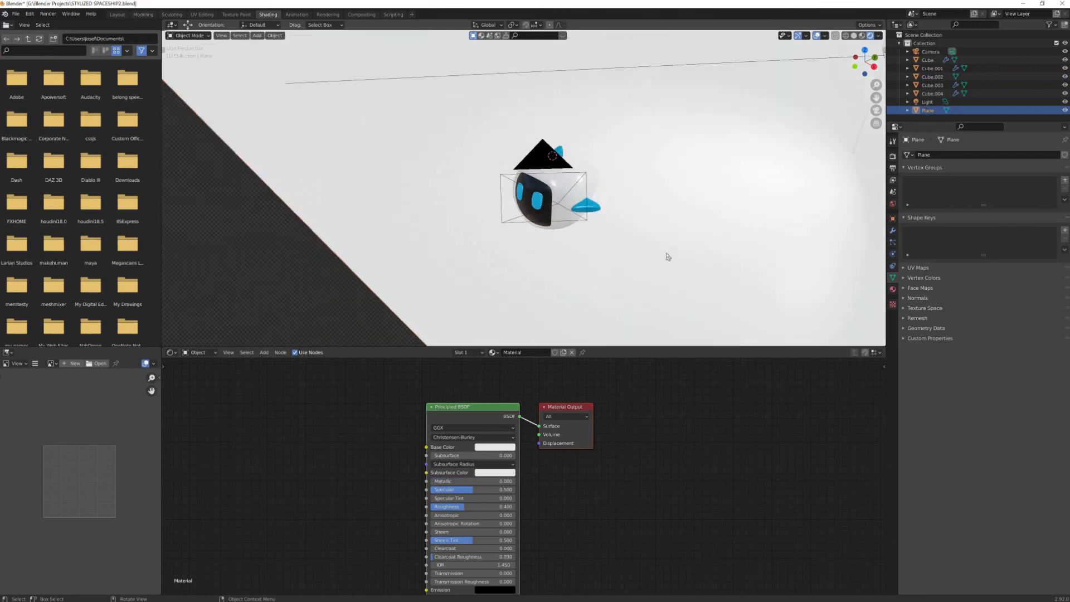
scroll(669, 250, up, 5)
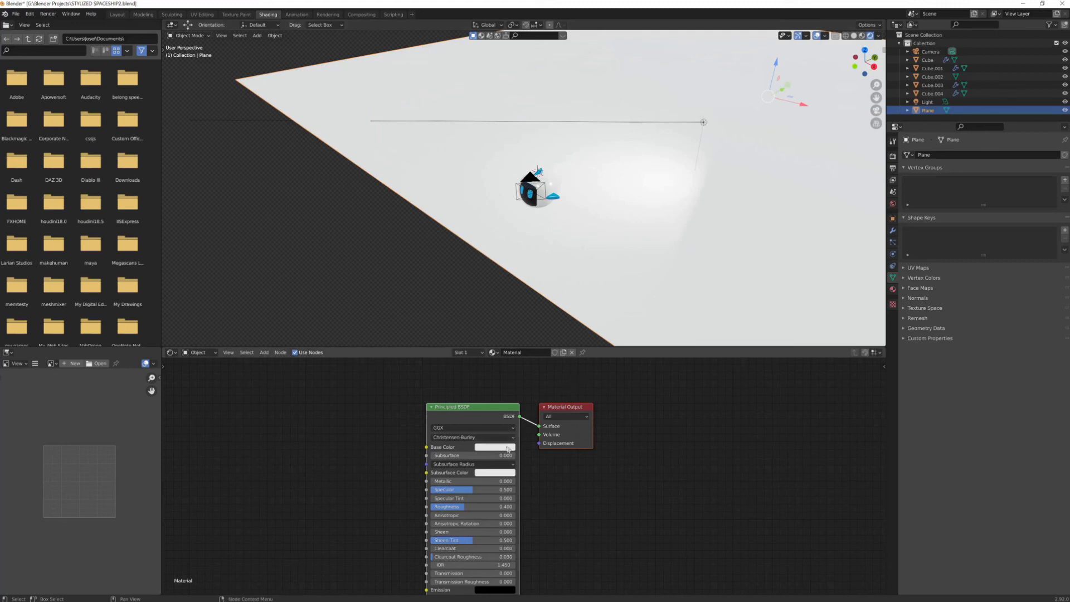
click(493, 352)
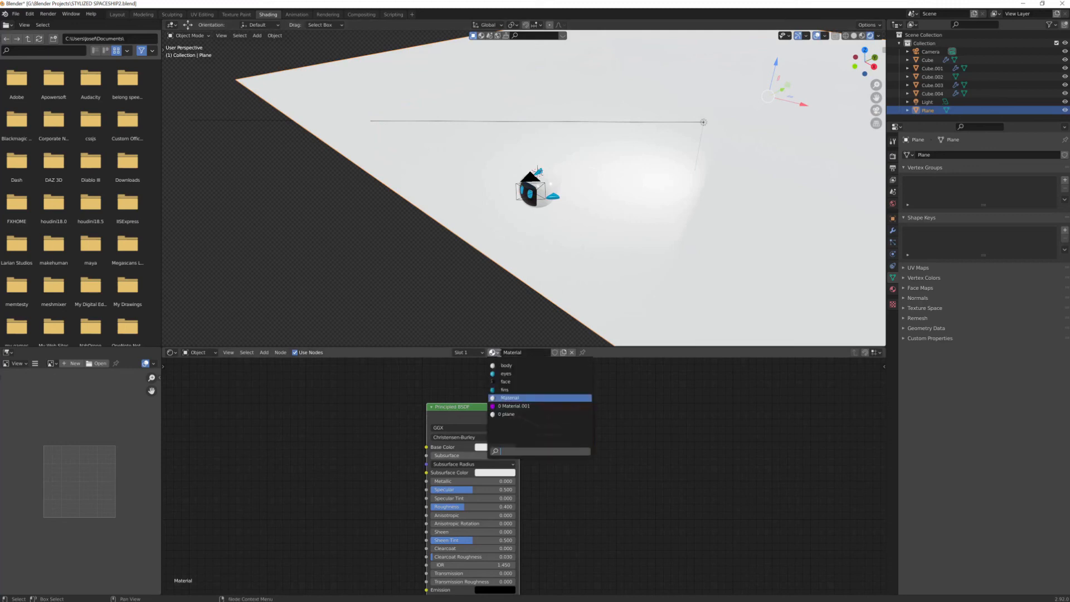
click(513, 406)
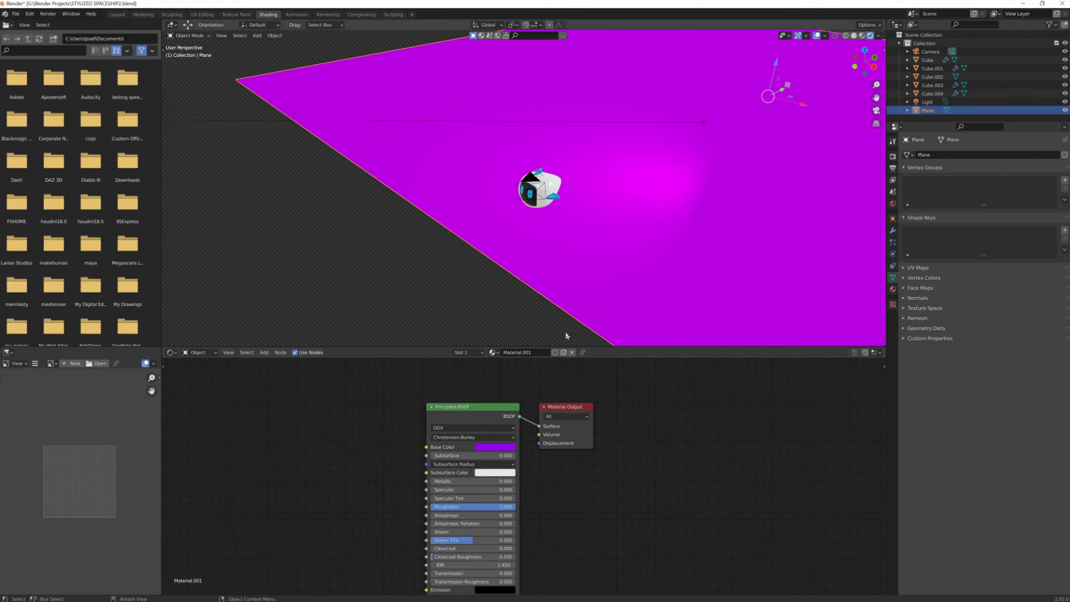
key(KP_0)
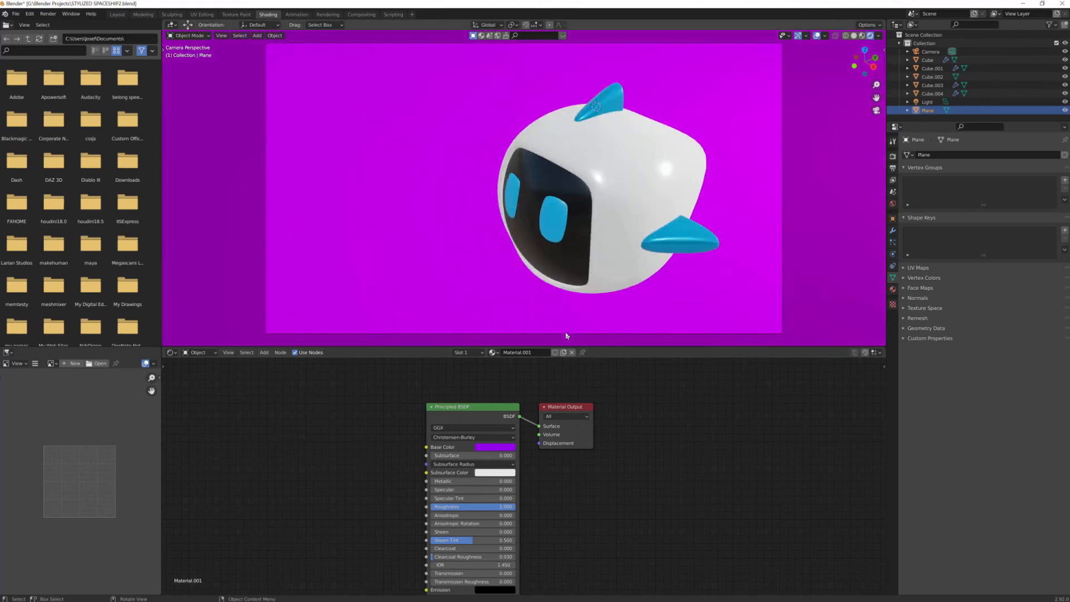
Examine the area light's settings and its placement relative to the helmet, the backdrop and the camera framing
scroll(574, 317, down, 6)
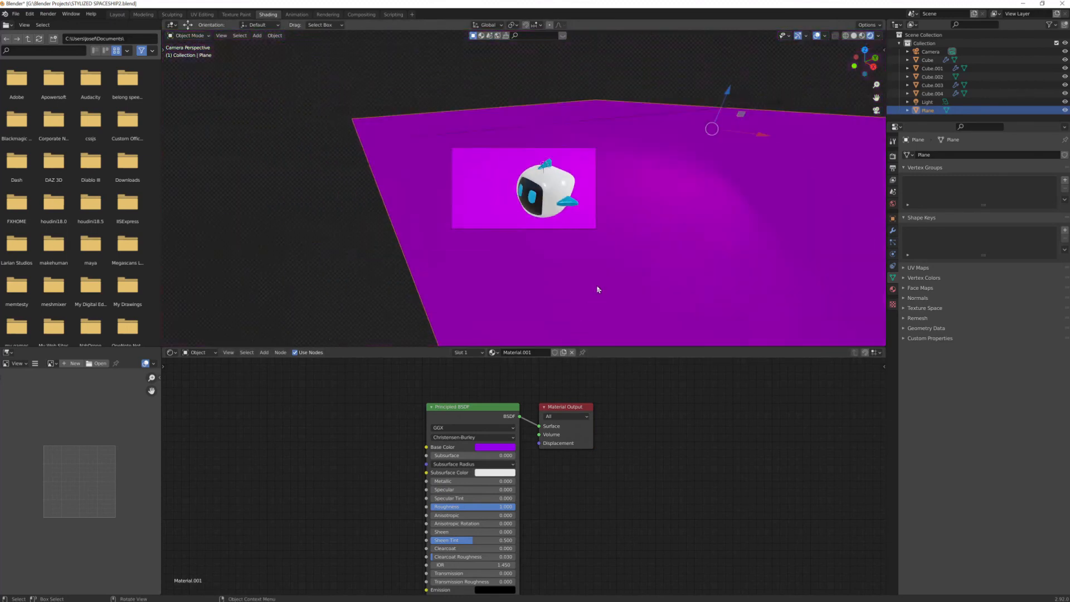
scroll(671, 182, up, 1)
middle_drag(671, 181, 687, 205)
click(711, 117)
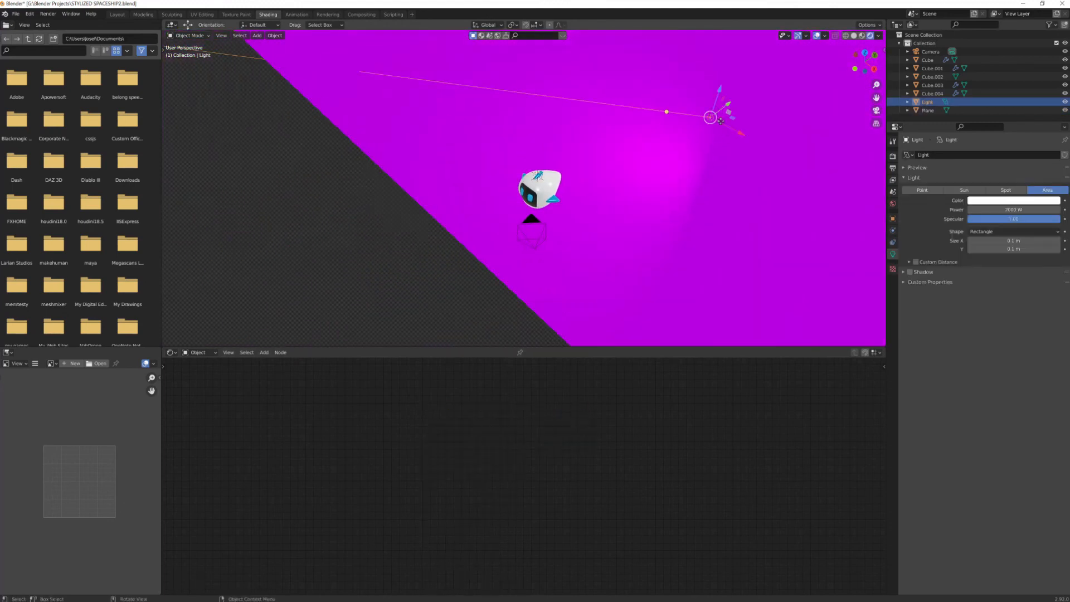
scroll(686, 158, up, 1)
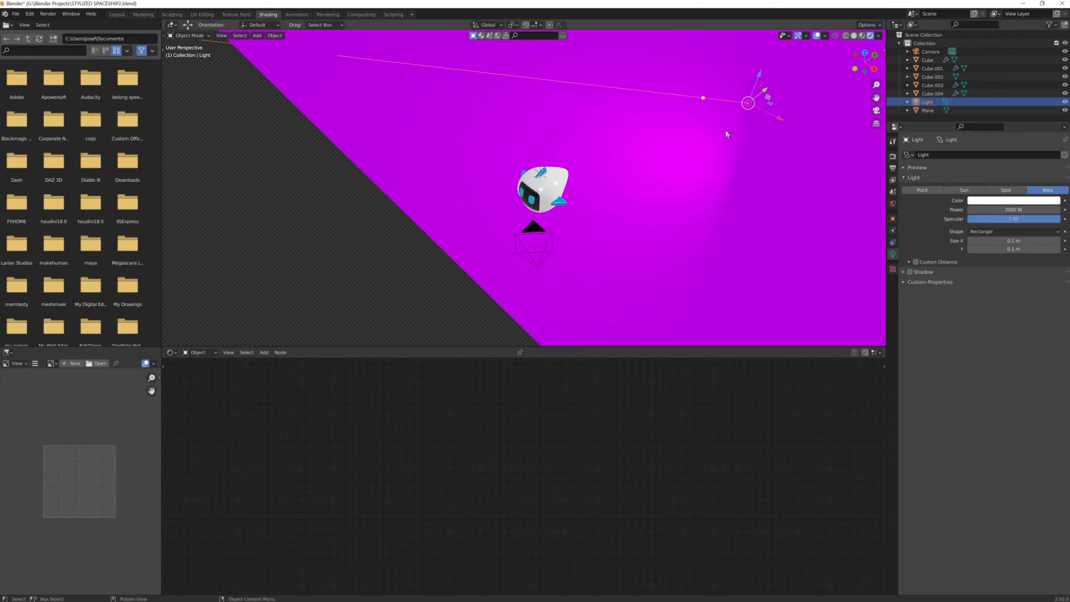
middle_drag(728, 134, 693, 160)
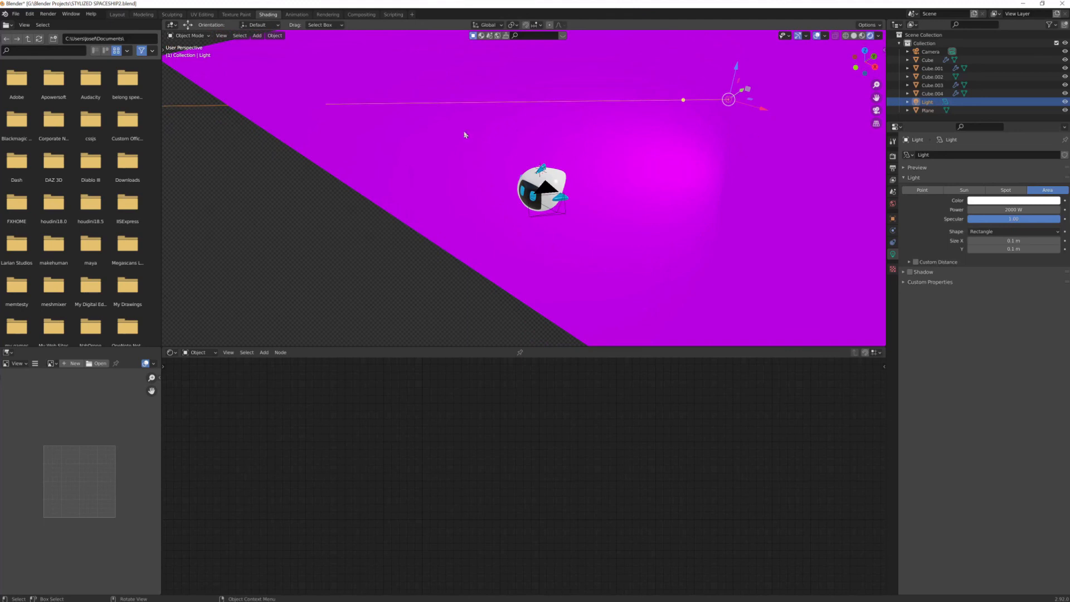
key(KP_0)
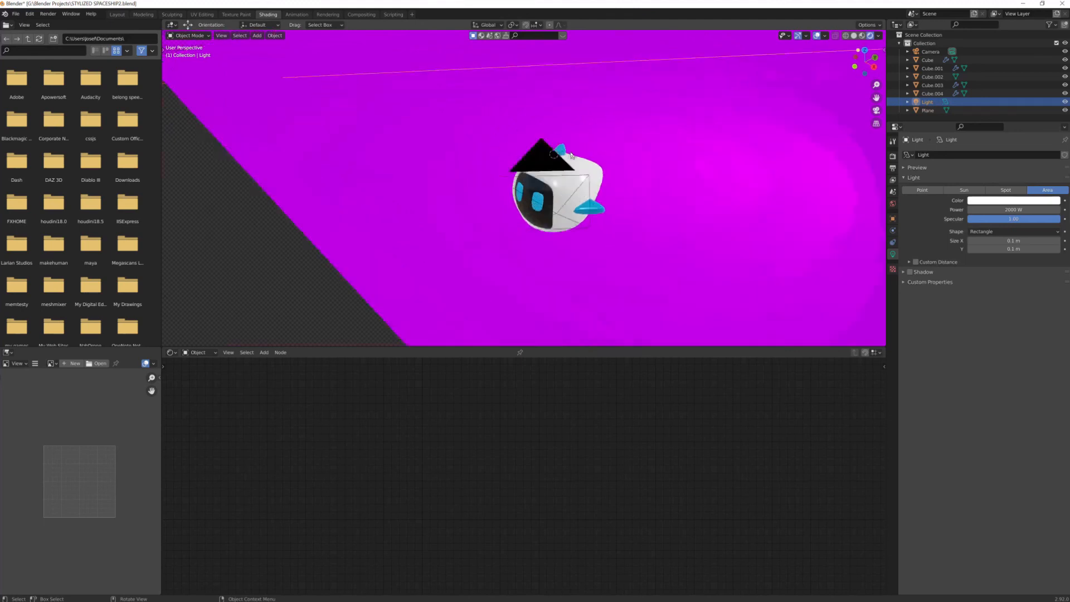
scroll(571, 156, up, 6)
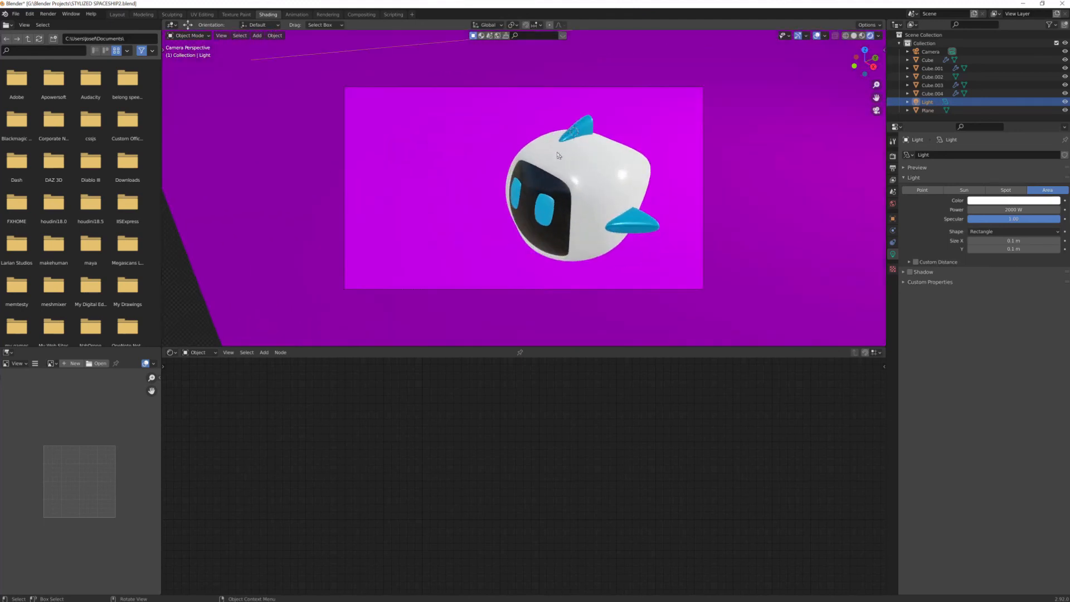